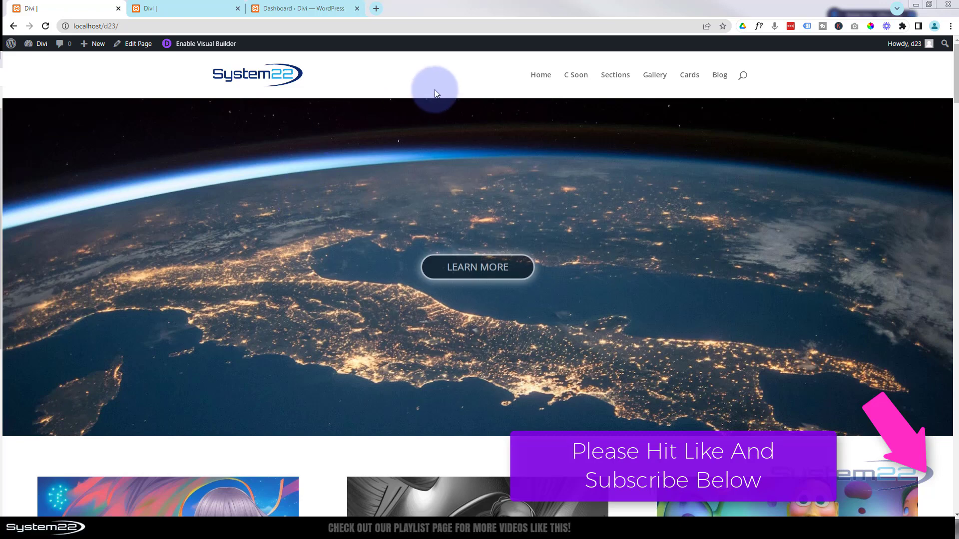
Step: Open the Divi Theme Builder from the WordPress dashboard
{"action": "left_click", "coordinate": [178, 9]}
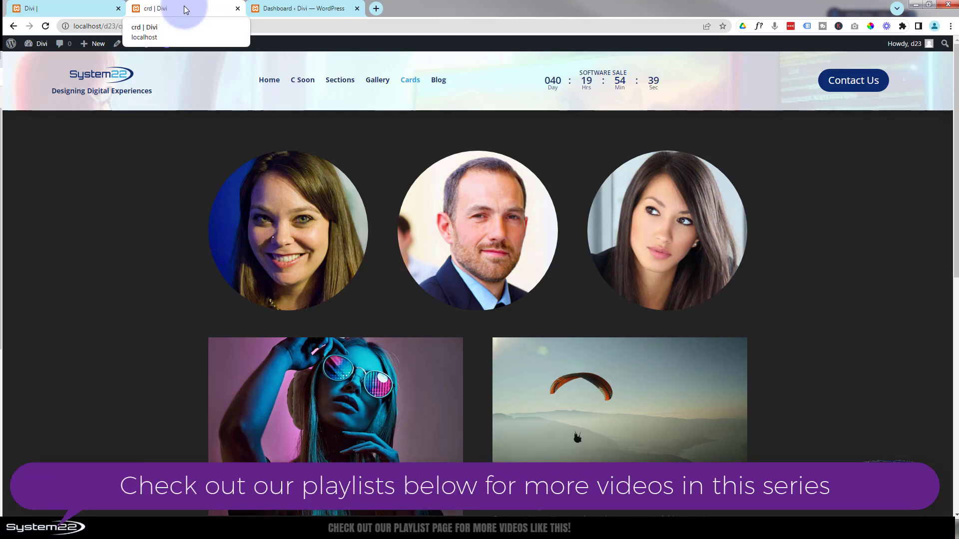
{"action": "left_click", "coordinate": [303, 7]}
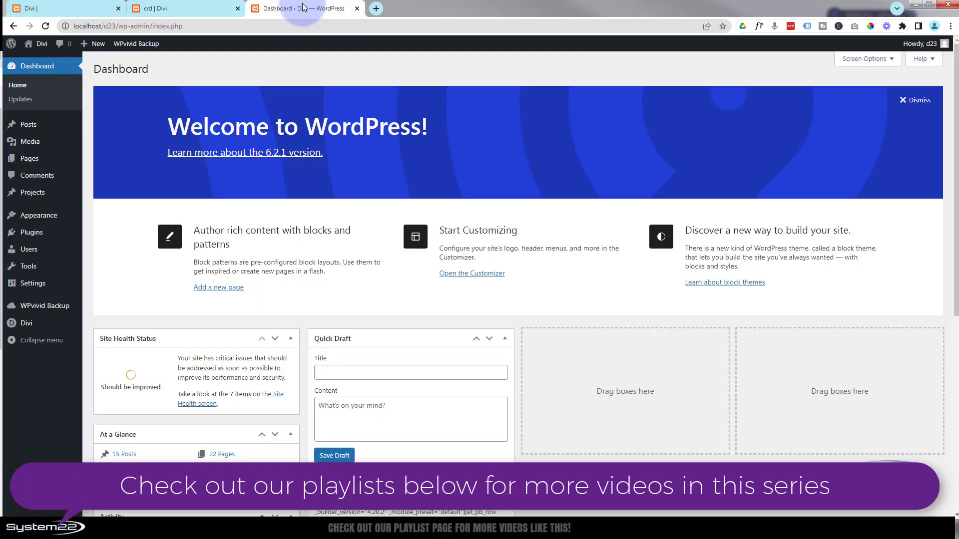
{"action": "mouse_move", "coordinate": [37, 325]}
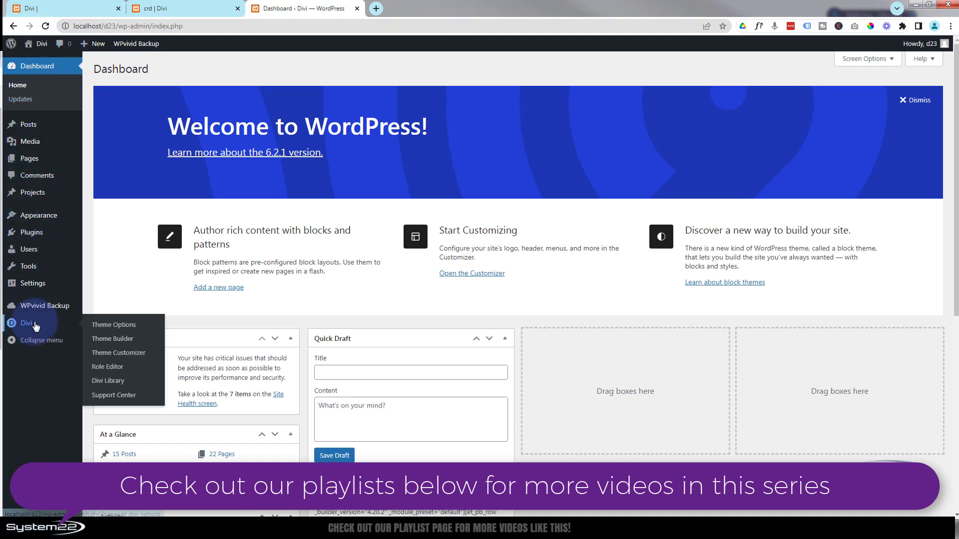
{"action": "left_click", "coordinate": [123, 341]}
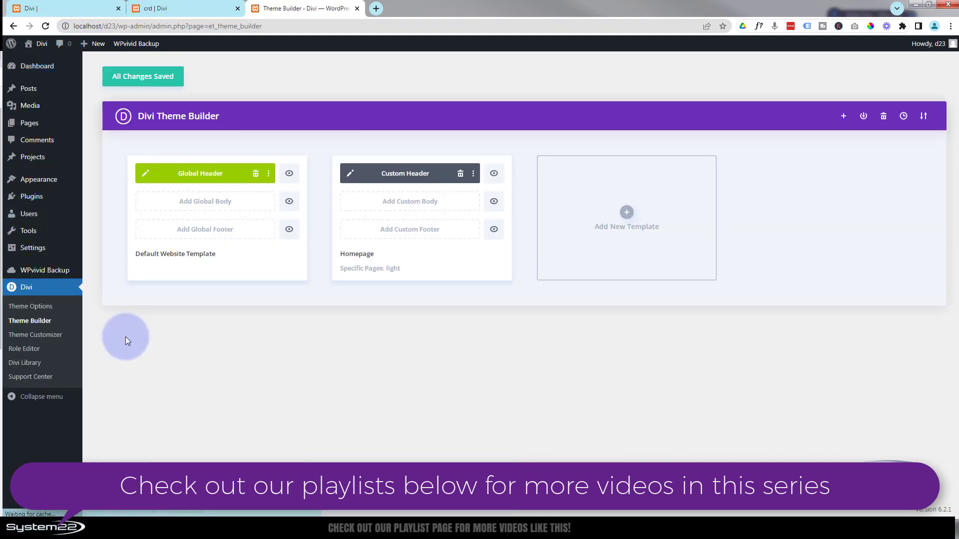
Step: Delete the global header and the Homepage template's custom header, and save the theme builder changes
{"action": "left_click", "coordinate": [256, 175]}
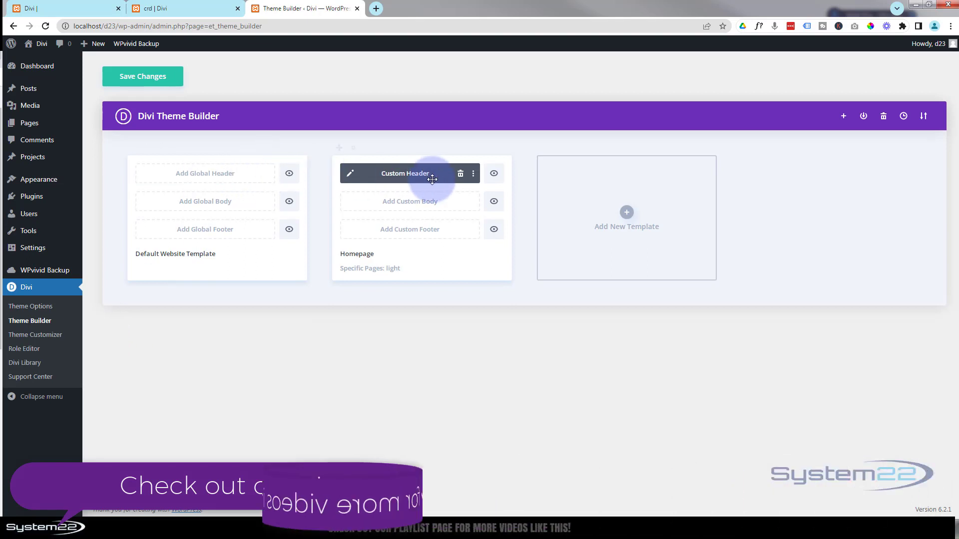
{"action": "left_click", "coordinate": [461, 175]}
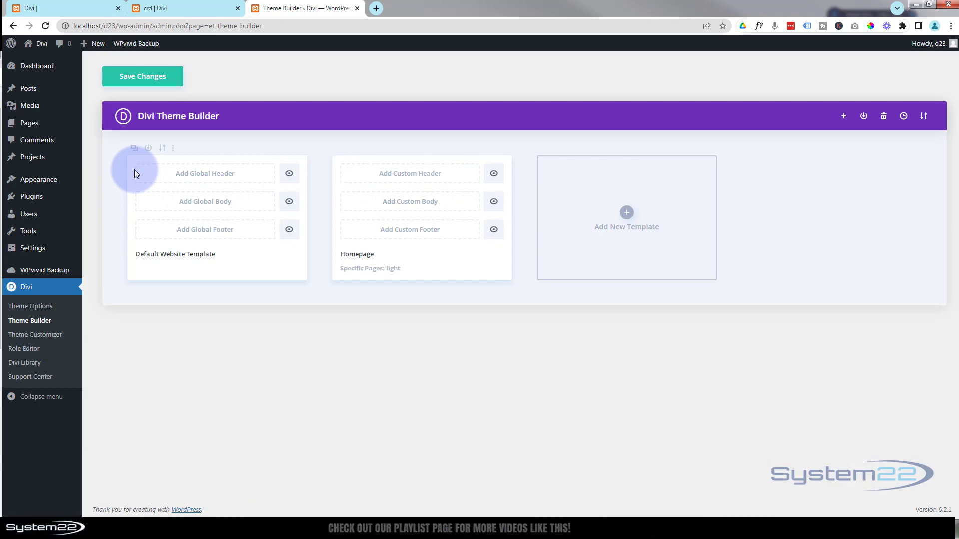
{"action": "left_click", "coordinate": [143, 85]}
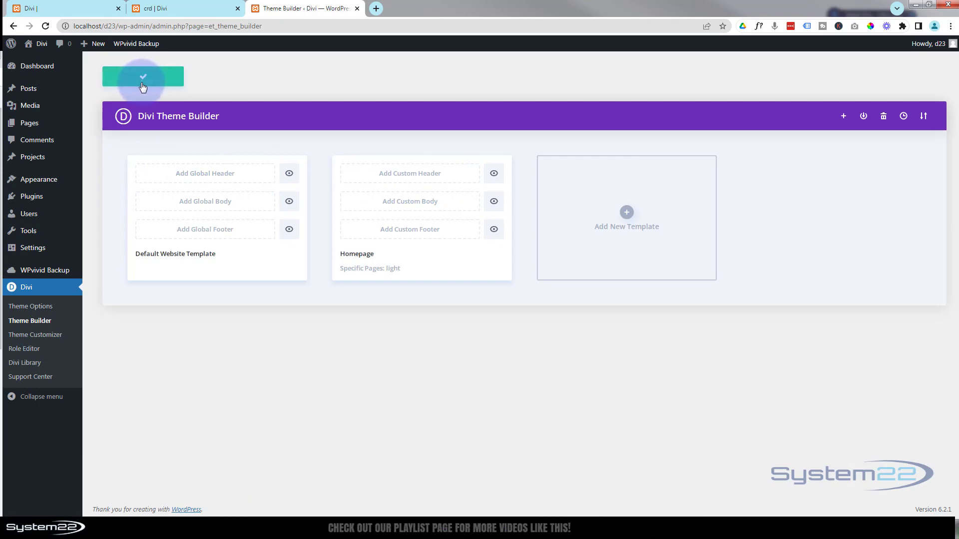
Step: Check the site's home page without the custom headers and close the duplicate site tab
{"action": "left_click", "coordinate": [169, 8]}
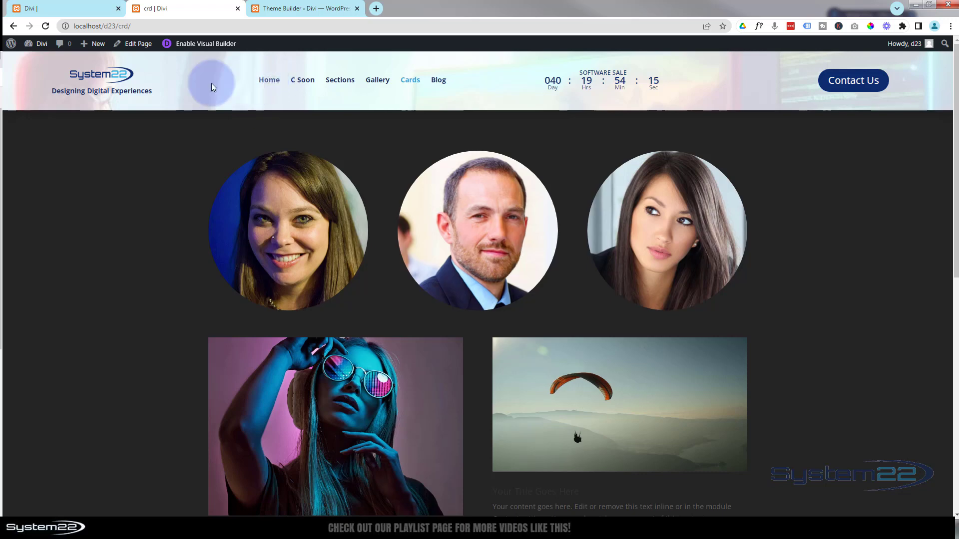
{"action": "left_click", "coordinate": [100, 76]}
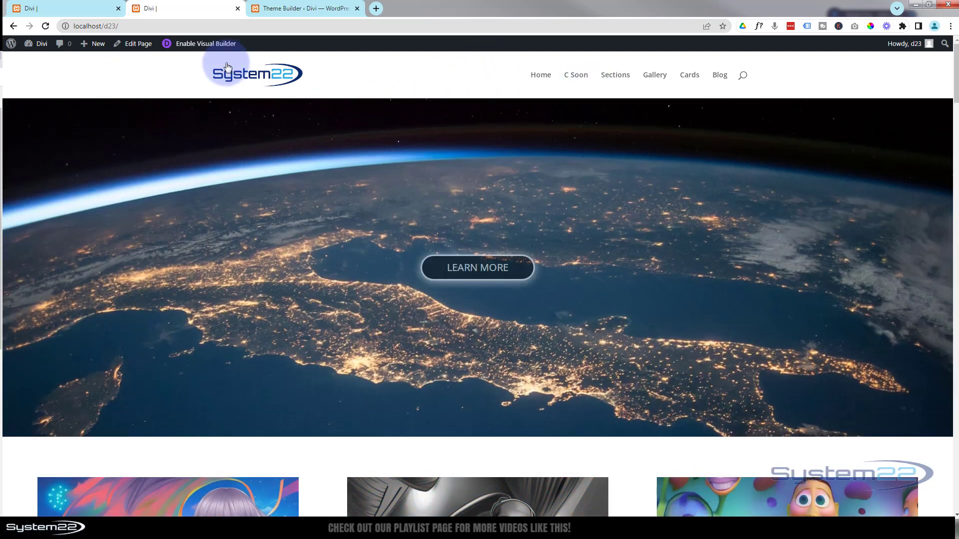
{"action": "left_click", "coordinate": [118, 8]}
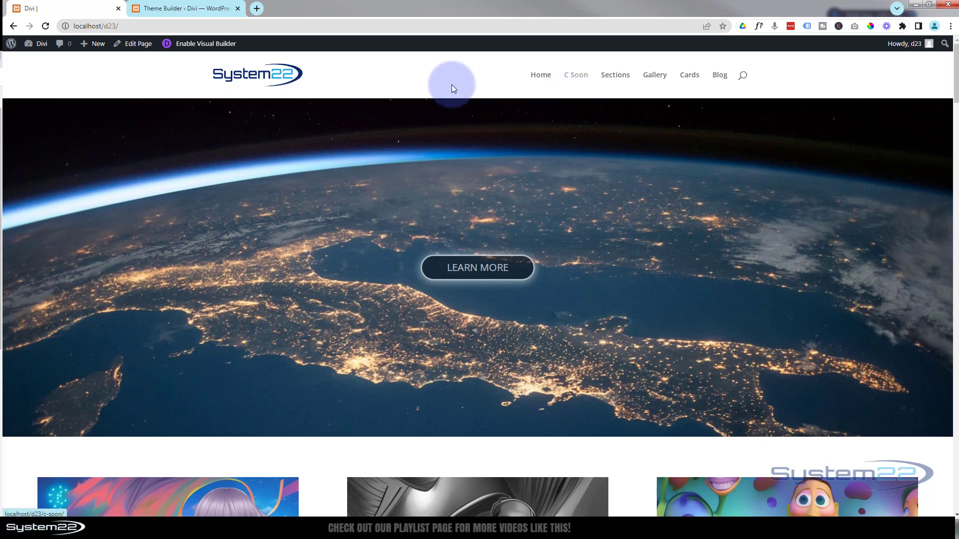
Step: Start building a new global header for the Default Website Template in the Theme Builder
{"action": "left_click", "coordinate": [152, 9]}
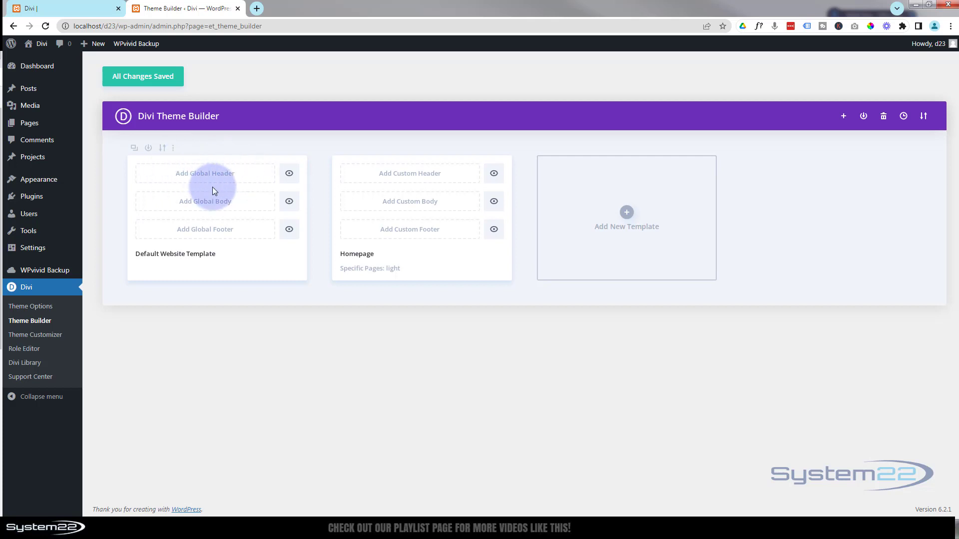
{"action": "left_click", "coordinate": [201, 174]}
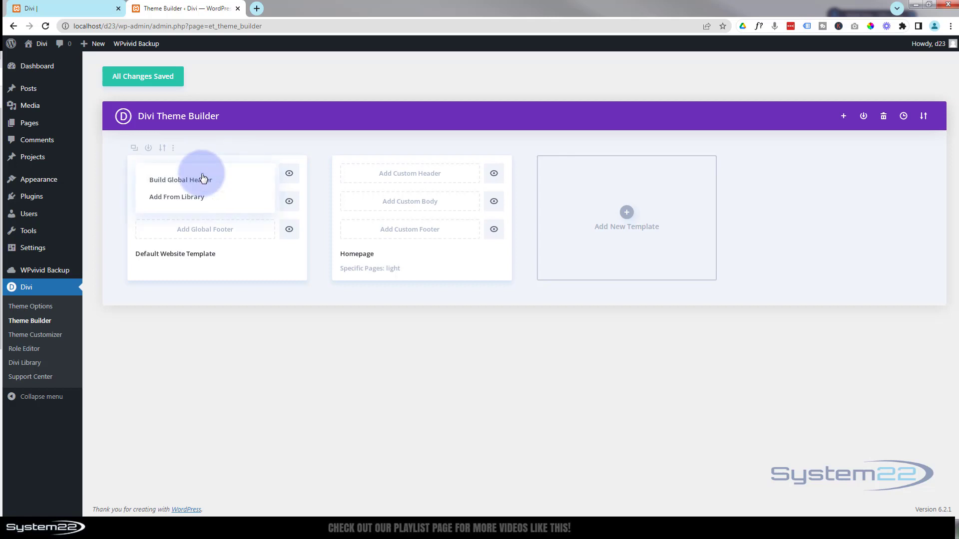
{"action": "left_click", "coordinate": [177, 181]}
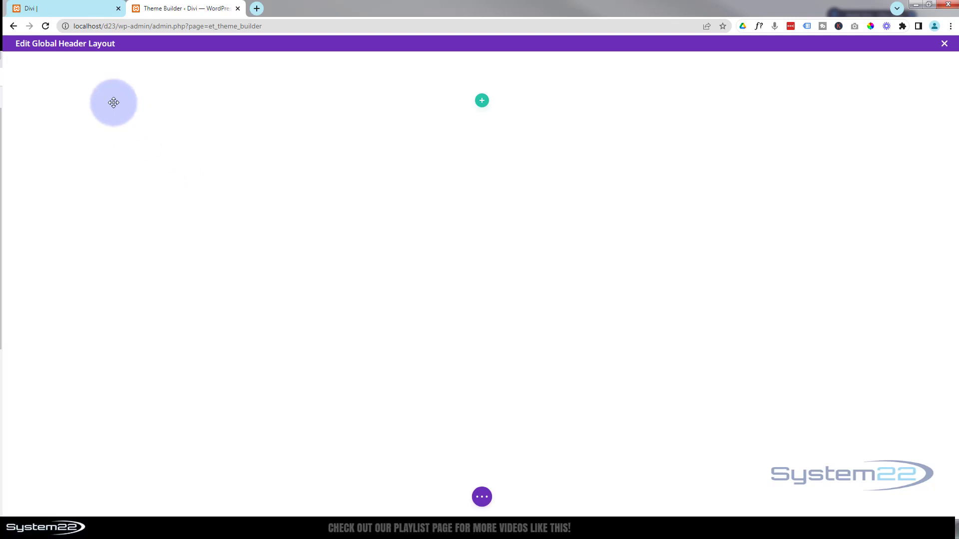
Step: Insert a row with four equal columns into the header section, without adding a module yet
{"action": "left_click", "coordinate": [483, 105]}
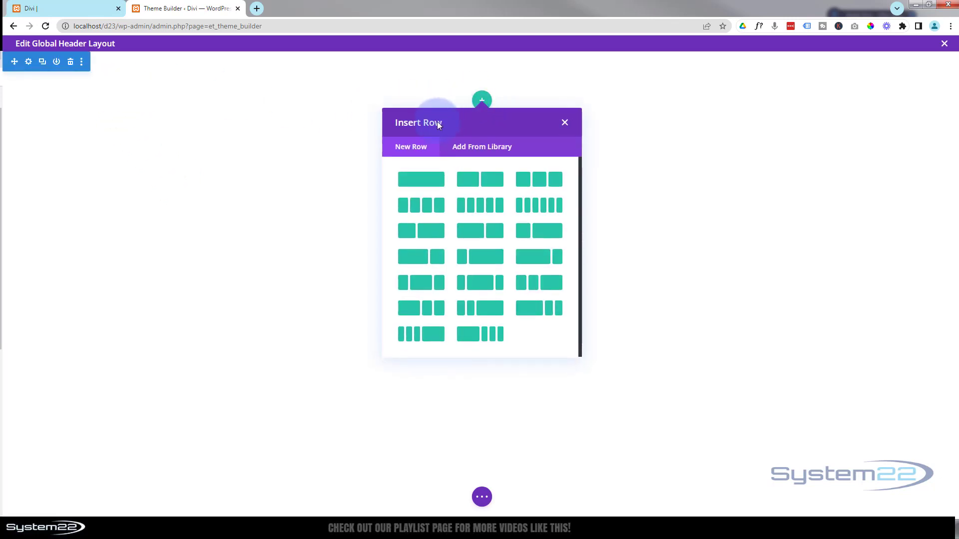
{"action": "left_click", "coordinate": [420, 208]}
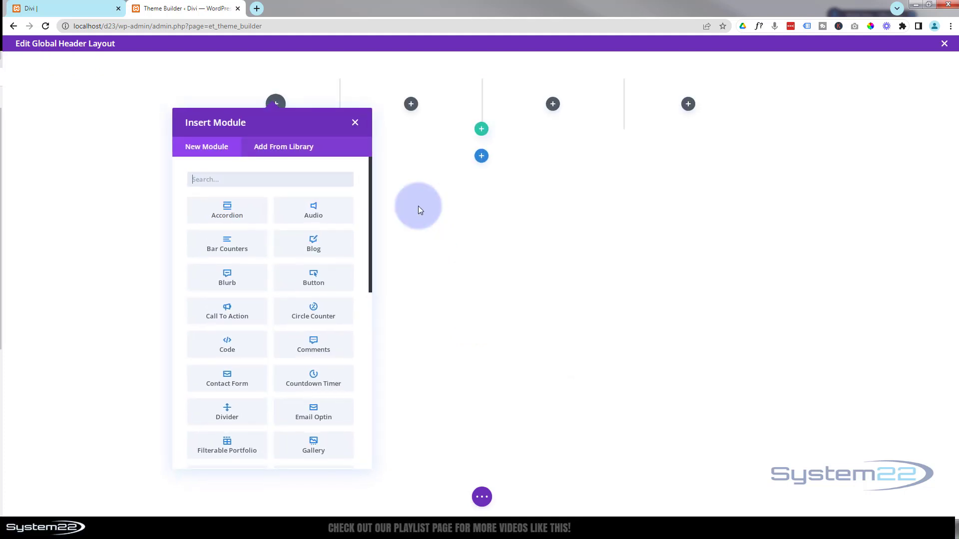
{"action": "left_click", "coordinate": [355, 125]}
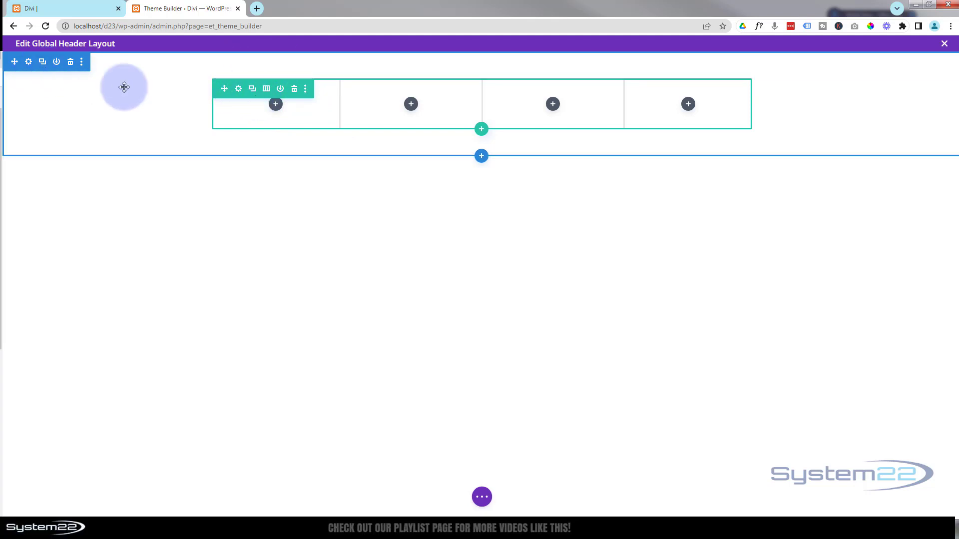
Step: Set the four-column row's width and max width to 100% and save the row settings
{"action": "left_click", "coordinate": [238, 89]}
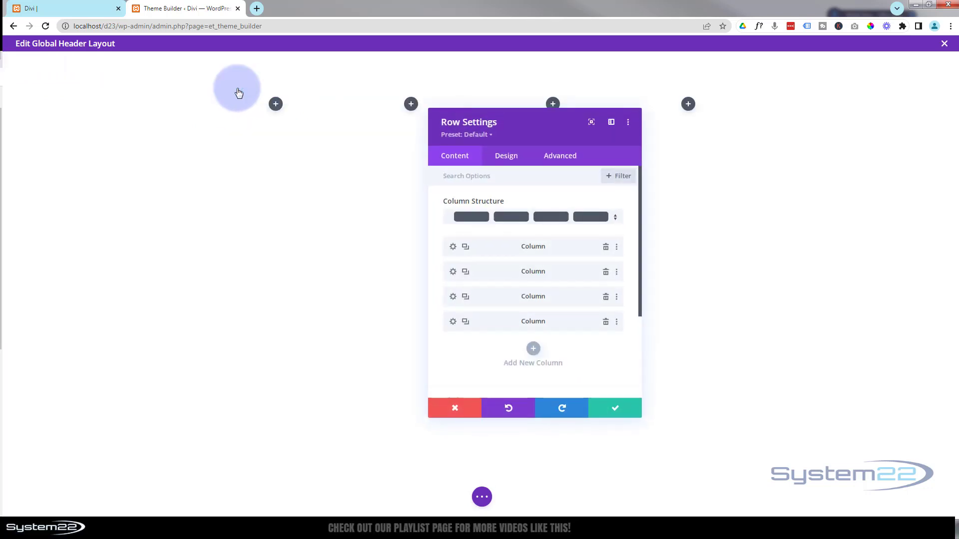
{"action": "left_click", "coordinate": [511, 157]}
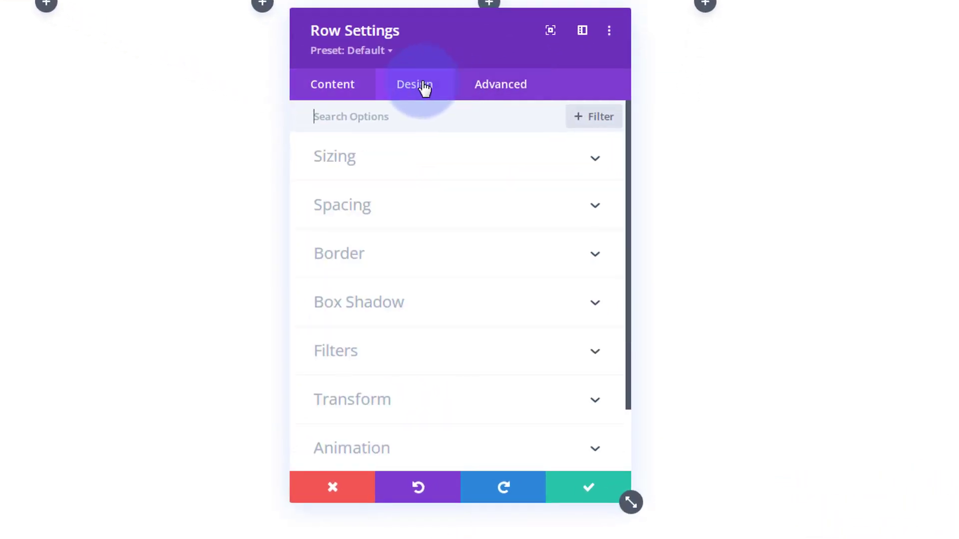
{"action": "left_click", "coordinate": [430, 163]}
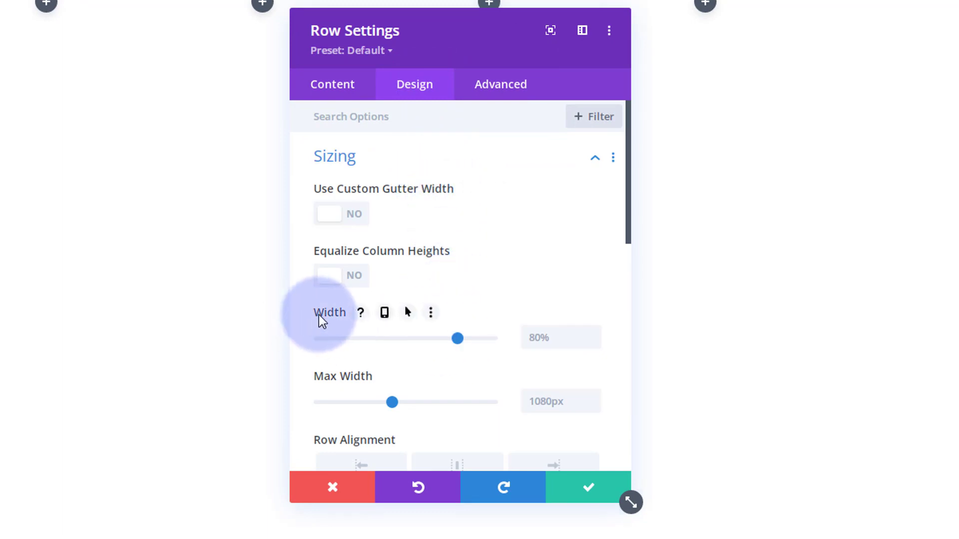
{"action": "left_click_drag", "start_coordinate": [458, 340], "coordinate": [510, 346]}
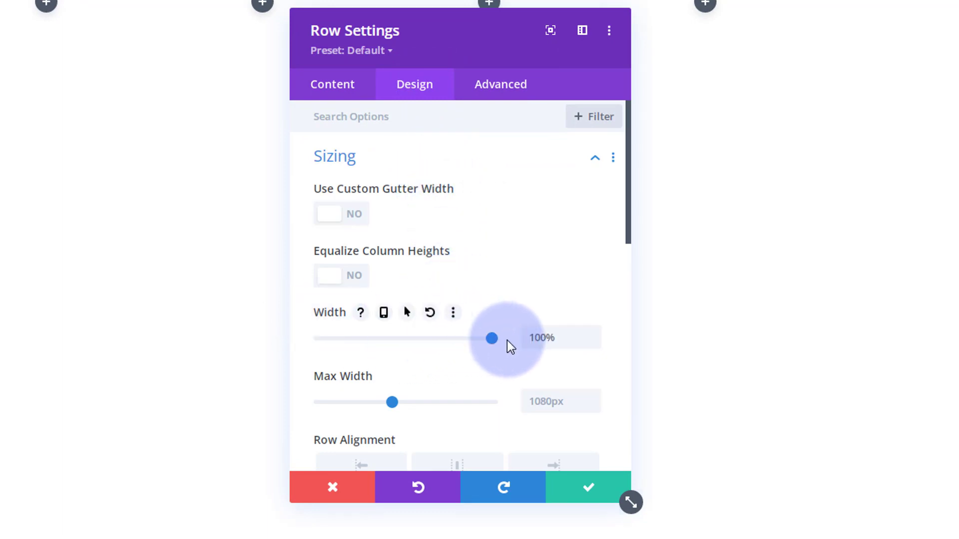
{"action": "left_click", "coordinate": [532, 337]}
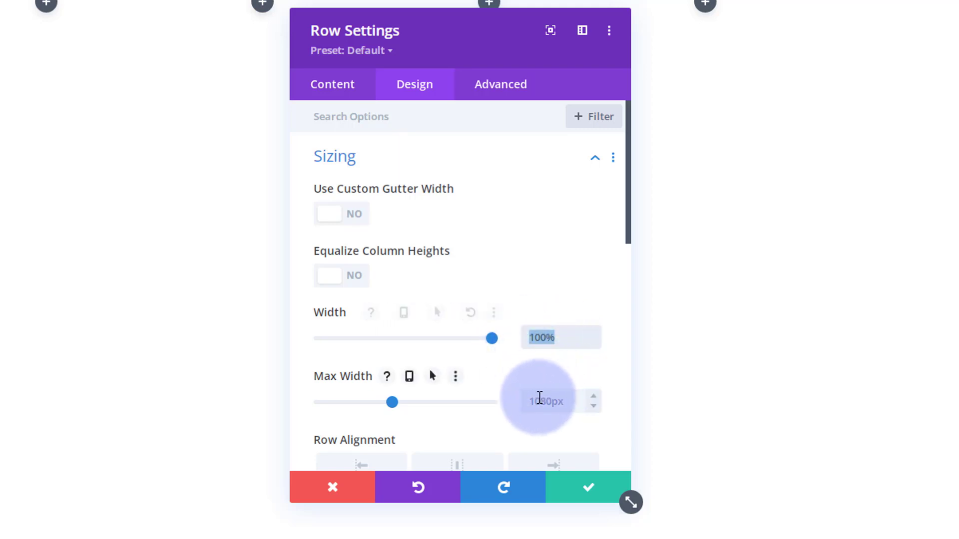
{"action": "left_click", "coordinate": [540, 400]}
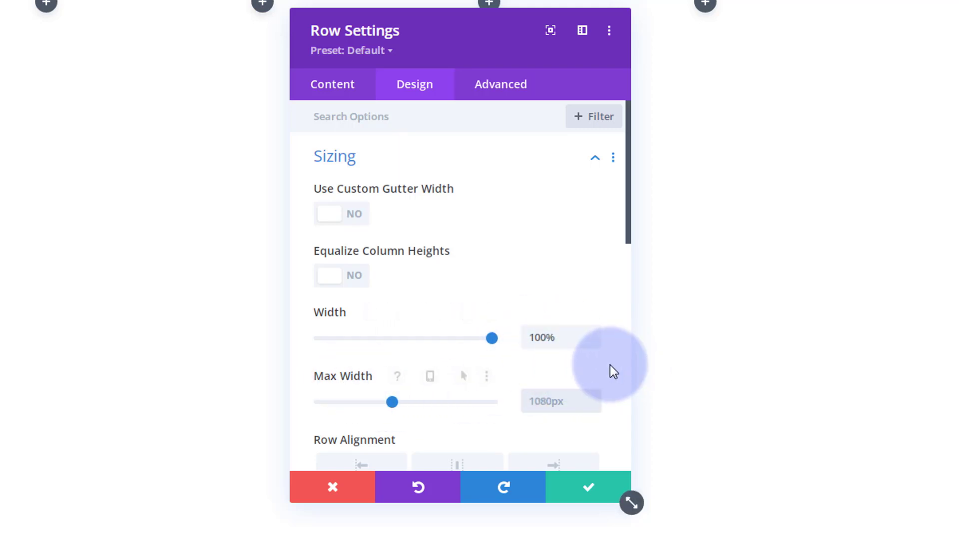
{"action": "type", "text": "100%"}
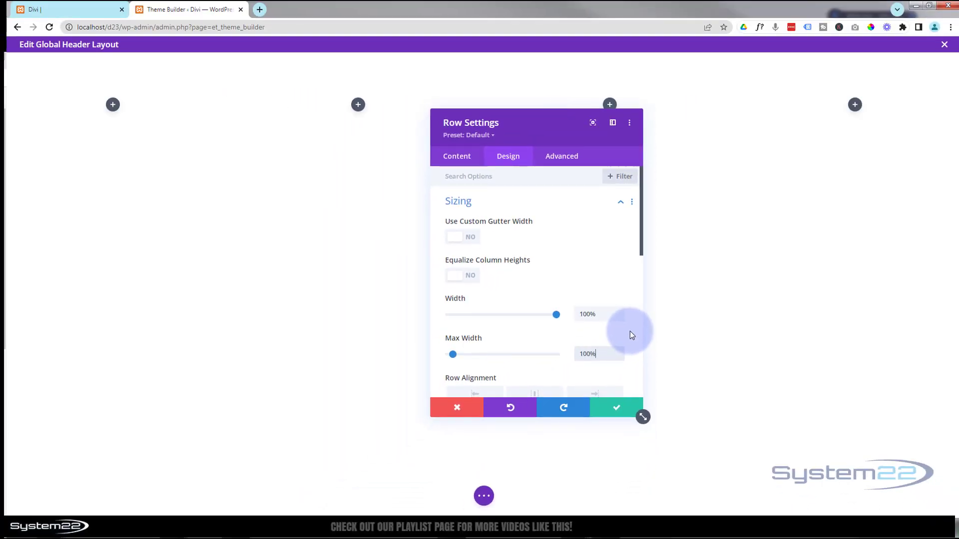
{"action": "left_click", "coordinate": [618, 411]}
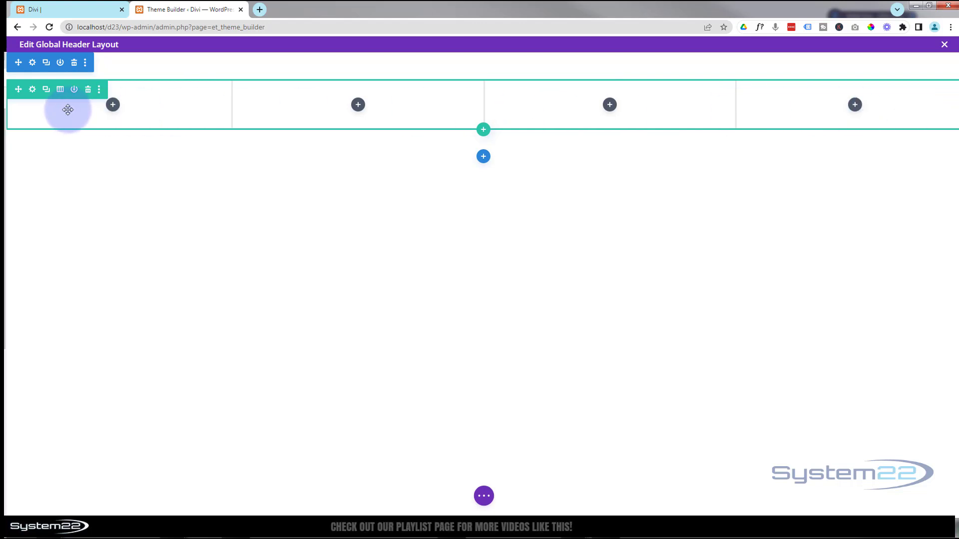
Step: Add an Image module to the first column of the header row
{"action": "left_click", "coordinate": [113, 106]}
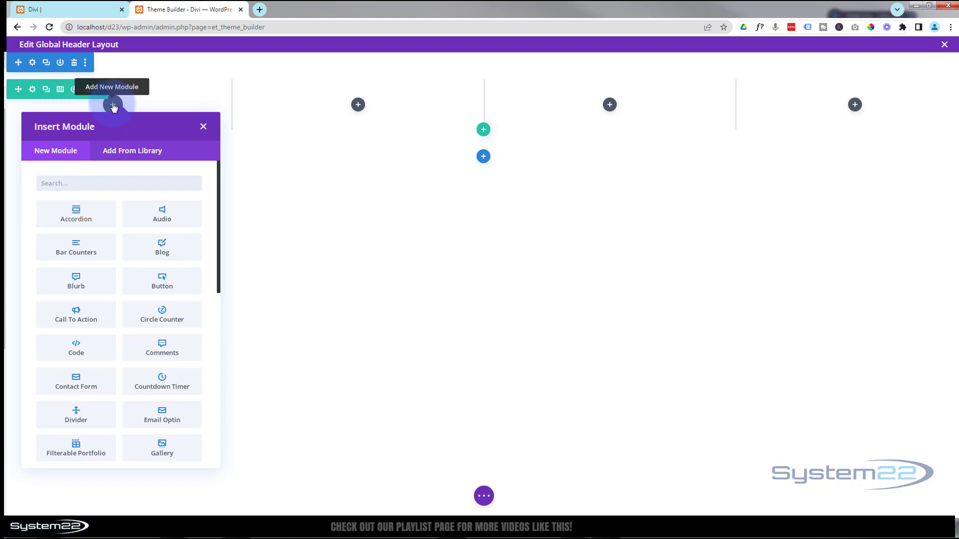
{"action": "scroll", "coordinate": [107, 299], "scroll_direction": "down", "scroll_amount": 3}
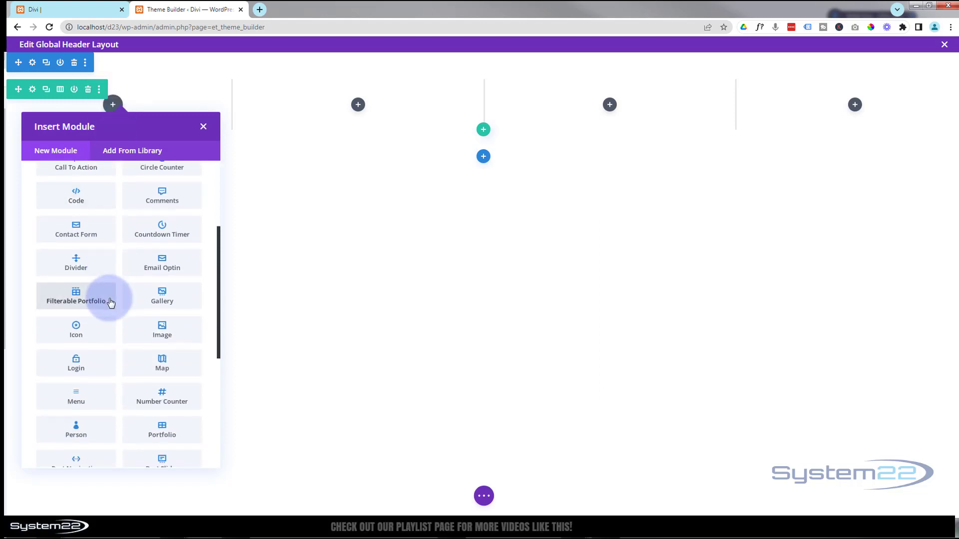
{"action": "scroll", "coordinate": [120, 312], "scroll_direction": "down", "scroll_amount": 1}
{"action": "left_click", "coordinate": [172, 287]}
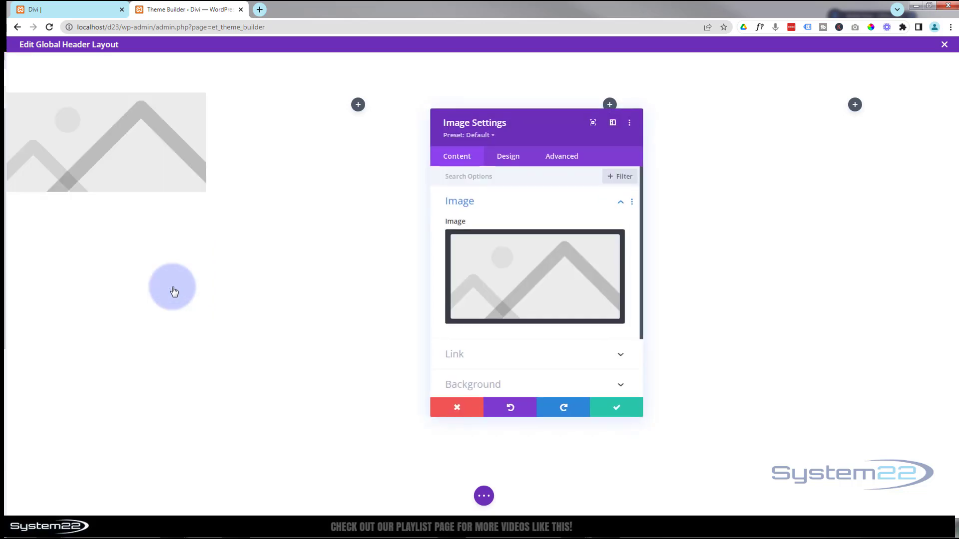
Step: Load the remaining media library items and use the system22-ng-100.png logo as the module's image
{"action": "left_click", "coordinate": [517, 286]}
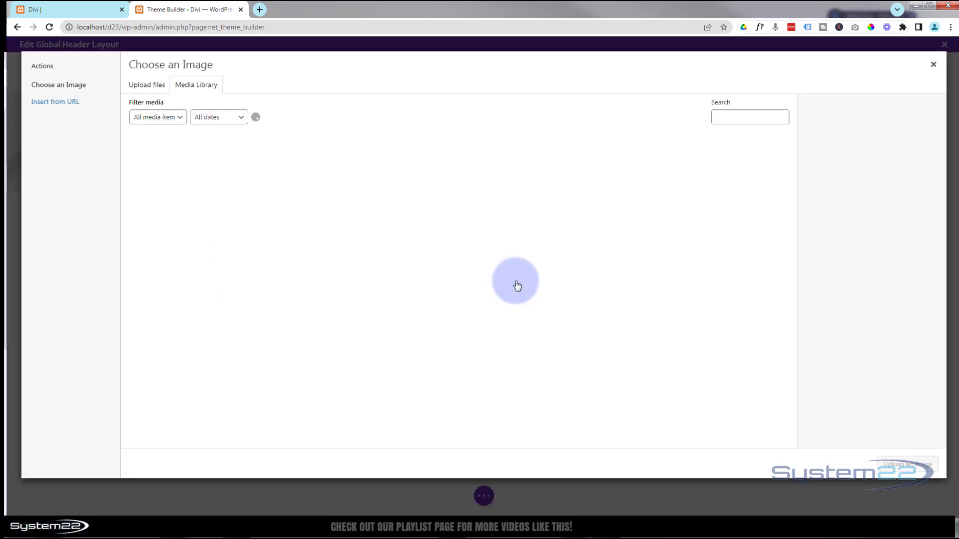
{"action": "scroll", "coordinate": [517, 286], "scroll_direction": "down", "scroll_amount": 6}
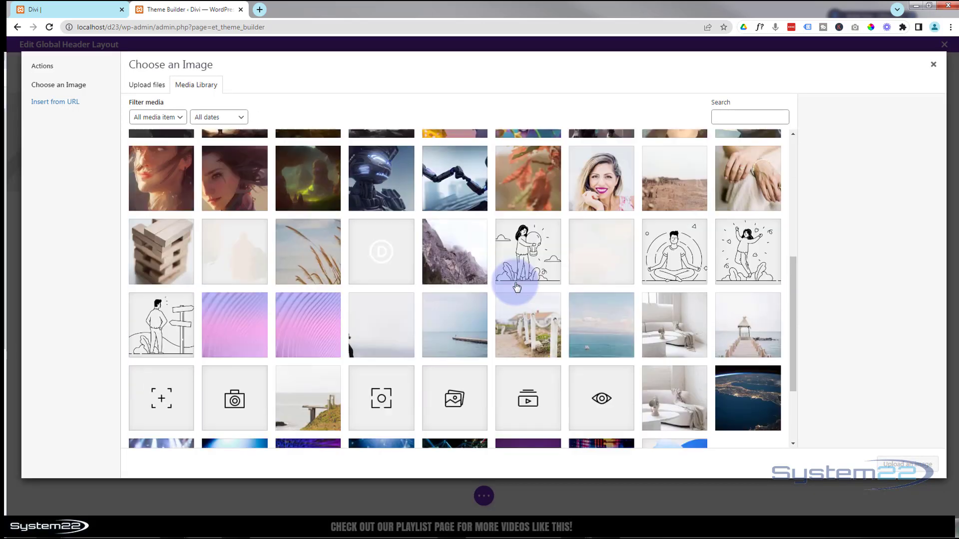
{"action": "scroll", "coordinate": [517, 286], "scroll_direction": "down", "scroll_amount": 2}
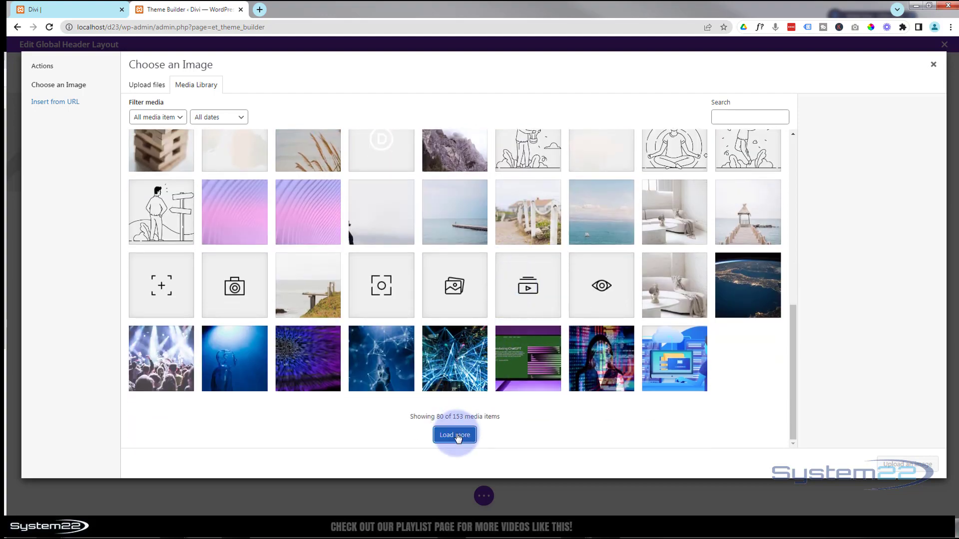
{"action": "left_click", "coordinate": [458, 437]}
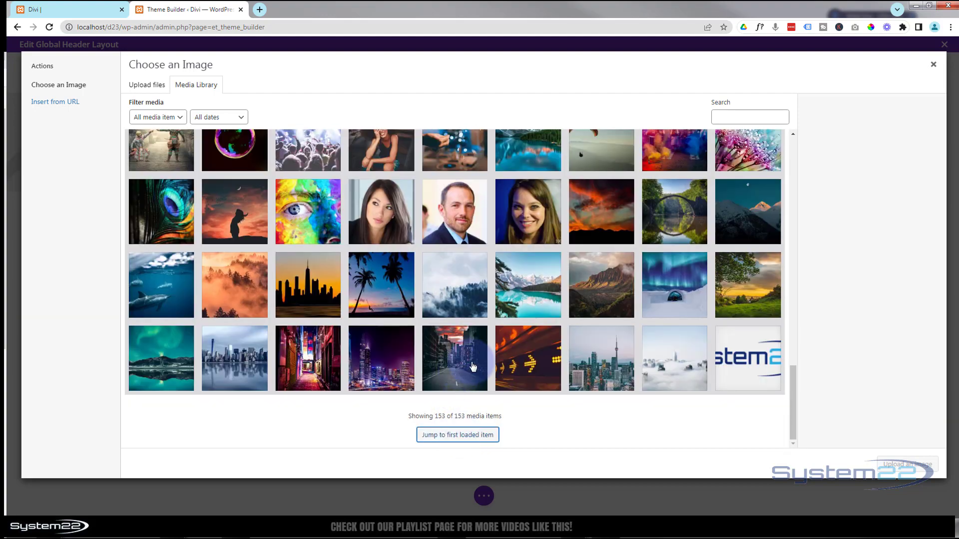
{"action": "left_click", "coordinate": [730, 363]}
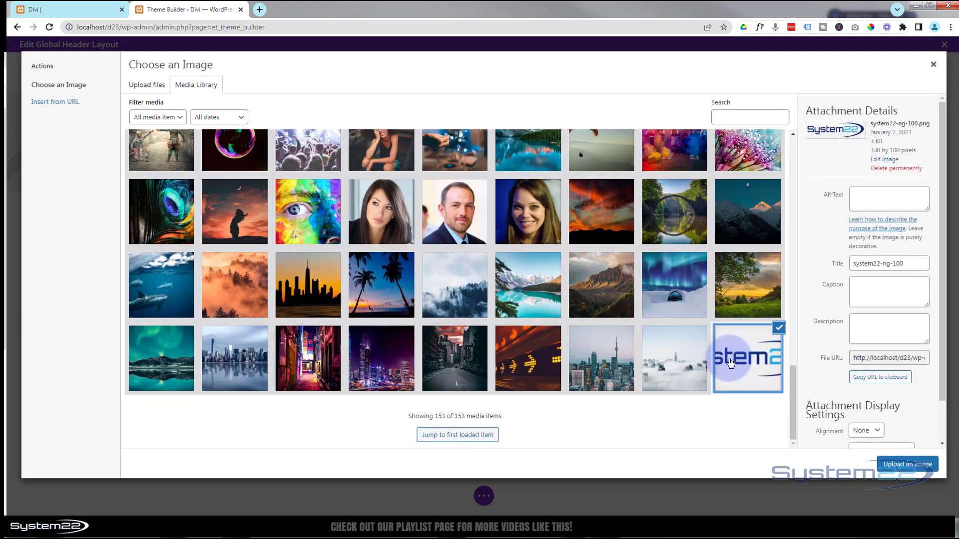
{"action": "left_click", "coordinate": [923, 465]}
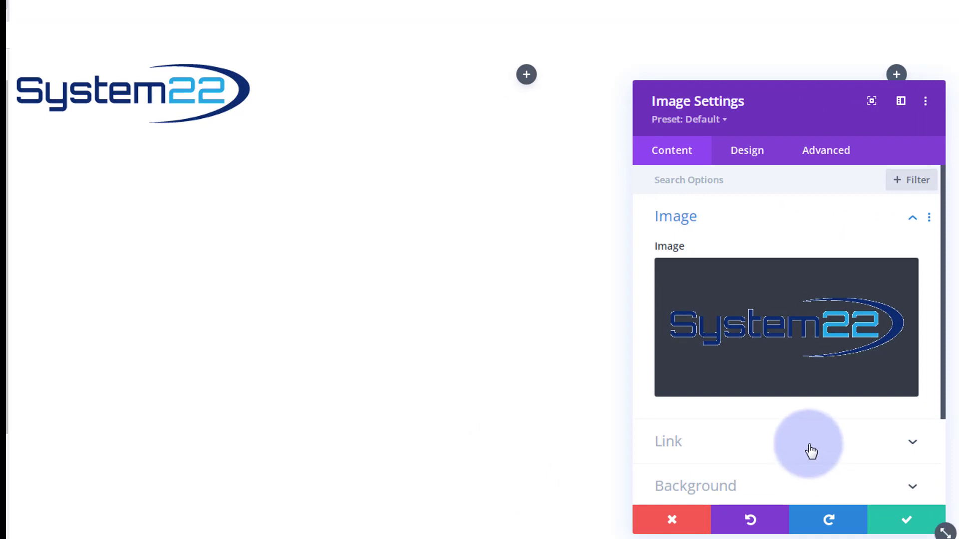
{"action": "left_click", "coordinate": [809, 449]}
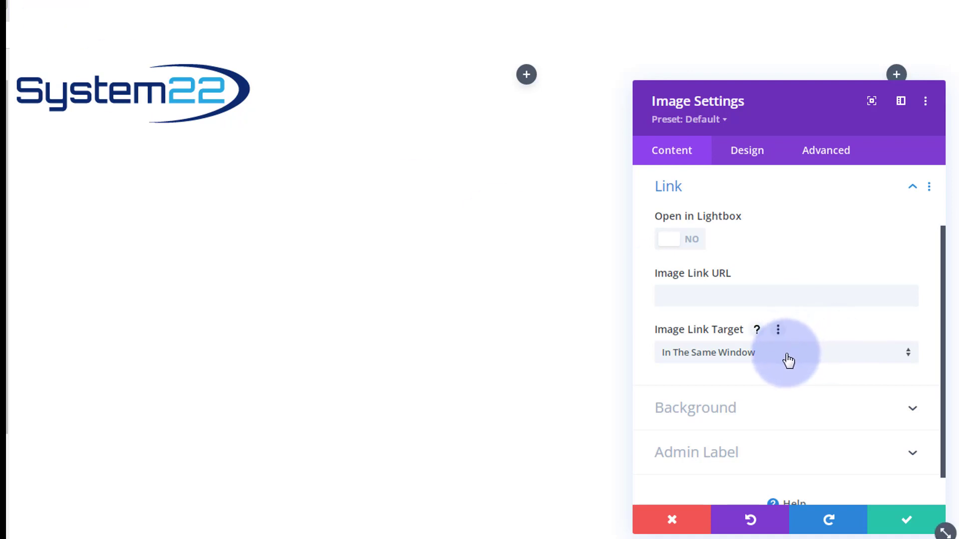
{"action": "left_click", "coordinate": [673, 298]}
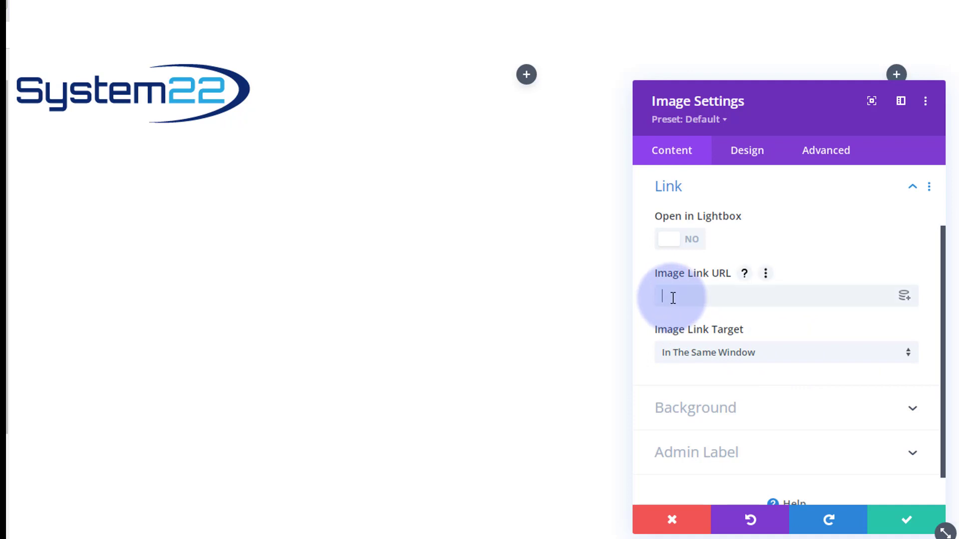
{"action": "type", "text": "http://localhost/d23"}
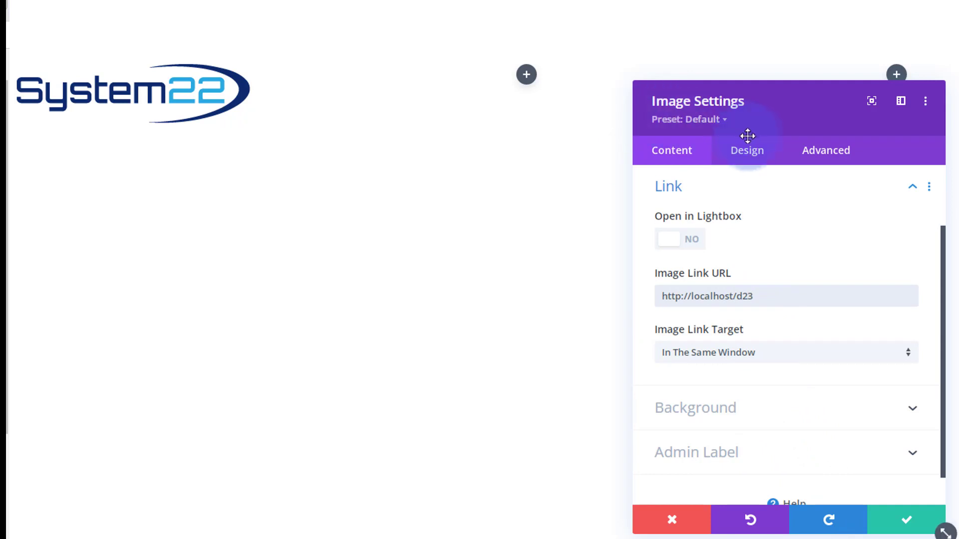
Step: Set the logo image's width to 50%, center the module in its column, and save the image settings
{"action": "left_click", "coordinate": [760, 157]}
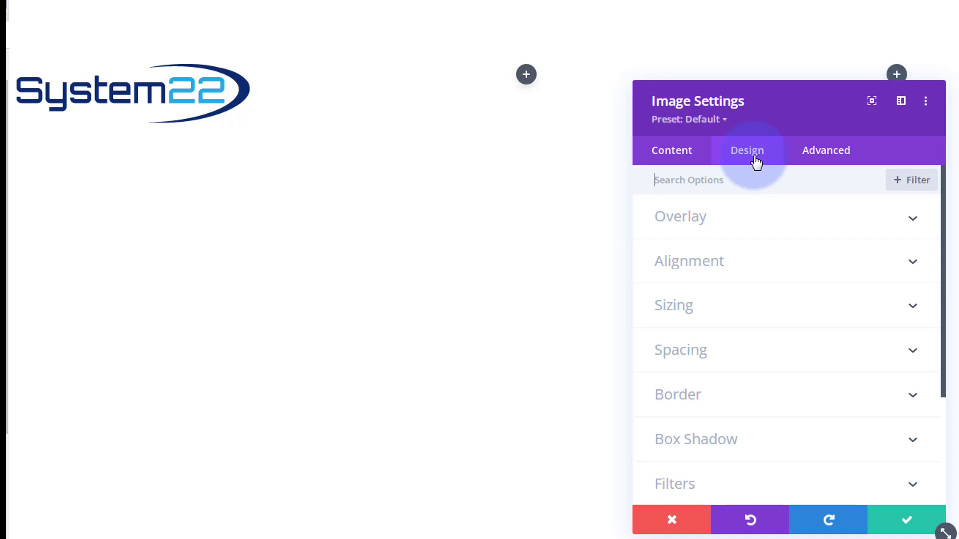
{"action": "left_click", "coordinate": [763, 315]}
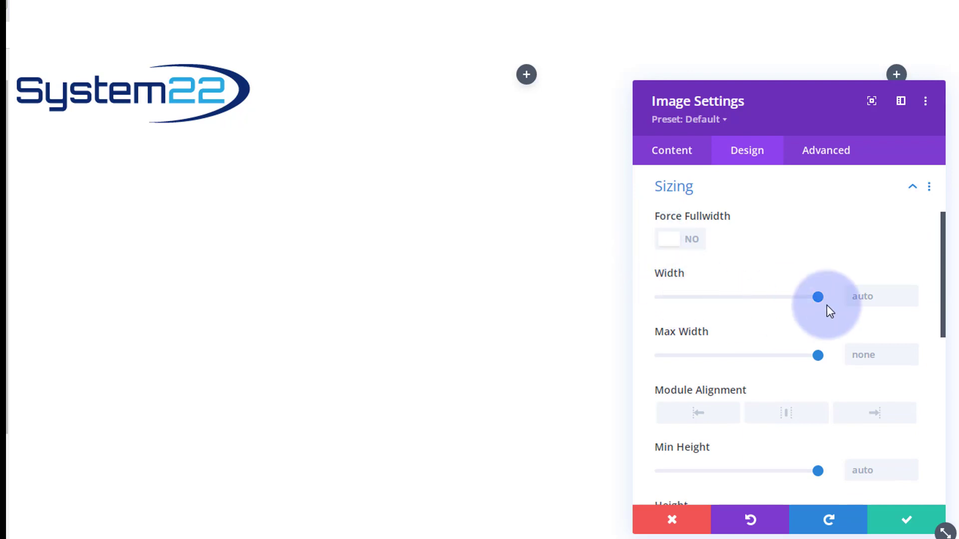
{"action": "left_click_drag", "start_coordinate": [826, 305], "coordinate": [740, 296]}
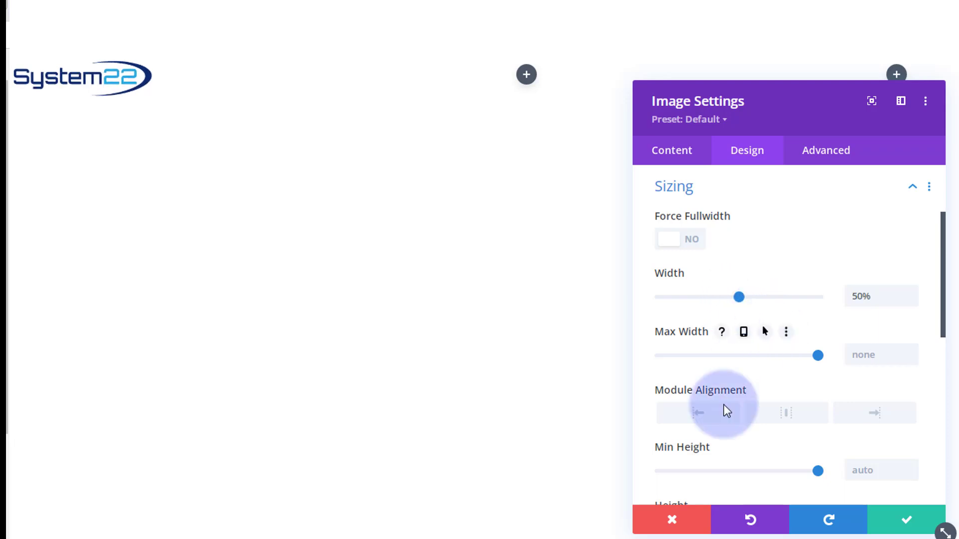
{"action": "left_click", "coordinate": [781, 413]}
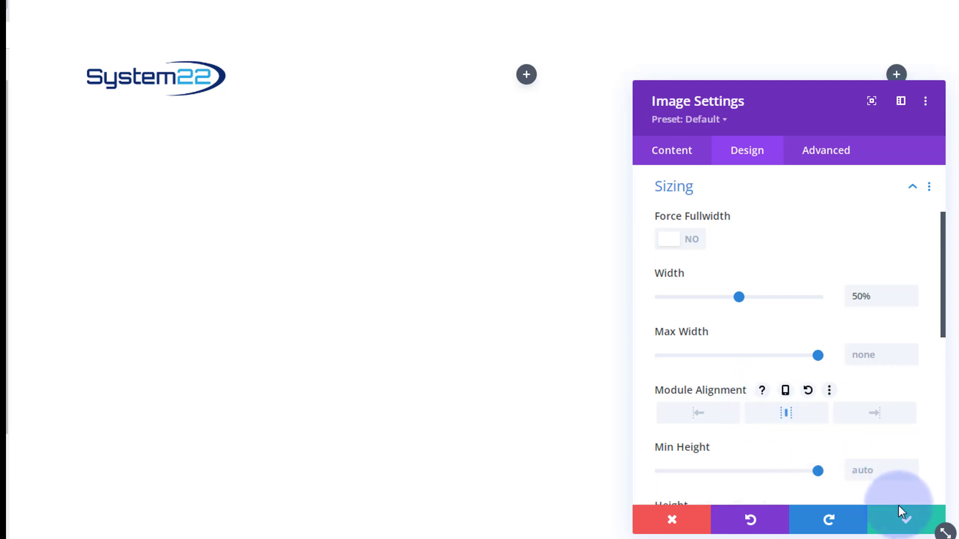
{"action": "left_click", "coordinate": [907, 524]}
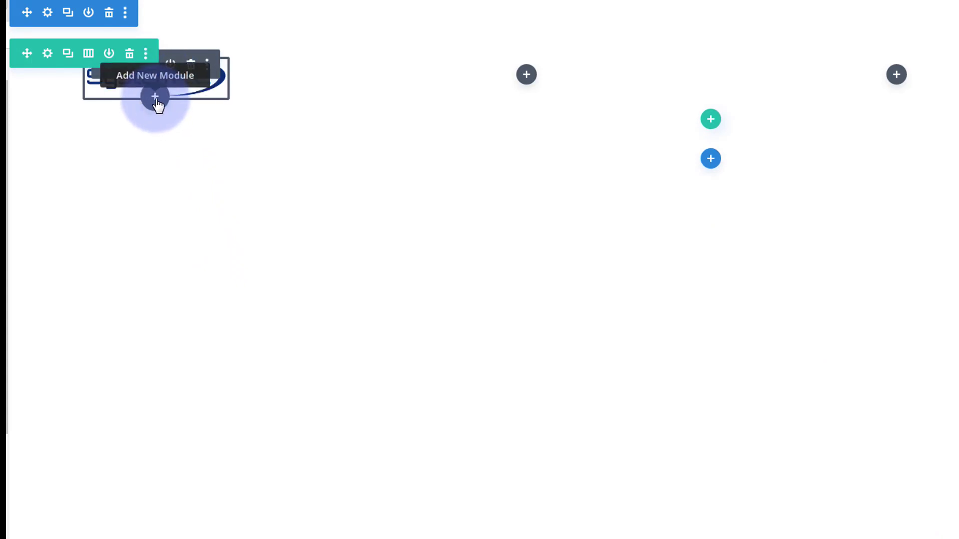
Step: Add a Text module below the logo and replace its placeholder body with "Designing Digital Experiences"
{"action": "left_click", "coordinate": [155, 98]}
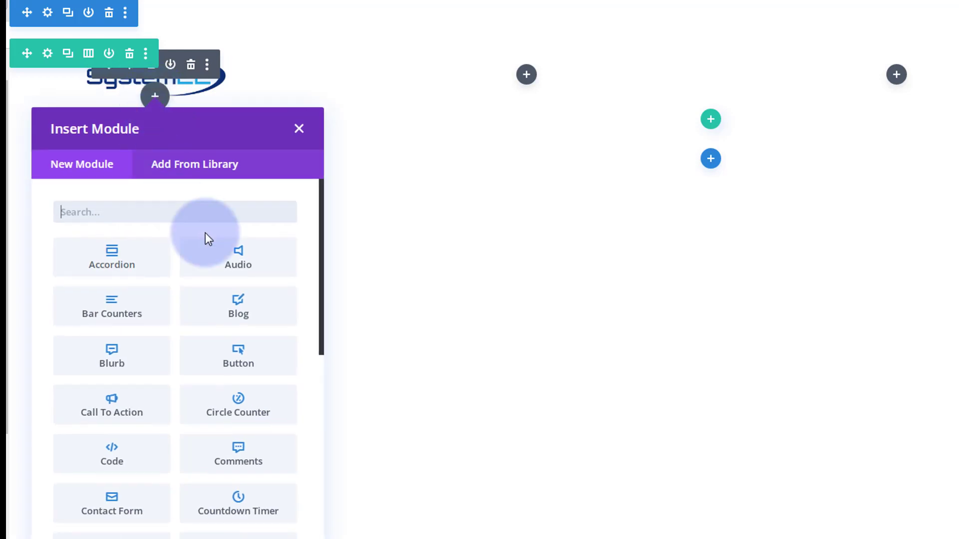
{"action": "scroll", "coordinate": [214, 330], "scroll_direction": "down", "scroll_amount": 10}
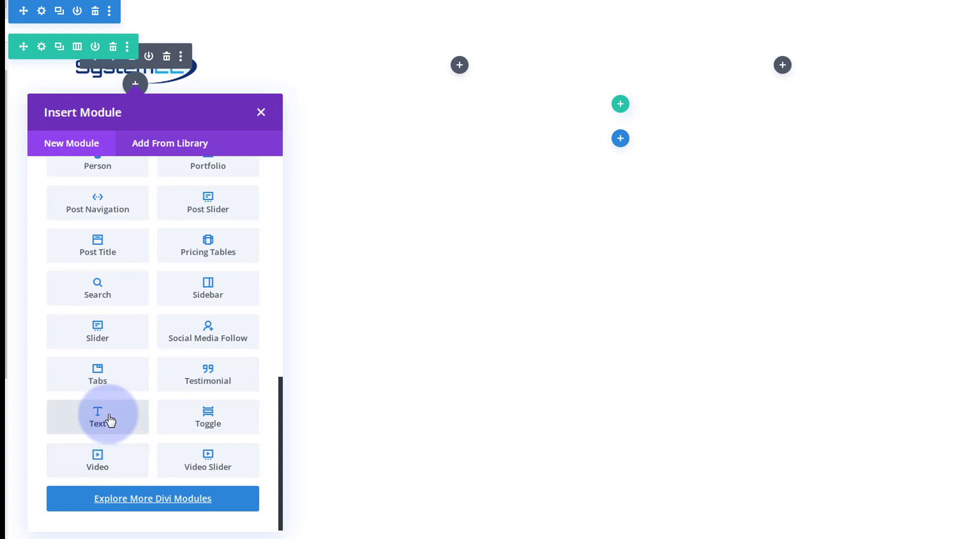
{"action": "left_click", "coordinate": [109, 419]}
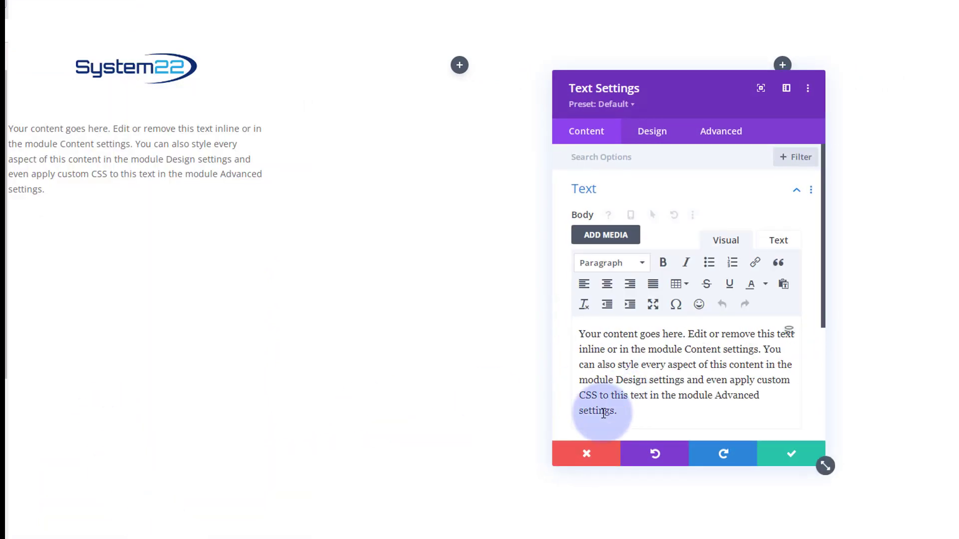
{"action": "left_click_drag", "start_coordinate": [618, 412], "coordinate": [568, 332]}
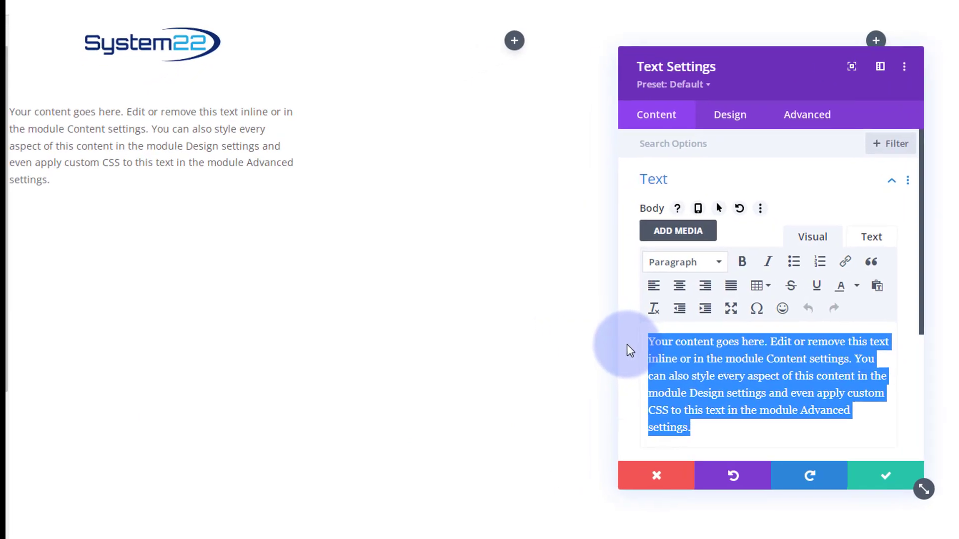
{"action": "type", "text": "Designing Digital Experiences"}
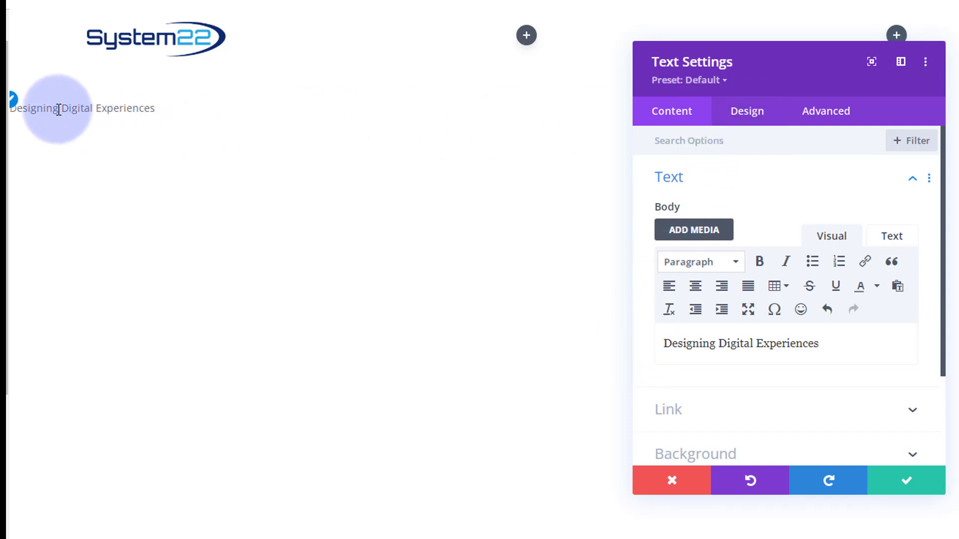
Step: Center-align the tagline text in the Text module's design settings
{"action": "left_click", "coordinate": [15, 106]}
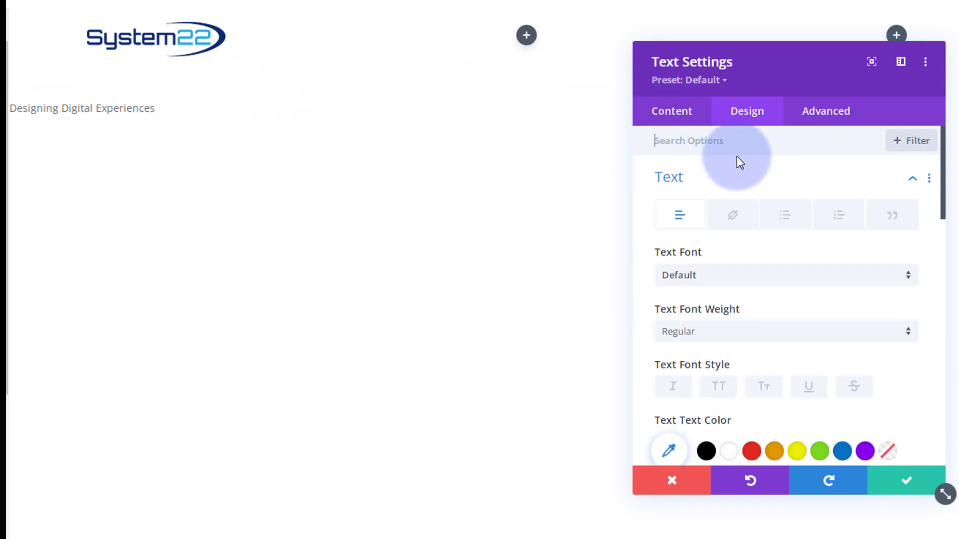
{"action": "scroll", "coordinate": [762, 198], "scroll_direction": "down", "scroll_amount": 3}
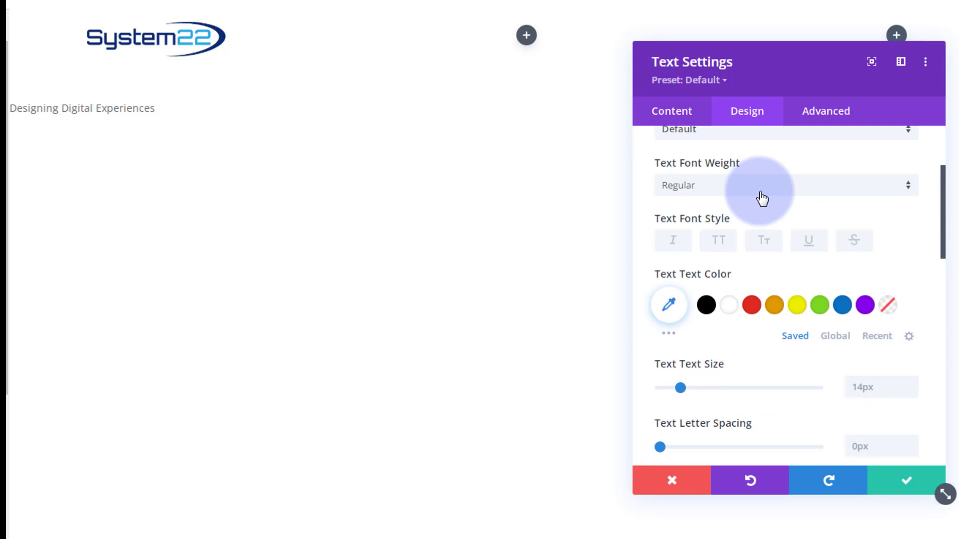
{"action": "scroll", "coordinate": [760, 197], "scroll_direction": "down", "scroll_amount": 4}
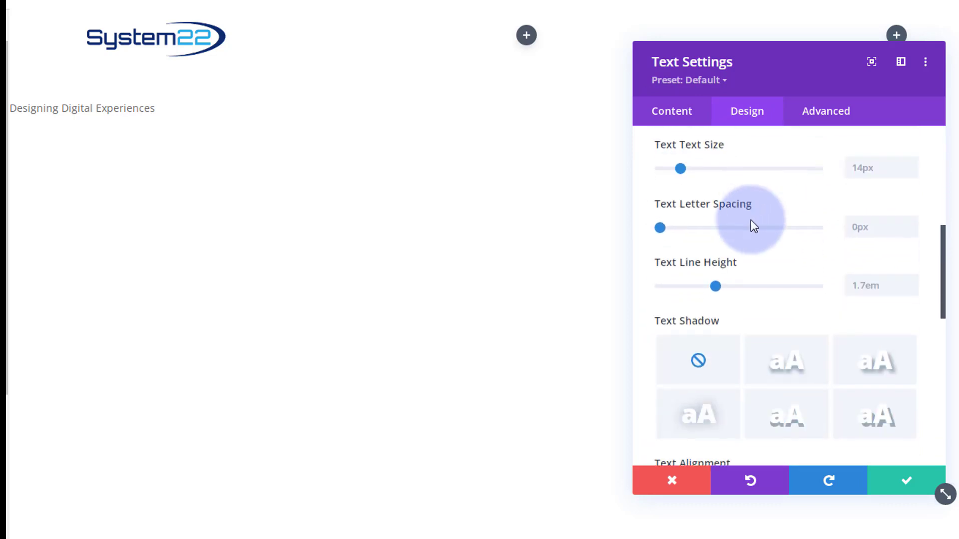
{"action": "scroll", "coordinate": [755, 338], "scroll_direction": "down", "scroll_amount": 3}
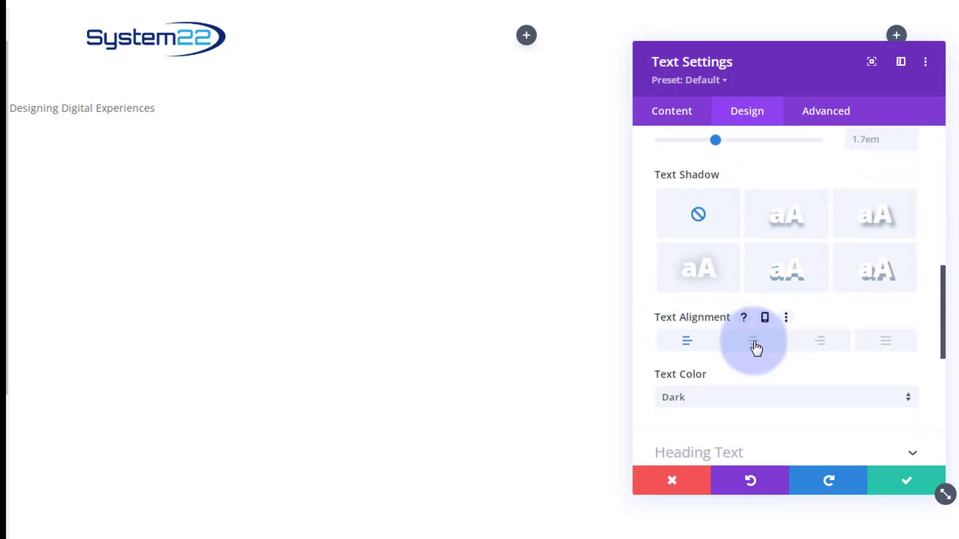
{"action": "left_click", "coordinate": [753, 341]}
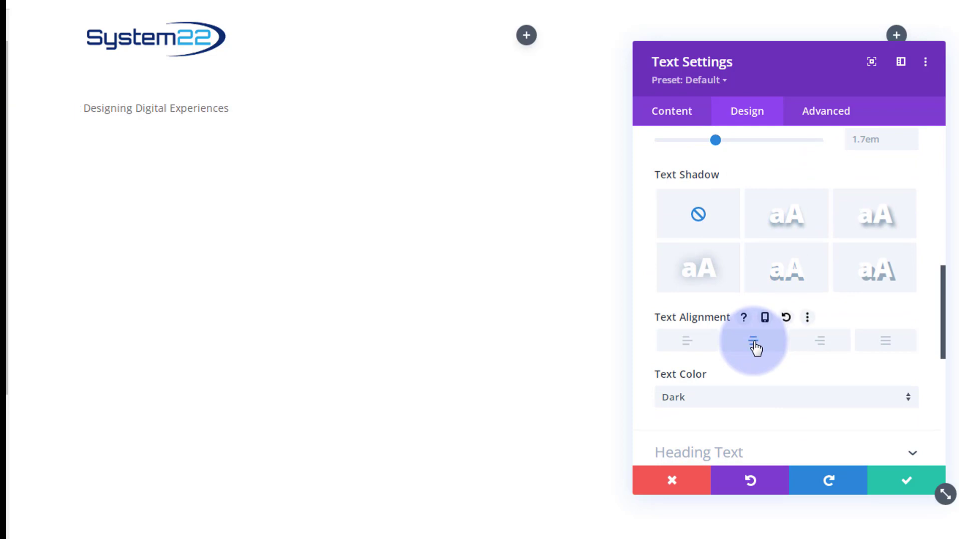
Step: Set the tagline's text color to the dark blue #0d2b6f
{"action": "scroll", "coordinate": [754, 349], "scroll_direction": "up", "scroll_amount": 1}
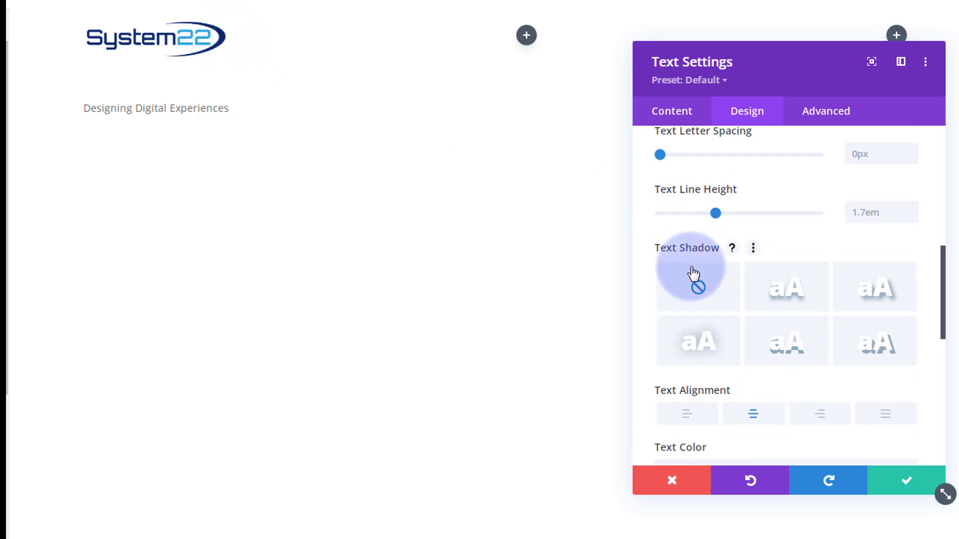
{"action": "scroll", "coordinate": [694, 274], "scroll_direction": "up", "scroll_amount": 3}
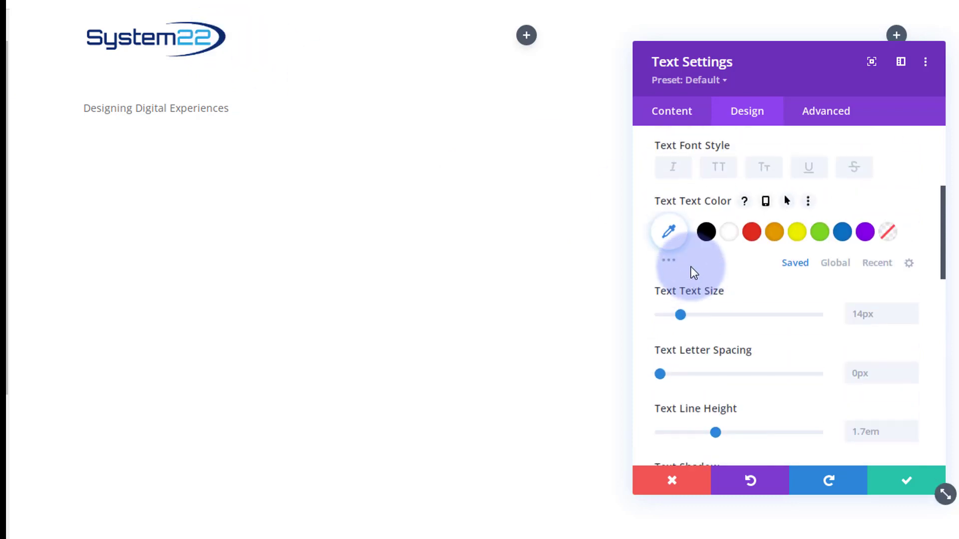
{"action": "left_click", "coordinate": [669, 230]}
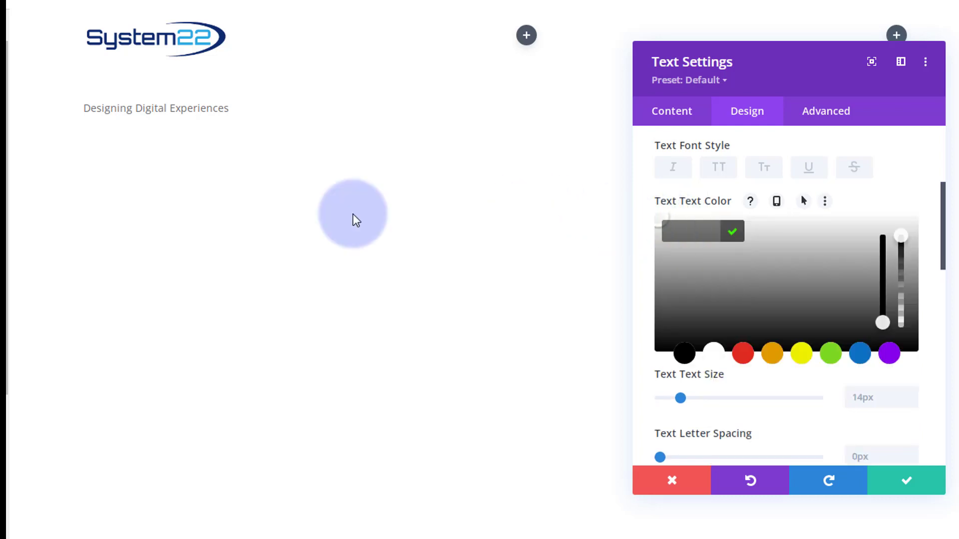
{"action": "left_click", "coordinate": [678, 229]}
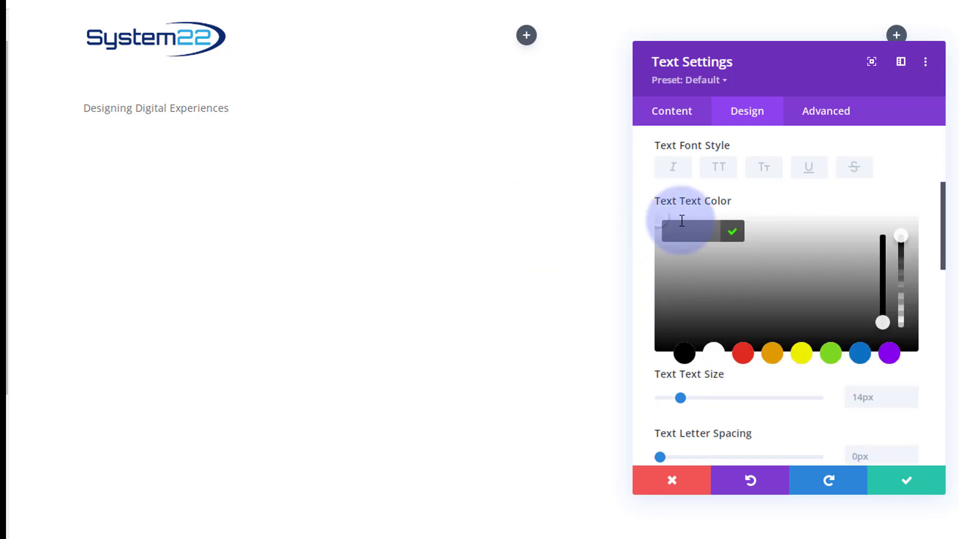
{"action": "type", "text": "0D1B6F"}
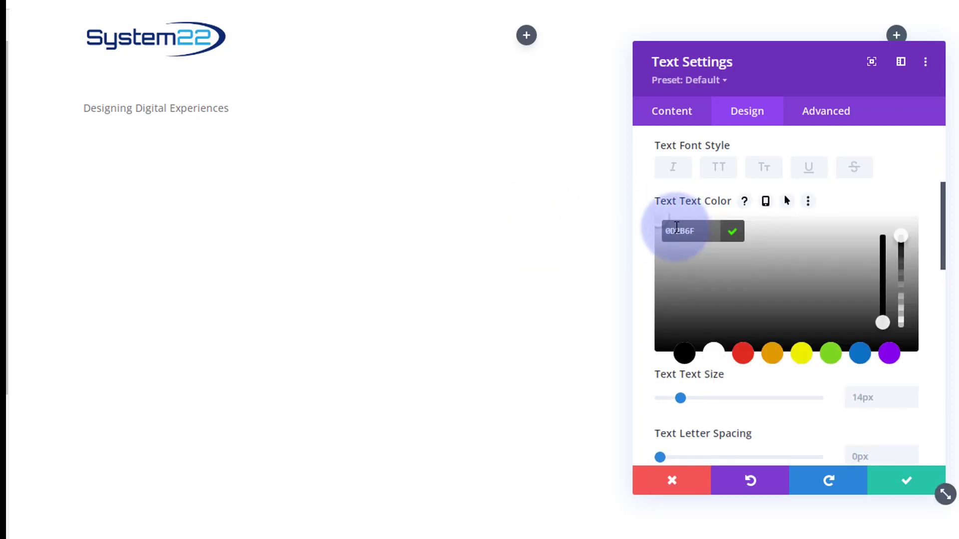
{"action": "left_click", "coordinate": [667, 227]}
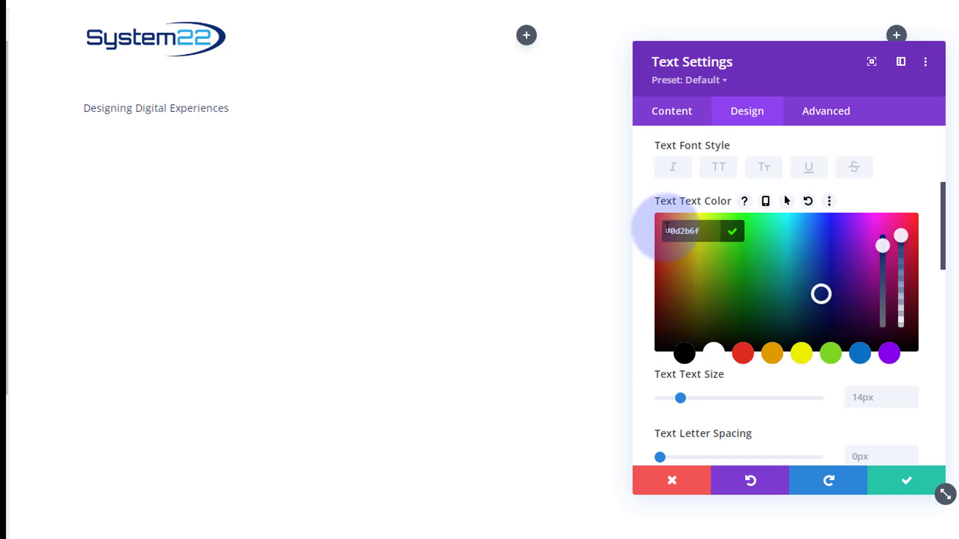
Step: Set the tagline's font weight to Semi Bold and save the text settings
{"action": "scroll", "coordinate": [715, 258], "scroll_direction": "up", "scroll_amount": 2}
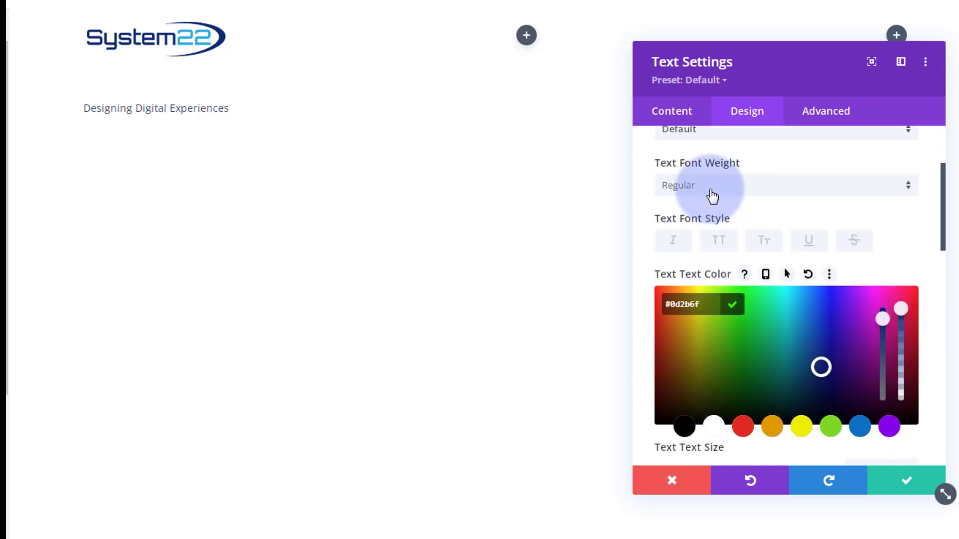
{"action": "left_click", "coordinate": [712, 195]}
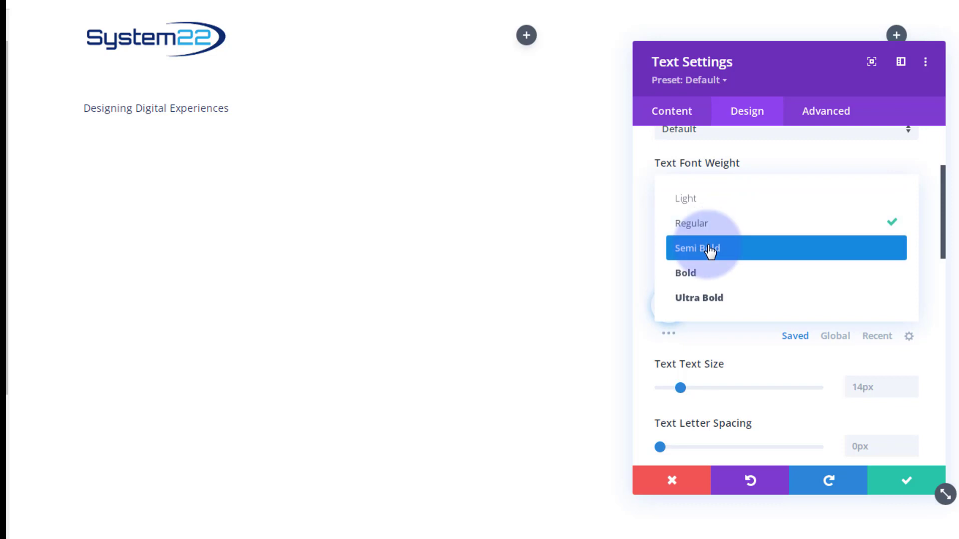
{"action": "left_click", "coordinate": [709, 248]}
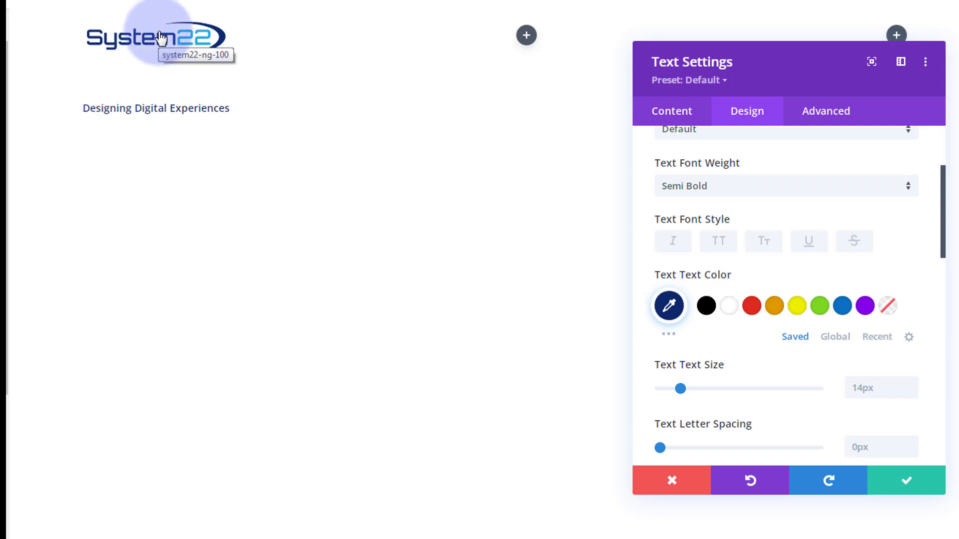
{"action": "left_click", "coordinate": [893, 484]}
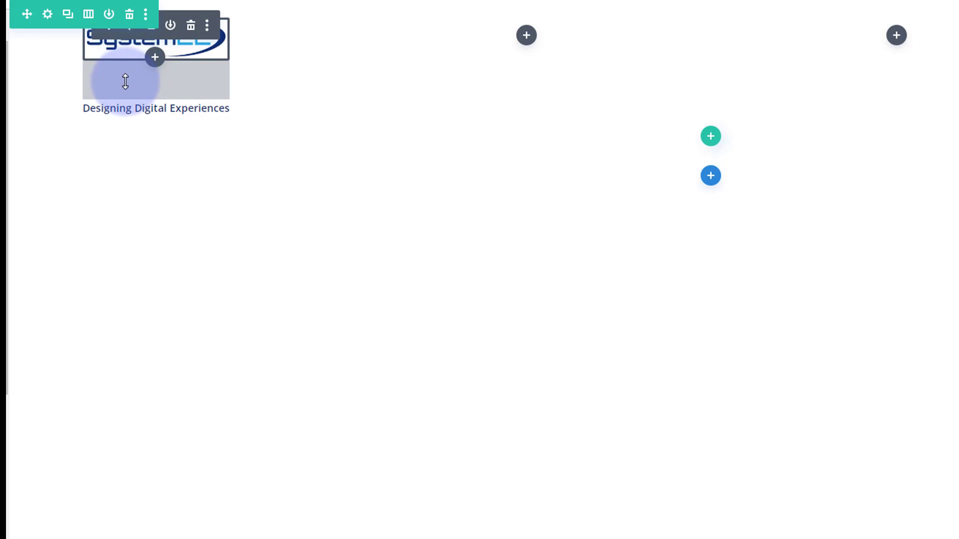
Step: Set the logo image's bottom margin to 0px to close the gap above the tagline, and save the image settings
{"action": "left_click", "coordinate": [129, 38]}
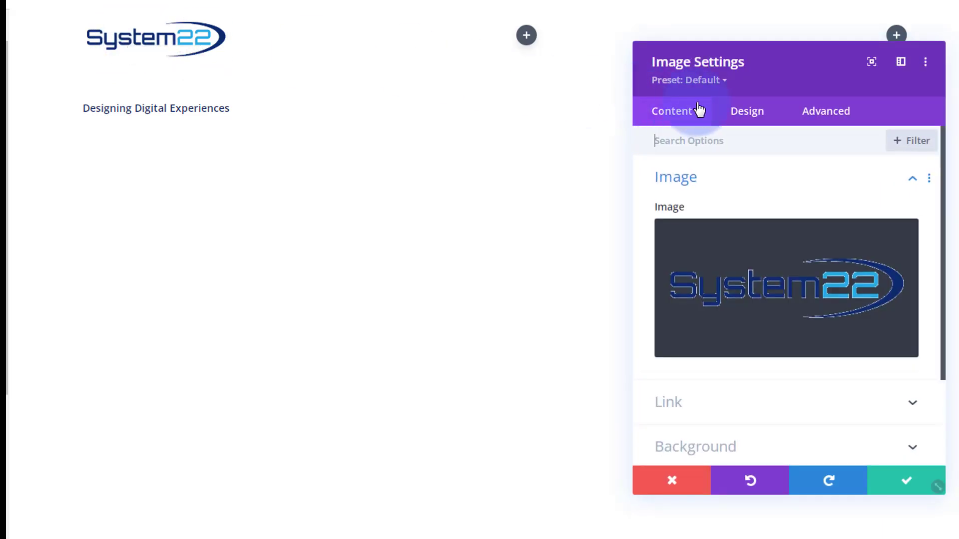
{"action": "left_click", "coordinate": [752, 113]}
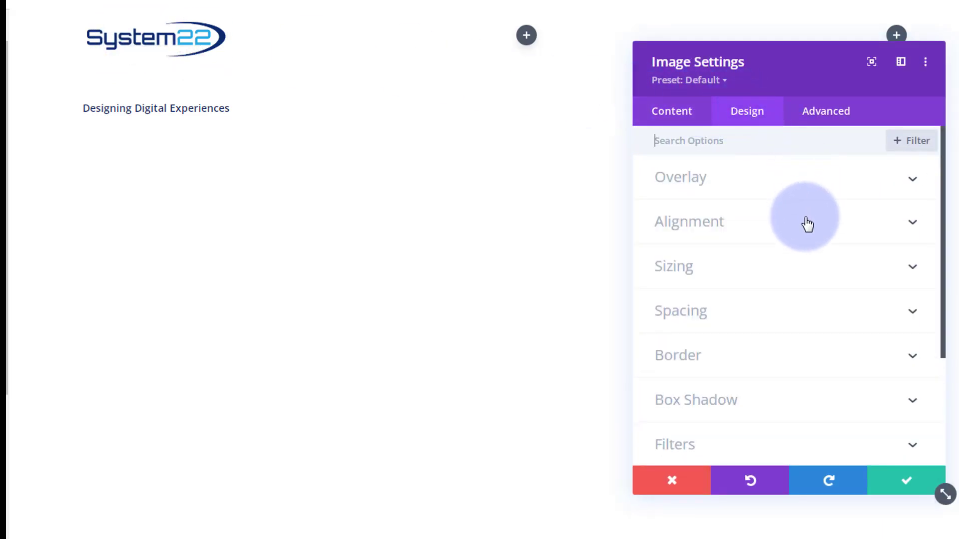
{"action": "left_click", "coordinate": [772, 305]}
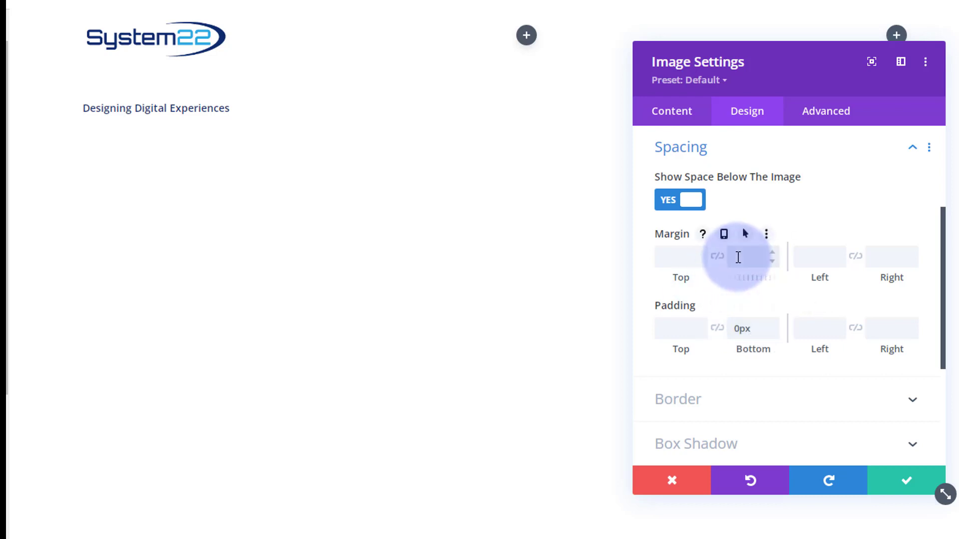
{"action": "type", "text": "0px"}
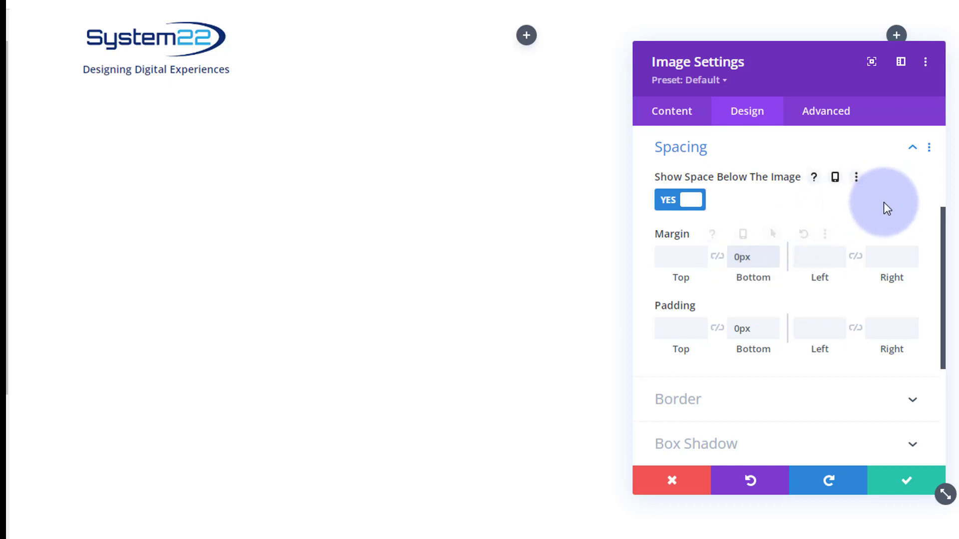
{"action": "left_click", "coordinate": [907, 483]}
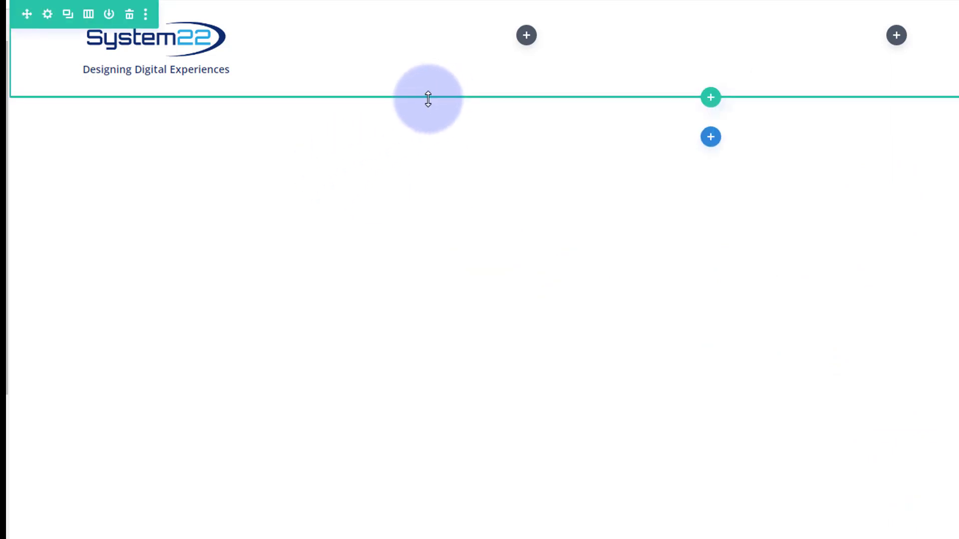
Step: Add a Menu module to the second column of the header row
{"action": "left_click", "coordinate": [527, 36]}
{"action": "scroll", "coordinate": [546, 293], "scroll_direction": "down", "scroll_amount": 6}
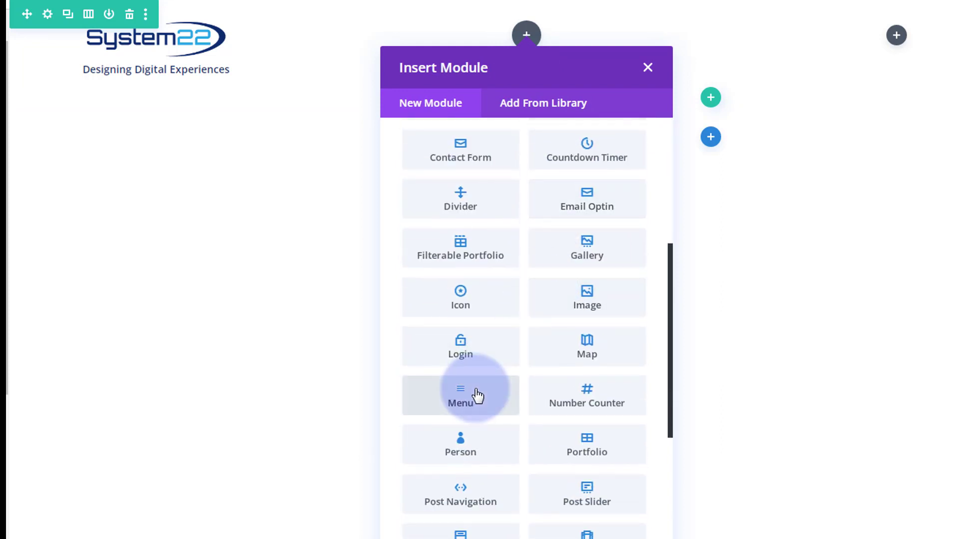
{"action": "left_click", "coordinate": [477, 396]}
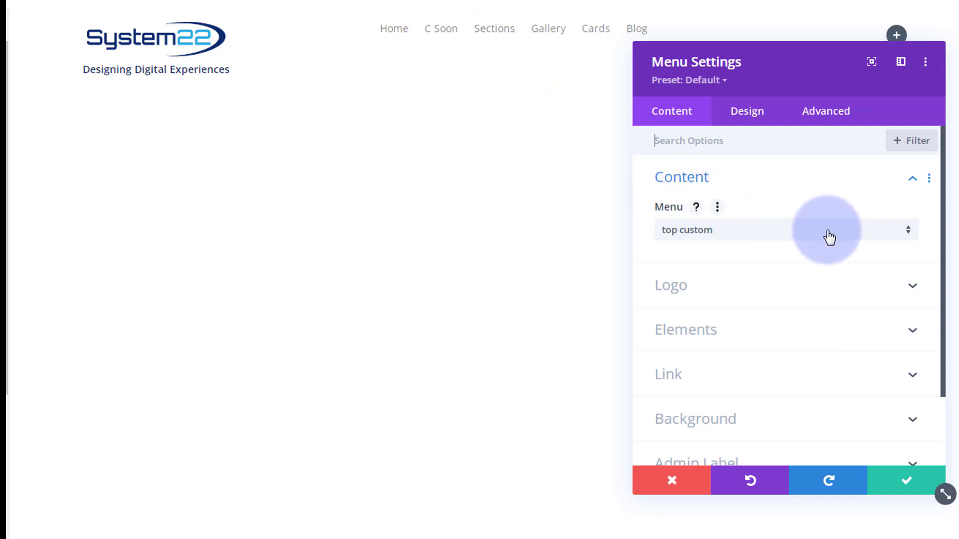
Step: Remove the background color from the header's menu module
{"action": "left_click", "coordinate": [763, 285]}
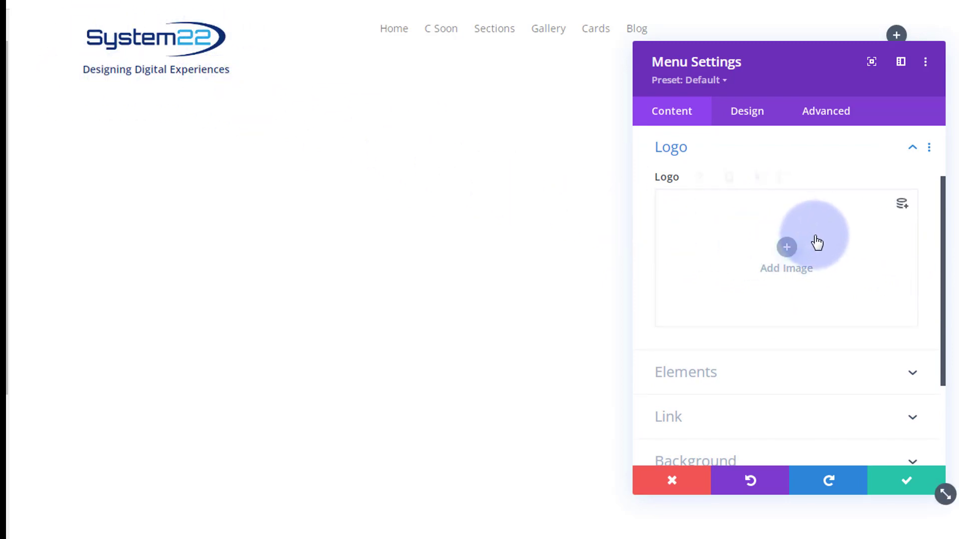
{"action": "scroll", "coordinate": [824, 245], "scroll_direction": "down", "scroll_amount": 4}
{"action": "left_click", "coordinate": [797, 246]}
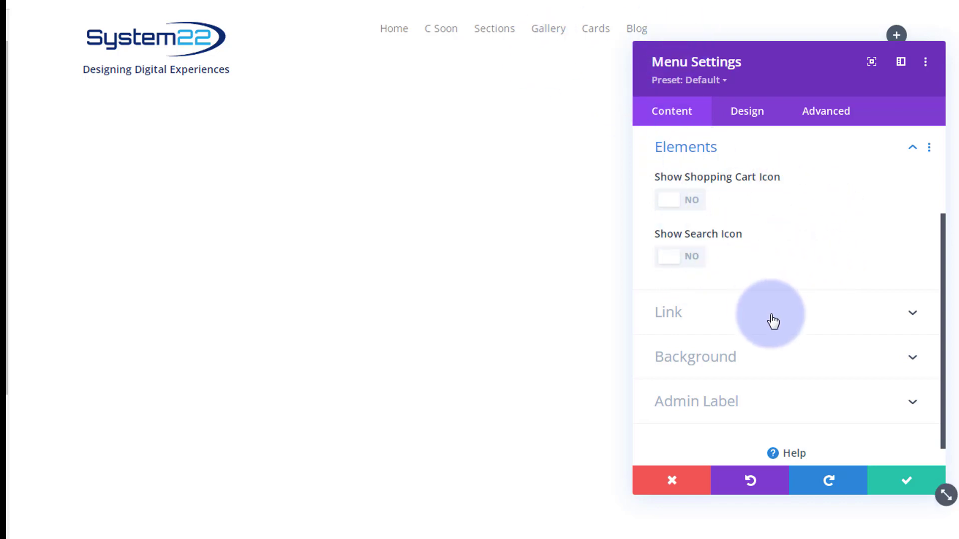
{"action": "left_click", "coordinate": [717, 363]}
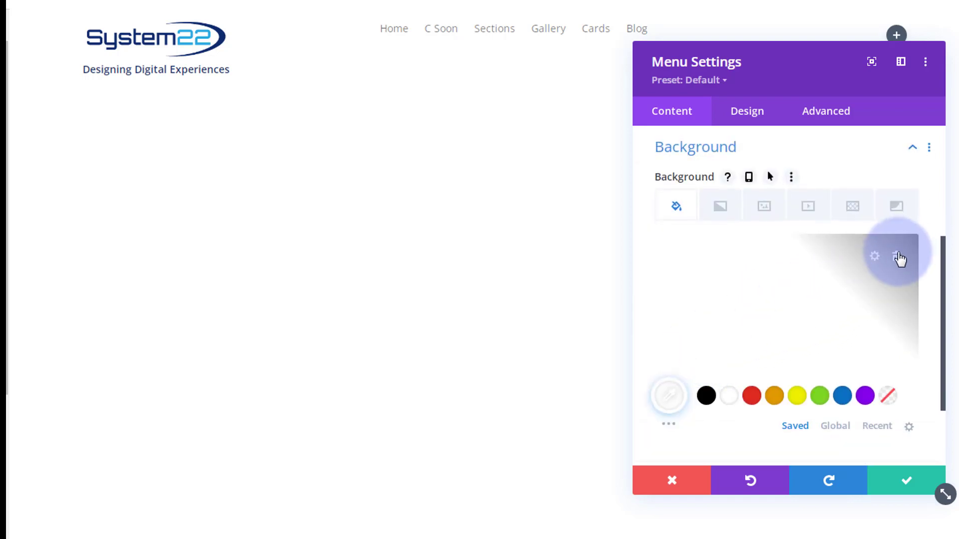
{"action": "left_click", "coordinate": [896, 257]}
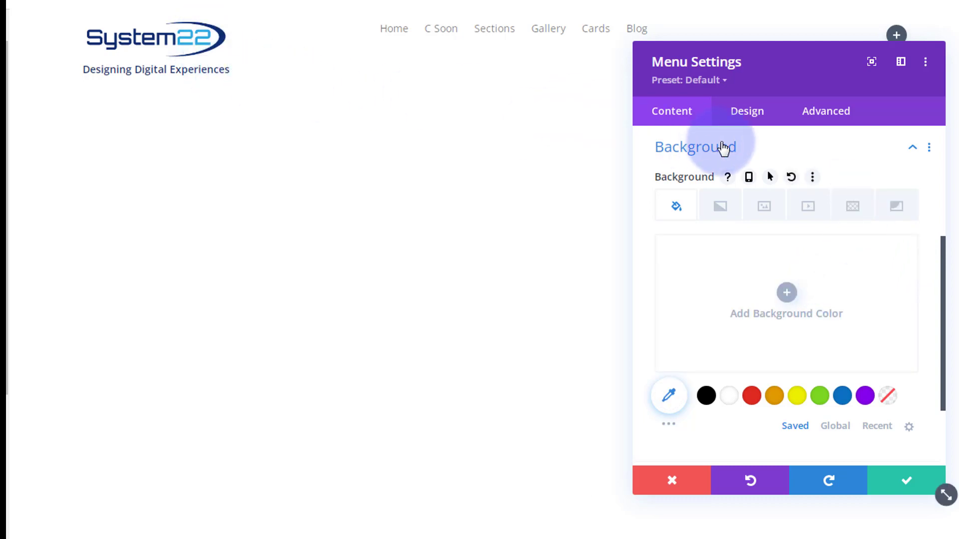
Step: Set the menu's active link color to the light blue #27a9e1
{"action": "left_click", "coordinate": [744, 113]}
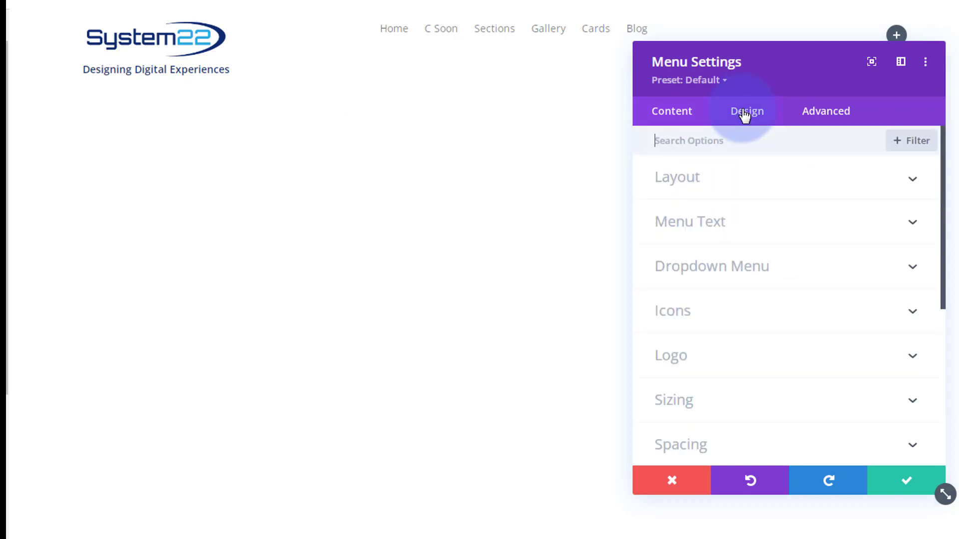
{"action": "left_click", "coordinate": [754, 220]}
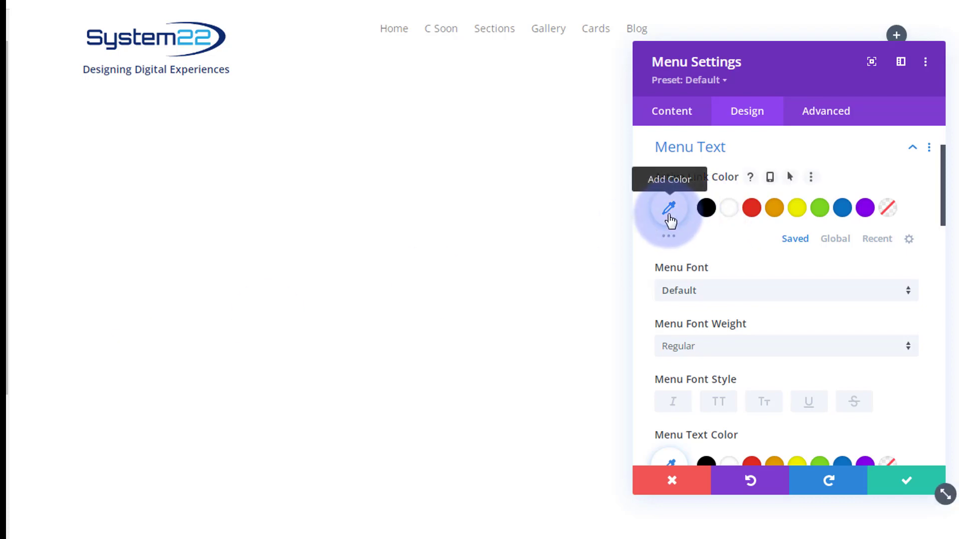
{"action": "left_click", "coordinate": [670, 208]}
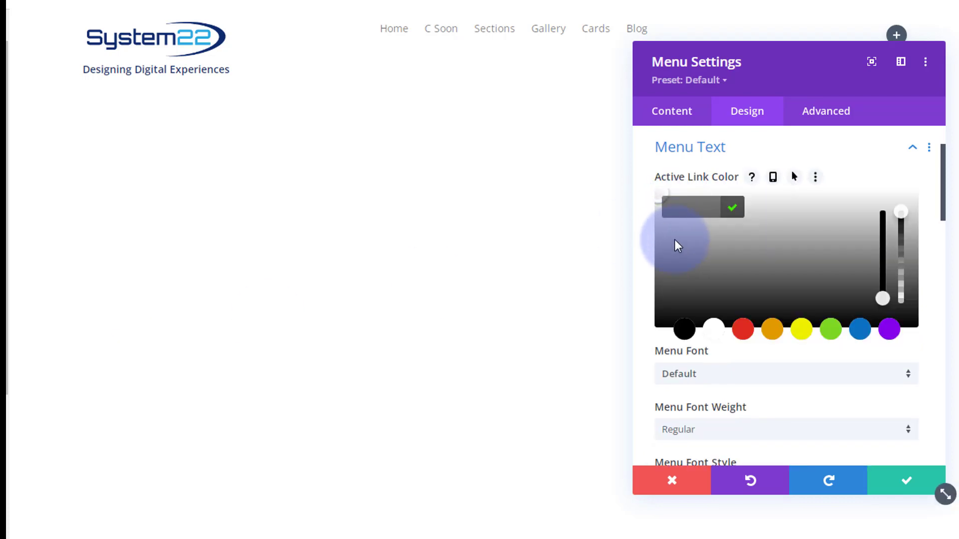
{"action": "type", "text": "27A9E1"}
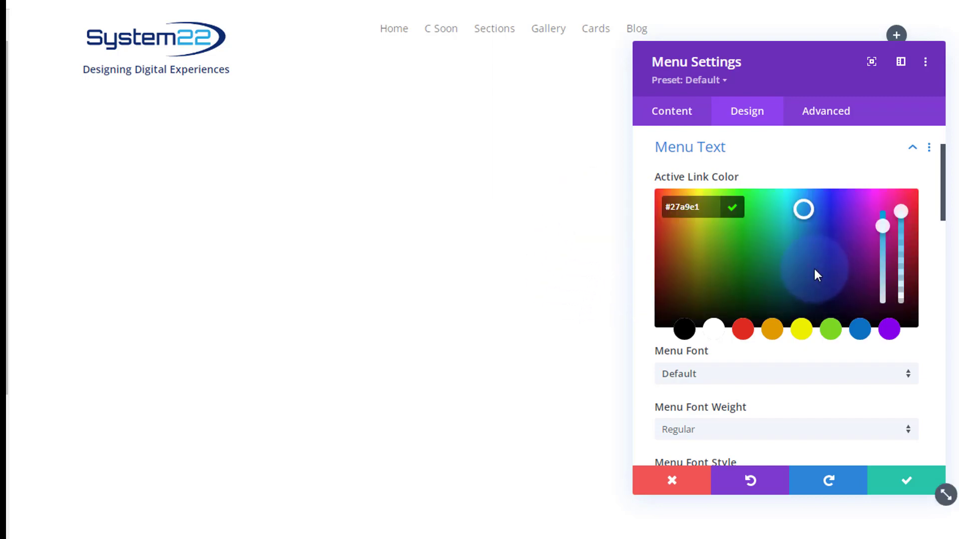
Step: Set the menu text color to the dark blue #0d2b6f
{"action": "scroll", "coordinate": [814, 269], "scroll_direction": "down", "scroll_amount": 3}
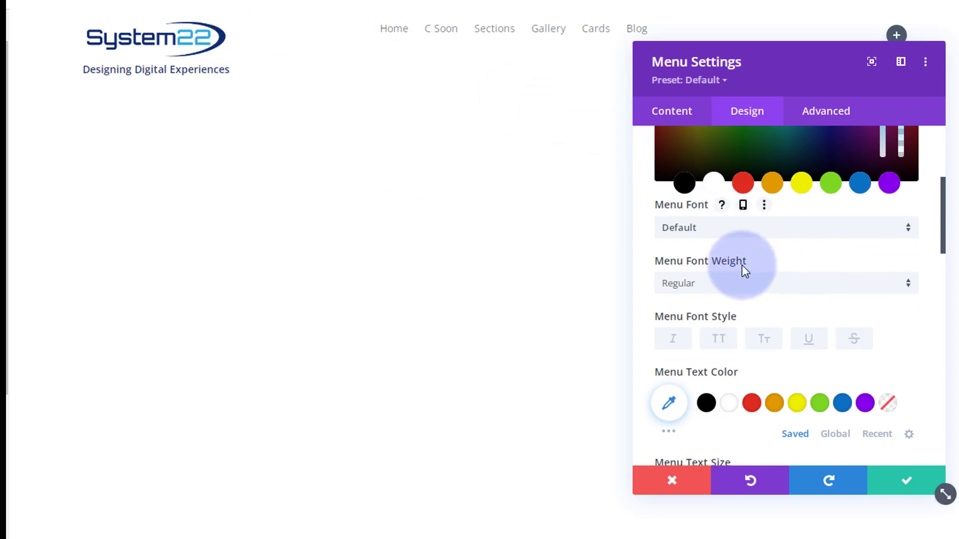
{"action": "scroll", "coordinate": [745, 269], "scroll_direction": "down", "scroll_amount": 5}
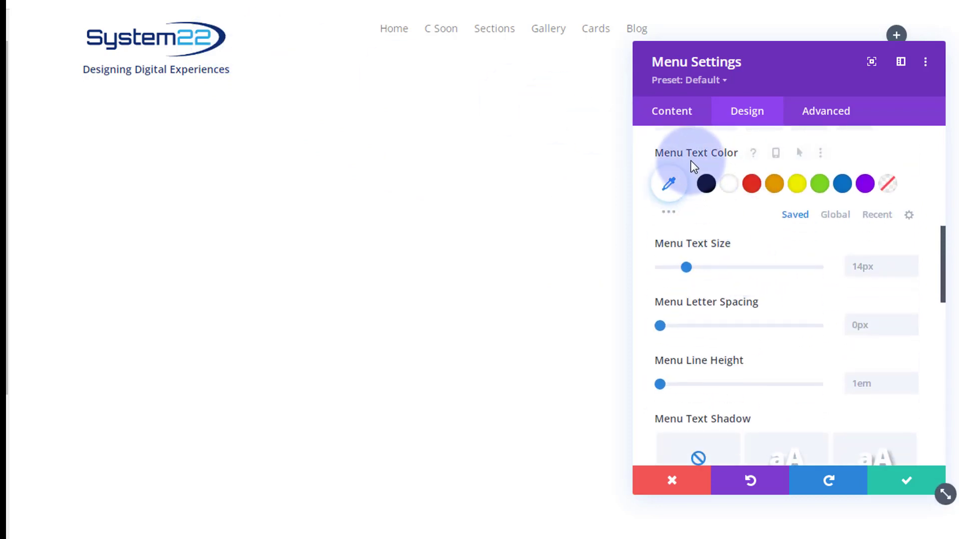
{"action": "left_click", "coordinate": [659, 191]}
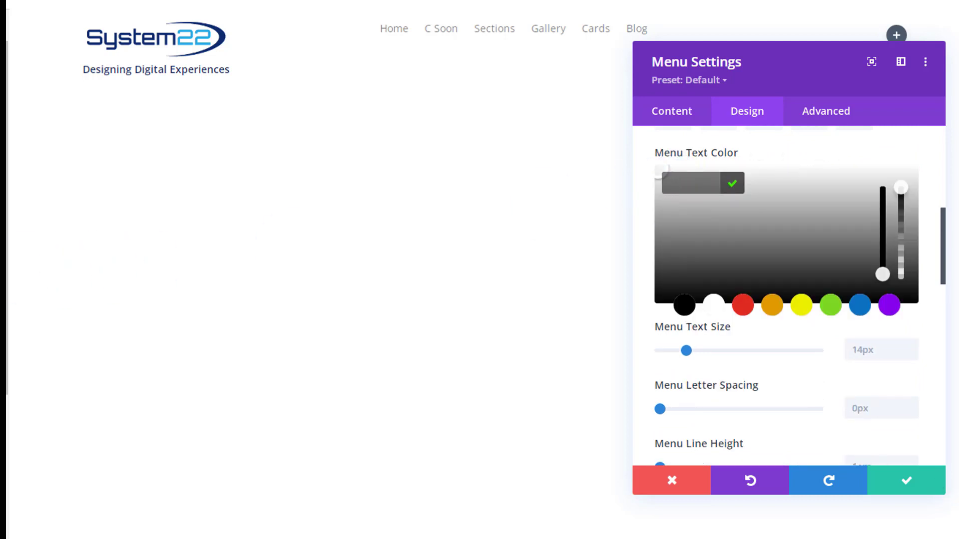
{"action": "left_click", "coordinate": [684, 181]}
{"action": "type", "text": "0D2B6F"}
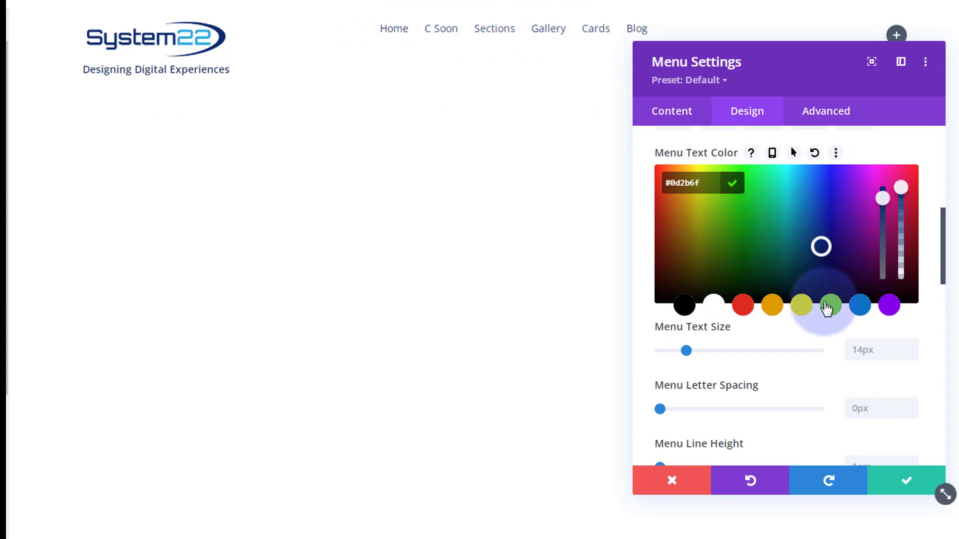
Step: Set the menu font weight to Semi Bold, keep the default font, and save the menu settings
{"action": "scroll", "coordinate": [824, 309], "scroll_direction": "up", "scroll_amount": 5}
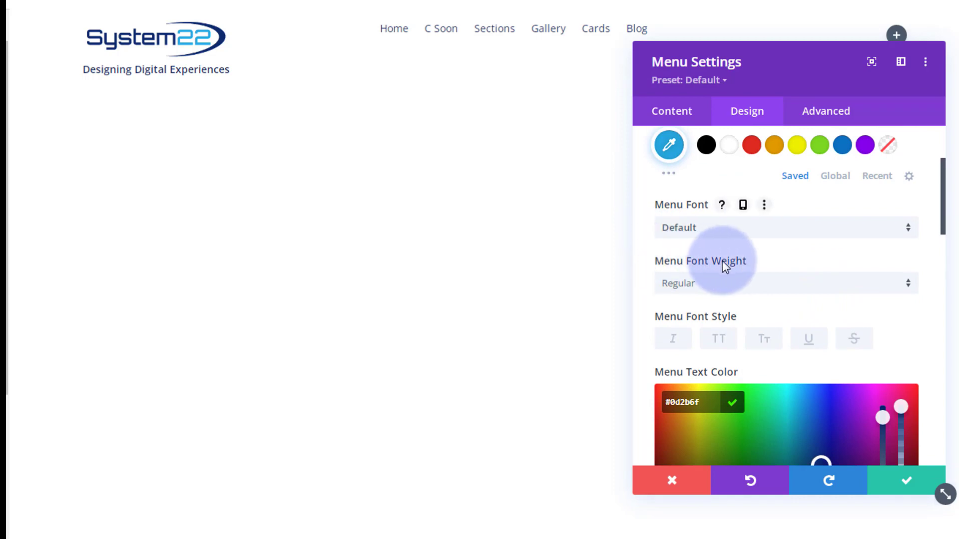
{"action": "left_click", "coordinate": [709, 295]}
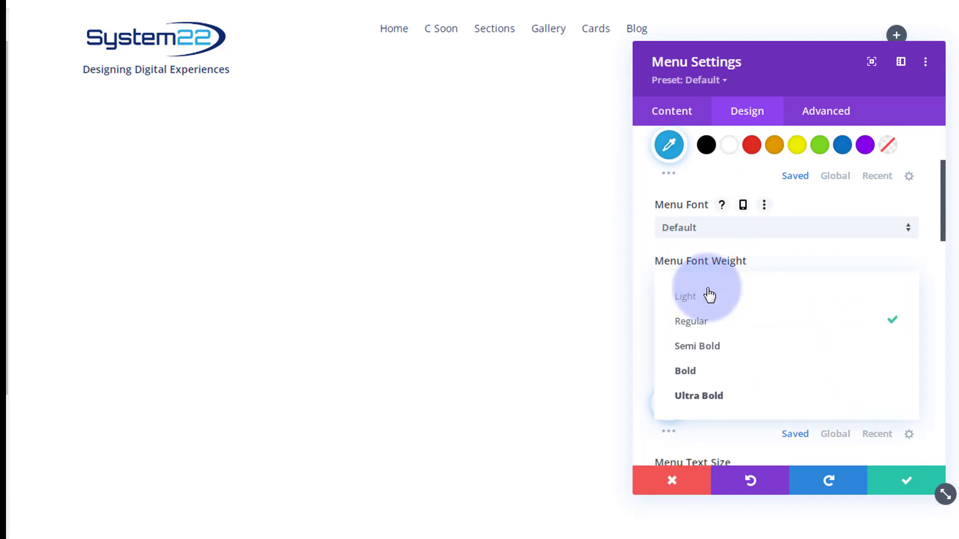
{"action": "left_click", "coordinate": [714, 349]}
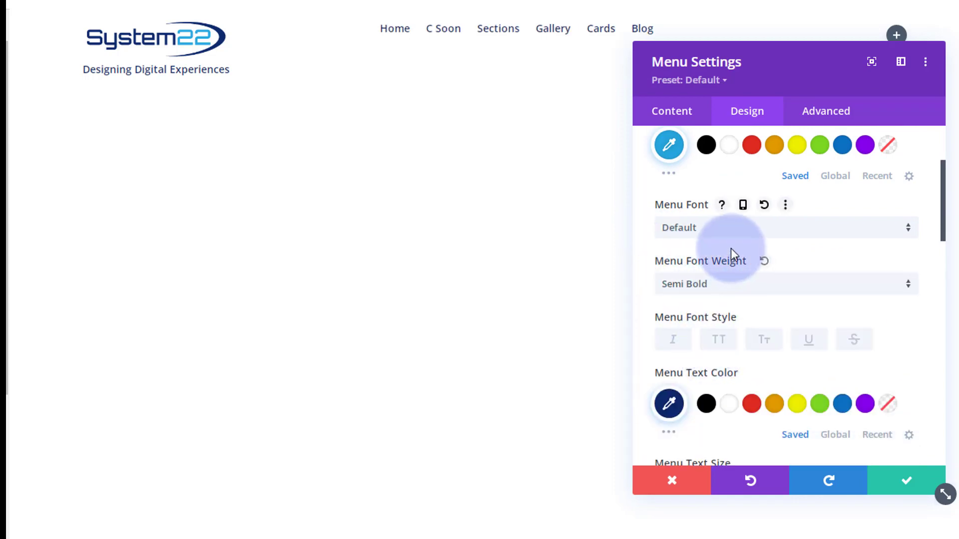
{"action": "left_click", "coordinate": [736, 230]}
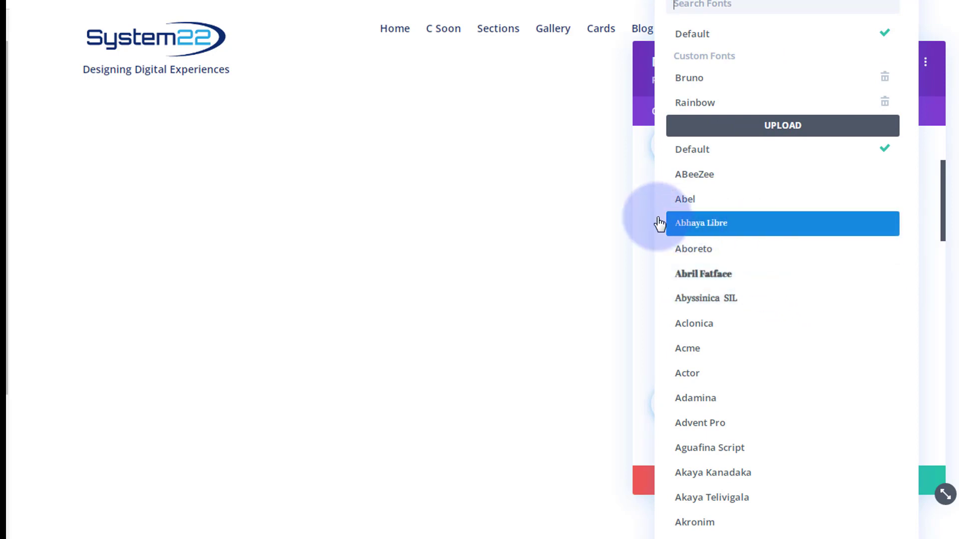
{"action": "left_click", "coordinate": [640, 216]}
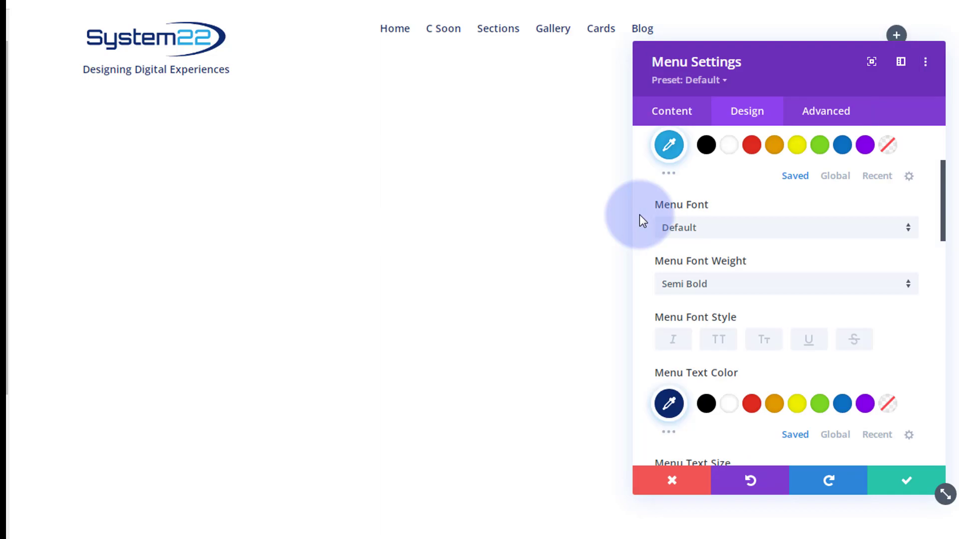
{"action": "left_click", "coordinate": [899, 484]}
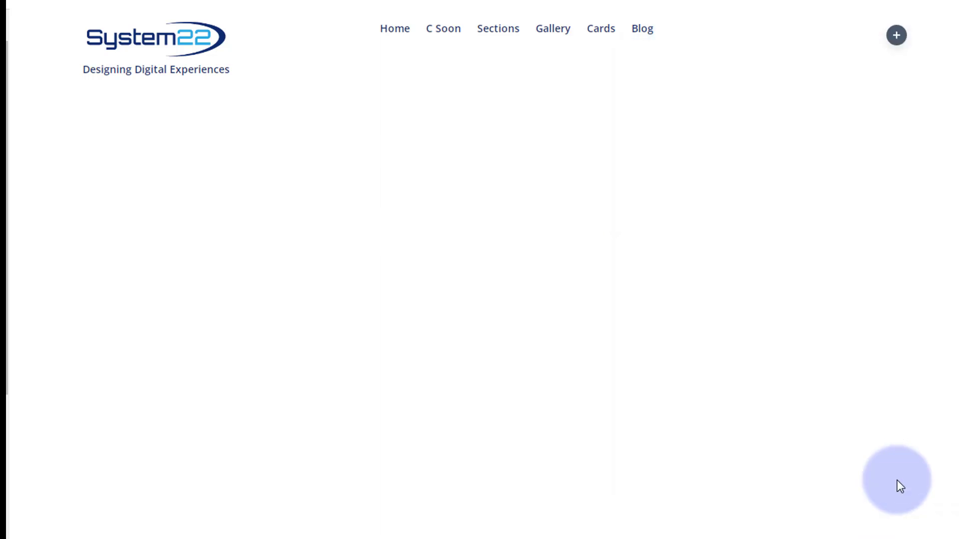
Step: Add a Countdown Timer module to the third column of the header row and move its settings window off the timer
{"action": "left_click", "coordinate": [897, 36]}
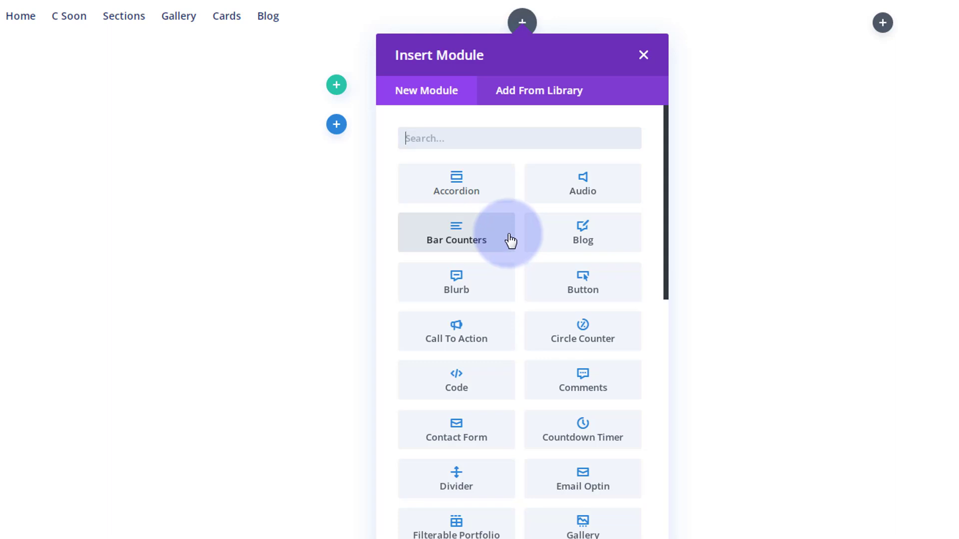
{"action": "left_click", "coordinate": [599, 437]}
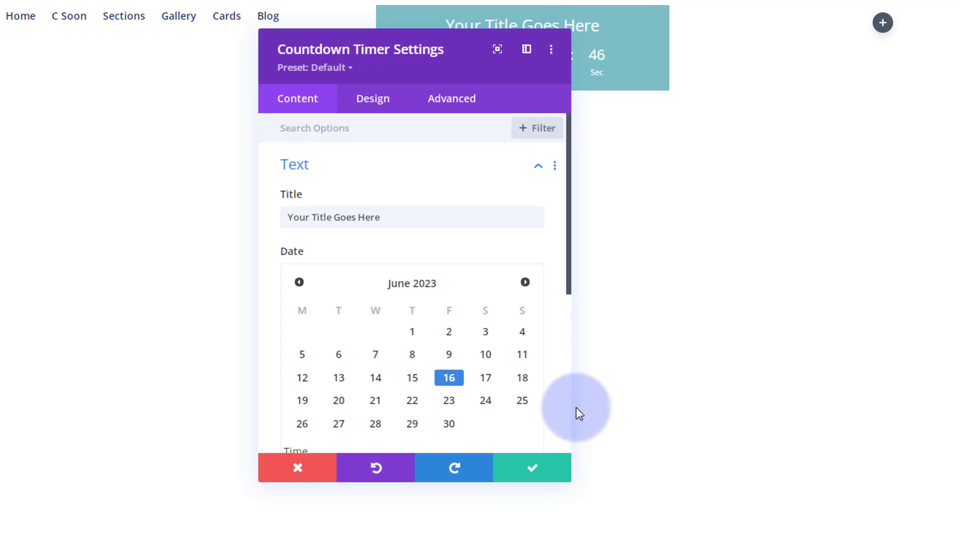
{"action": "left_click_drag", "start_coordinate": [445, 59], "coordinate": [263, 23]}
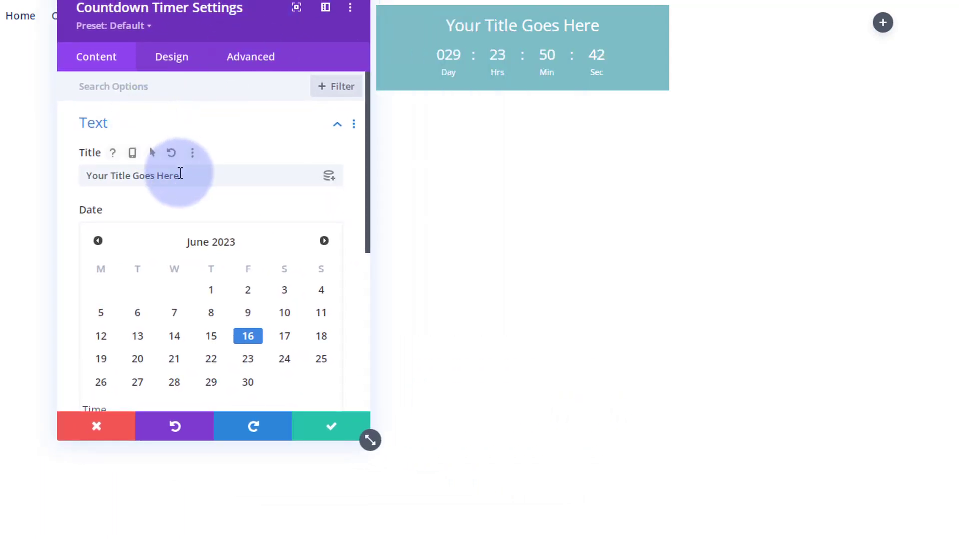
Step: Title the countdown timer "Software Sale" and set its target date to June 13, 2023
{"action": "left_click_drag", "start_coordinate": [179, 175], "coordinate": [65, 160]}
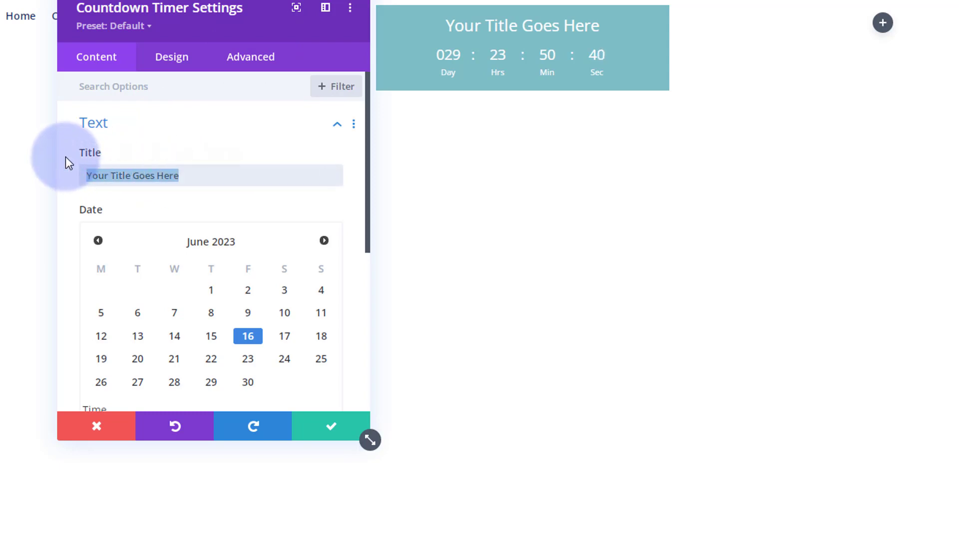
{"action": "type", "text": "Software Sale"}
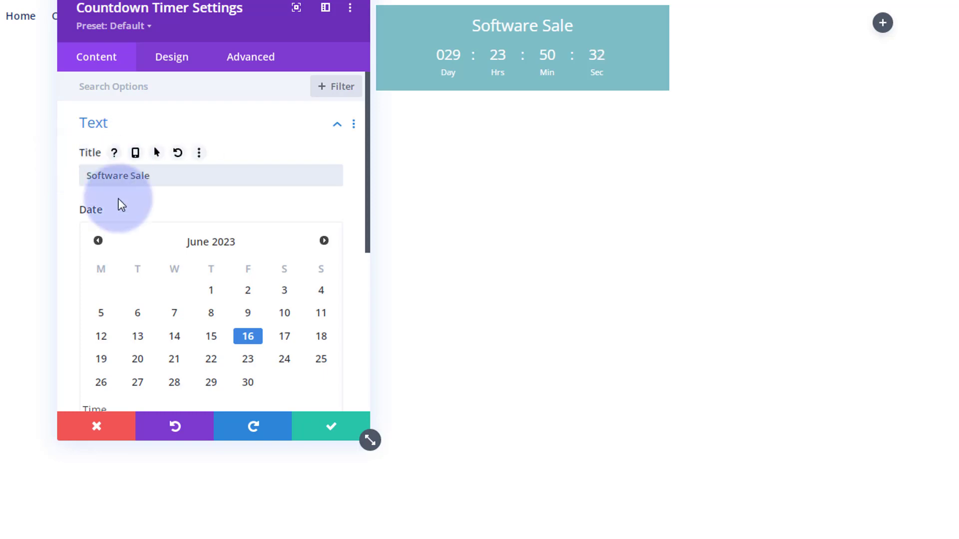
{"action": "left_click", "coordinate": [138, 349]}
{"action": "scroll", "coordinate": [193, 283], "scroll_direction": "down", "scroll_amount": 3}
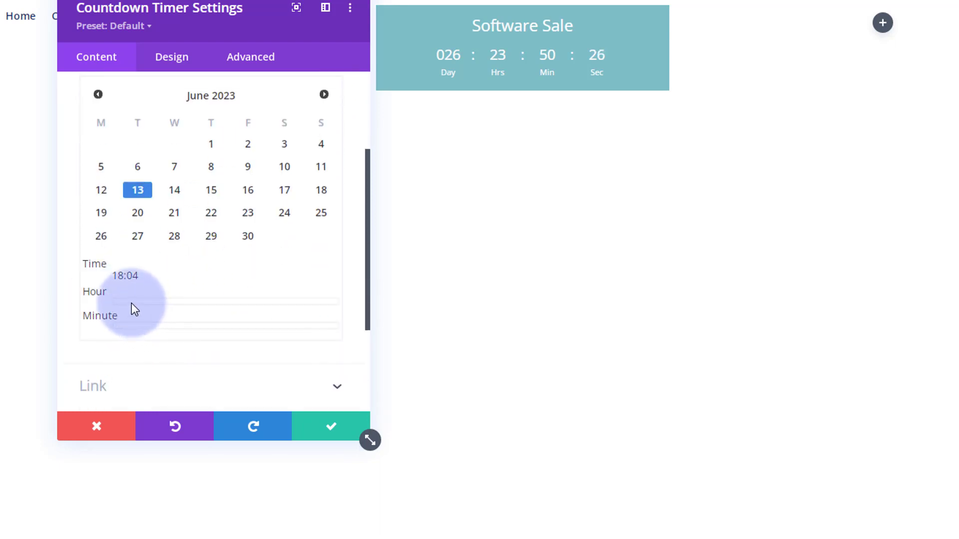
{"action": "scroll", "coordinate": [135, 301], "scroll_direction": "down", "scroll_amount": 2}
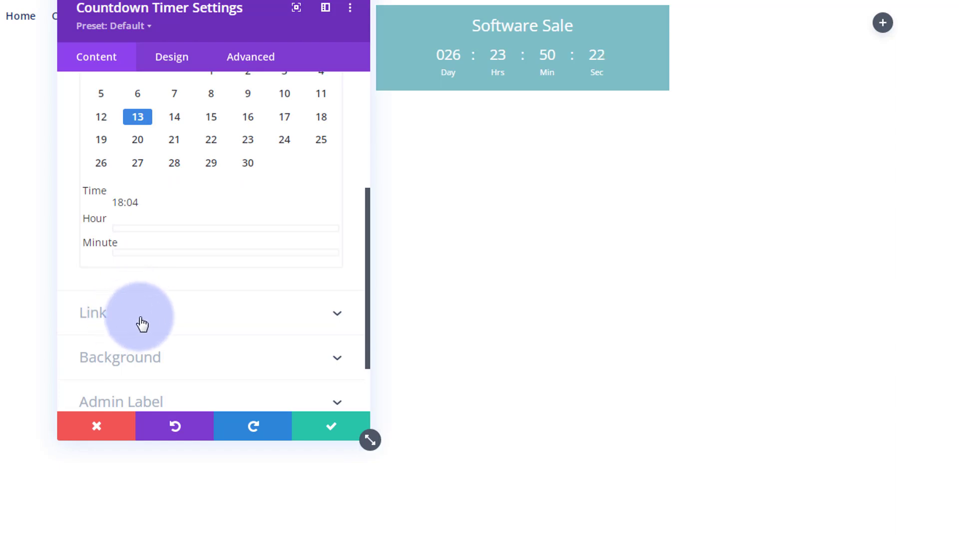
{"action": "left_click", "coordinate": [139, 320]}
{"action": "left_click", "coordinate": [92, 170]}
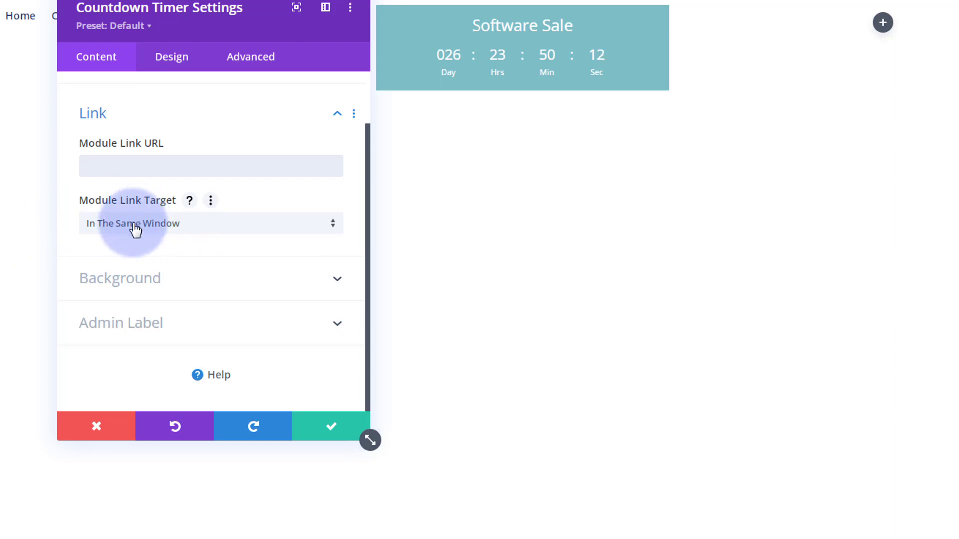
{"action": "left_click", "coordinate": [152, 225]}
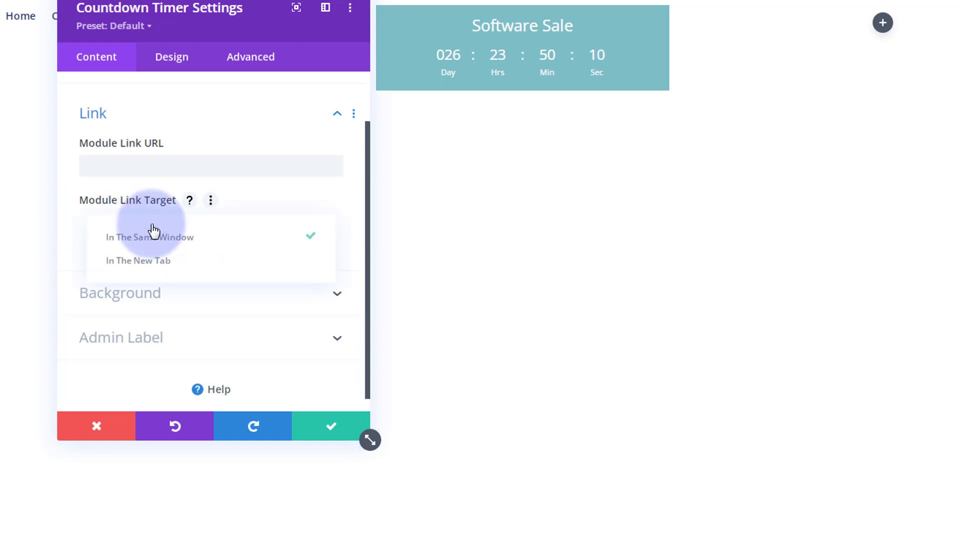
{"action": "left_click", "coordinate": [72, 232]}
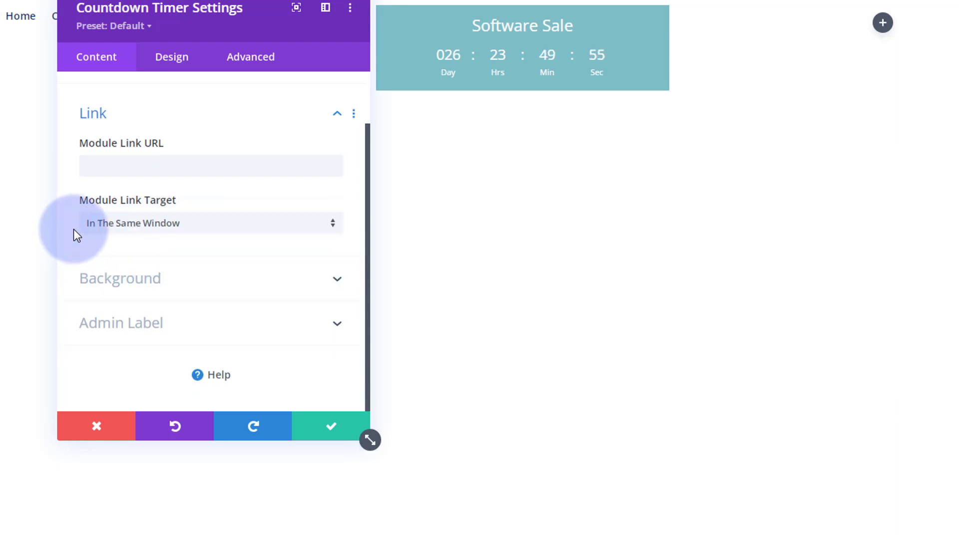
Step: Set the countdown timer's title text color to the dark blue #0d2b6f
{"action": "left_click_drag", "start_coordinate": [199, 31], "coordinate": [724, 24]}
{"action": "left_click", "coordinate": [700, 57]}
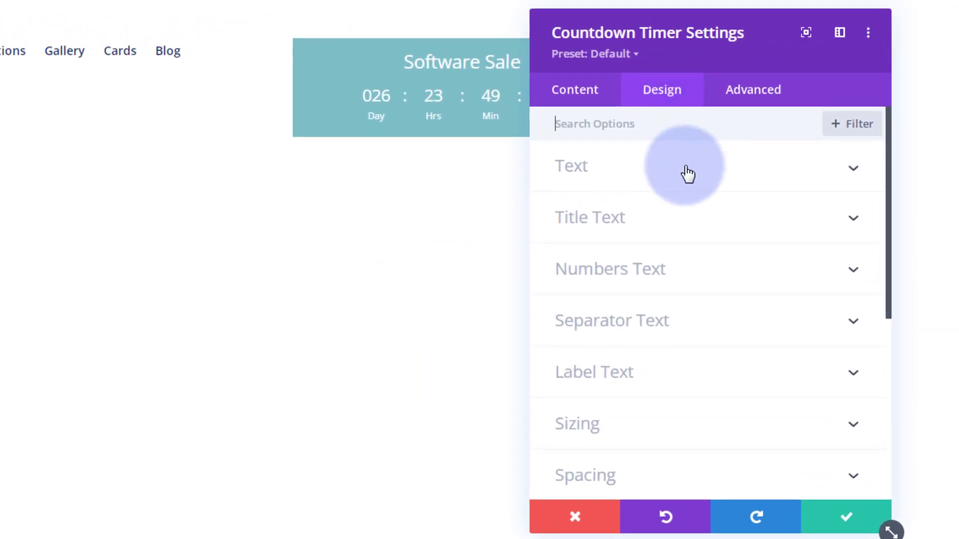
{"action": "left_click", "coordinate": [687, 174]}
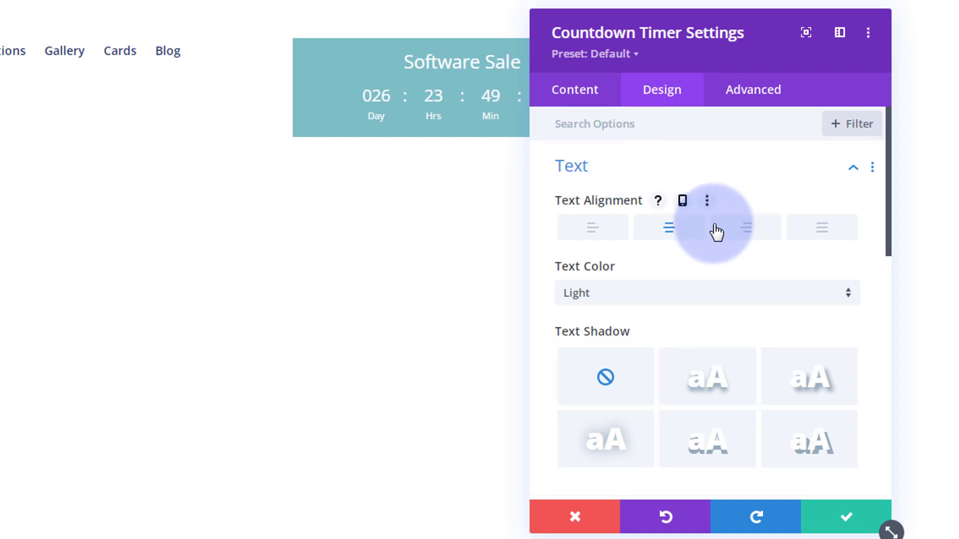
{"action": "scroll", "coordinate": [716, 230], "scroll_direction": "down", "scroll_amount": 2}
{"action": "scroll", "coordinate": [716, 230], "scroll_direction": "down", "scroll_amount": 4}
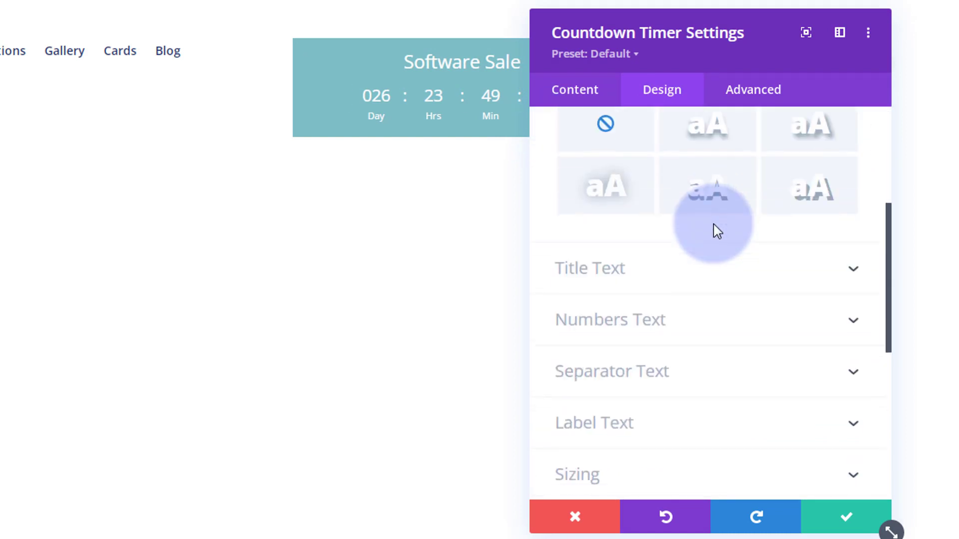
{"action": "left_click", "coordinate": [709, 278]}
{"action": "scroll", "coordinate": [679, 332], "scroll_direction": "down", "scroll_amount": 4}
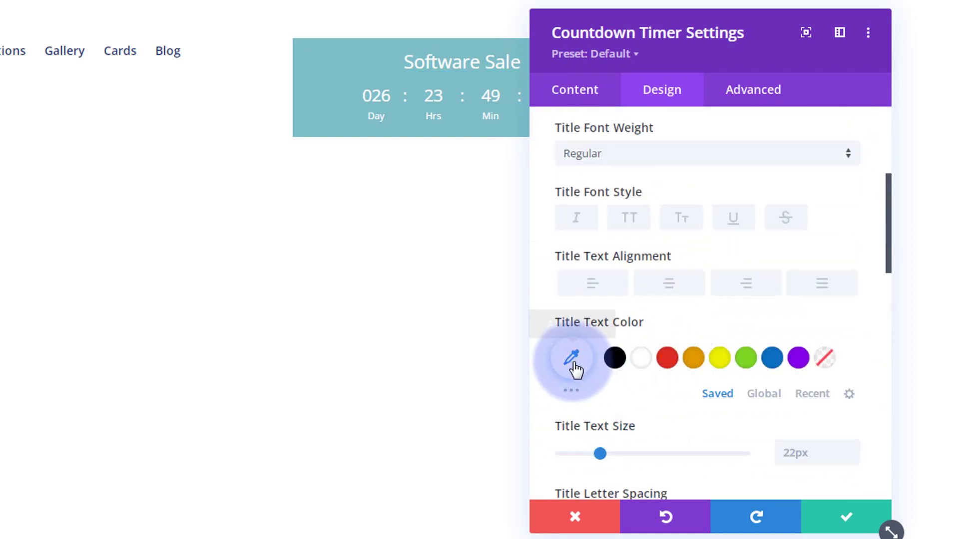
{"action": "left_click", "coordinate": [571, 360]}
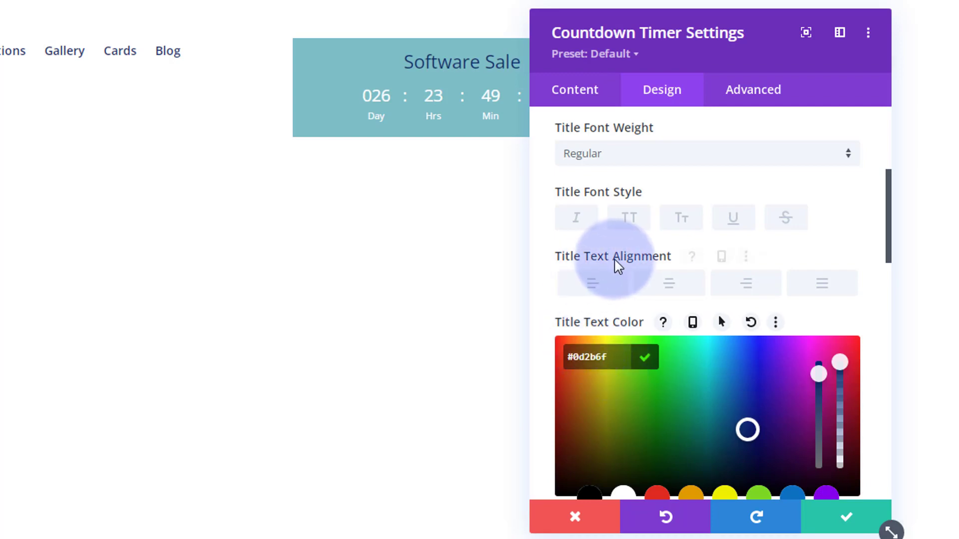
Step: Style the countdown timer's title as uppercase Semi Bold text with a size of 12px
{"action": "left_click", "coordinate": [631, 221]}
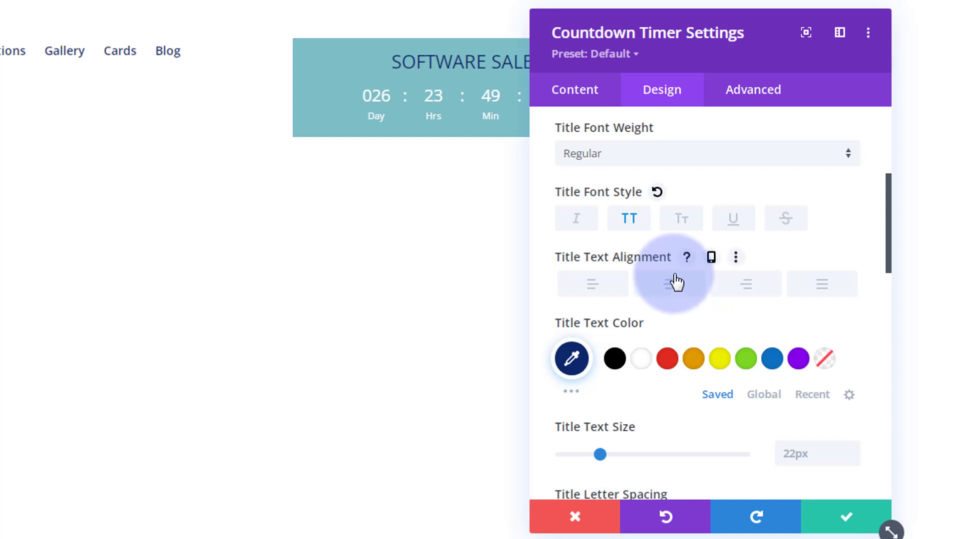
{"action": "left_click", "coordinate": [627, 155]}
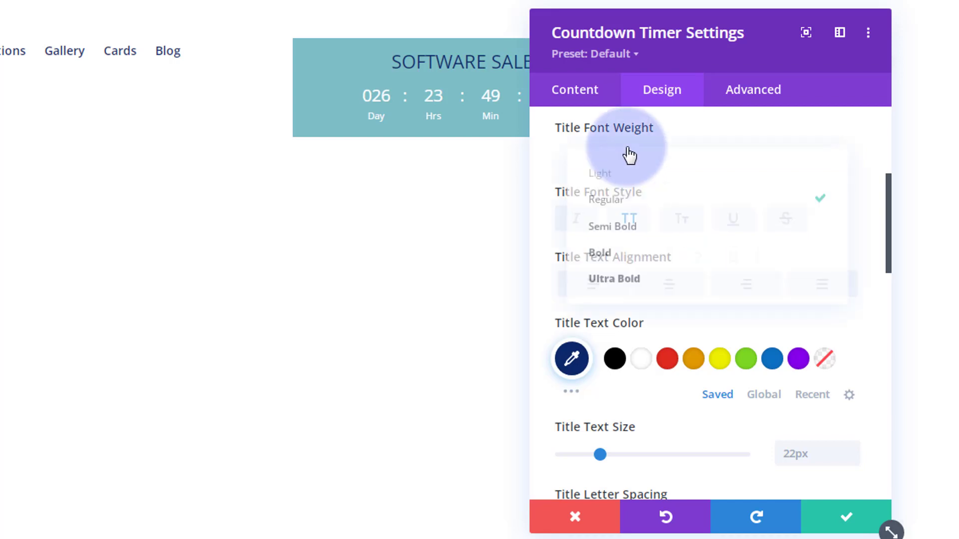
{"action": "left_click", "coordinate": [619, 226]}
{"action": "scroll", "coordinate": [661, 252], "scroll_direction": "down", "scroll_amount": 2}
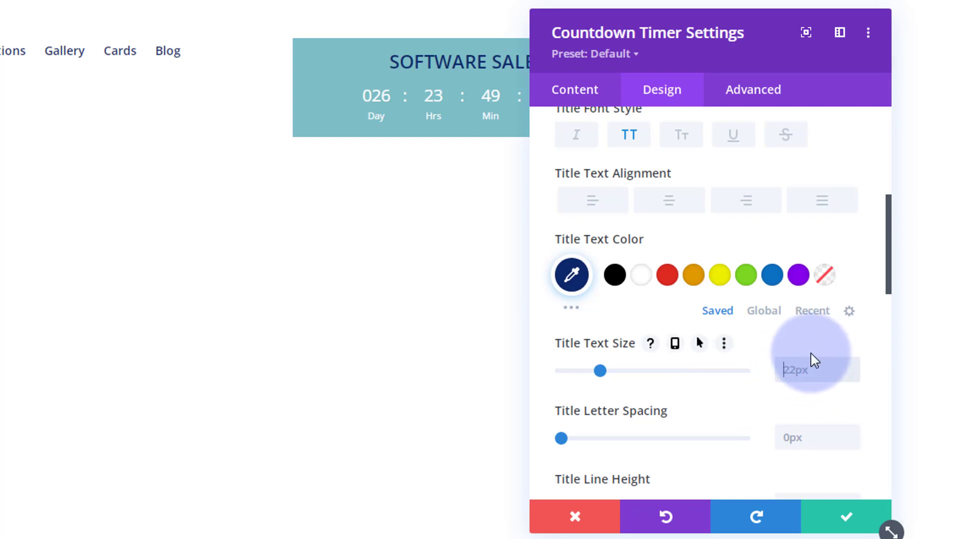
{"action": "key", "text": "Return"}
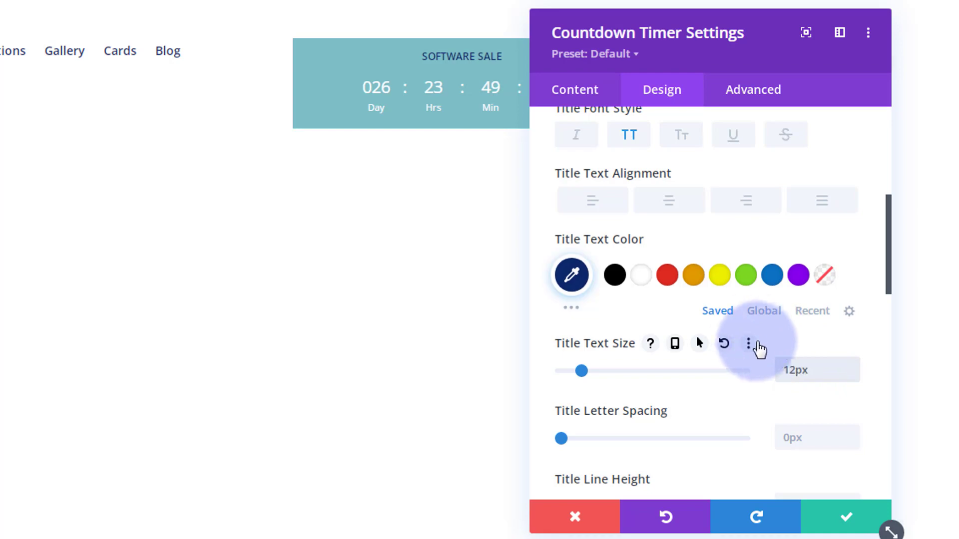
Step: Set the timer's numbers text to the dark blue #0d2b6f with a Semi Bold font weight
{"action": "scroll", "coordinate": [746, 328], "scroll_direction": "down", "scroll_amount": 4}
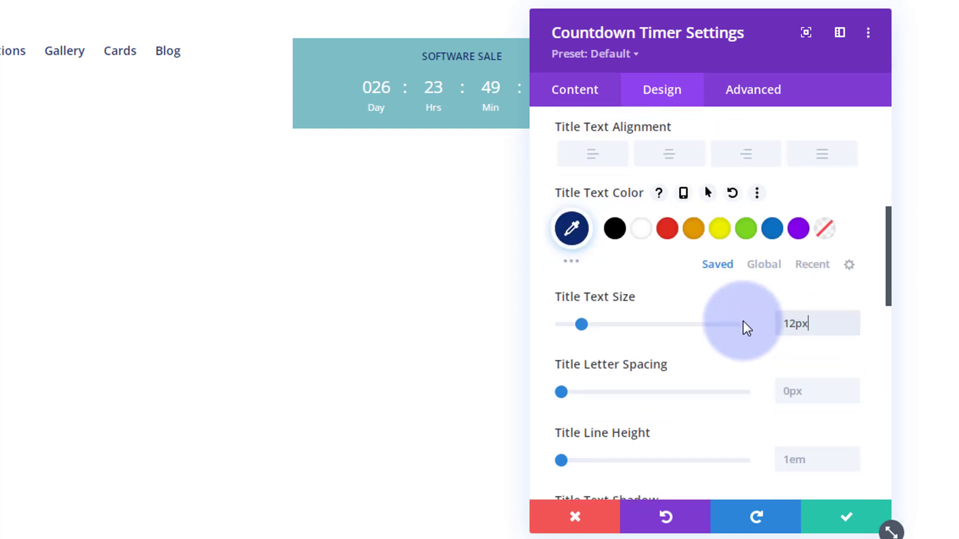
{"action": "scroll", "coordinate": [744, 327], "scroll_direction": "down", "scroll_amount": 6}
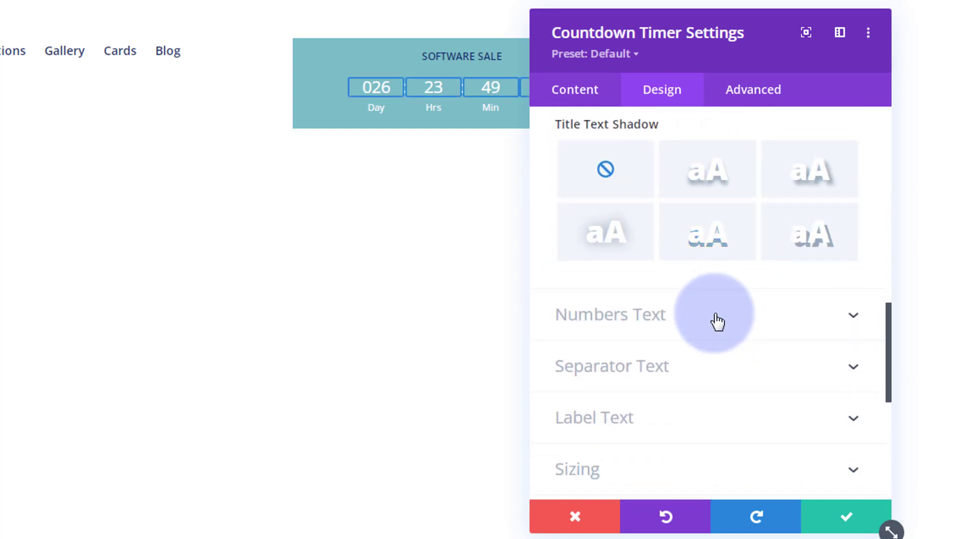
{"action": "left_click", "coordinate": [719, 323]}
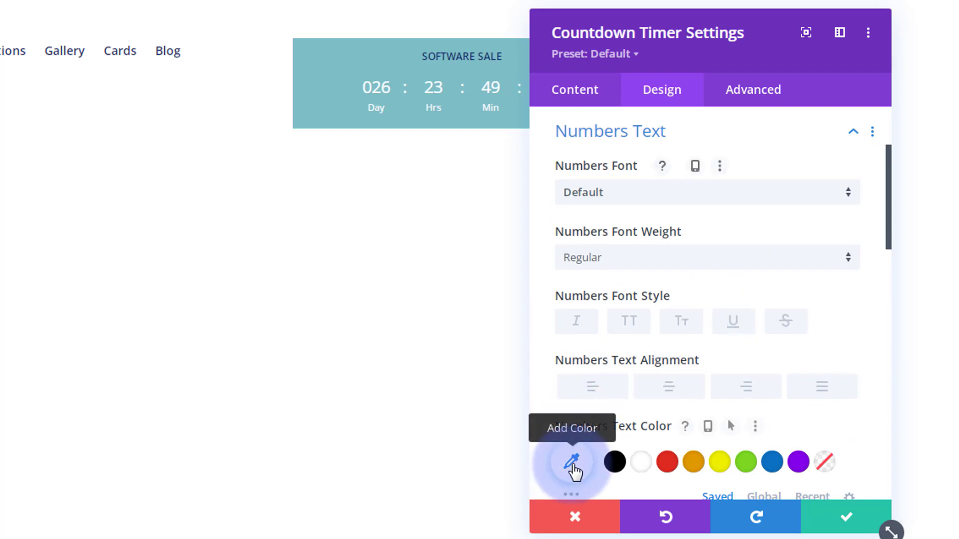
{"action": "left_click", "coordinate": [572, 460]}
{"action": "left_click", "coordinate": [590, 457]}
{"action": "type", "text": "#0d256f"}
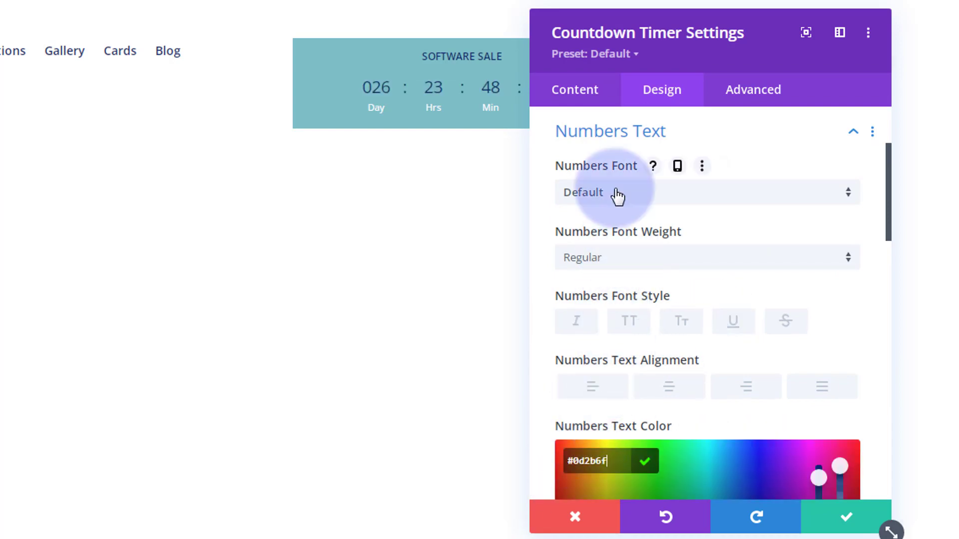
{"action": "left_click", "coordinate": [618, 258]}
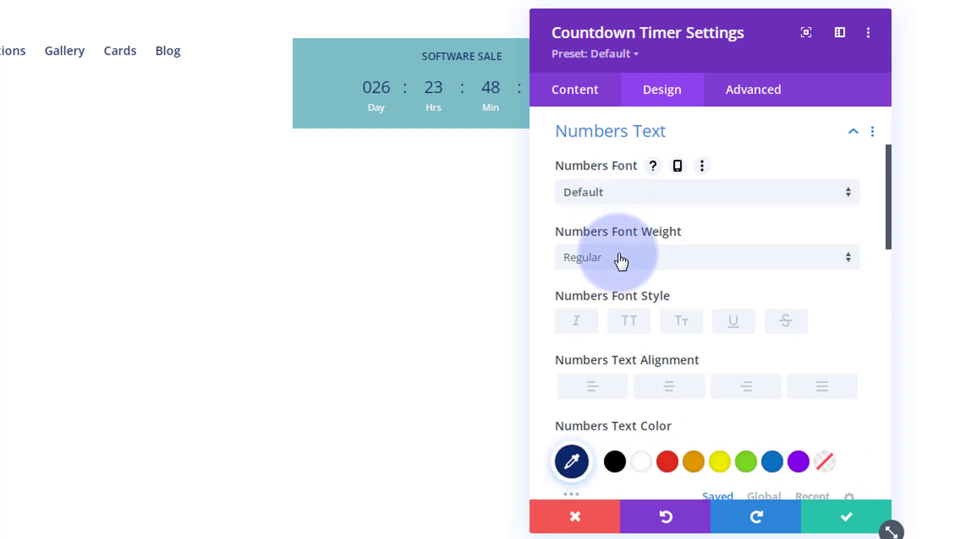
{"action": "left_click", "coordinate": [614, 332]}
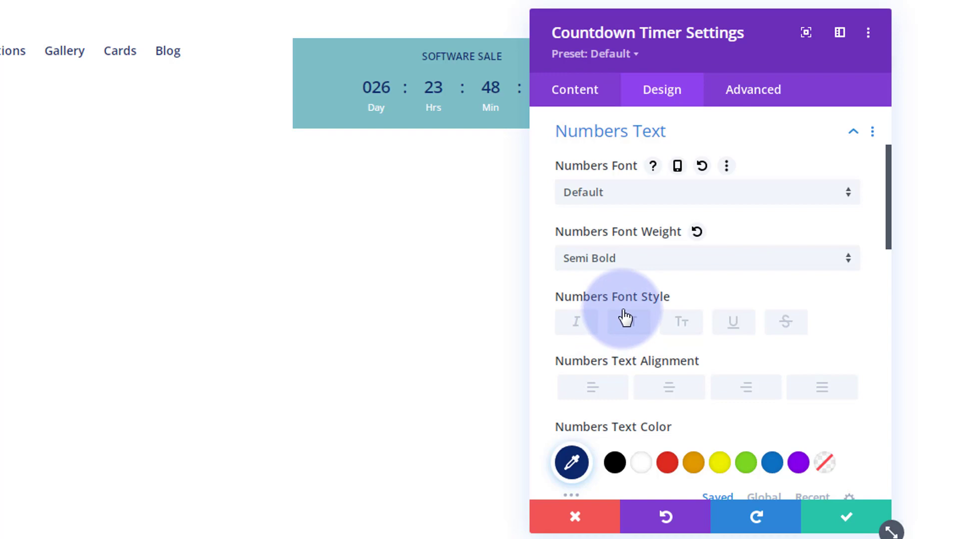
Step: Reduce the line height of the timer's numbers text to 0px
{"action": "scroll", "coordinate": [623, 315], "scroll_direction": "down", "scroll_amount": 5}
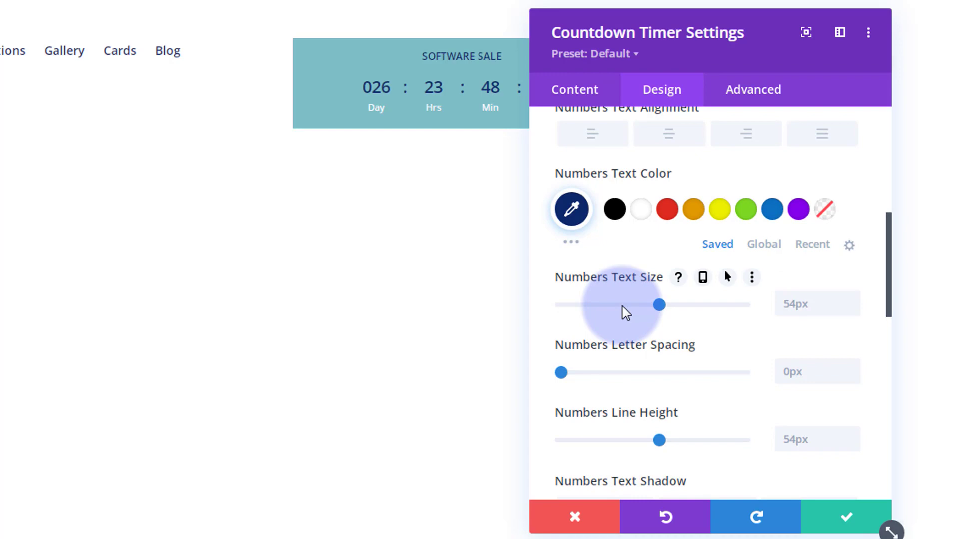
{"action": "scroll", "coordinate": [623, 312], "scroll_direction": "down", "scroll_amount": 2}
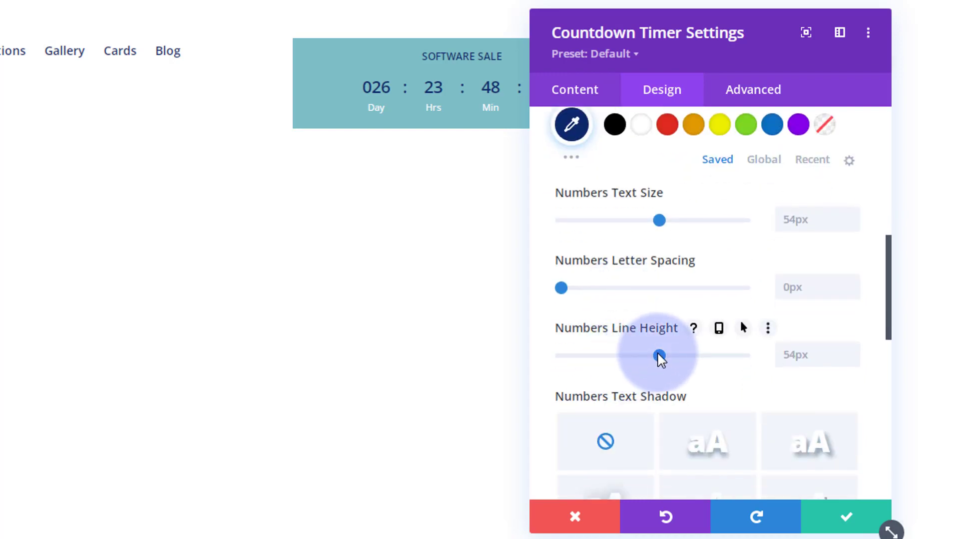
{"action": "left_click_drag", "start_coordinate": [659, 352], "coordinate": [556, 356]}
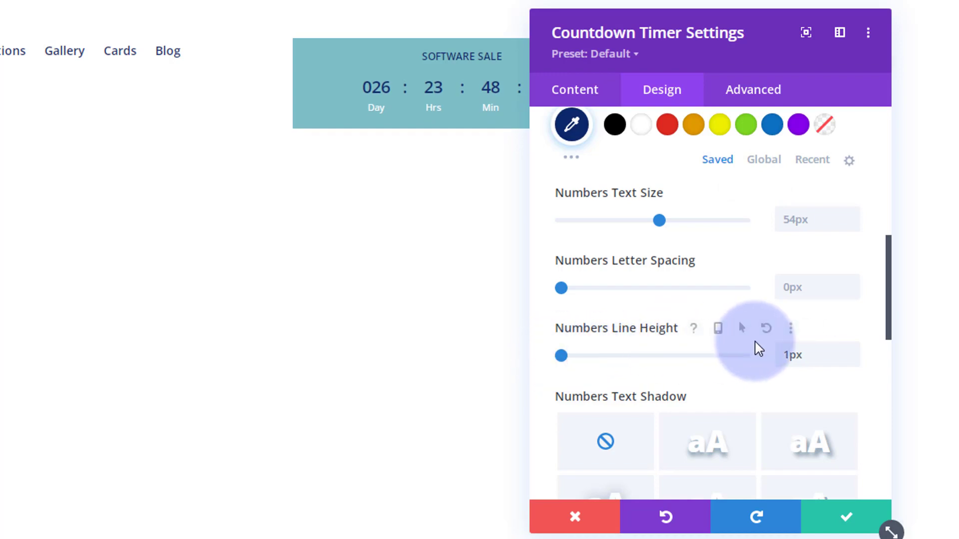
{"action": "double_click", "coordinate": [789, 355]}
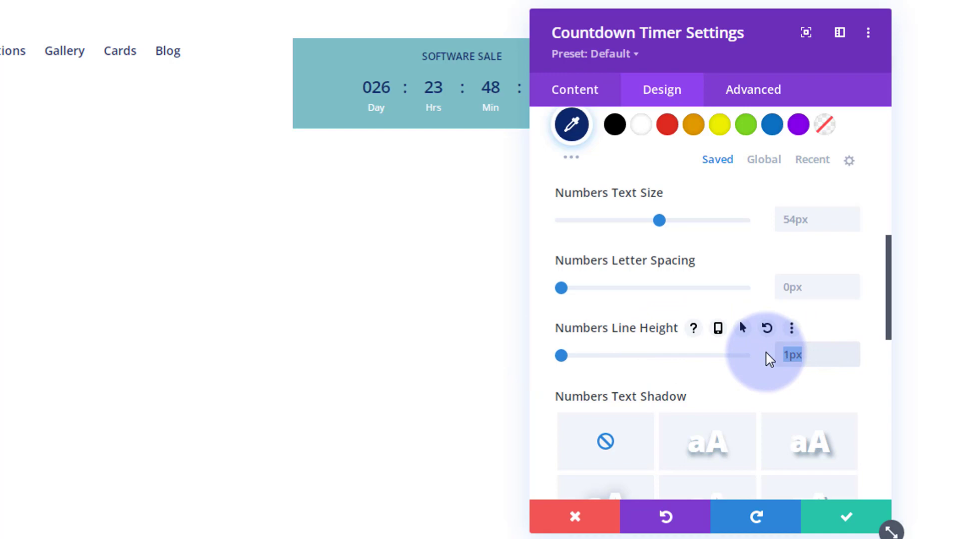
{"action": "type", "text": "0px"}
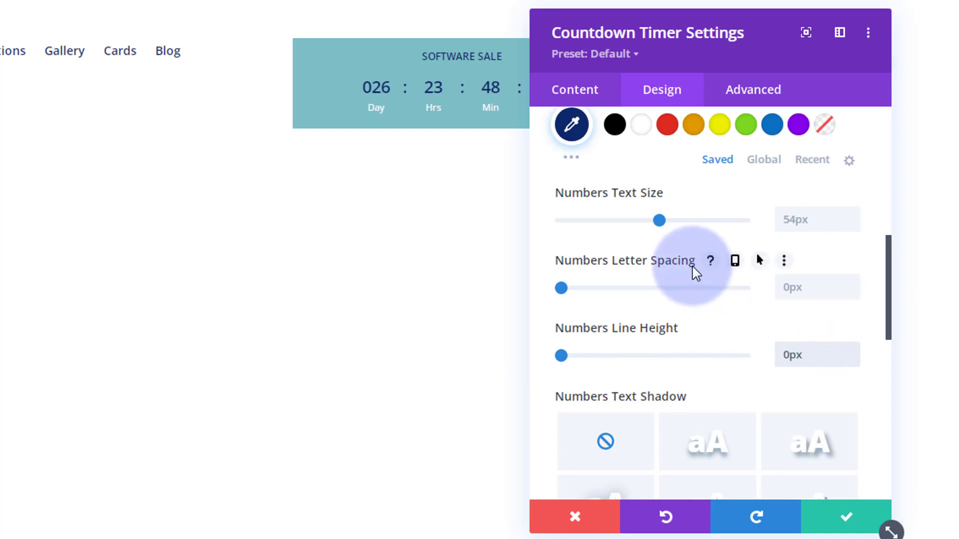
Step: Set the timer's label text color to #0d2b6f and its line height to 1px
{"action": "scroll", "coordinate": [693, 268], "scroll_direction": "down", "scroll_amount": 3}
{"action": "scroll", "coordinate": [693, 269], "scroll_direction": "down", "scroll_amount": 2}
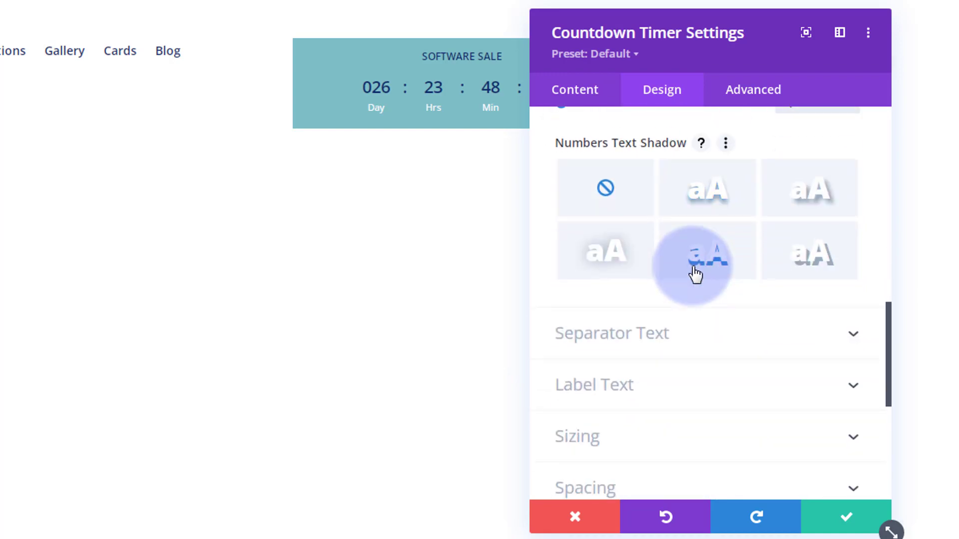
{"action": "left_click", "coordinate": [625, 394]}
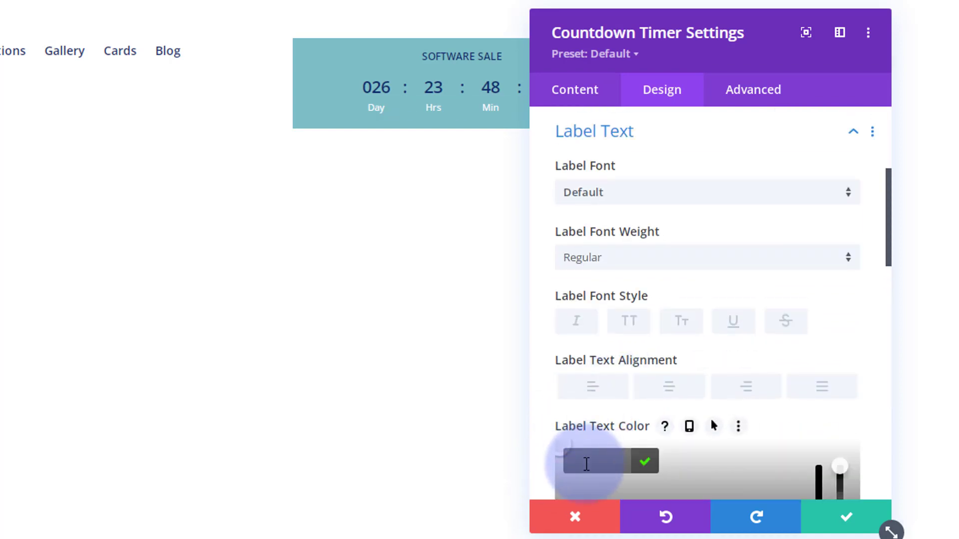
{"action": "type", "text": "#0d2b6f"}
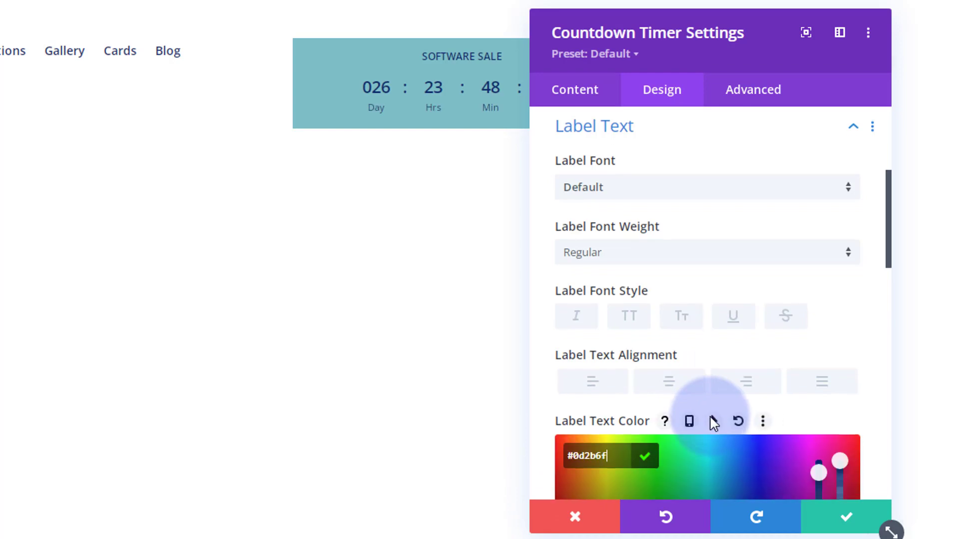
{"action": "scroll", "coordinate": [713, 425], "scroll_direction": "down", "scroll_amount": 10}
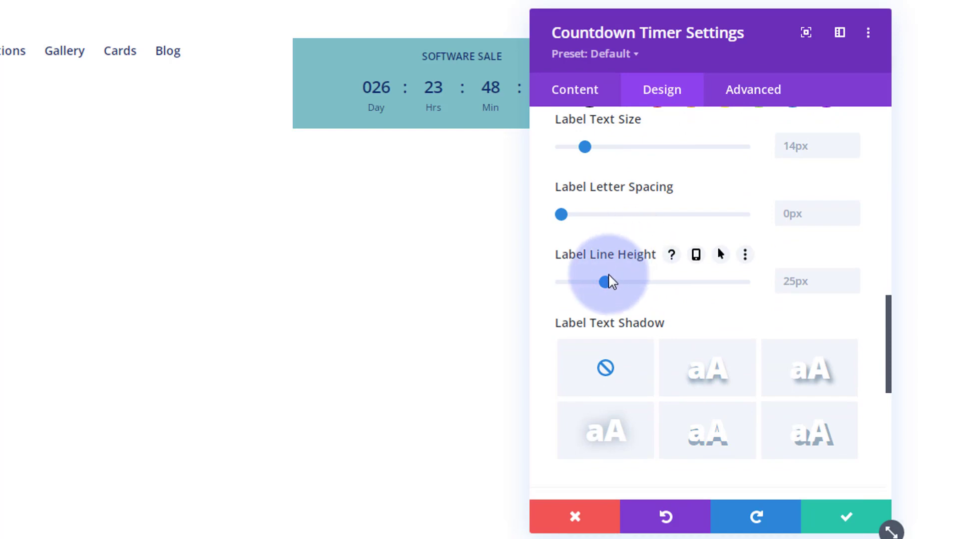
{"action": "left_click_drag", "start_coordinate": [607, 281], "coordinate": [558, 279]}
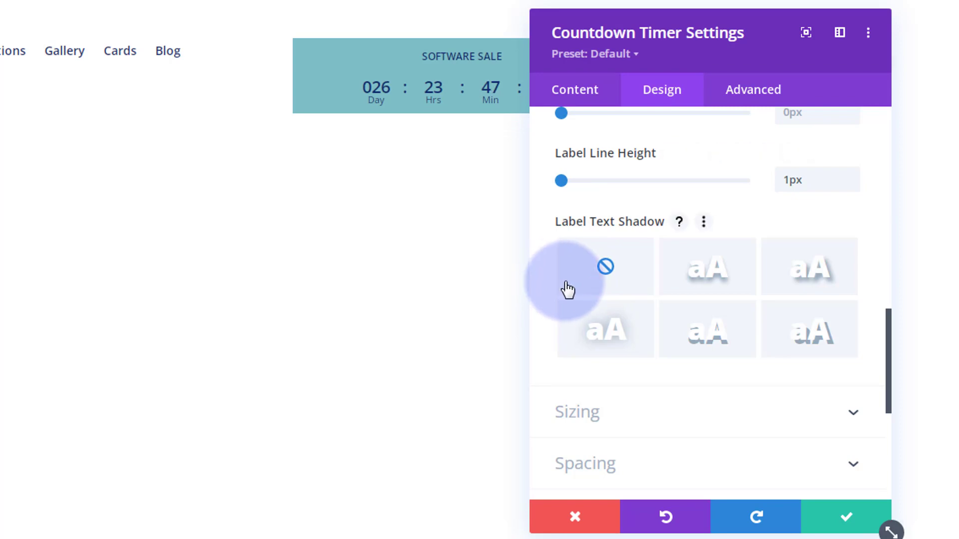
Step: Set the timer's label font weight to Semi Bold and move the settings window aside to uncover the timer
{"action": "scroll", "coordinate": [594, 306], "scroll_direction": "up", "scroll_amount": 3}
{"action": "scroll", "coordinate": [594, 306], "scroll_direction": "up", "scroll_amount": 8}
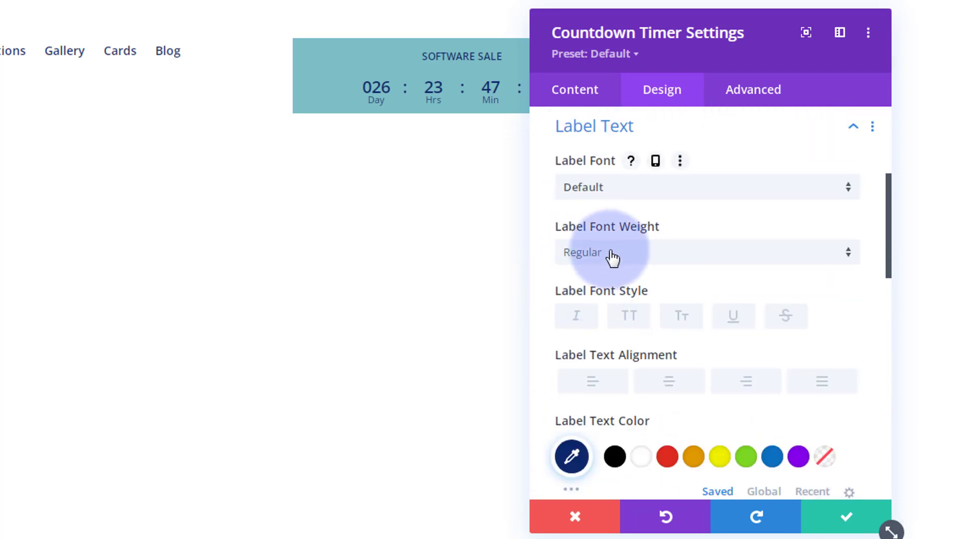
{"action": "left_click", "coordinate": [612, 257]}
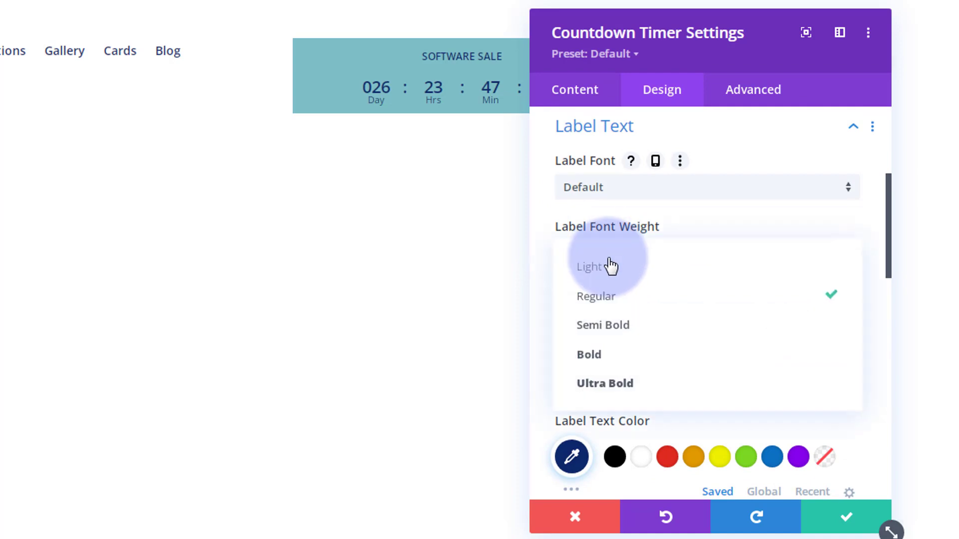
{"action": "left_click", "coordinate": [614, 328]}
{"action": "left_click_drag", "start_coordinate": [706, 47], "coordinate": [781, 48]}
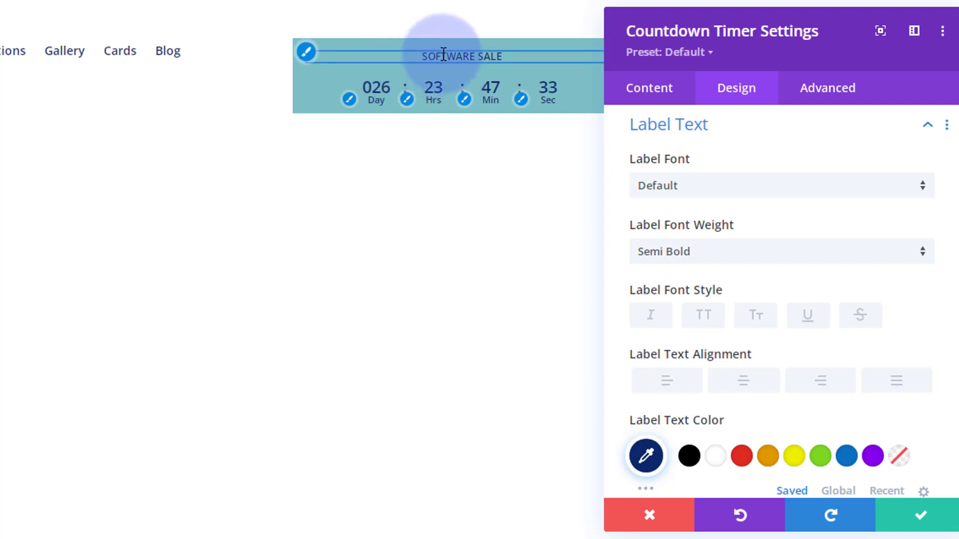
Step: Add the custom CSS "margin-bottom:0 !important" to the countdown timer's title element
{"action": "left_click", "coordinate": [821, 90]}
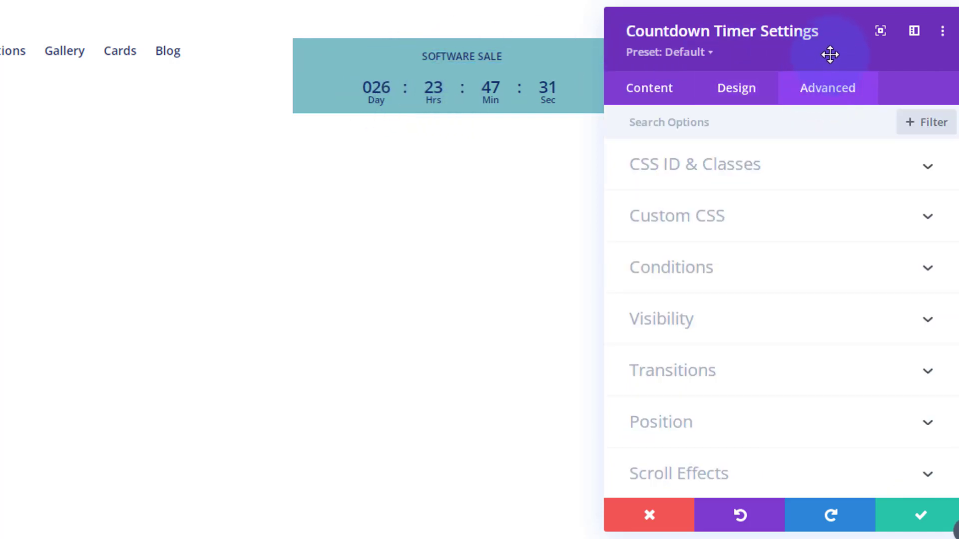
{"action": "left_click_drag", "start_coordinate": [837, 48], "coordinate": [752, 37]}
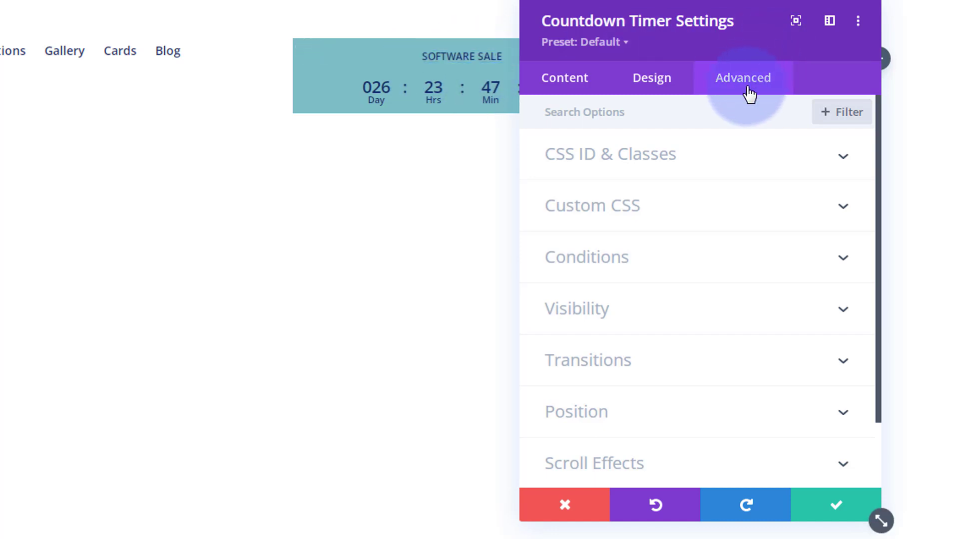
{"action": "left_click", "coordinate": [727, 196]}
{"action": "scroll", "coordinate": [727, 200], "scroll_direction": "down", "scroll_amount": 3}
{"action": "scroll", "coordinate": [727, 199], "scroll_direction": "down", "scroll_amount": 10}
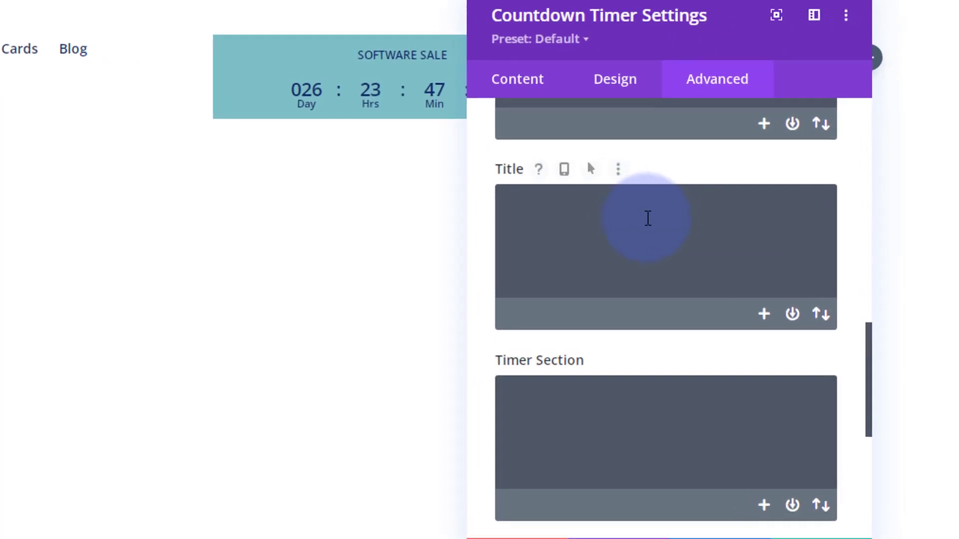
{"action": "left_click", "coordinate": [648, 218]}
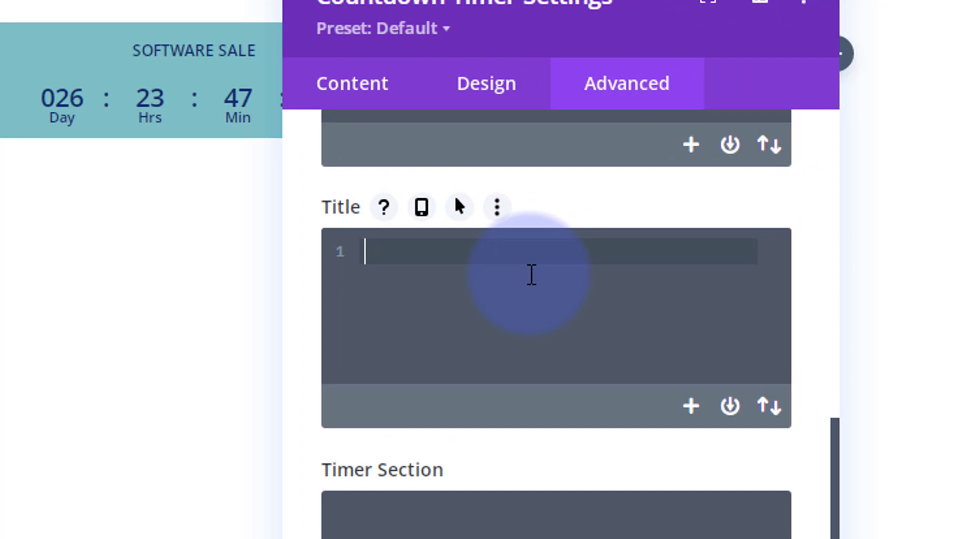
{"action": "type", "text": "margin"}
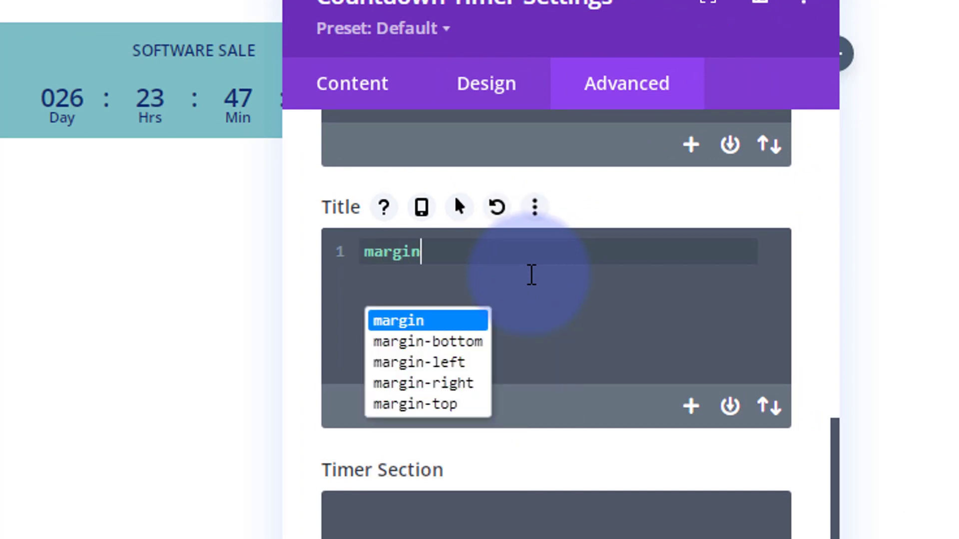
{"action": "type", "text": "-bottom"}
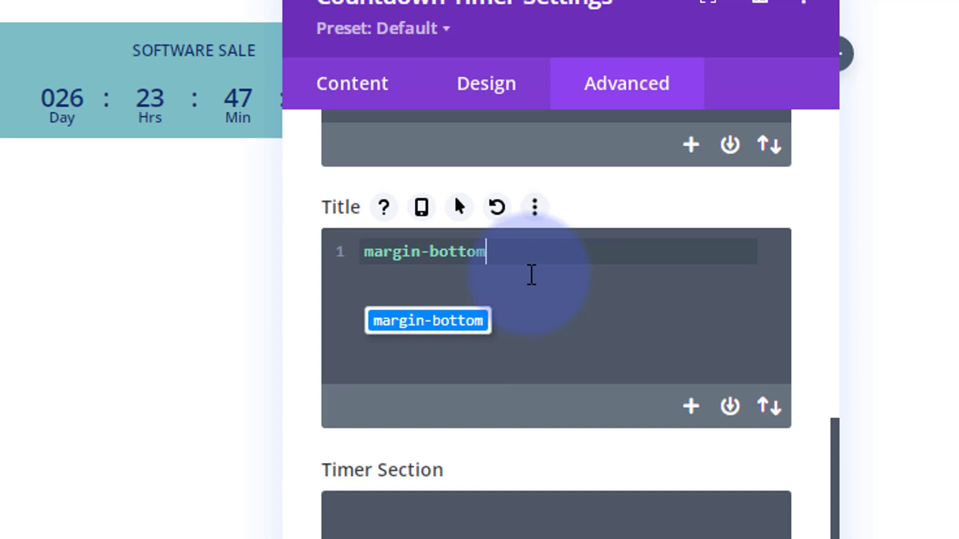
{"action": "type", "text": ":0"}
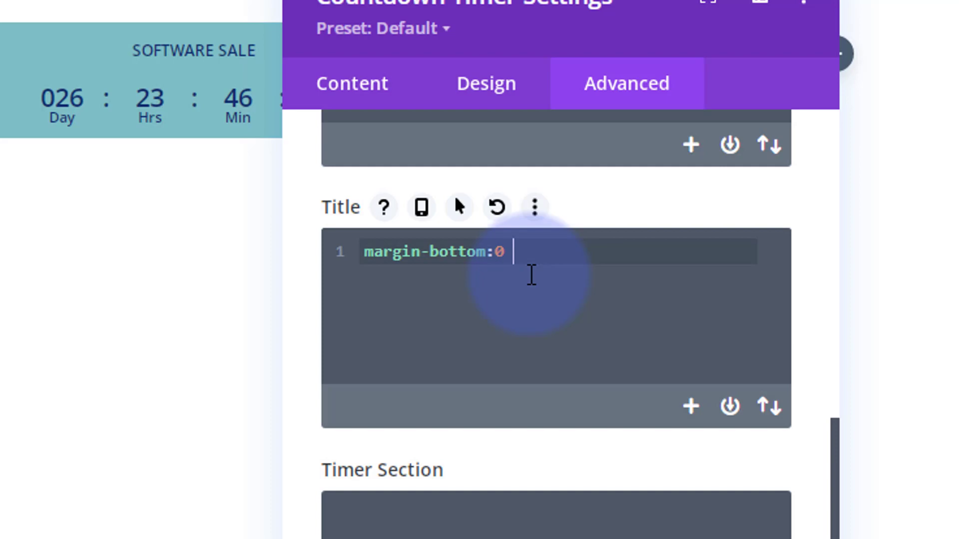
{"action": "type", "text": " !im"}
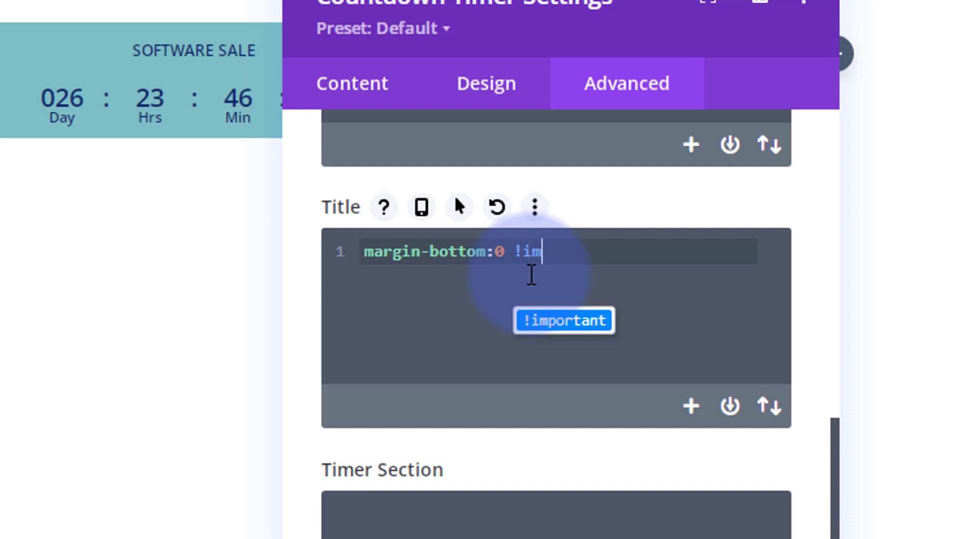
{"action": "type", "text": "portant"}
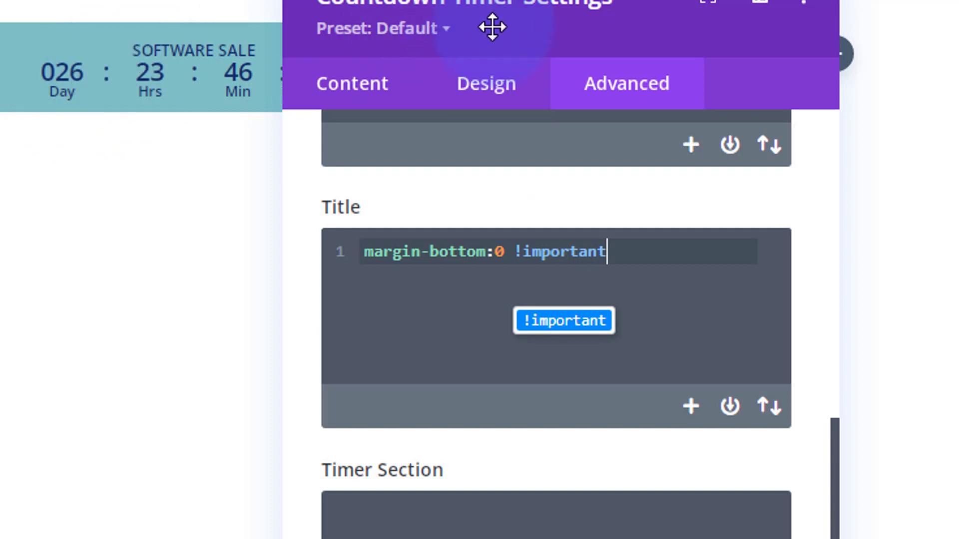
{"action": "left_click_drag", "start_coordinate": [647, 255], "coordinate": [345, 253]}
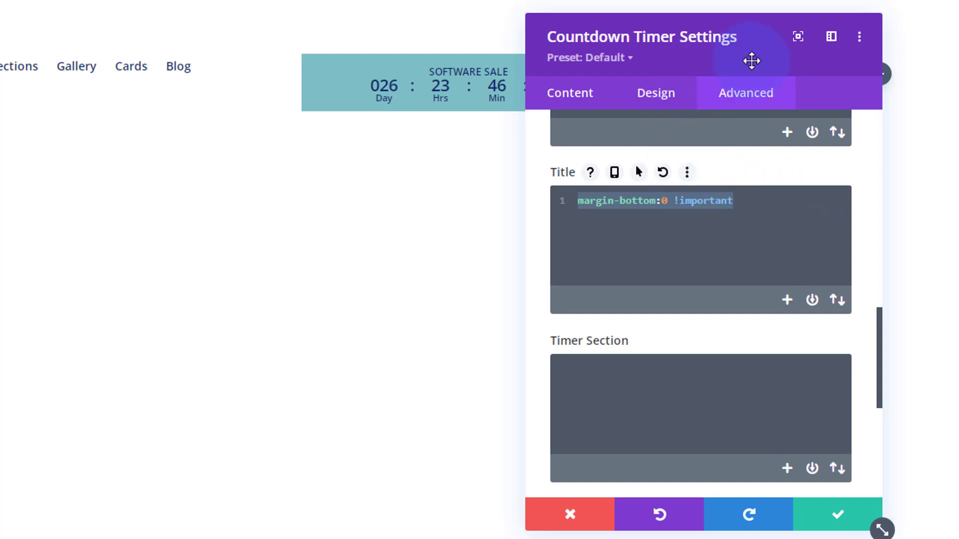
Step: Enable hover options for the countdown timer's background and make its desktop background color transparent
{"action": "left_click_drag", "start_coordinate": [751, 60], "coordinate": [812, 80]}
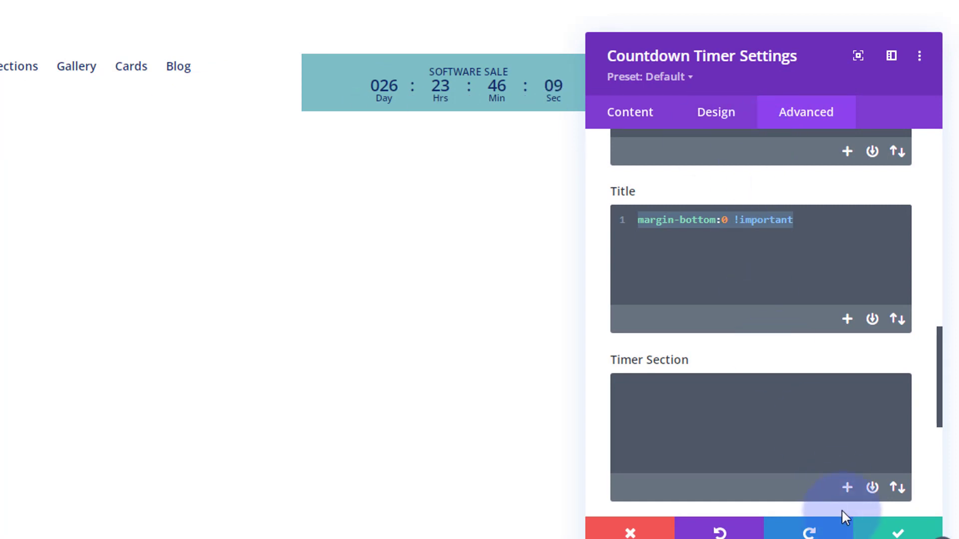
{"action": "left_click", "coordinate": [638, 119]}
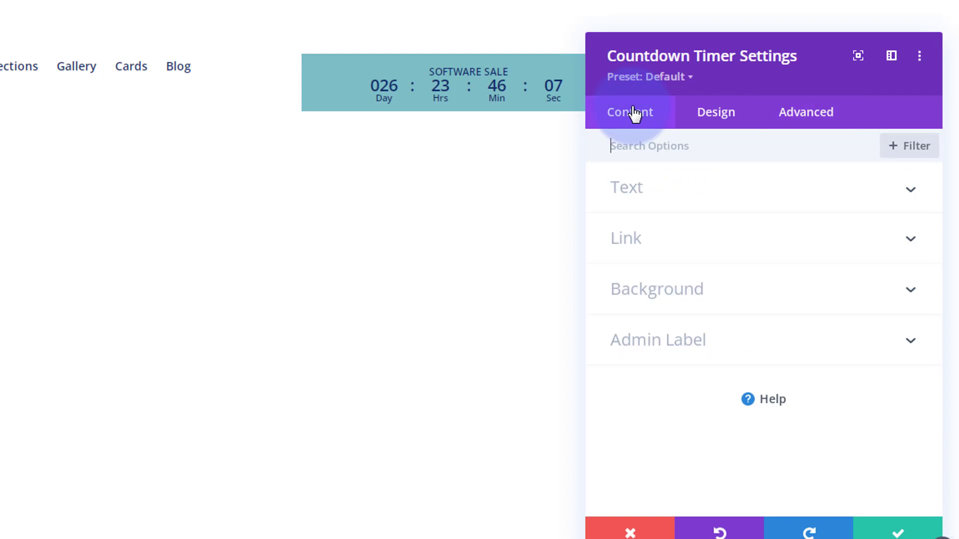
{"action": "left_click", "coordinate": [684, 295]}
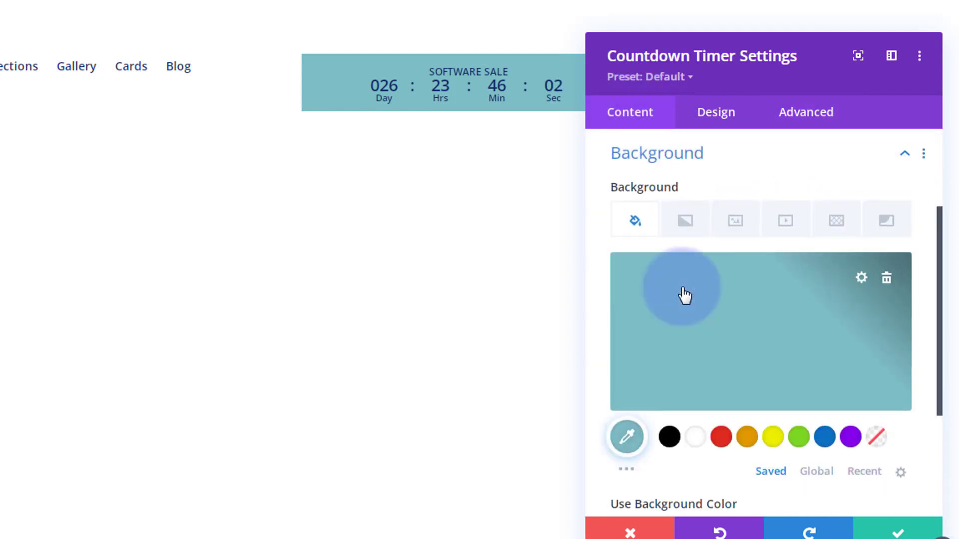
{"action": "left_click", "coordinate": [690, 330]}
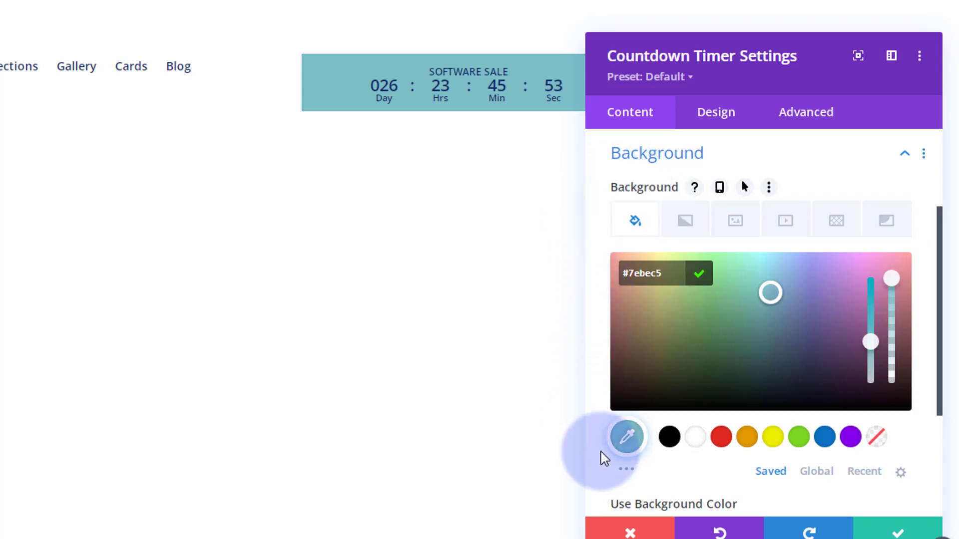
{"action": "scroll", "coordinate": [664, 449], "scroll_direction": "down", "scroll_amount": 2}
{"action": "scroll", "coordinate": [648, 413], "scroll_direction": "up", "scroll_amount": 3}
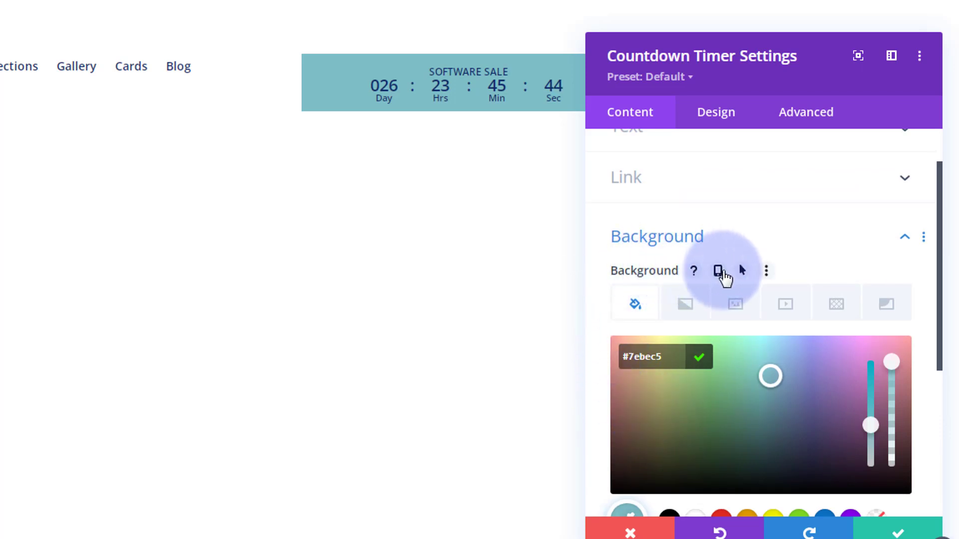
{"action": "left_click", "coordinate": [741, 272]}
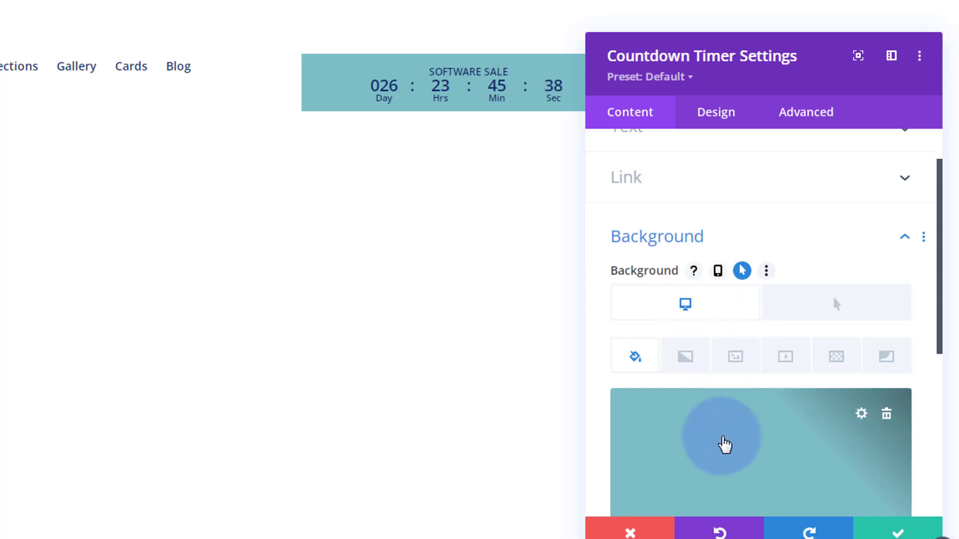
{"action": "left_click", "coordinate": [724, 444]}
{"action": "scroll", "coordinate": [722, 441], "scroll_direction": "down", "scroll_amount": 4}
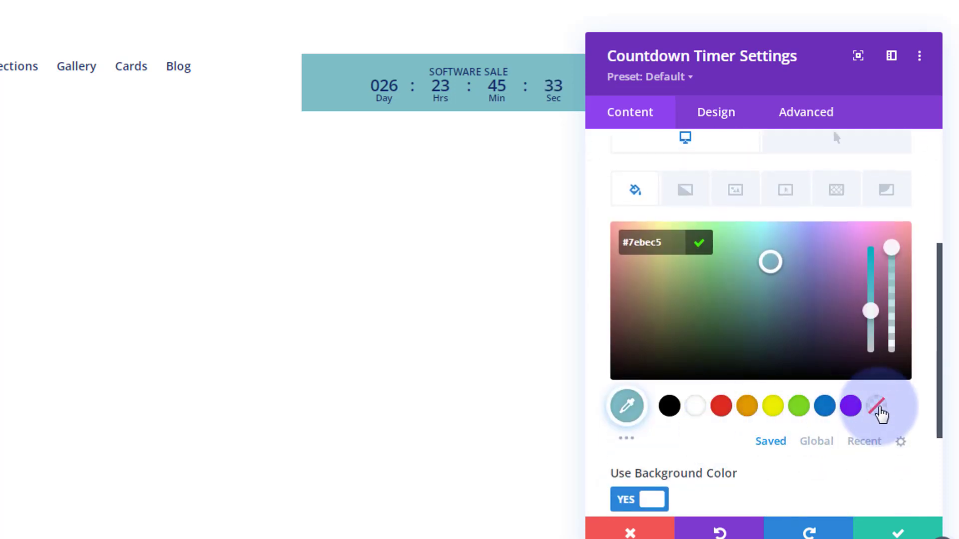
{"action": "left_click", "coordinate": [878, 407]}
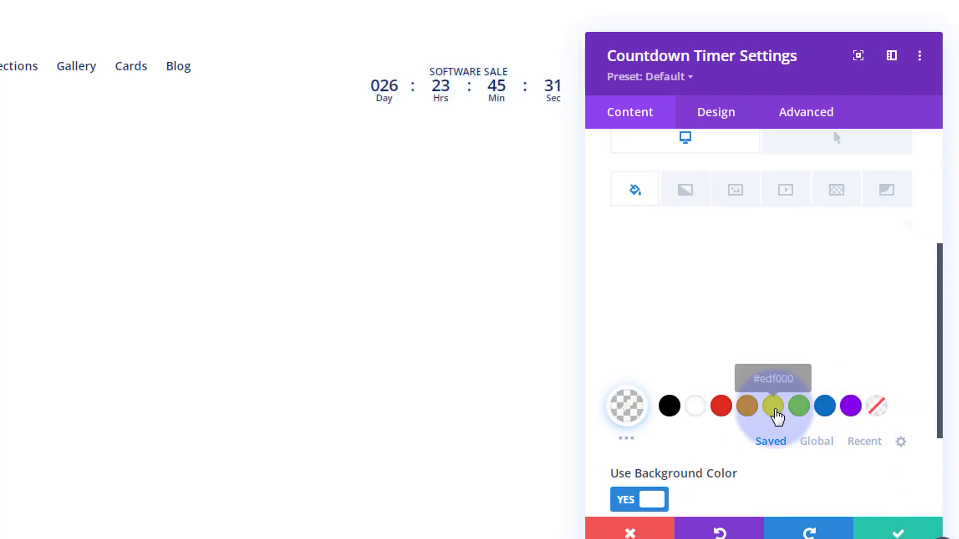
Step: Set the countdown timer's hover background color to #27a9e1
{"action": "scroll", "coordinate": [774, 409], "scroll_direction": "up", "scroll_amount": 2}
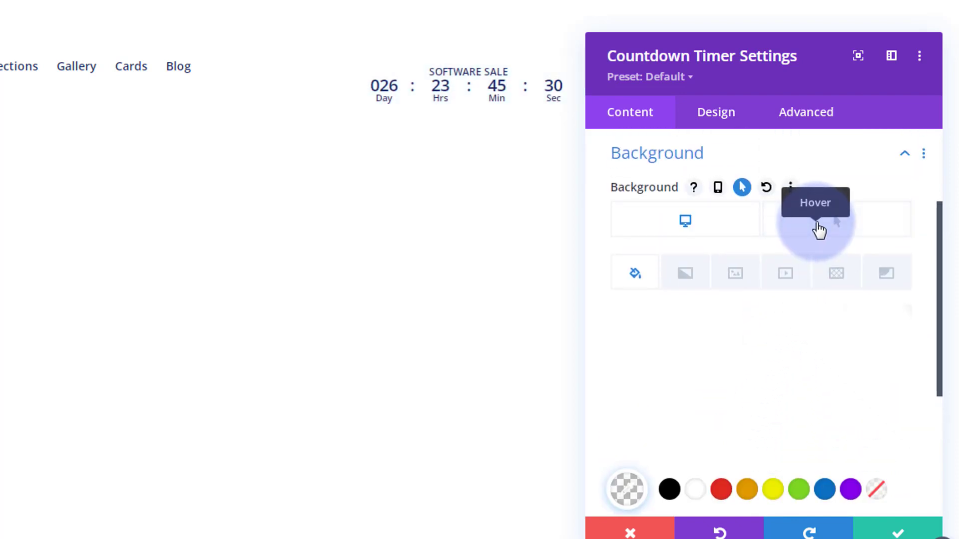
{"action": "left_click", "coordinate": [819, 231]}
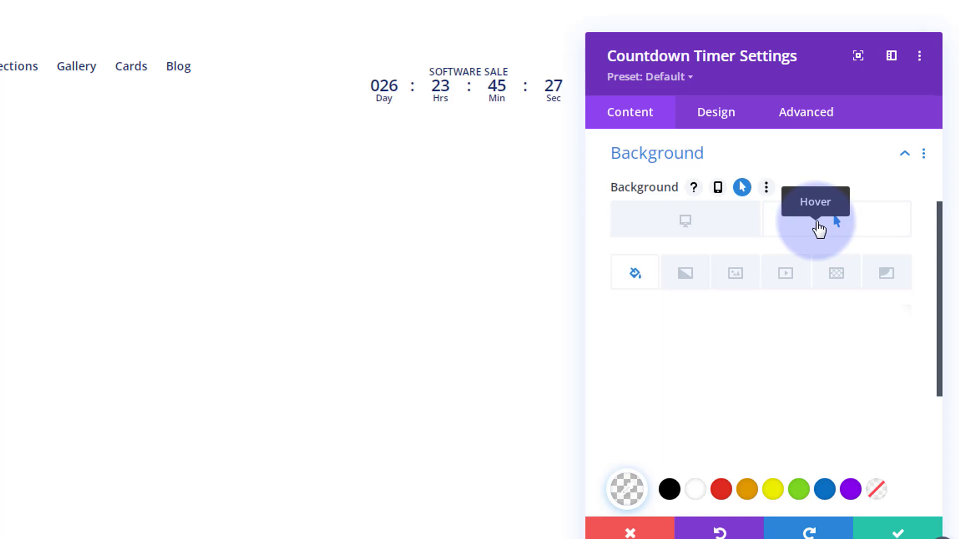
{"action": "left_click", "coordinate": [713, 343]}
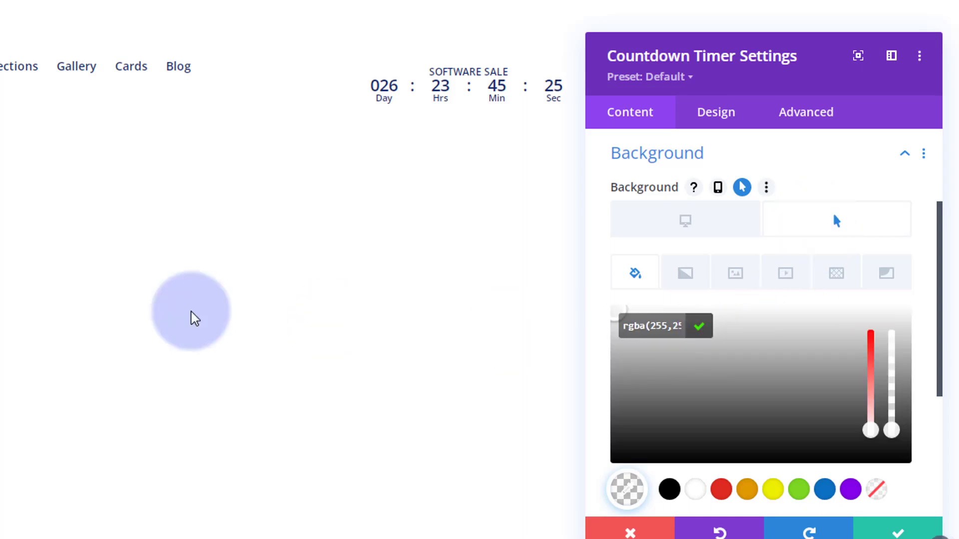
{"action": "left_click", "coordinate": [621, 328]}
{"action": "type", "text": "#27a9e1"}
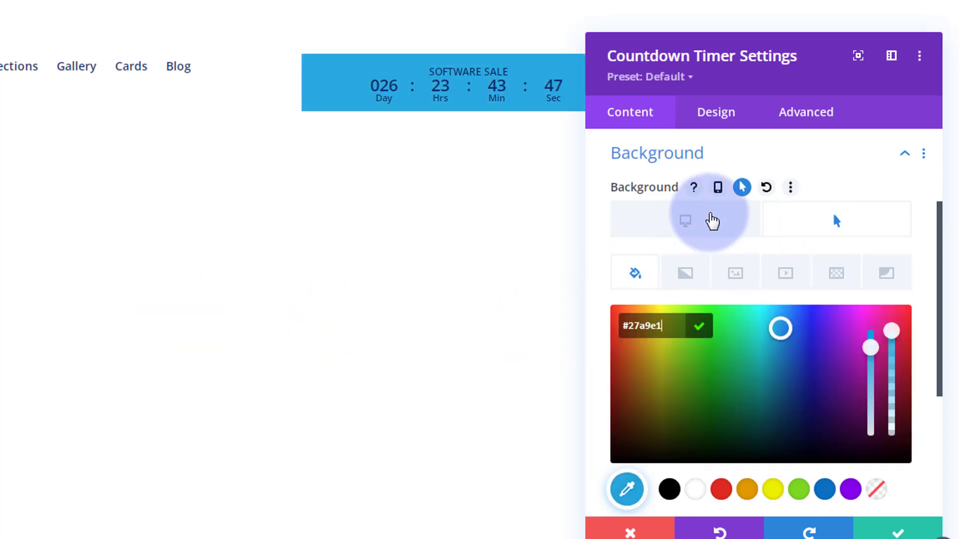
Step: Compare the timer's desktop and hover backgrounds, and save the countdown timer settings
{"action": "left_click", "coordinate": [678, 229]}
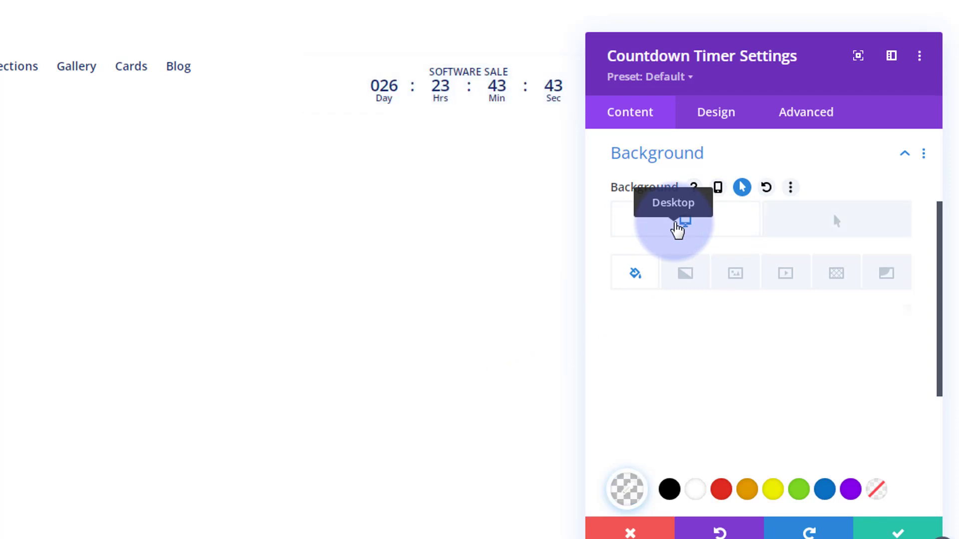
{"action": "left_click", "coordinate": [815, 226]}
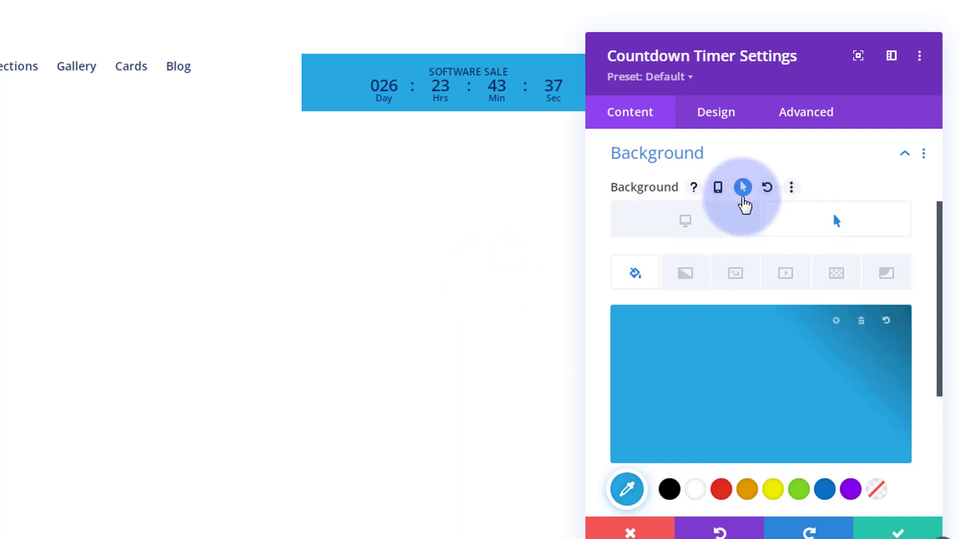
{"action": "left_click", "coordinate": [703, 222]}
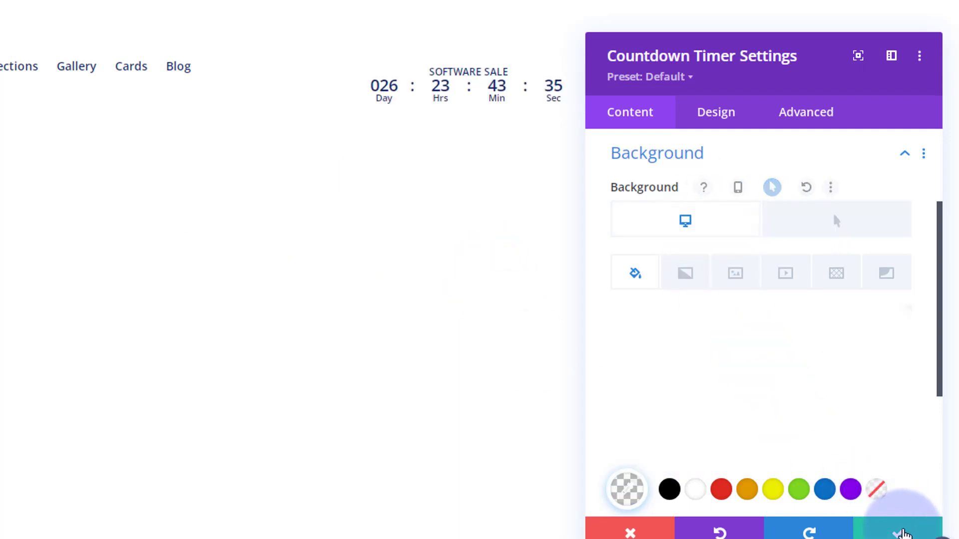
{"action": "left_click", "coordinate": [898, 531]}
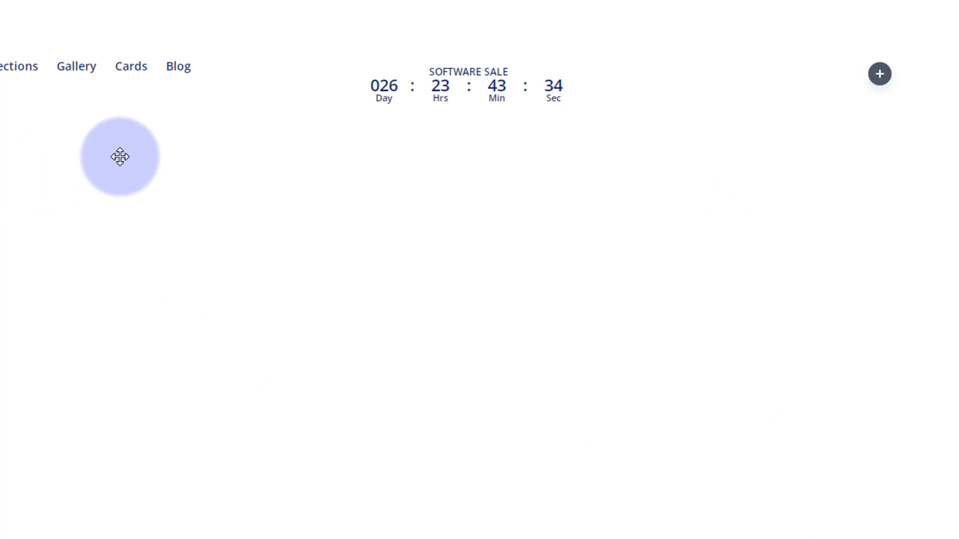
Step: Insert a Button module in the empty last header column with the text "Contact Us" and move its settings window to uncover it
{"action": "left_click", "coordinate": [877, 80]}
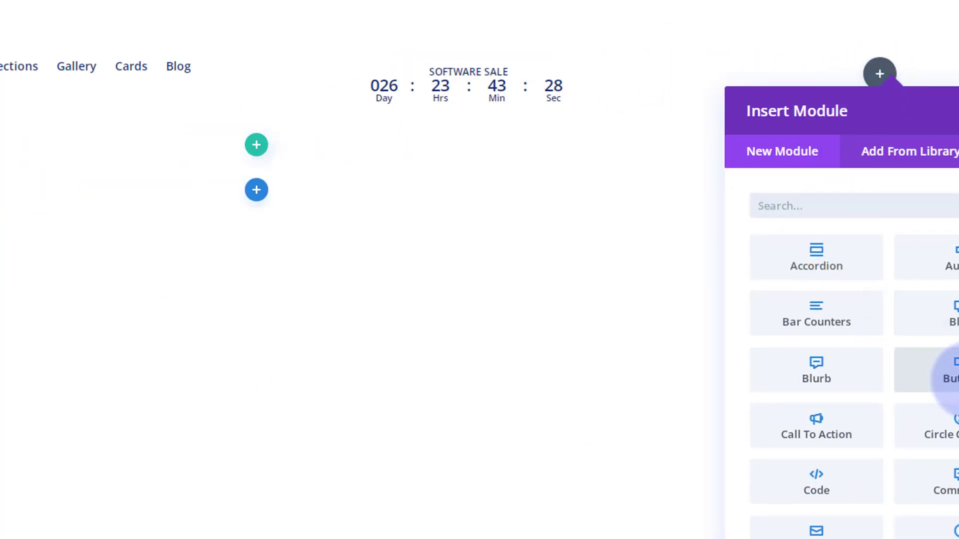
{"action": "left_click", "coordinate": [943, 374]}
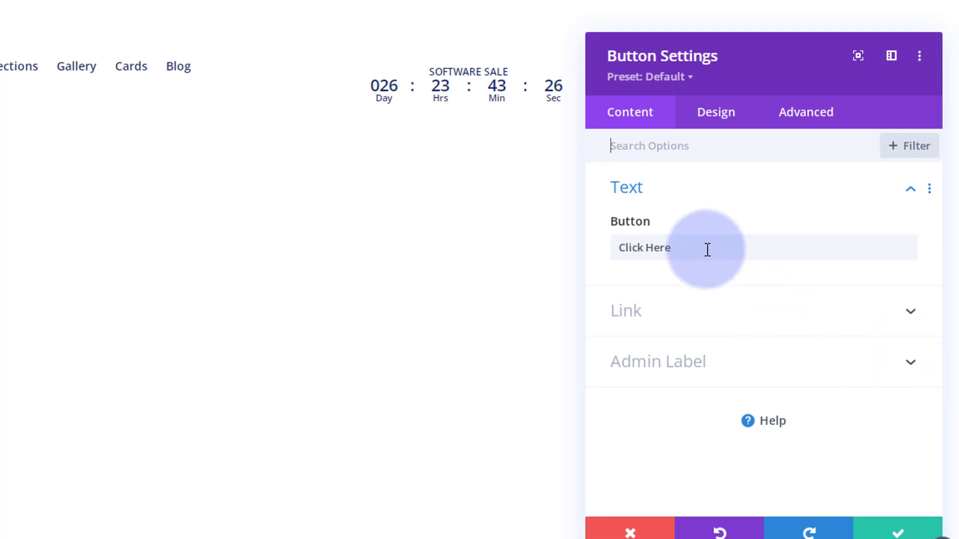
{"action": "left_click_drag", "start_coordinate": [678, 247], "coordinate": [578, 250]}
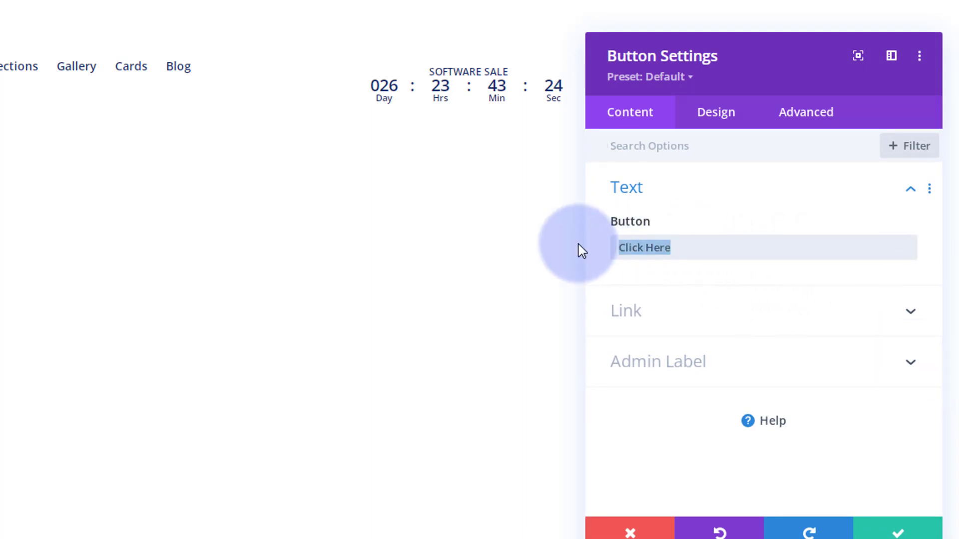
{"action": "type", "text": "Contact Us"}
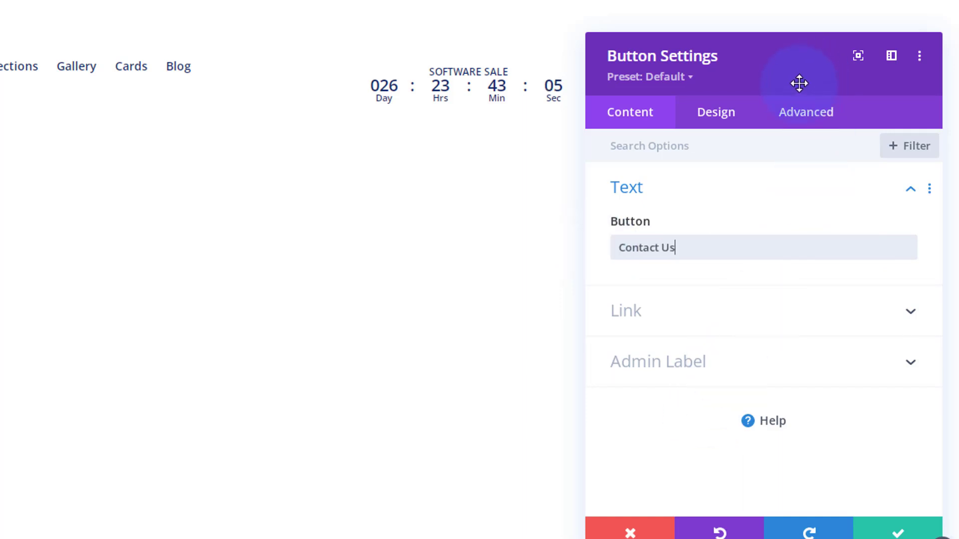
{"action": "left_click_drag", "start_coordinate": [800, 83], "coordinate": [527, 70]}
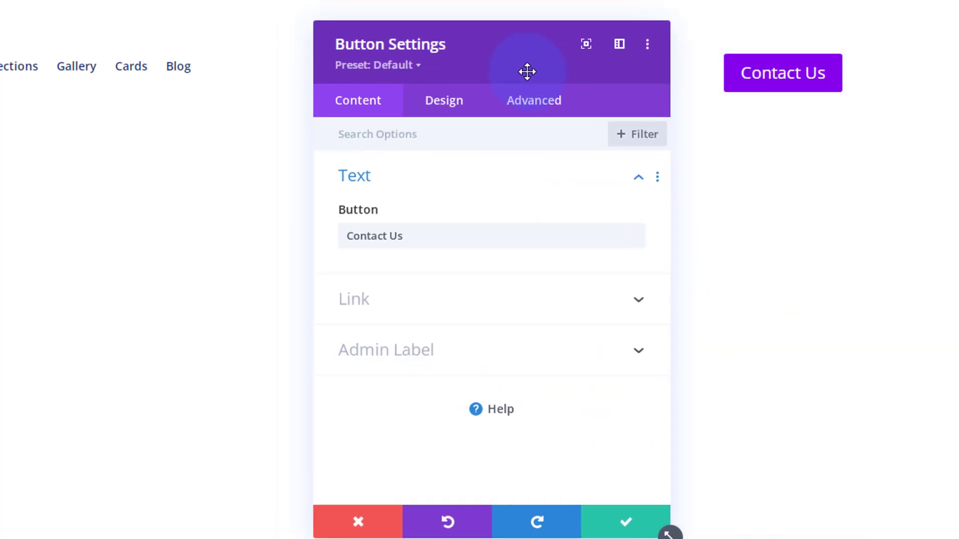
Step: Open the Contact Us button's link URL for editing, and set the button alignment to center
{"action": "left_click", "coordinate": [477, 295]}
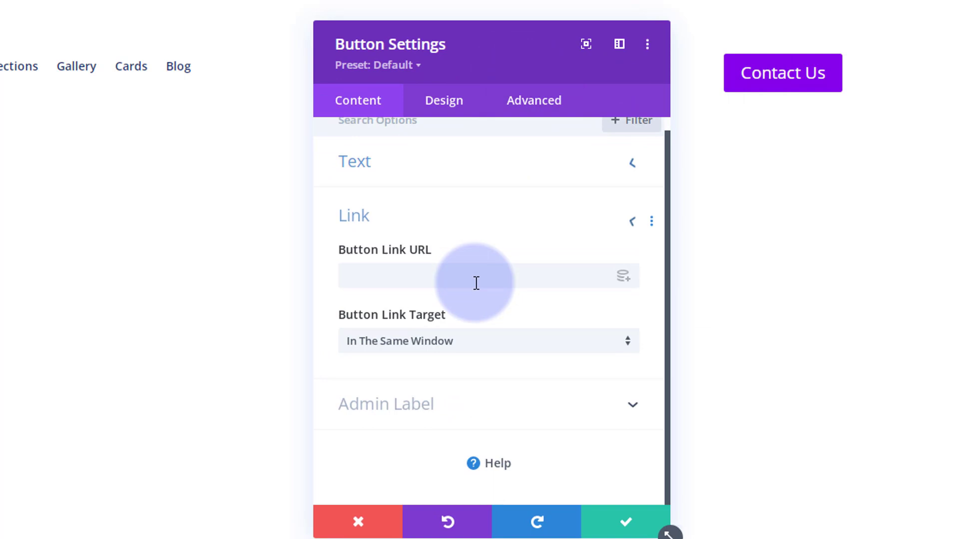
{"action": "left_click", "coordinate": [425, 272]}
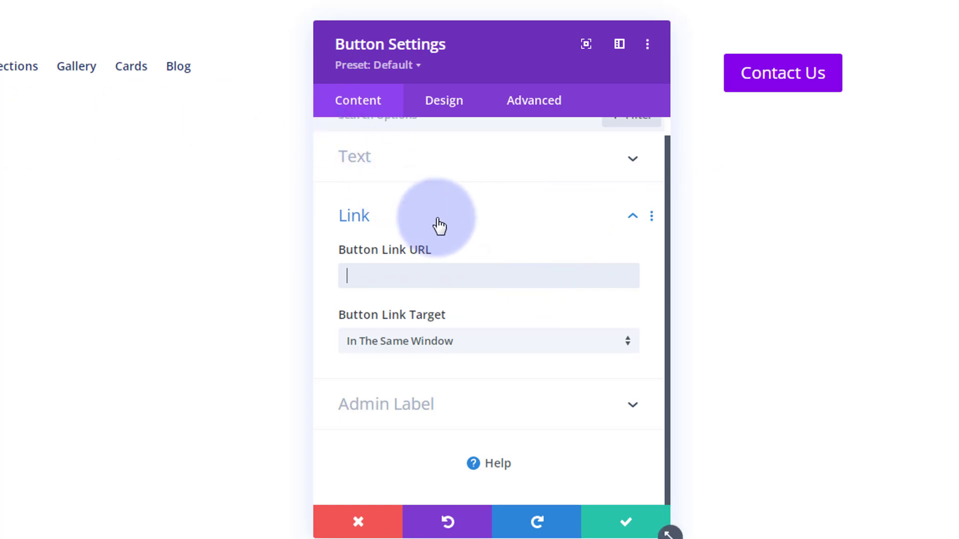
{"action": "left_click", "coordinate": [442, 106]}
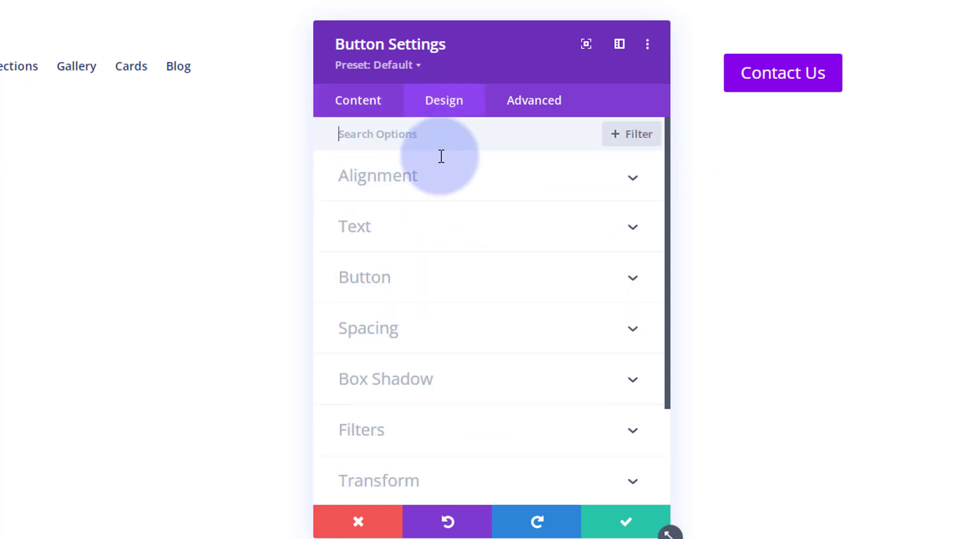
{"action": "left_click", "coordinate": [457, 184]}
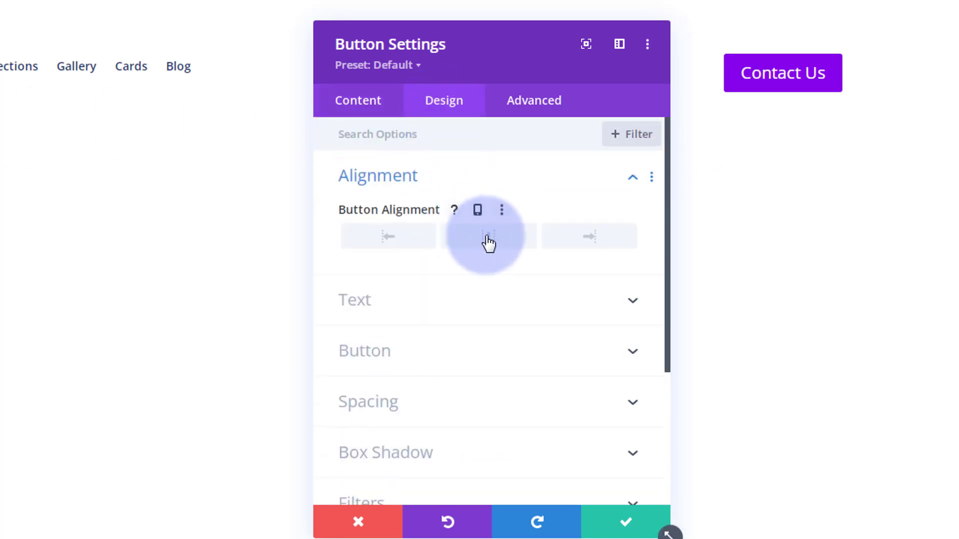
{"action": "left_click", "coordinate": [488, 242]}
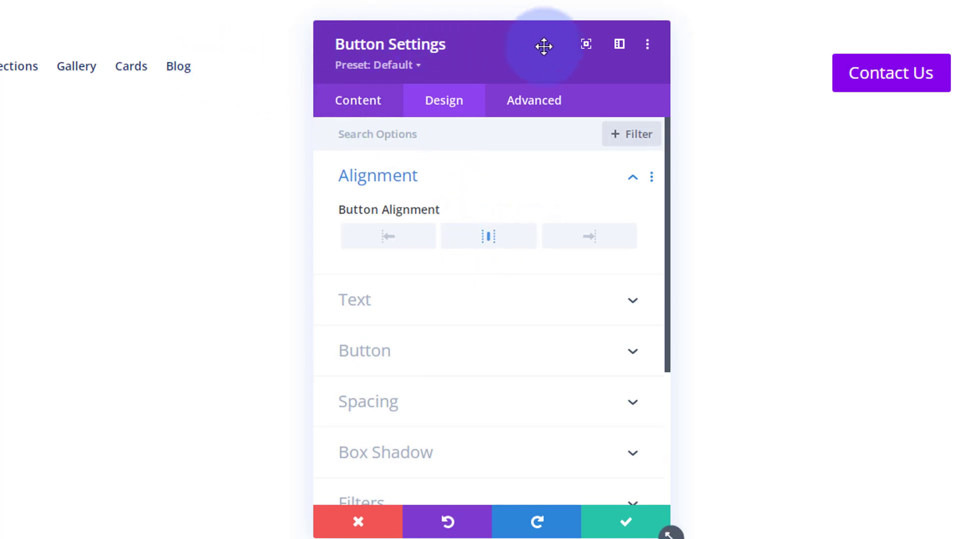
{"action": "left_click_drag", "start_coordinate": [538, 59], "coordinate": [497, 58]}
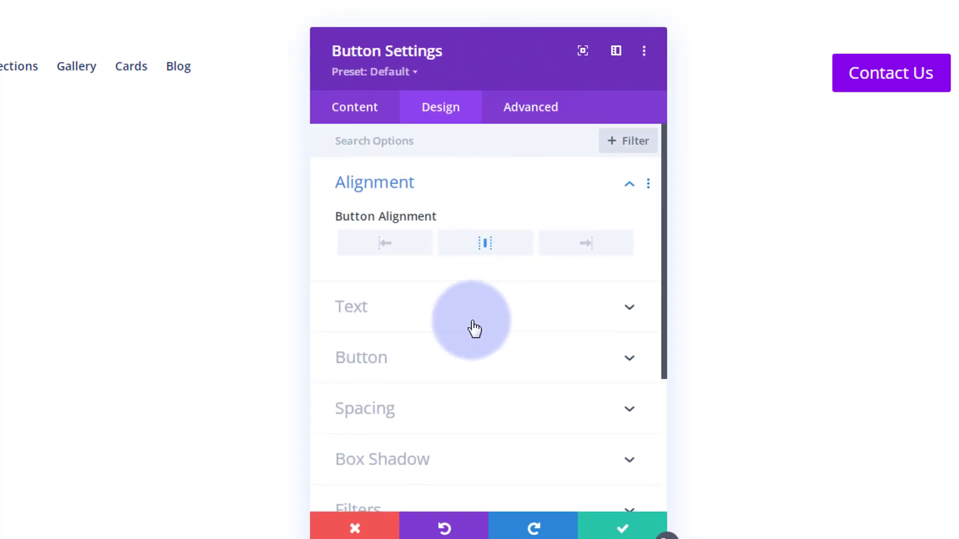
Step: Turn on custom styles for the Contact Us button and set its background color to #0d2b6f
{"action": "left_click", "coordinate": [475, 350]}
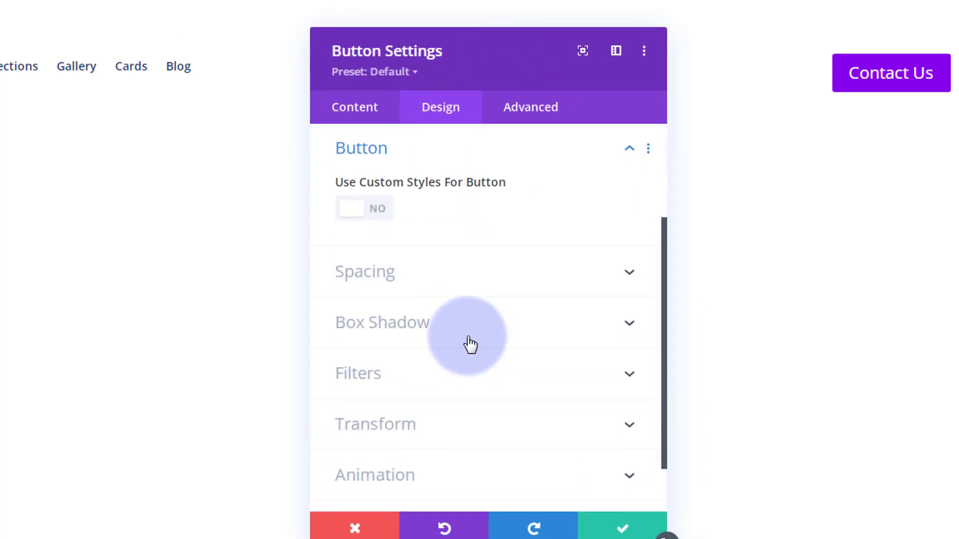
{"action": "left_click", "coordinate": [385, 209]}
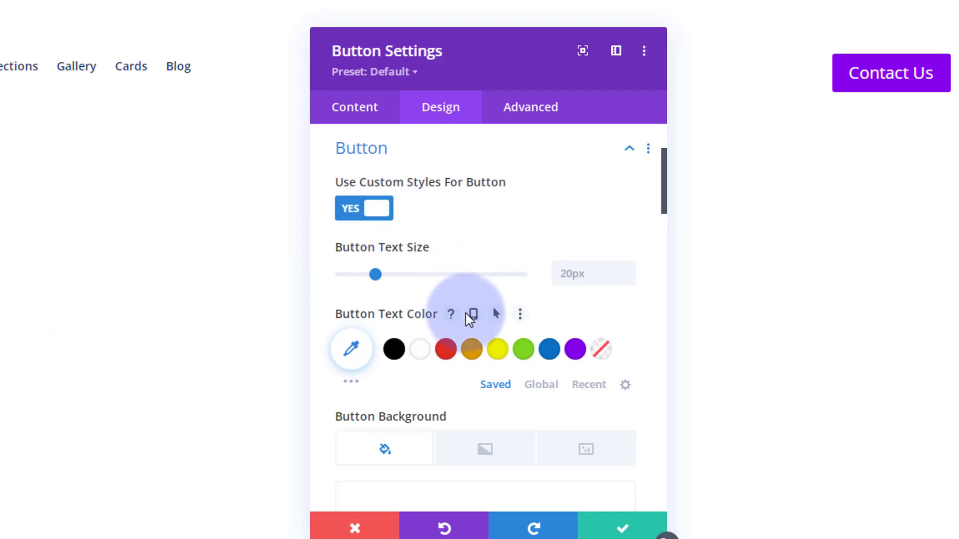
{"action": "scroll", "coordinate": [469, 307], "scroll_direction": "down", "scroll_amount": 3}
{"action": "left_click", "coordinate": [487, 389]}
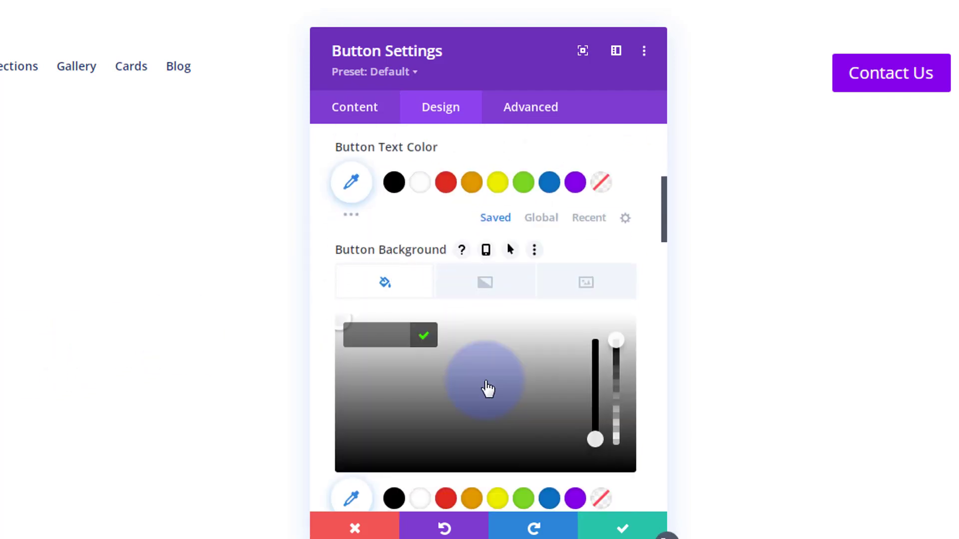
{"action": "left_click", "coordinate": [385, 330]}
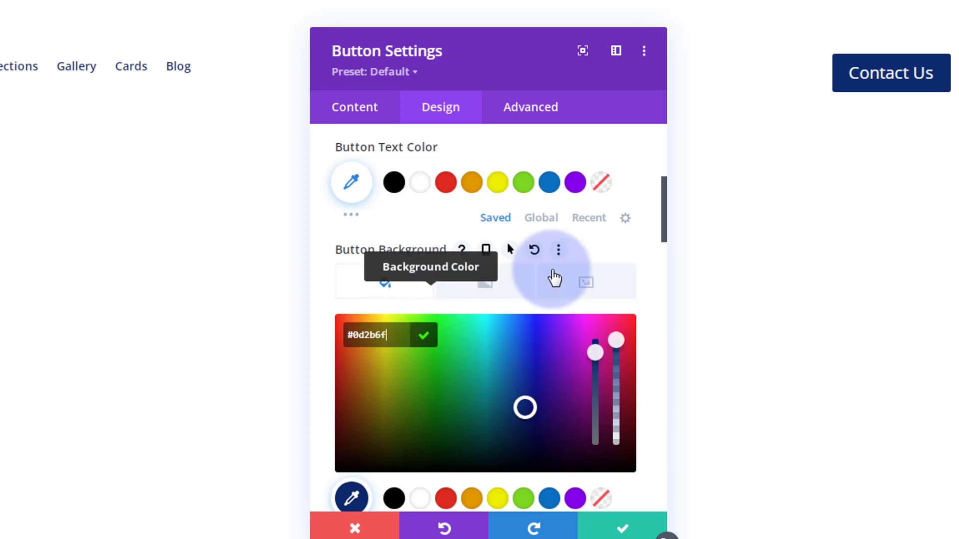
Step: Enable hover options for the button background and set its hover color to the bright blue #1c60ff
{"action": "left_click", "coordinate": [510, 251]}
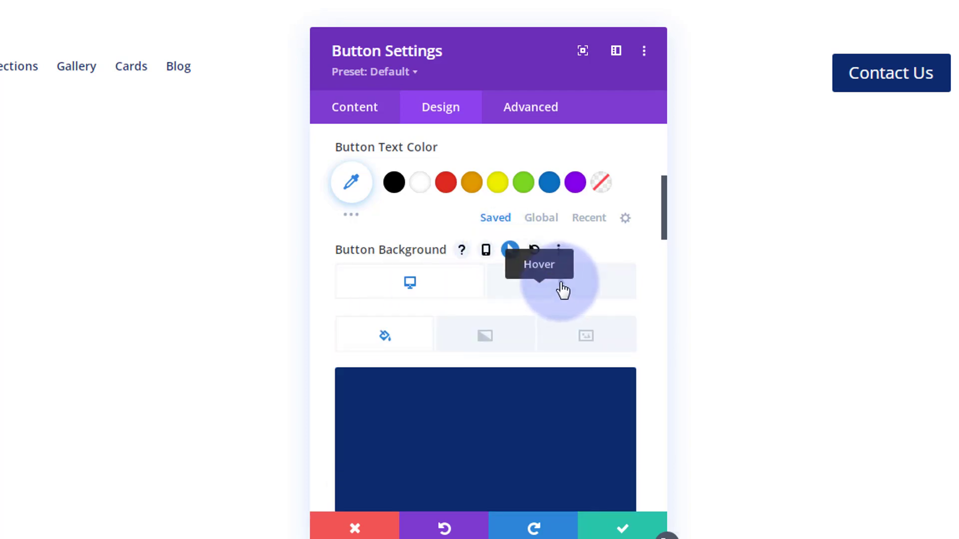
{"action": "left_click", "coordinate": [561, 285]}
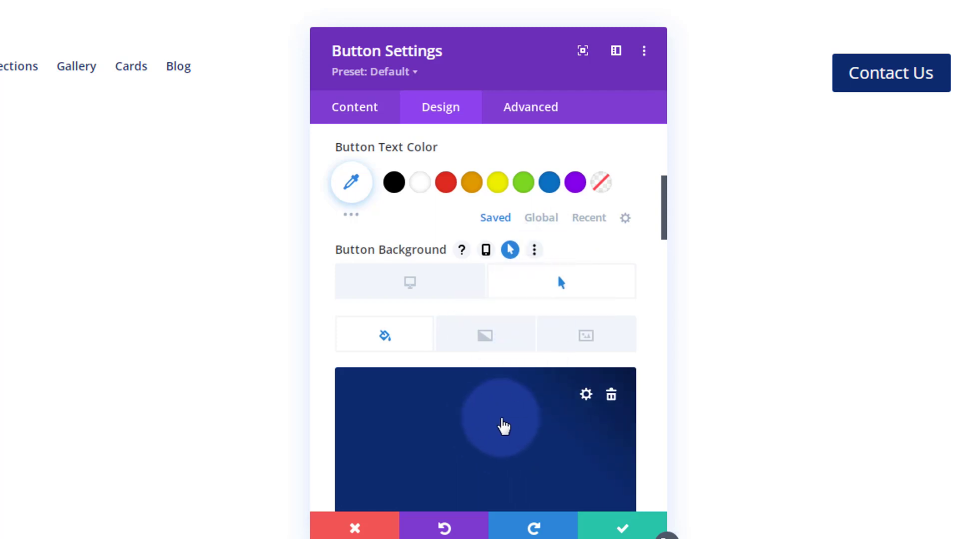
{"action": "left_click", "coordinate": [503, 424]}
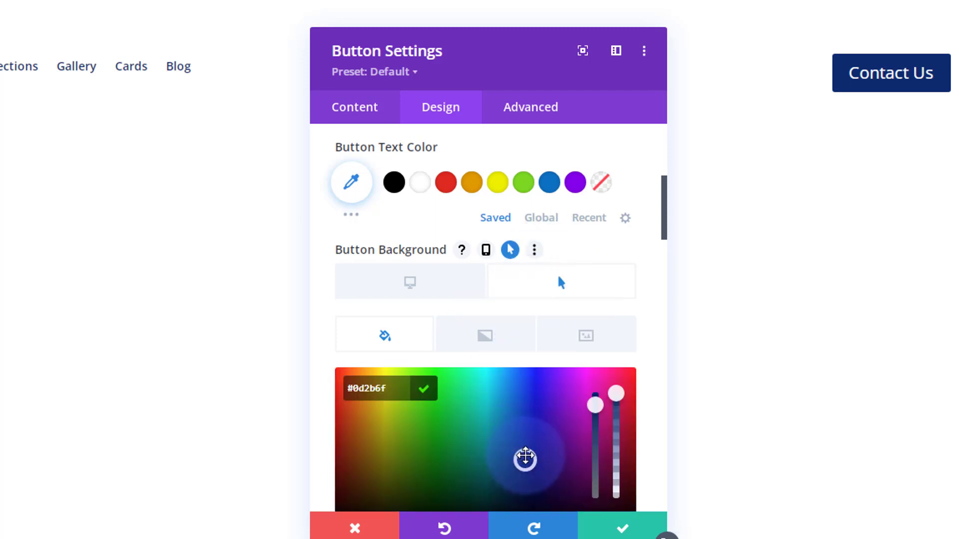
{"action": "left_click_drag", "start_coordinate": [524, 455], "coordinate": [525, 372]}
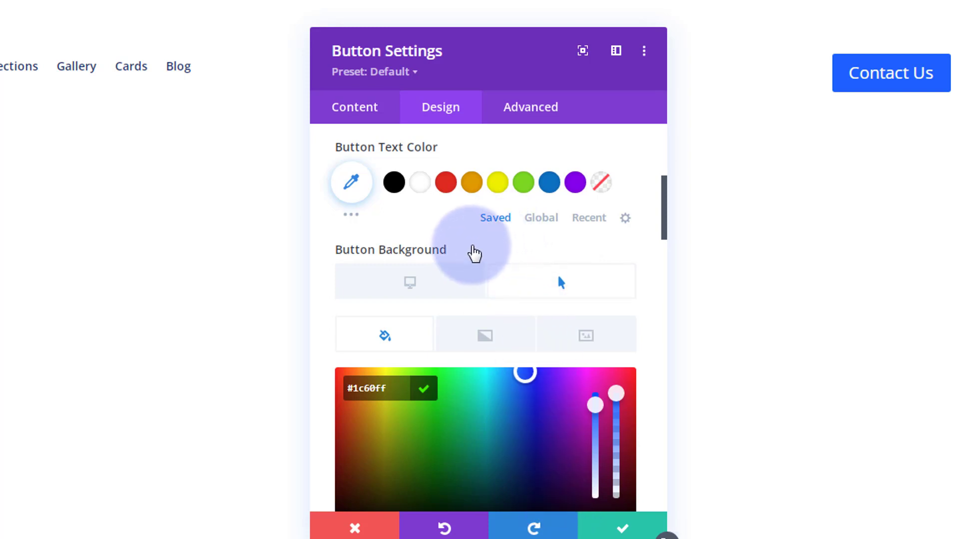
Step: Set the Contact Us button's border radius to 30px
{"action": "mouse_move", "coordinate": [475, 253]}
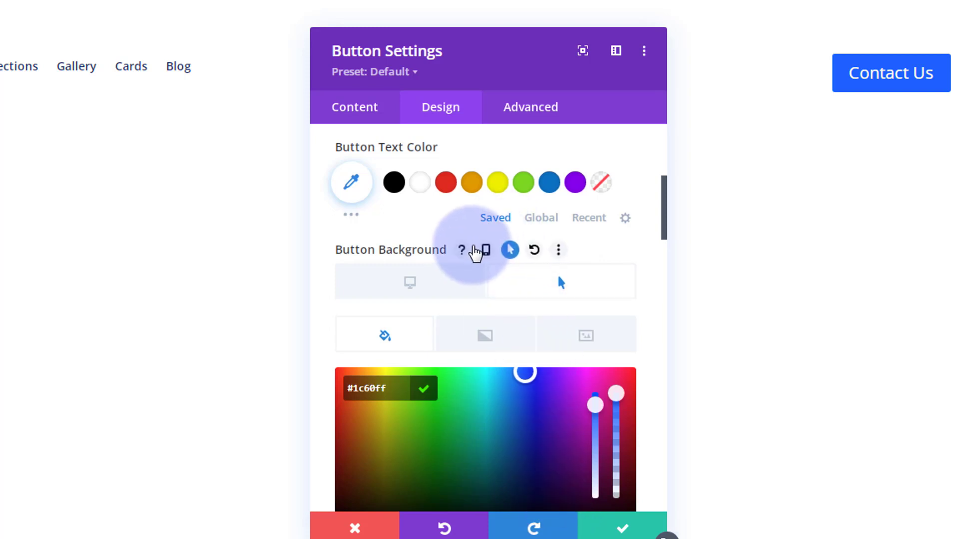
{"action": "scroll", "coordinate": [446, 352], "scroll_direction": "down", "scroll_amount": 6}
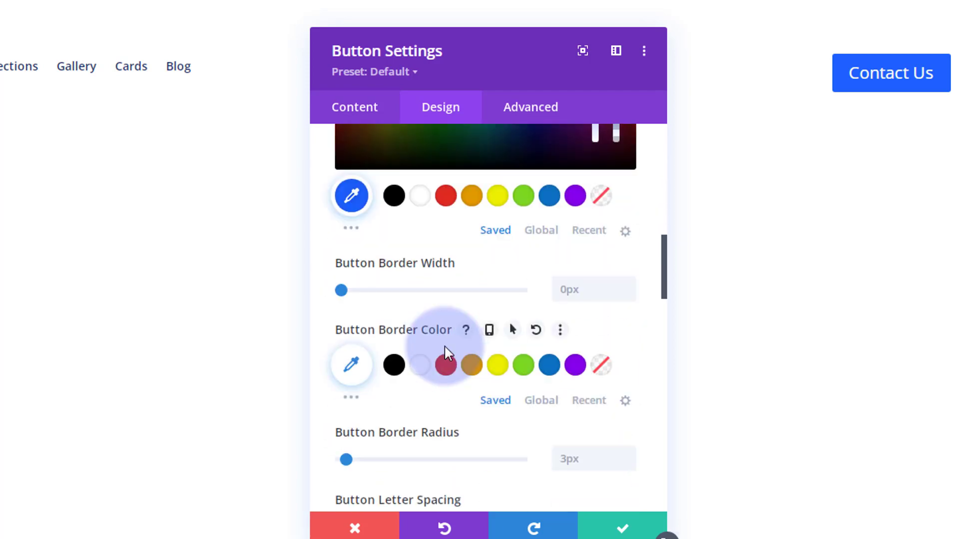
{"action": "scroll", "coordinate": [437, 316], "scroll_direction": "down", "scroll_amount": 2}
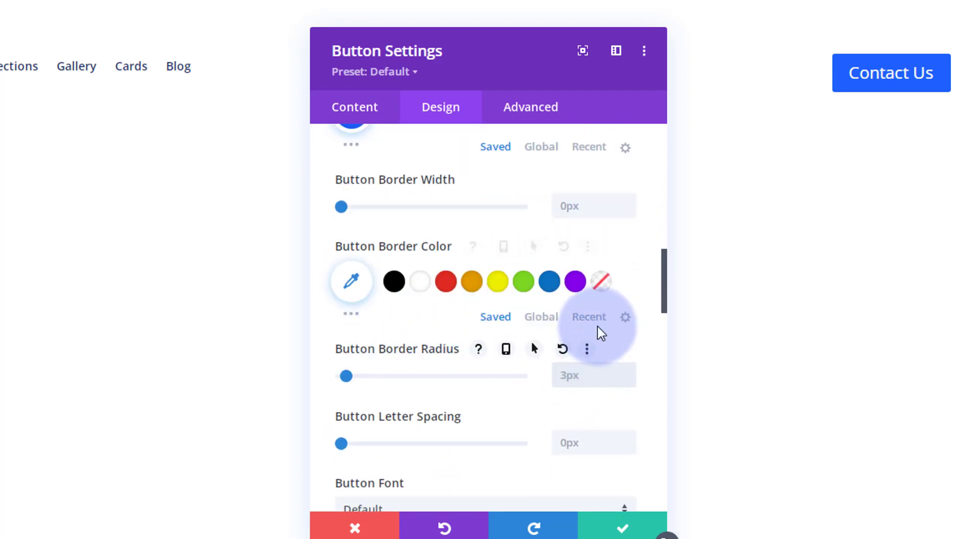
{"action": "type", "text": "3"}
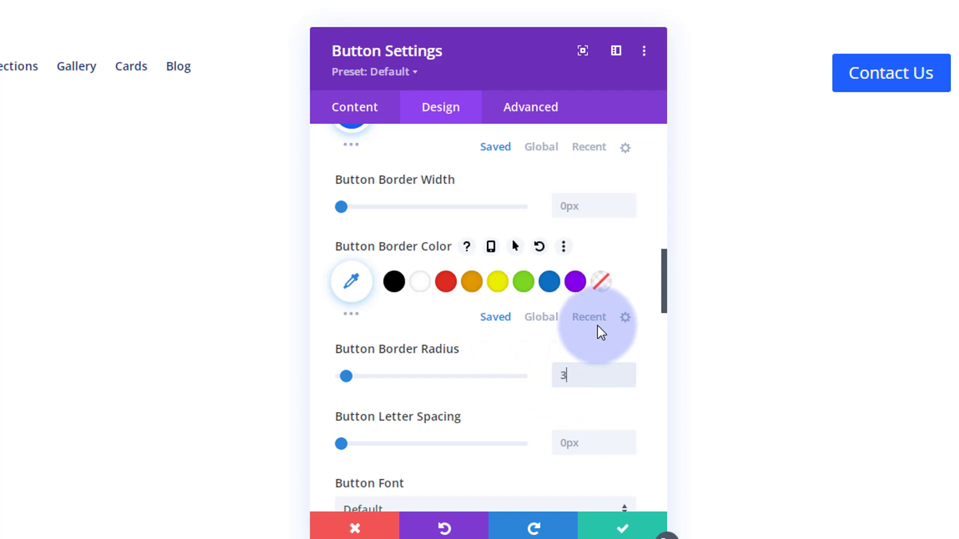
{"action": "type", "text": "0px"}
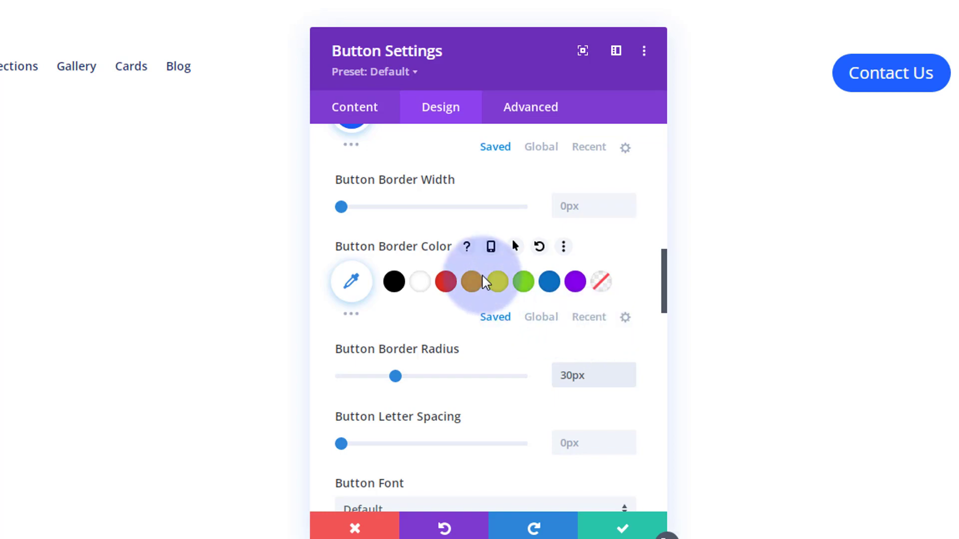
Step: Enable hover options for the button's border color, return to its desktop state, and save the button settings
{"action": "left_click", "coordinate": [516, 248]}
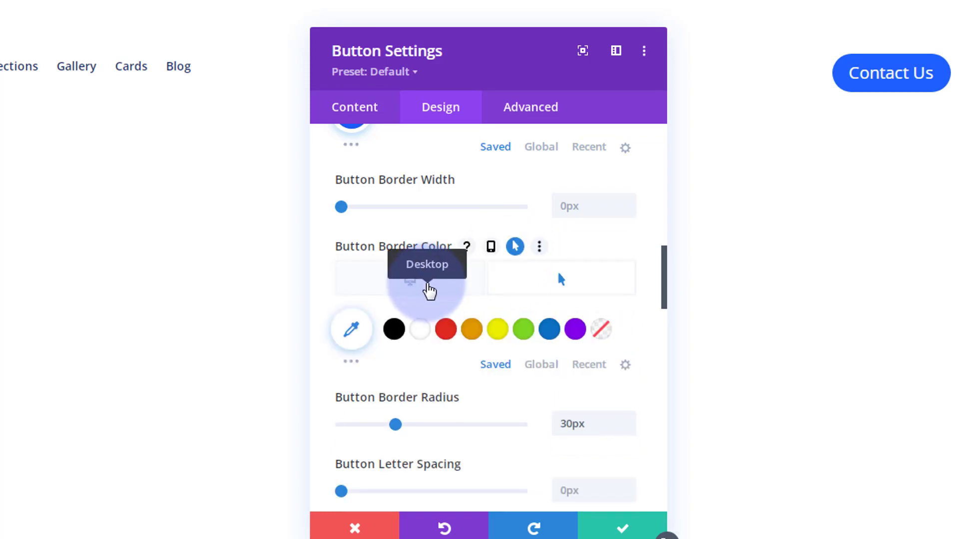
{"action": "left_click", "coordinate": [429, 287]}
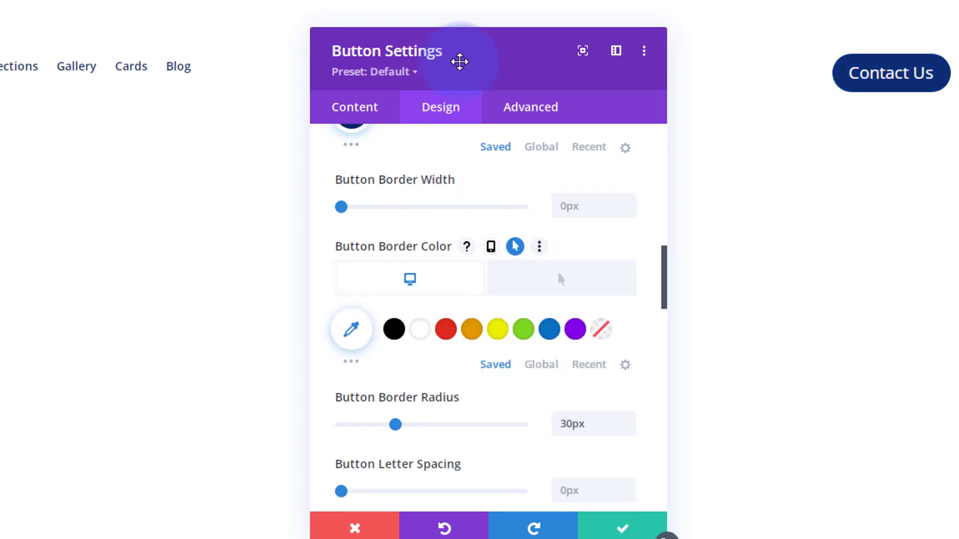
{"action": "left_click_drag", "start_coordinate": [490, 64], "coordinate": [250, 169]}
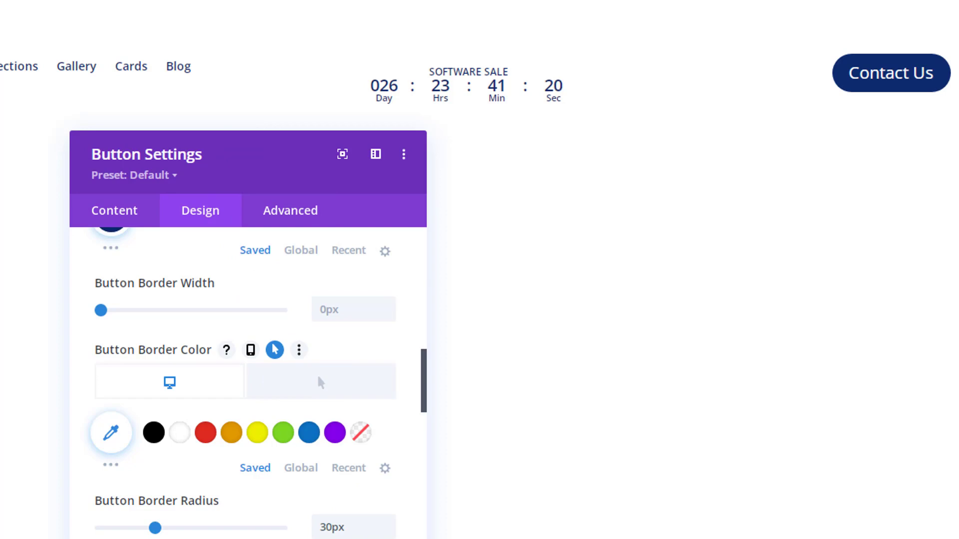
{"action": "left_click", "coordinate": [390, 538]}
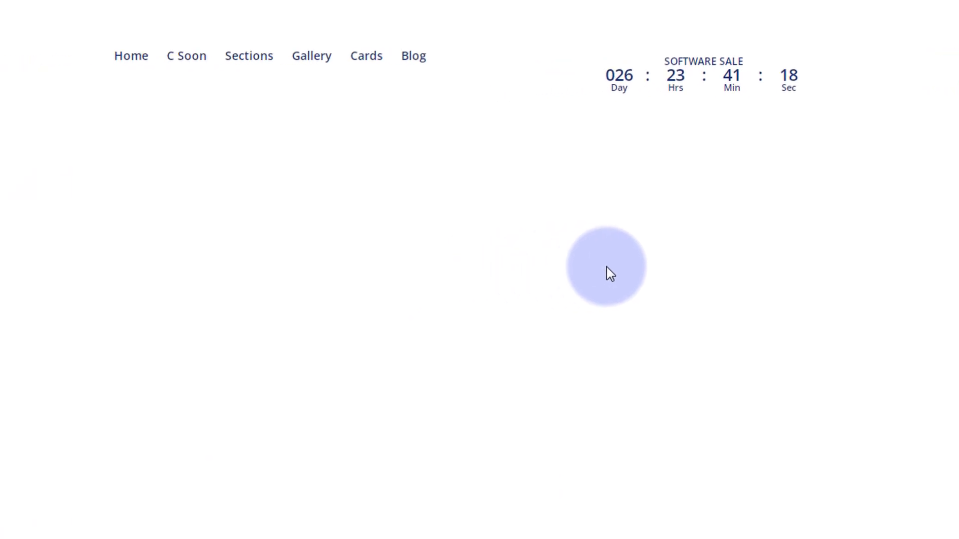
Step: Change the header menu module's layout style to Centered and save its settings
{"action": "mouse_move", "coordinate": [702, 89]}
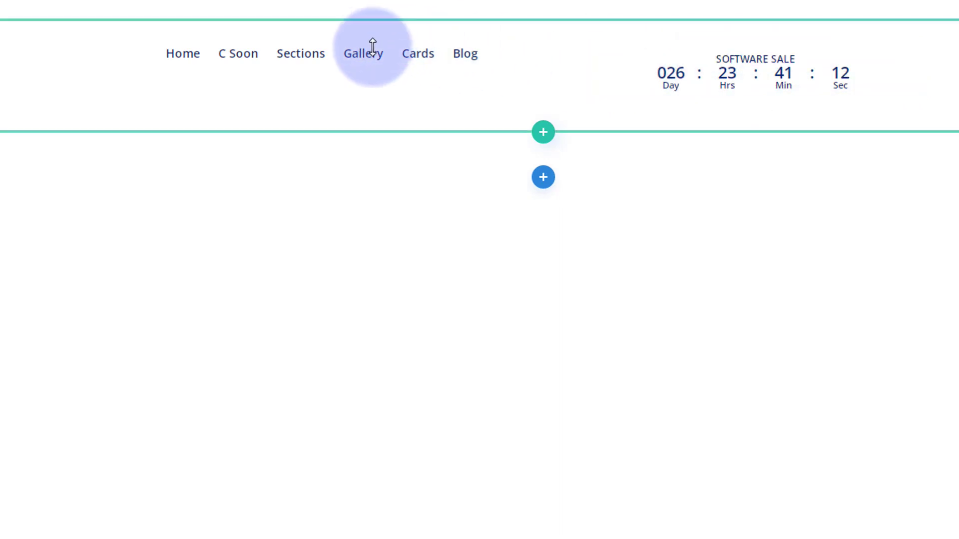
{"action": "mouse_move", "coordinate": [349, 67]}
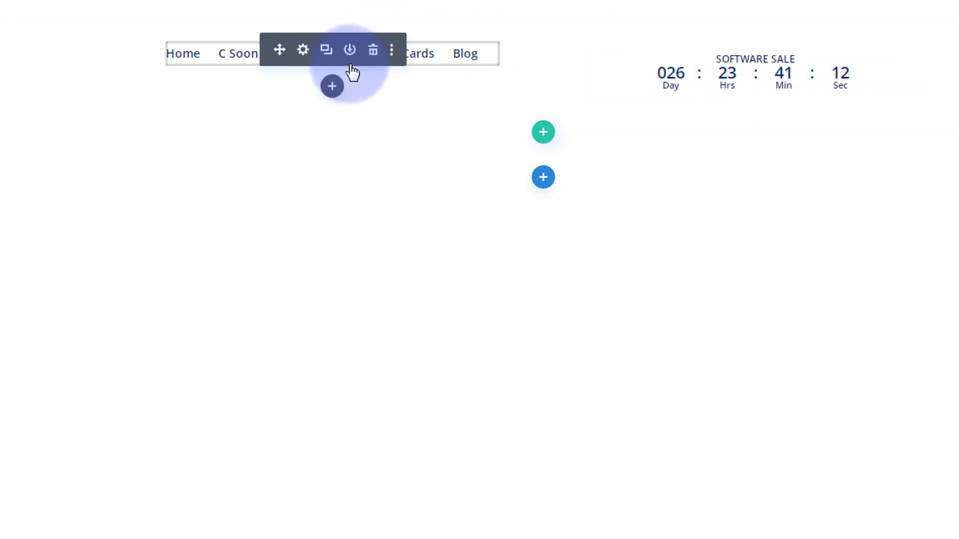
{"action": "left_click", "coordinate": [304, 54]}
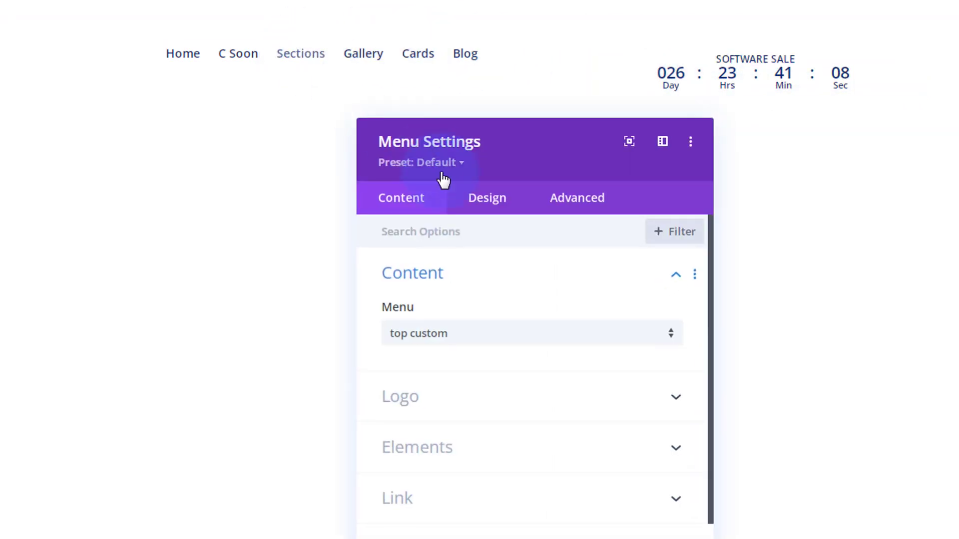
{"action": "left_click", "coordinate": [490, 200]}
{"action": "left_click", "coordinate": [509, 279]}
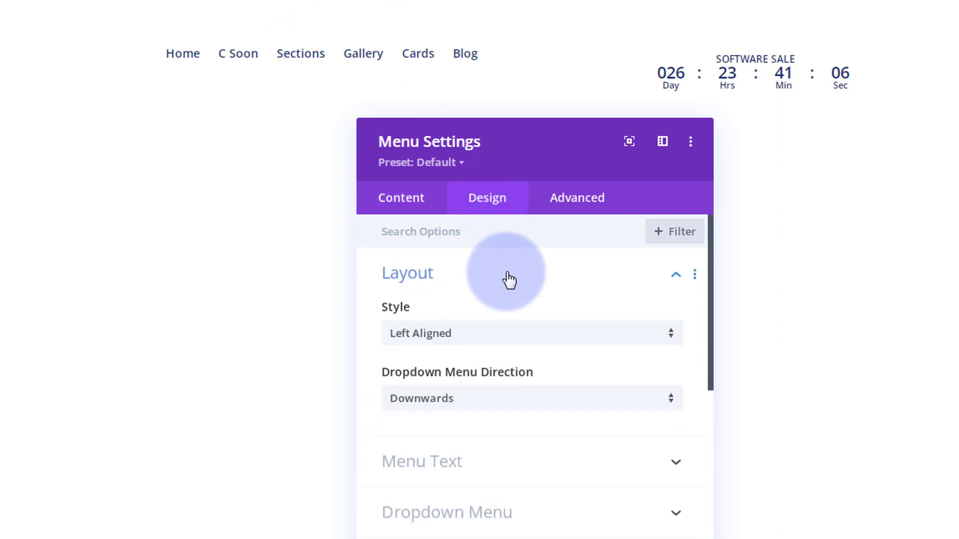
{"action": "left_click", "coordinate": [548, 343]}
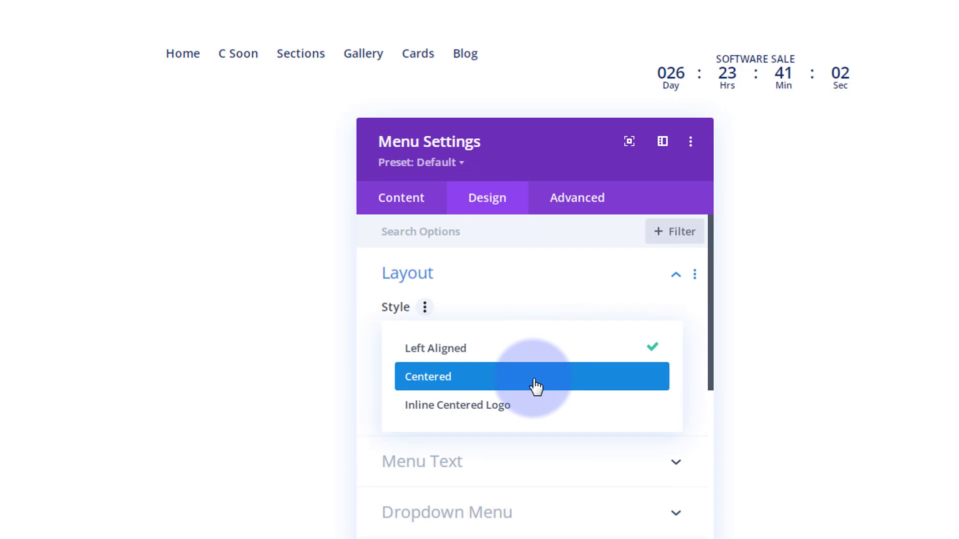
{"action": "left_click", "coordinate": [534, 385]}
{"action": "left_click", "coordinate": [484, 339]}
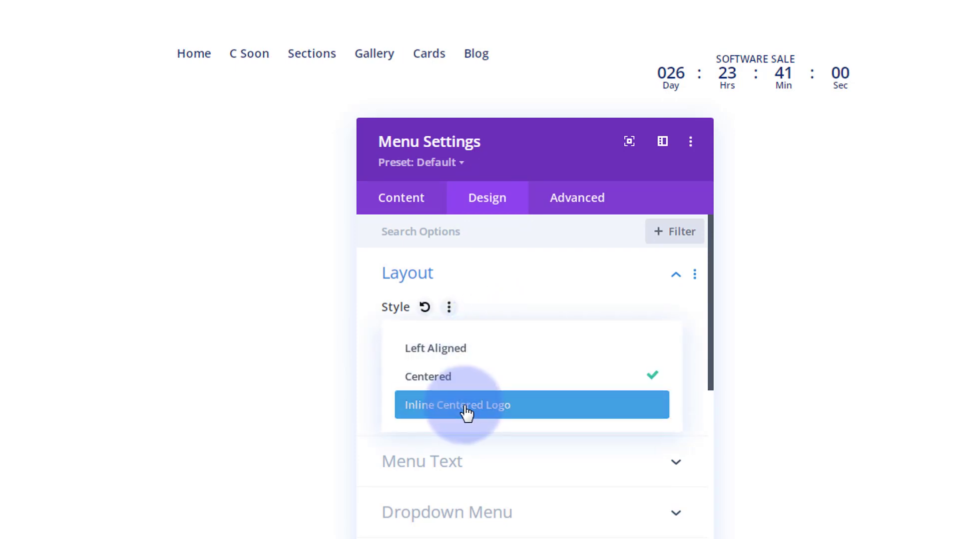
{"action": "left_click", "coordinate": [467, 376]}
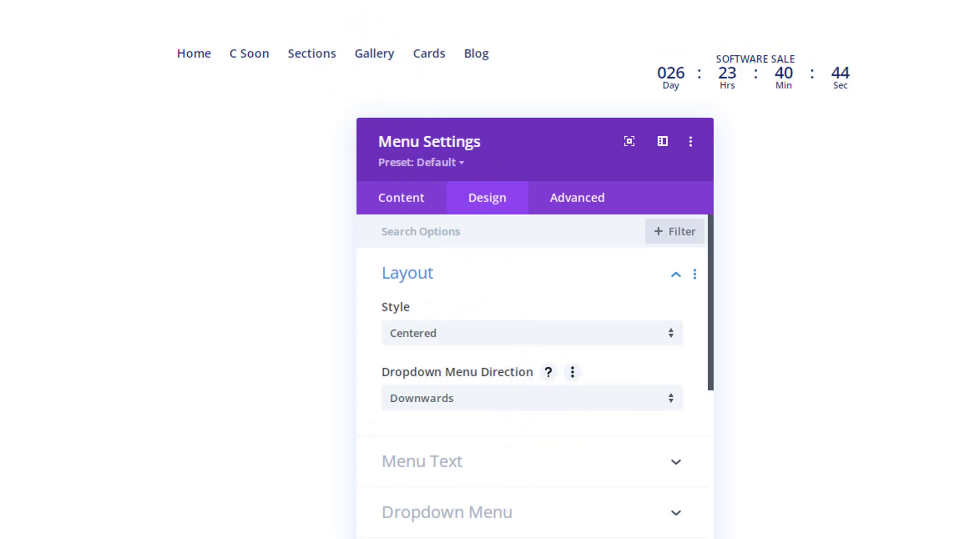
{"action": "left_click", "coordinate": [669, 538]}
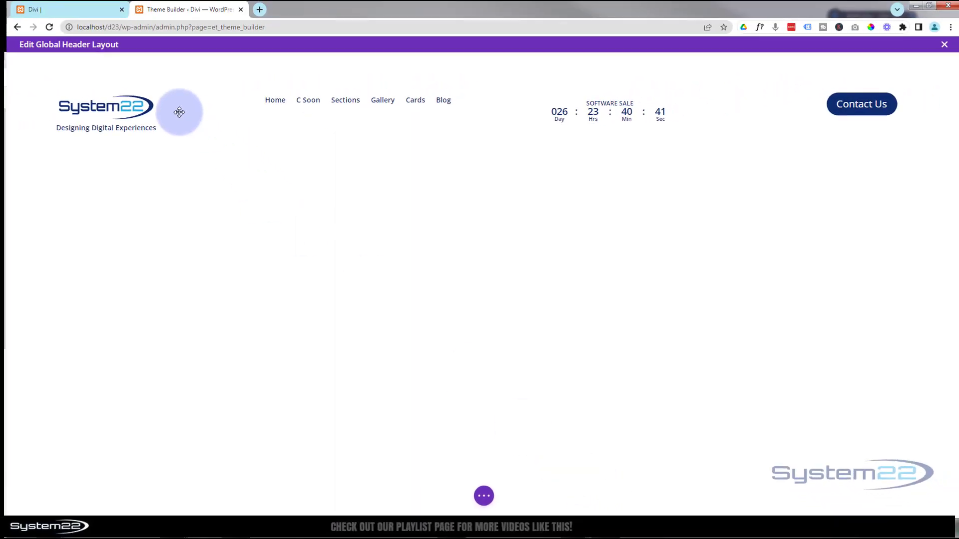
Step: Set the header section's top and bottom padding to 0px
{"action": "mouse_move", "coordinate": [162, 92]}
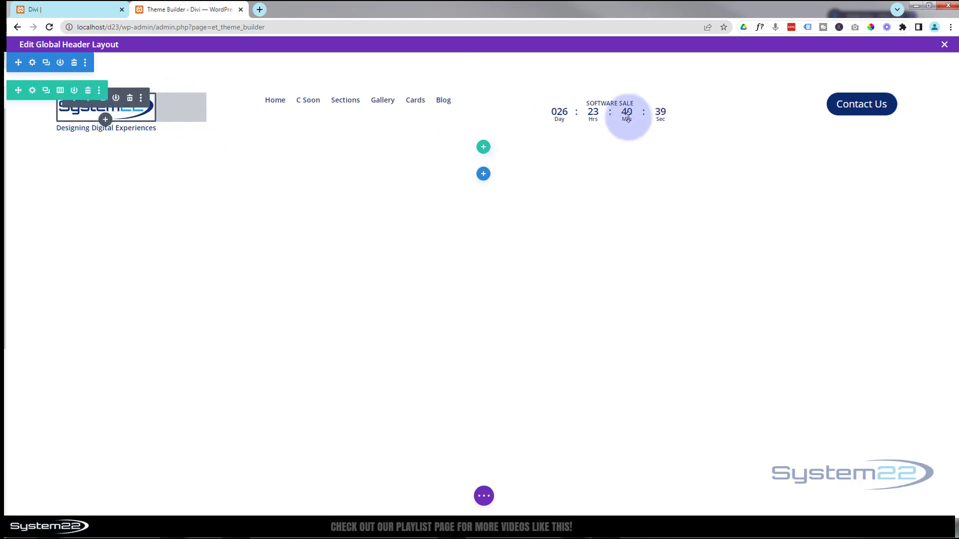
{"action": "mouse_move", "coordinate": [647, 117]}
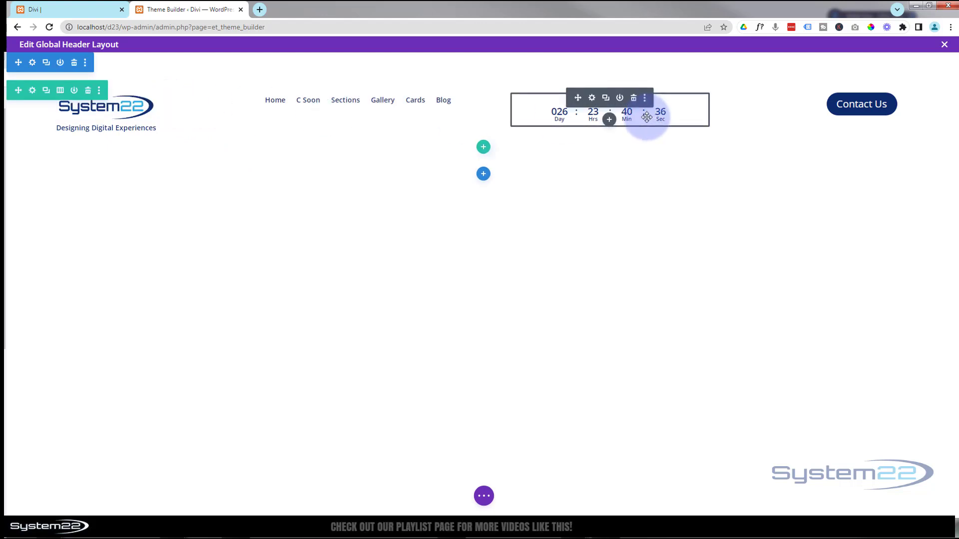
{"action": "left_click", "coordinate": [33, 63]}
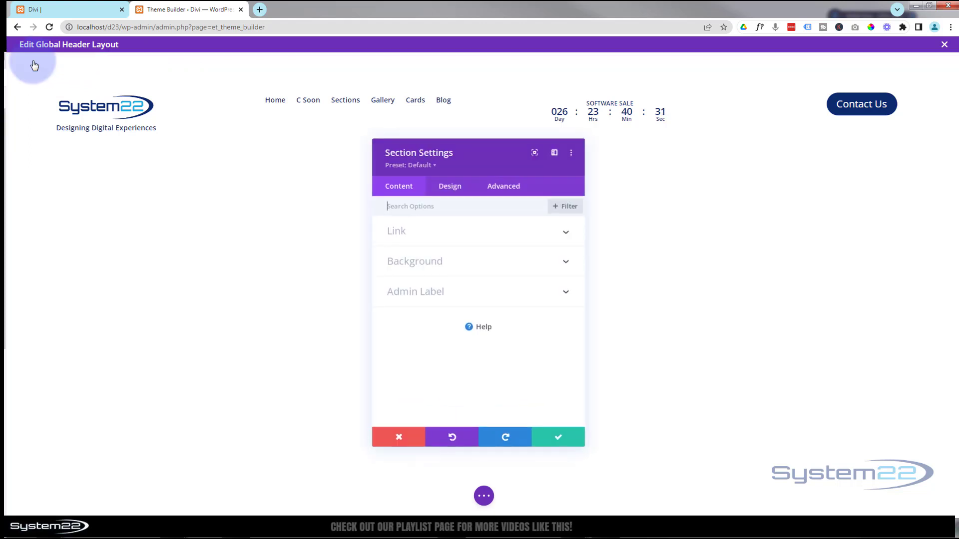
{"action": "left_click", "coordinate": [450, 188]}
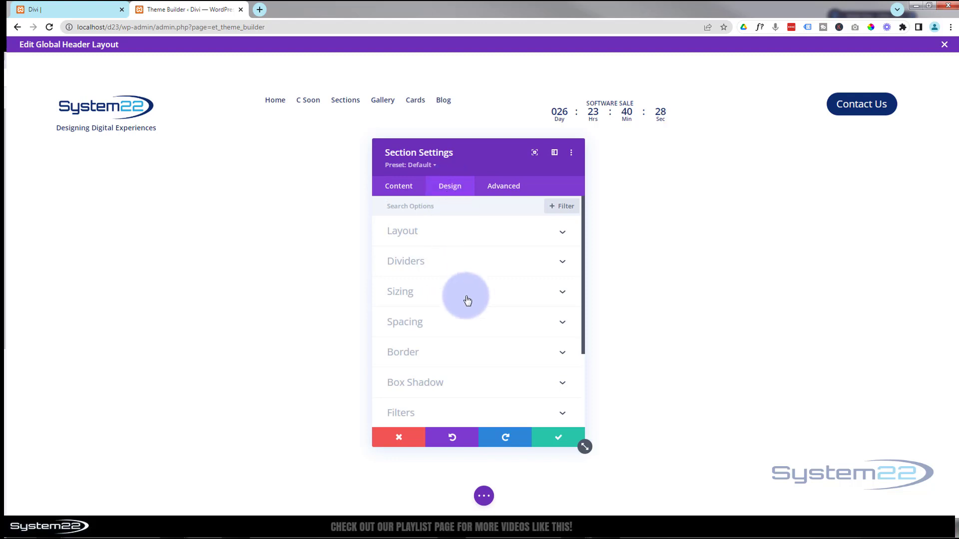
{"action": "left_click", "coordinate": [455, 323]}
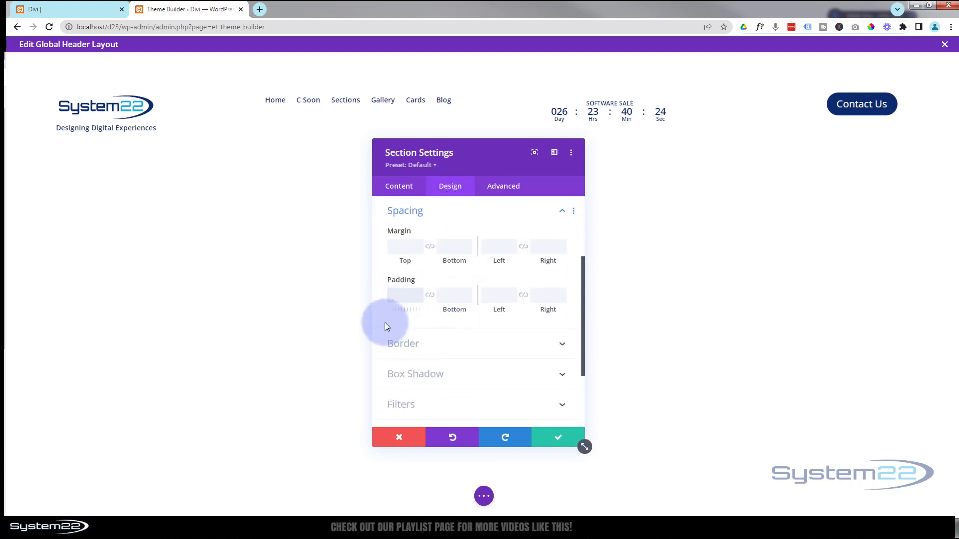
{"action": "type", "text": "0px"}
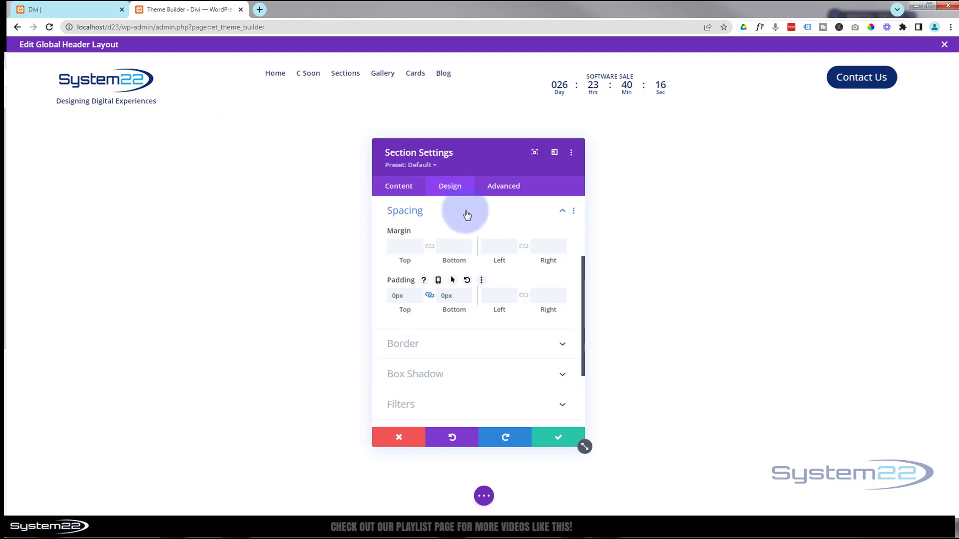
Step: Apply the first box shadow preset, with an even shadow on all sides, to the header section and save its settings
{"action": "scroll", "coordinate": [477, 229], "scroll_direction": "down", "scroll_amount": 1}
{"action": "scroll", "coordinate": [477, 228], "scroll_direction": "down", "scroll_amount": 2}
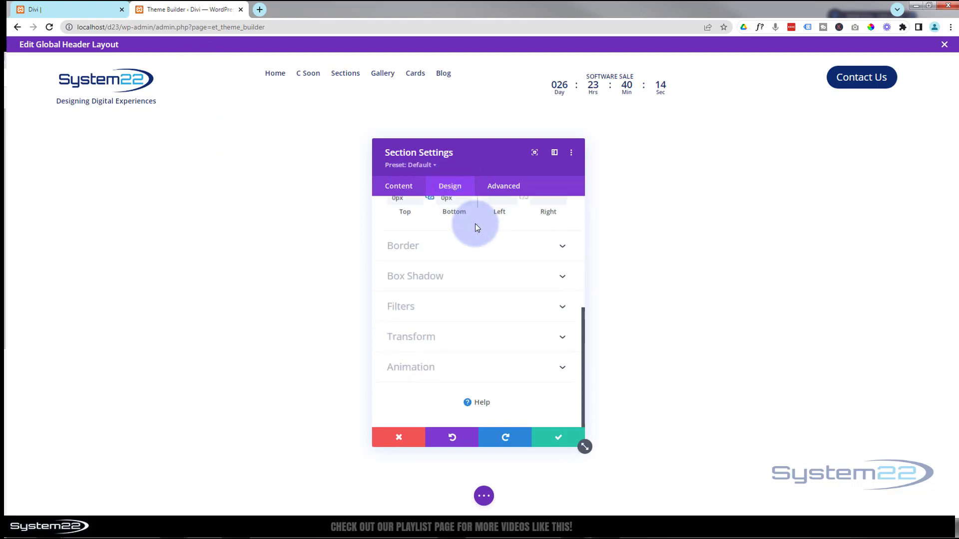
{"action": "left_click", "coordinate": [483, 282]}
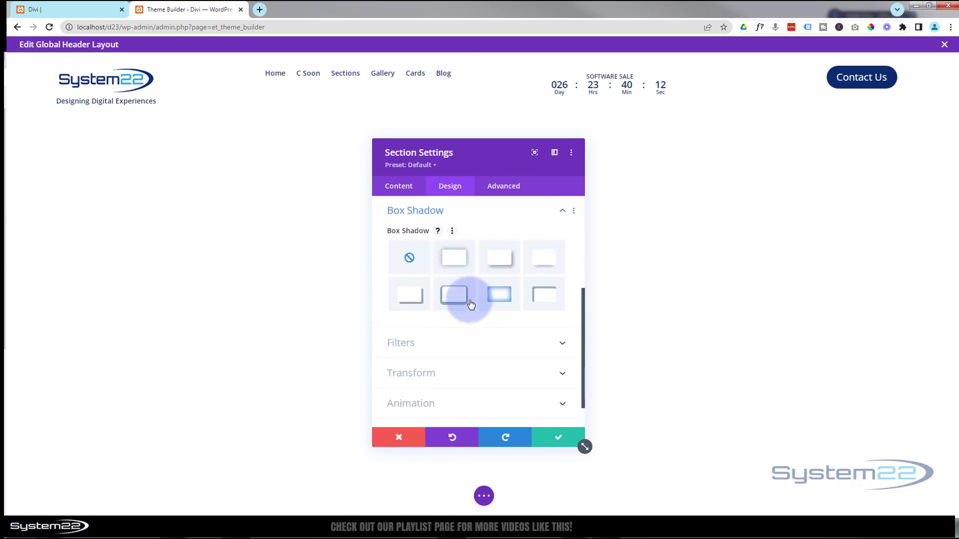
{"action": "left_click", "coordinate": [455, 263]}
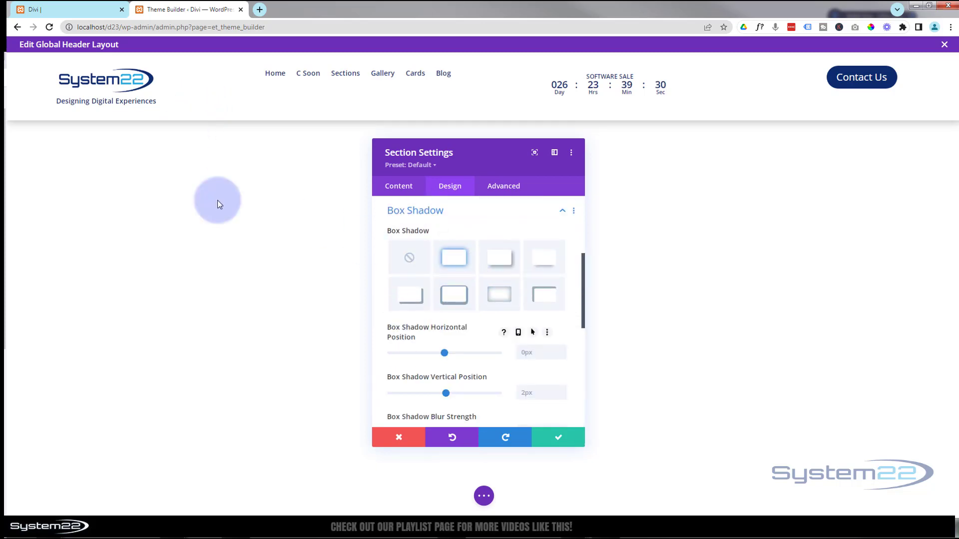
{"action": "left_click", "coordinate": [559, 440]}
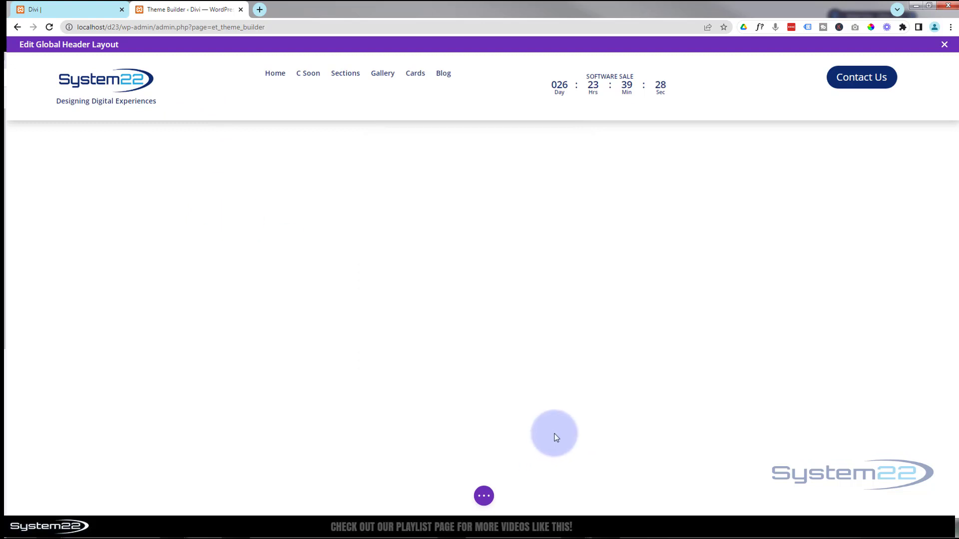
Step: Set the header row's top and bottom padding to 10px with the two values linked, and save the row settings
{"action": "mouse_move", "coordinate": [295, 91]}
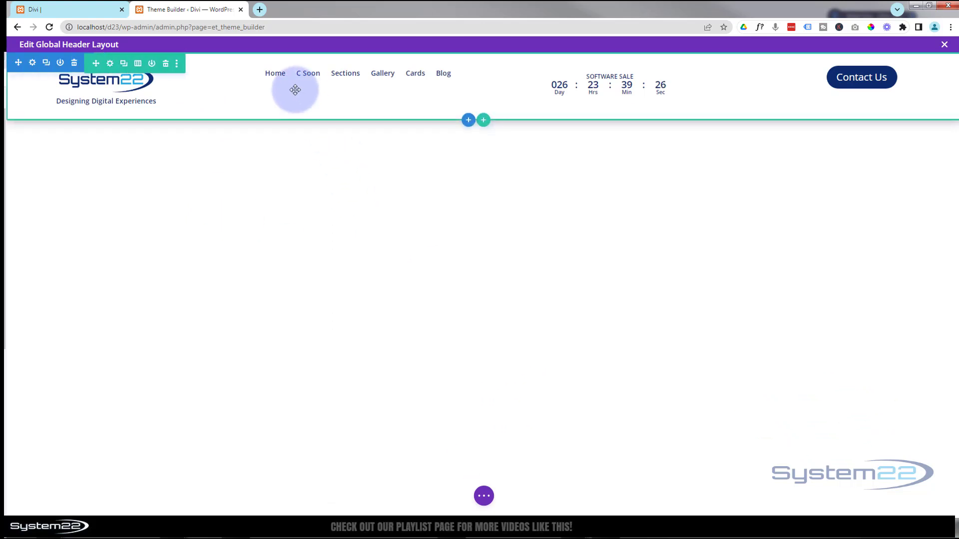
{"action": "left_click", "coordinate": [111, 65]}
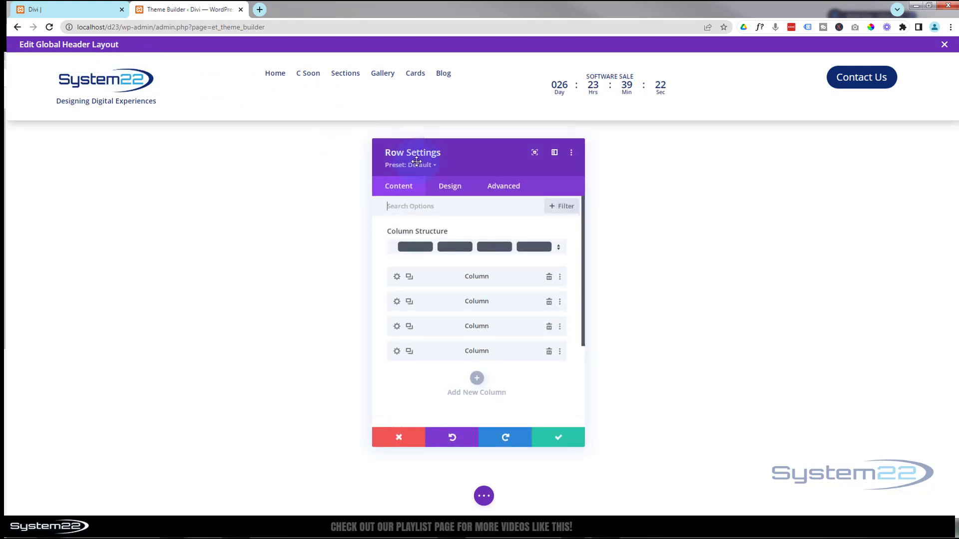
{"action": "left_click", "coordinate": [457, 187]}
{"action": "left_click", "coordinate": [499, 266]}
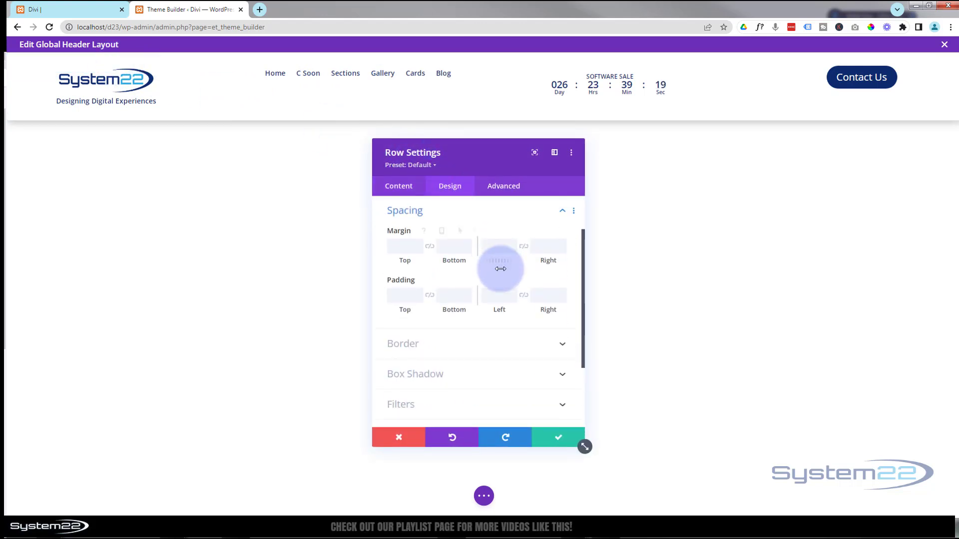
{"action": "left_click", "coordinate": [407, 292]}
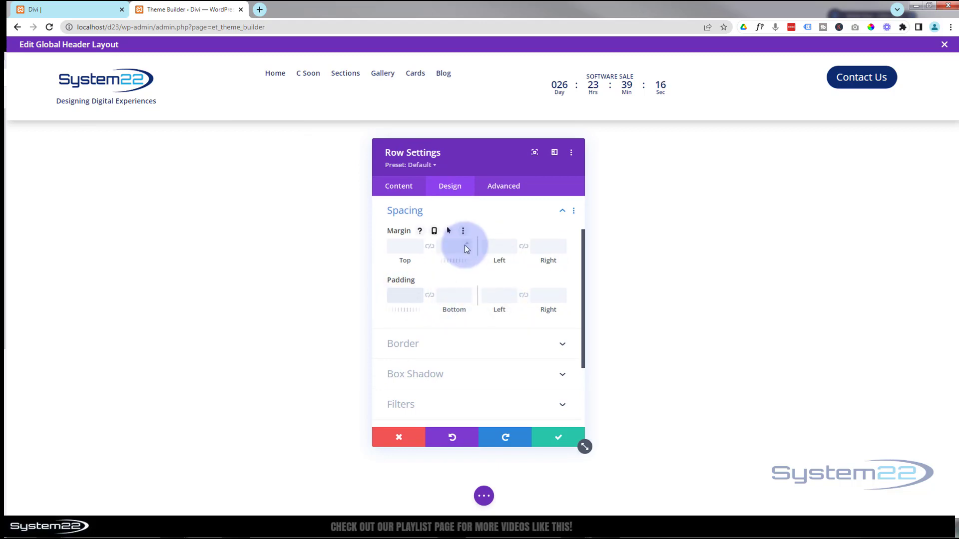
{"action": "type", "text": "10px"}
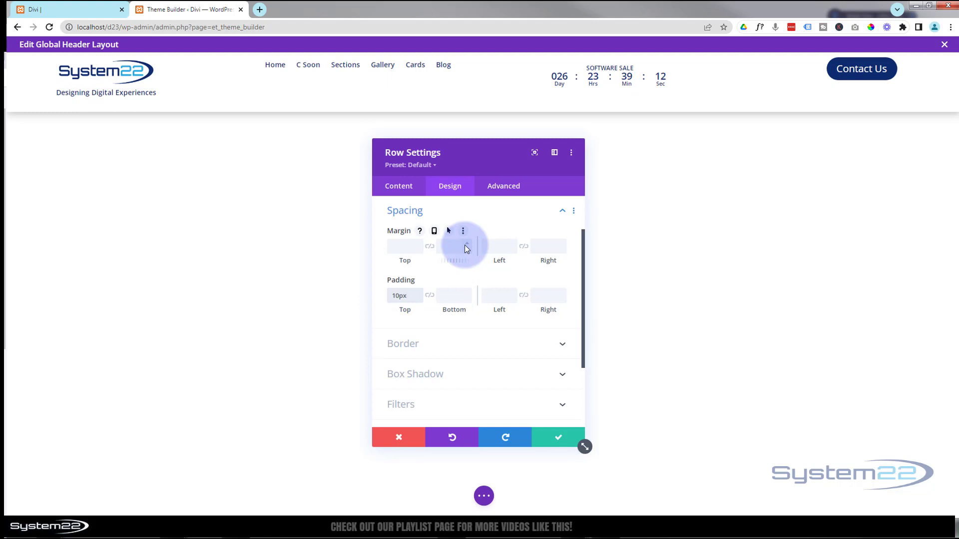
{"action": "left_click", "coordinate": [430, 295]}
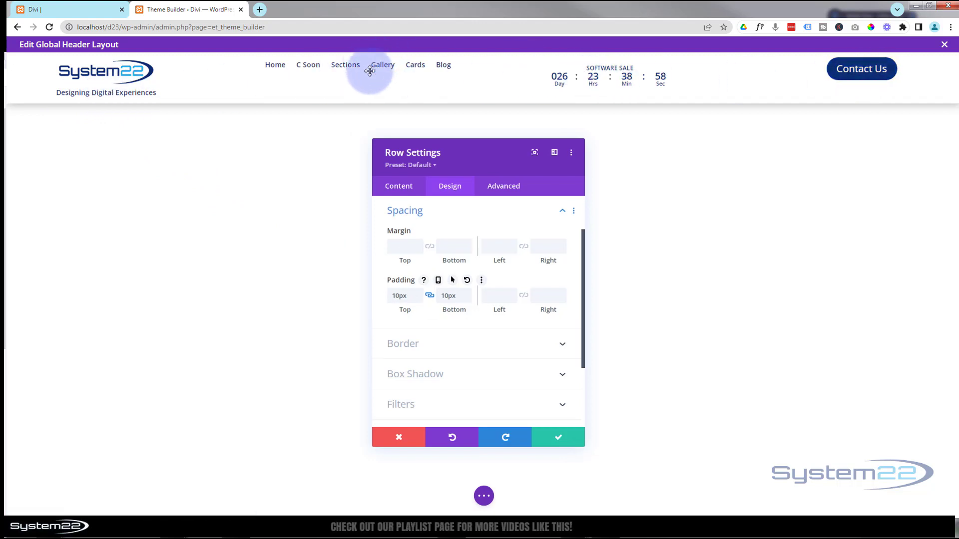
{"action": "left_click", "coordinate": [558, 437]}
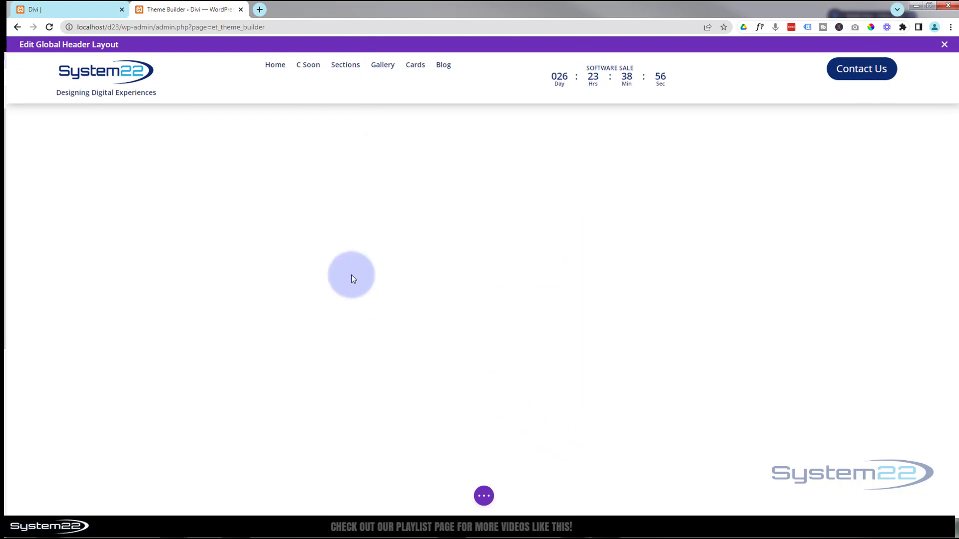
Step: Set the tagline text module's top margin to -7px and top padding to 0px, and save its settings
{"action": "mouse_move", "coordinate": [87, 95]}
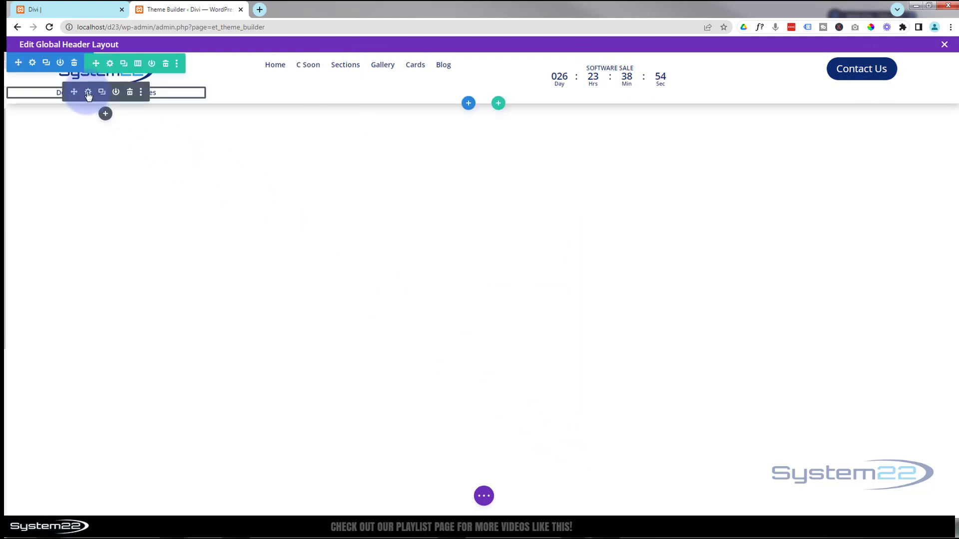
{"action": "left_click", "coordinate": [88, 93]}
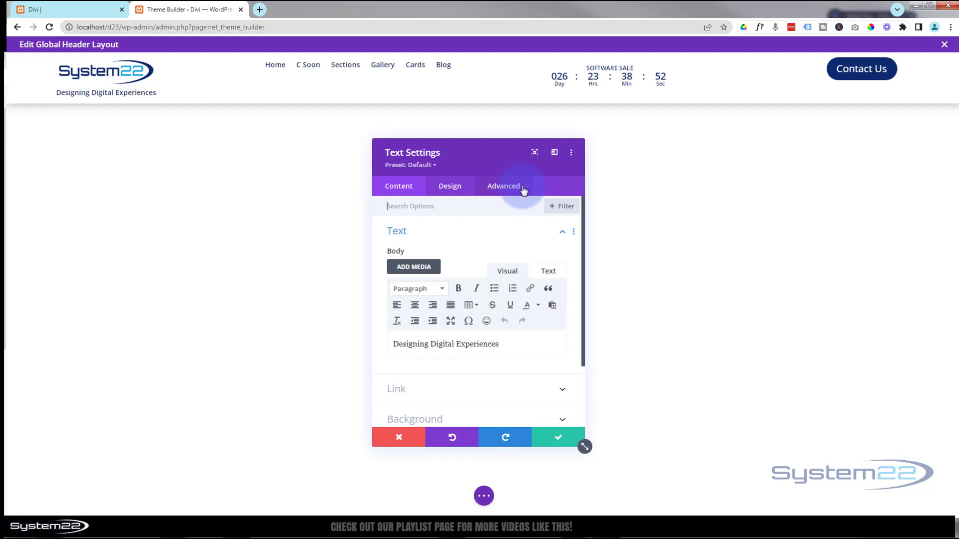
{"action": "left_click", "coordinate": [452, 187]}
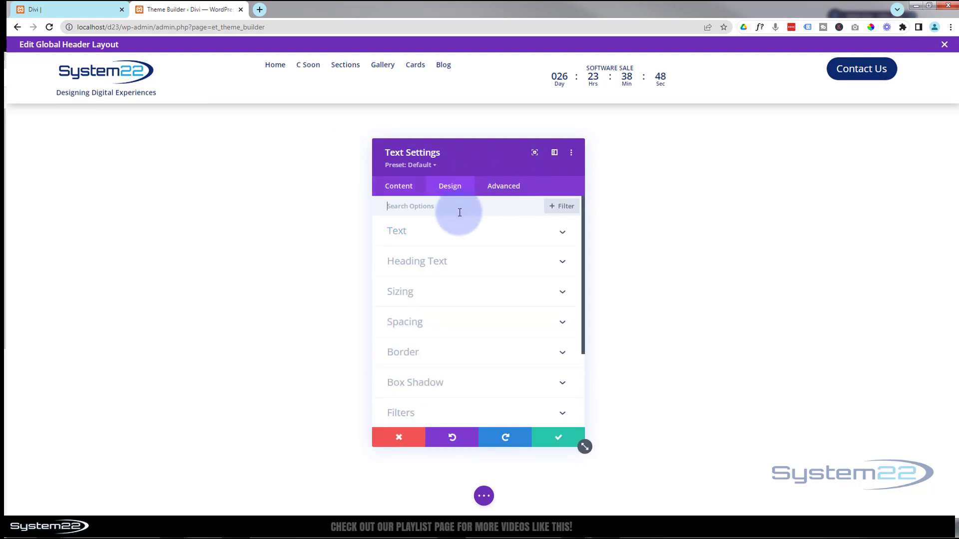
{"action": "left_click", "coordinate": [447, 322]}
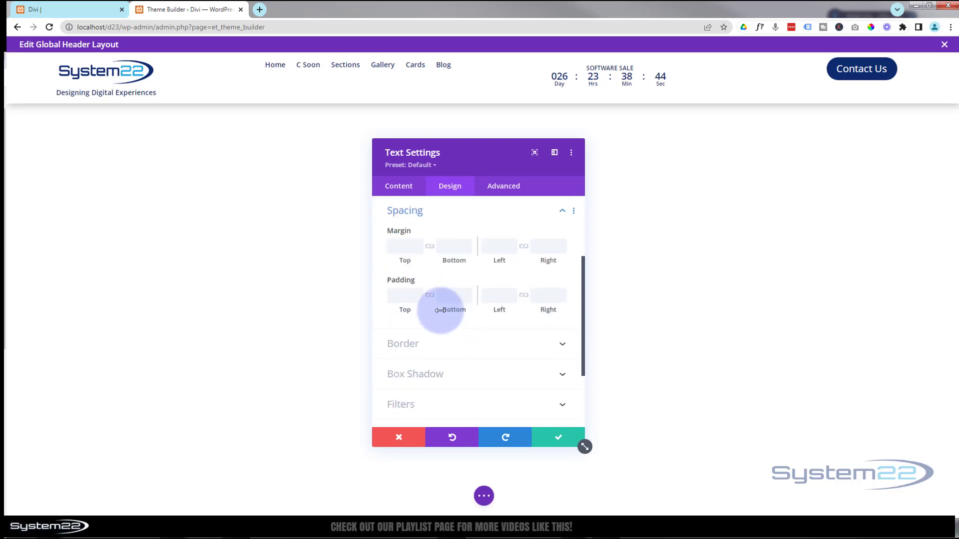
{"action": "left_click", "coordinate": [401, 247]}
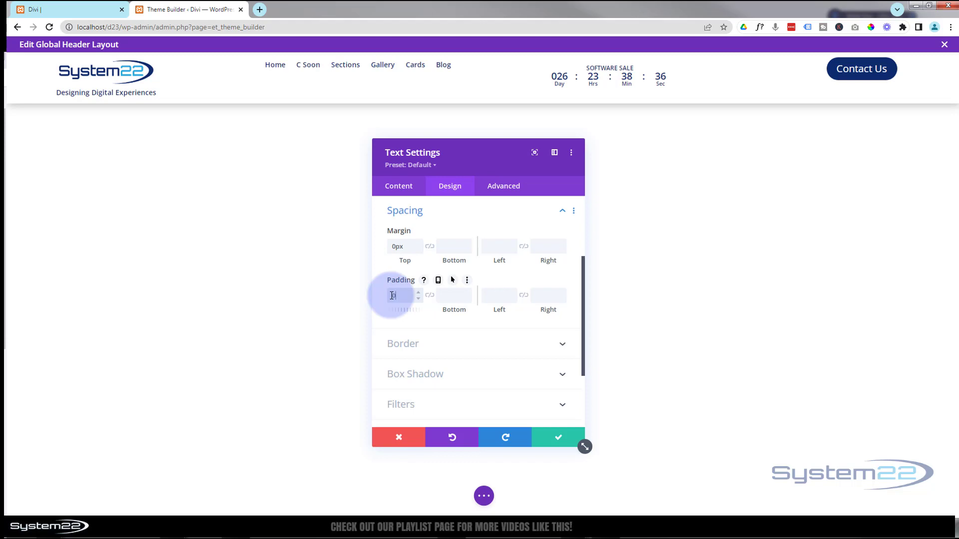
{"action": "left_click", "coordinate": [418, 250]}
{"action": "left_click", "coordinate": [418, 250]}
{"action": "left_click", "coordinate": [418, 250]}
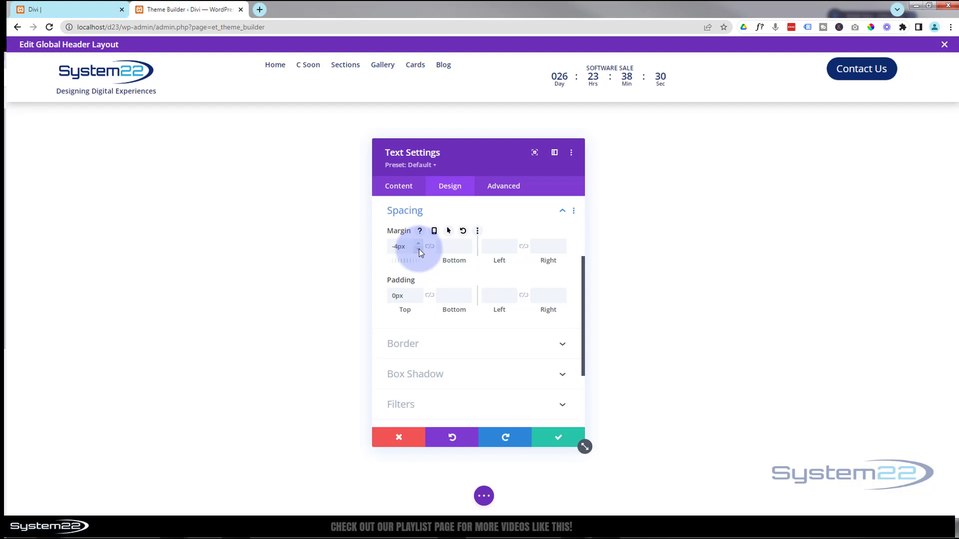
{"action": "left_click", "coordinate": [419, 250]}
{"action": "left_click", "coordinate": [418, 250]}
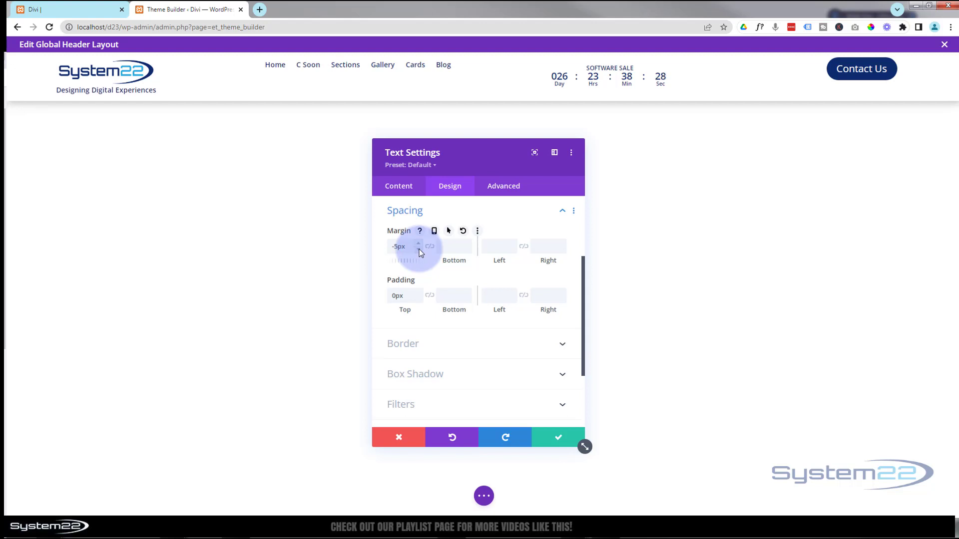
{"action": "left_click", "coordinate": [418, 249]}
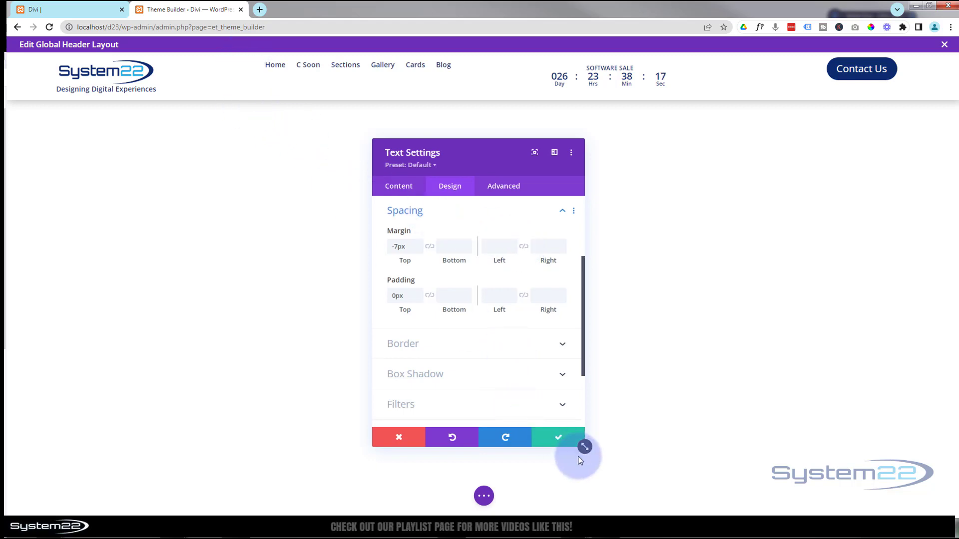
{"action": "left_click", "coordinate": [560, 439]}
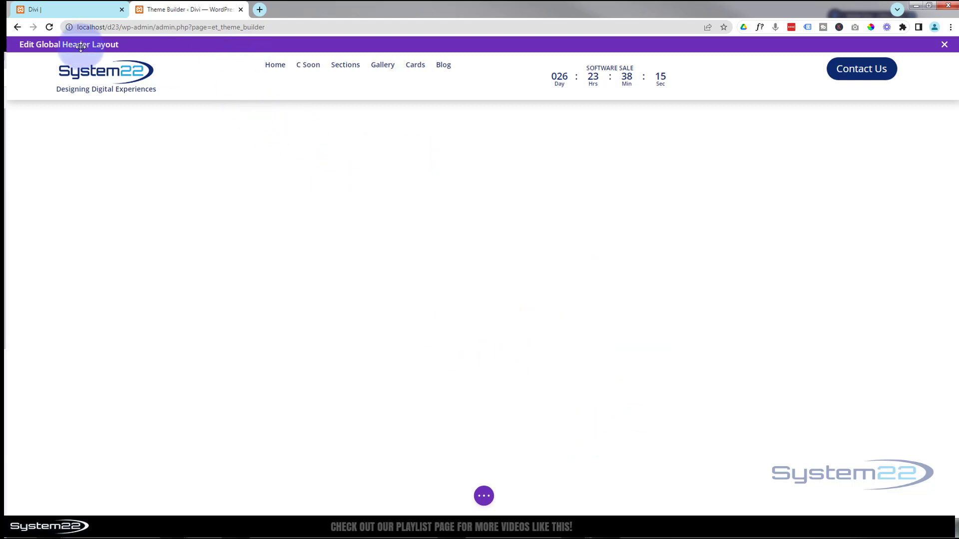
Step: Set the header row's linked top and bottom padding to 15px and save the row settings
{"action": "mouse_move", "coordinate": [53, 68]}
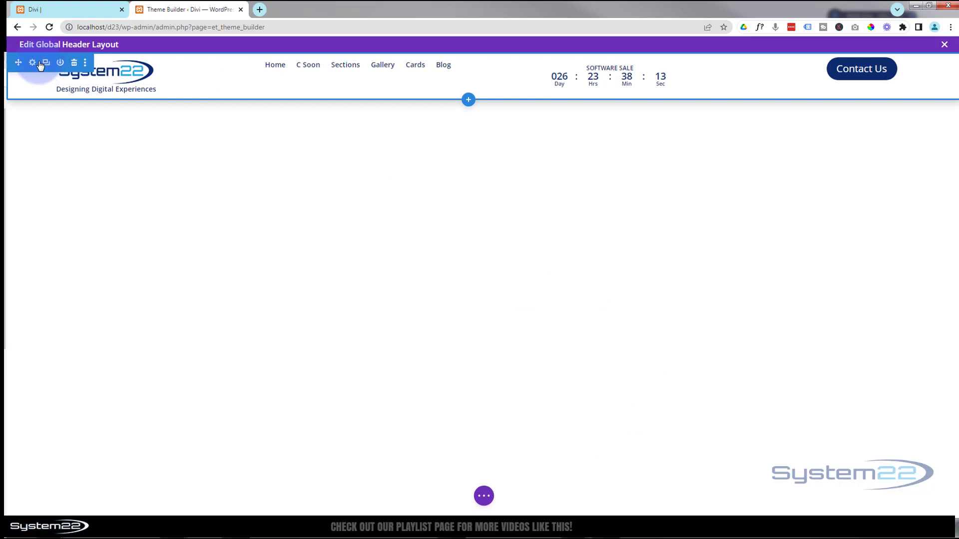
{"action": "mouse_move", "coordinate": [100, 69]}
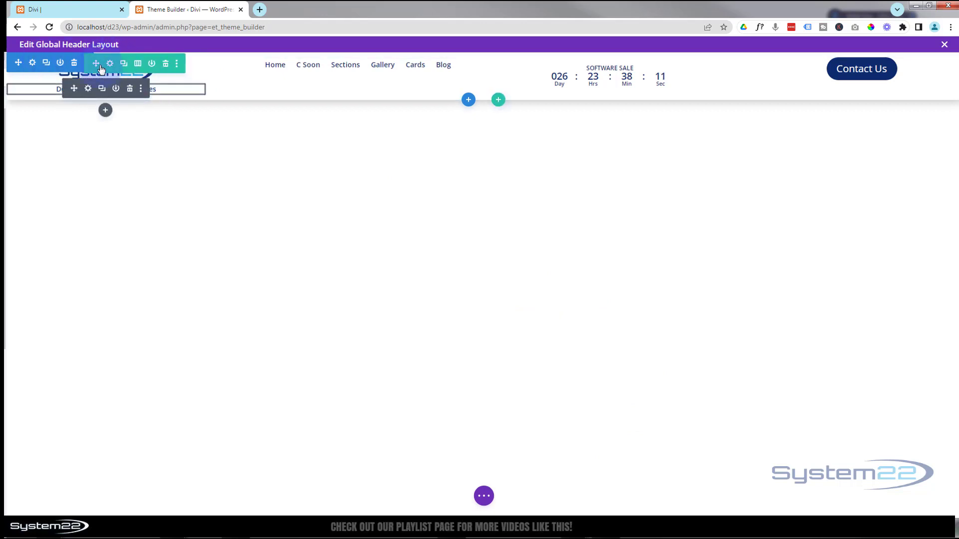
{"action": "left_click", "coordinate": [110, 65]}
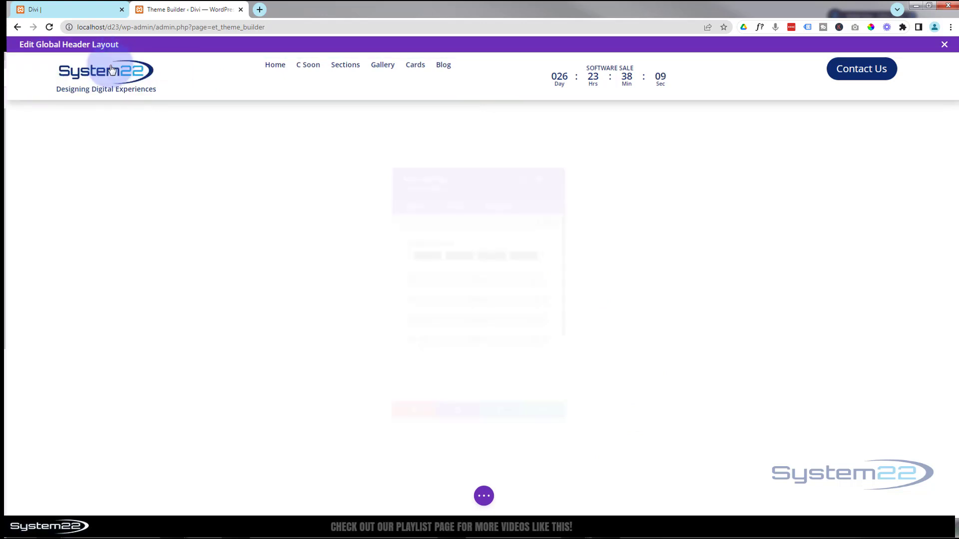
{"action": "left_click", "coordinate": [459, 192]}
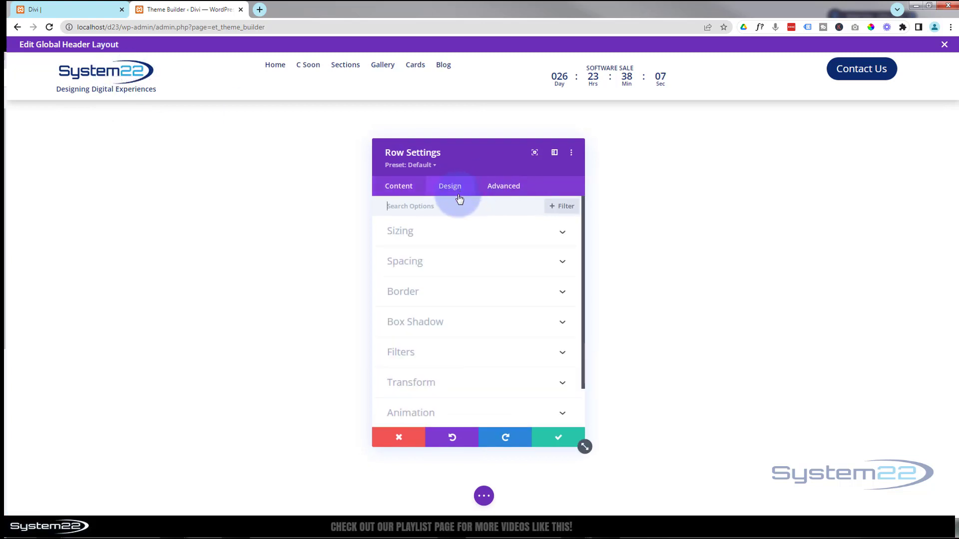
{"action": "left_click", "coordinate": [489, 266]}
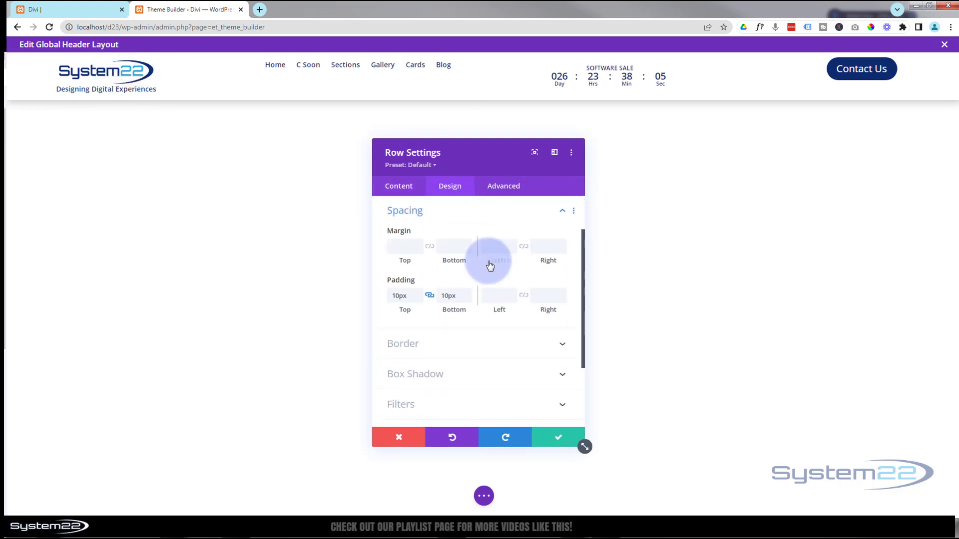
{"action": "left_click", "coordinate": [429, 294]}
{"action": "left_click", "coordinate": [418, 293]}
{"action": "left_click", "coordinate": [418, 293]}
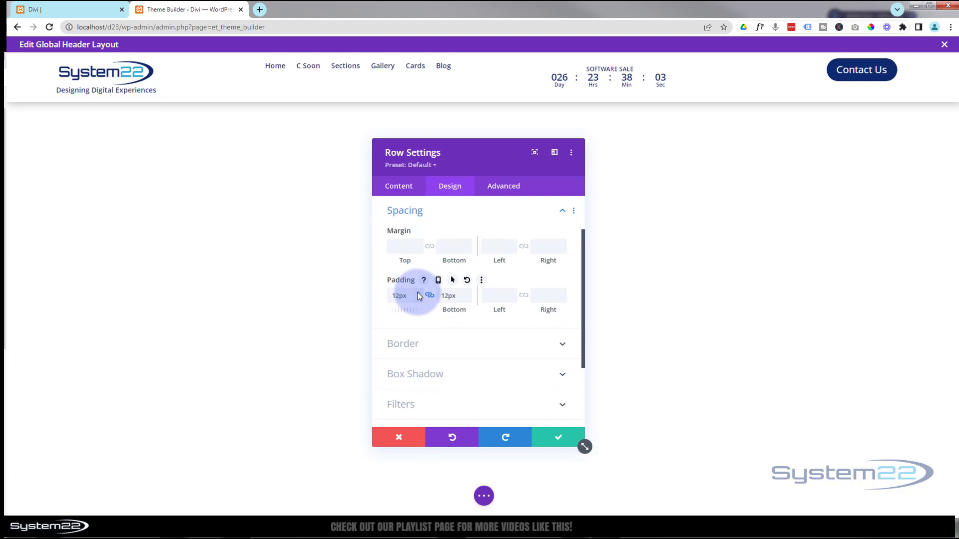
{"action": "left_click", "coordinate": [418, 293]}
{"action": "left_click", "coordinate": [418, 292]}
{"action": "left_click", "coordinate": [419, 293]}
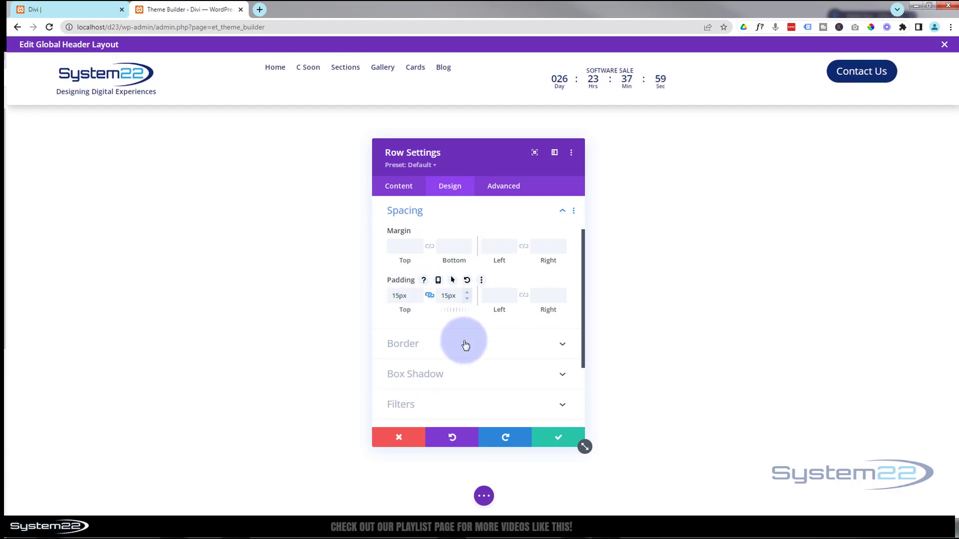
{"action": "left_click", "coordinate": [567, 442]}
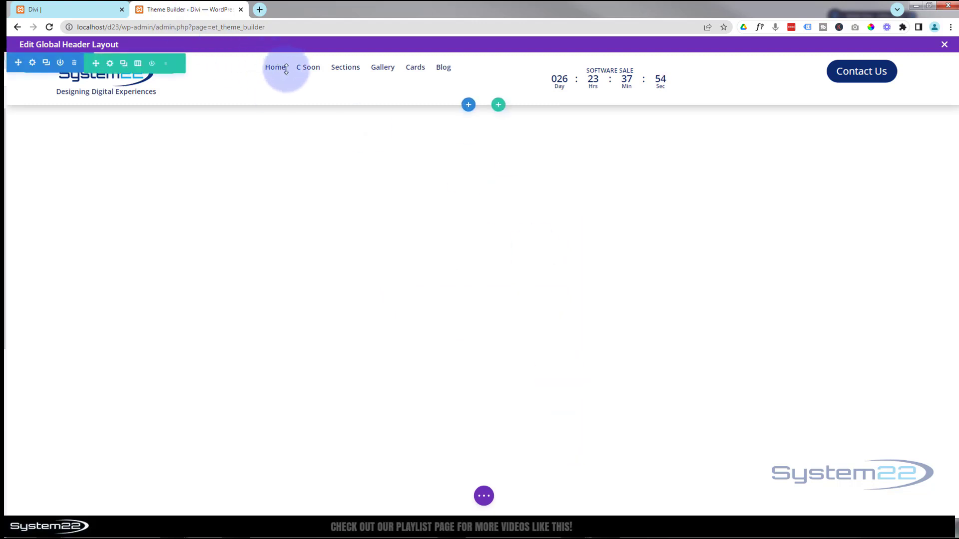
Step: Set the header menu module's top padding to 22px and save its settings
{"action": "mouse_move", "coordinate": [284, 70]}
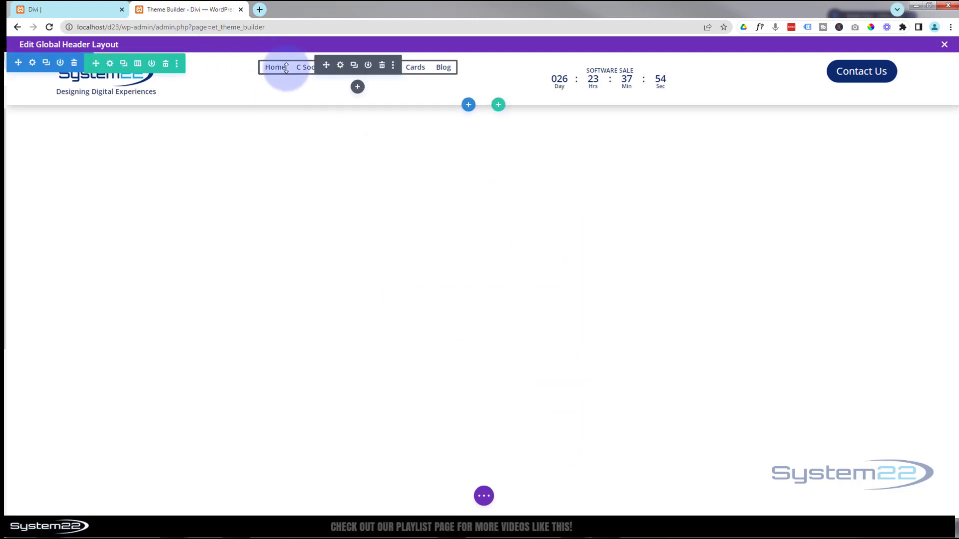
{"action": "left_click", "coordinate": [340, 65]}
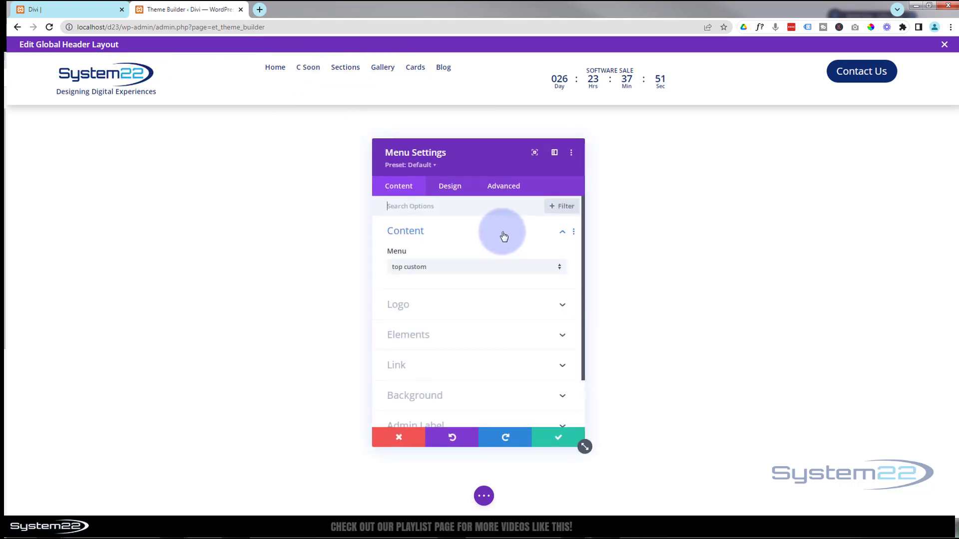
{"action": "left_click", "coordinate": [450, 190]}
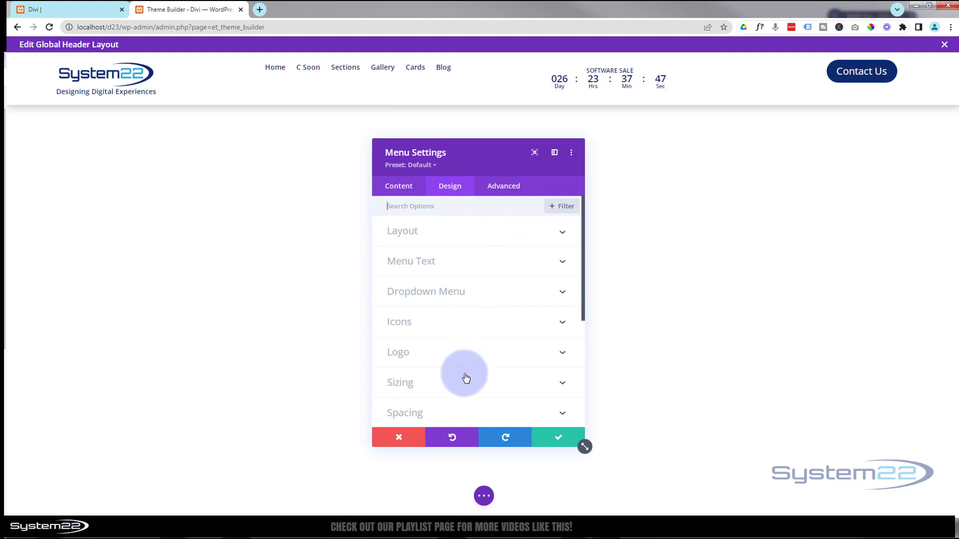
{"action": "left_click", "coordinate": [467, 404]}
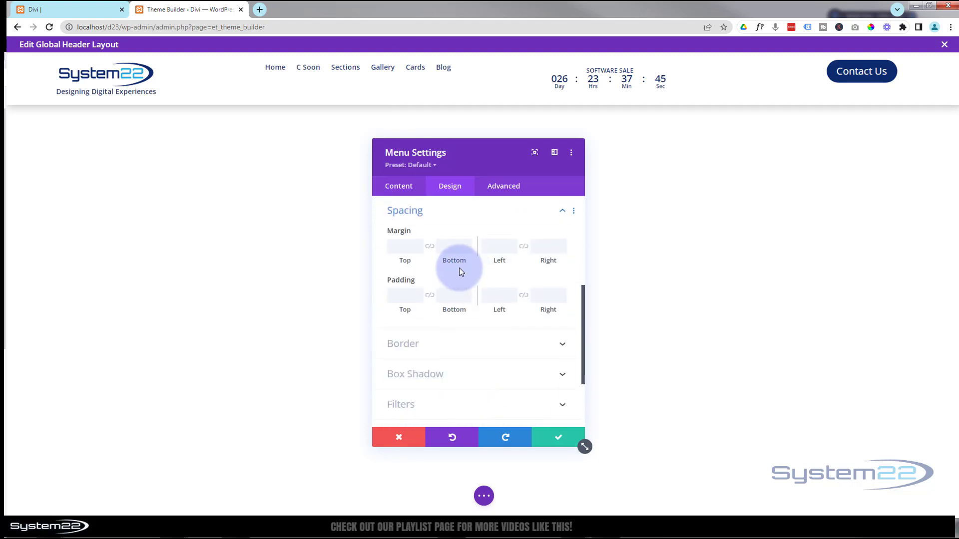
{"action": "left_click", "coordinate": [405, 295]}
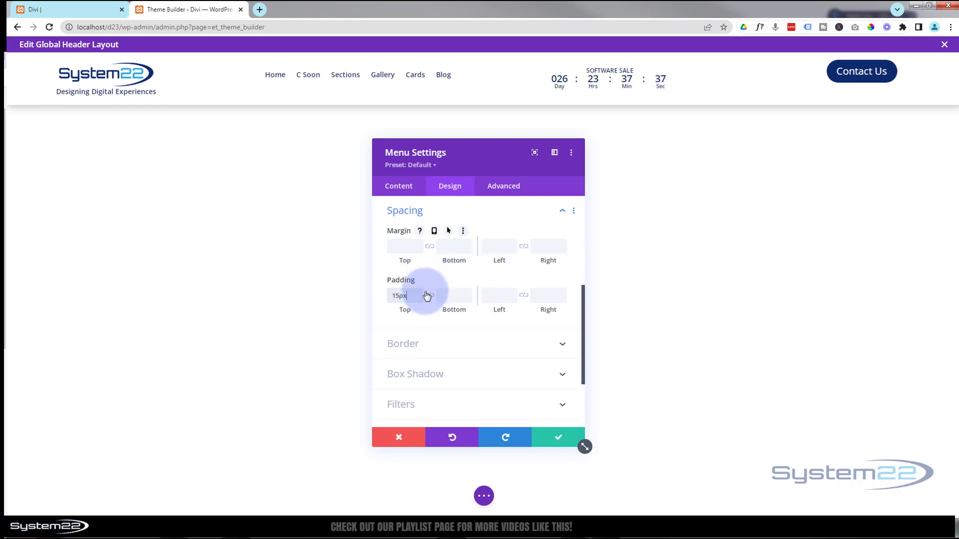
{"action": "key", "text": "Up"}
{"action": "key", "text": "Up"}
{"action": "key", "text": "Up"}
{"action": "key", "text": "Up"}
{"action": "key", "text": "Up"}
{"action": "key", "text": "Up"}
{"action": "key", "text": "Up"}
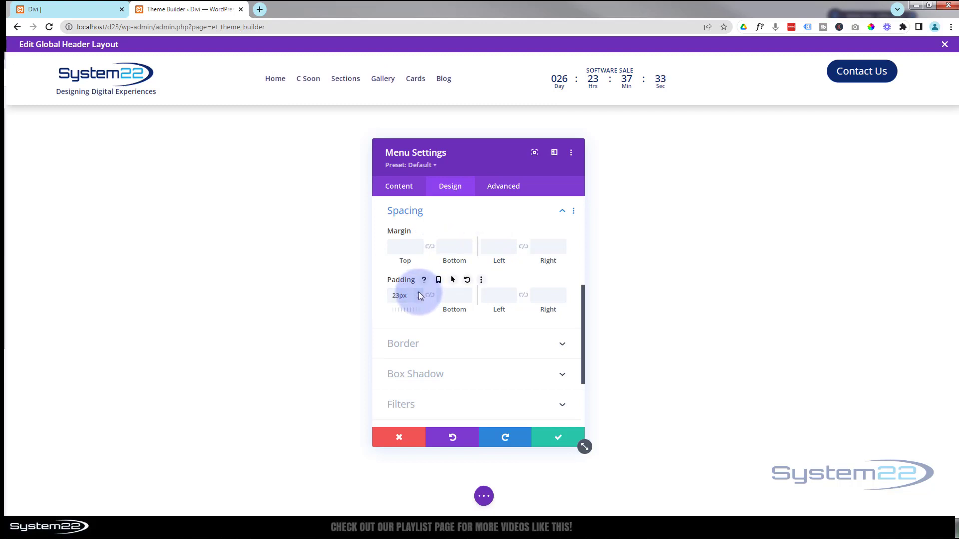
{"action": "left_click", "coordinate": [418, 299]}
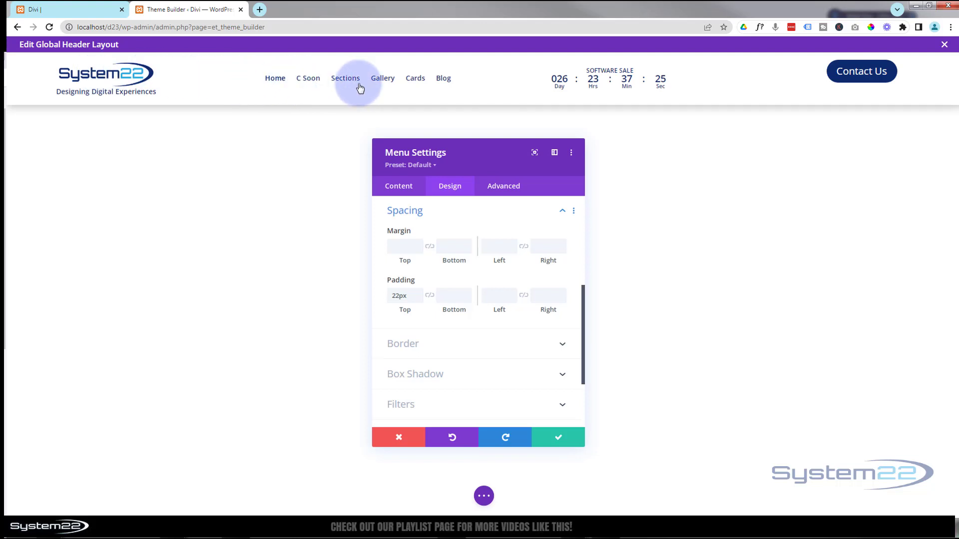
{"action": "left_click", "coordinate": [559, 439]}
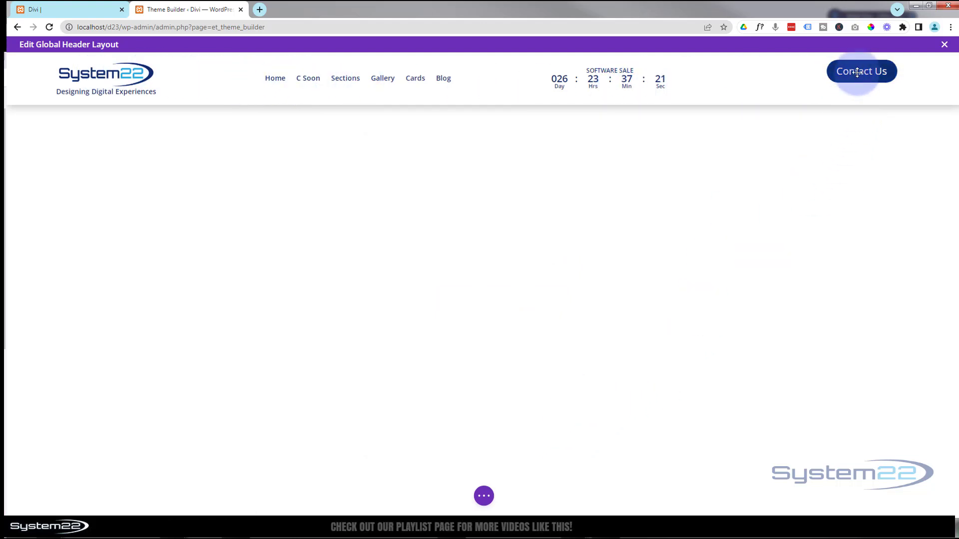
Step: Set the Contact Us button module's top margin to 15px and save its settings
{"action": "mouse_move", "coordinate": [857, 73]}
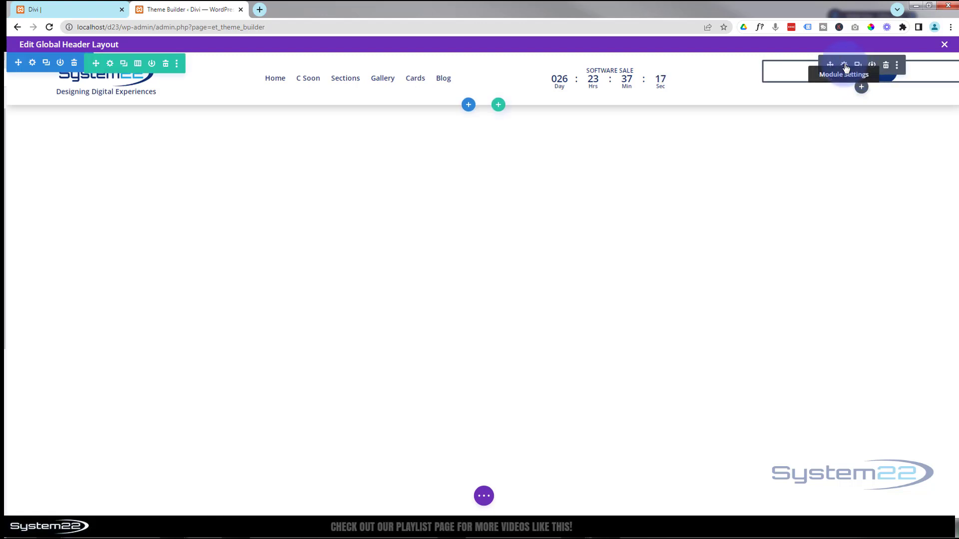
{"action": "left_click", "coordinate": [846, 66]}
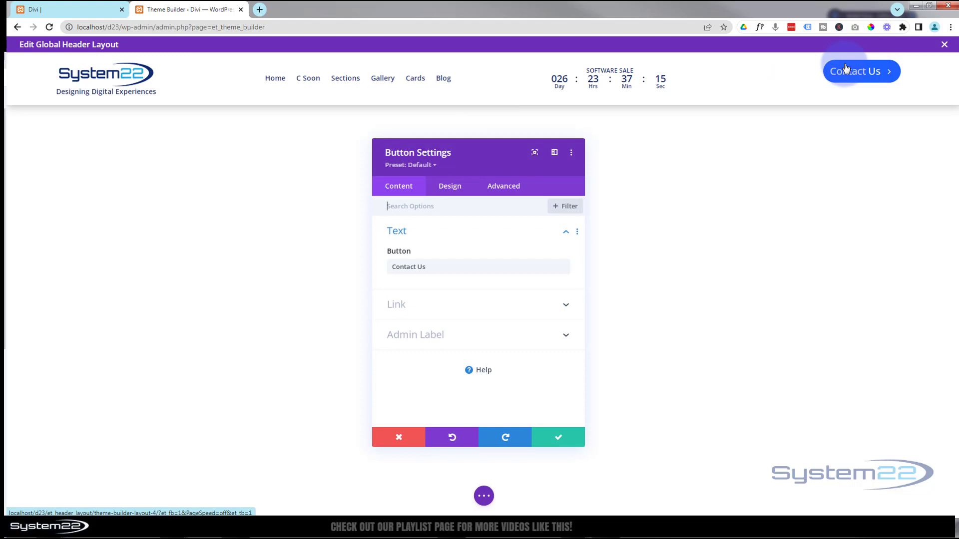
{"action": "left_click", "coordinate": [450, 190]}
{"action": "scroll", "coordinate": [455, 245], "scroll_direction": "down", "scroll_amount": 1}
{"action": "scroll", "coordinate": [455, 245], "scroll_direction": "down", "scroll_amount": 1}
{"action": "left_click", "coordinate": [464, 249]}
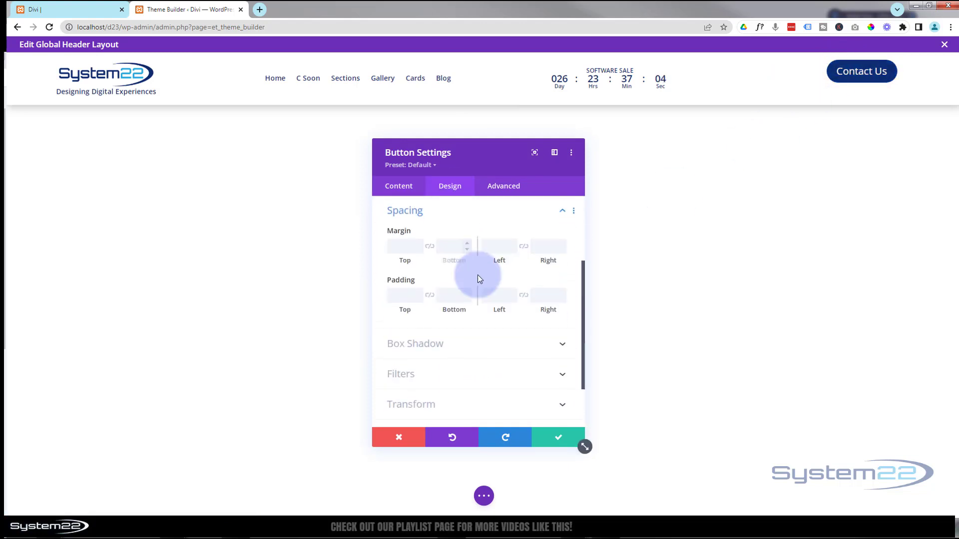
{"action": "left_click", "coordinate": [403, 246]}
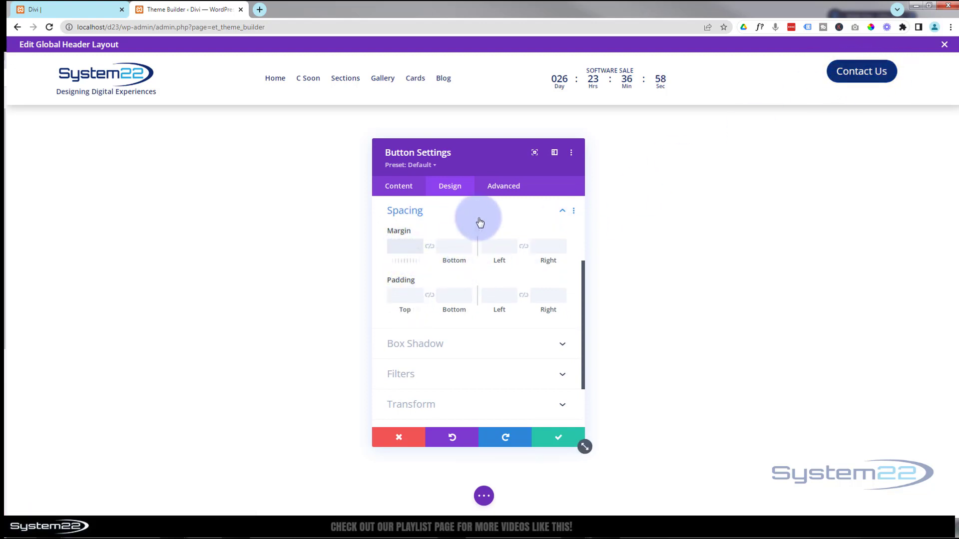
{"action": "type", "text": "20"}
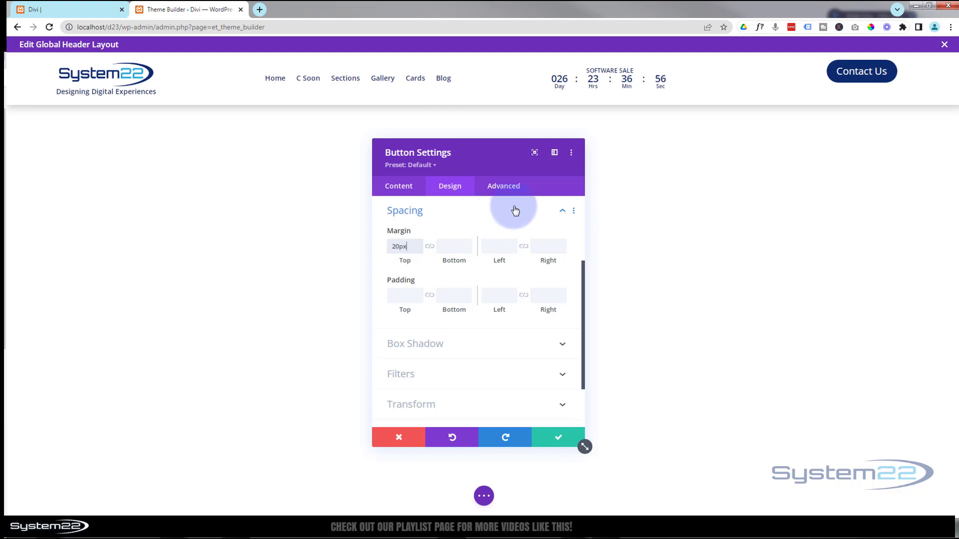
{"action": "left_click", "coordinate": [418, 250]}
{"action": "left_click", "coordinate": [418, 250]}
{"action": "left_click", "coordinate": [418, 251]}
{"action": "left_click", "coordinate": [418, 250]}
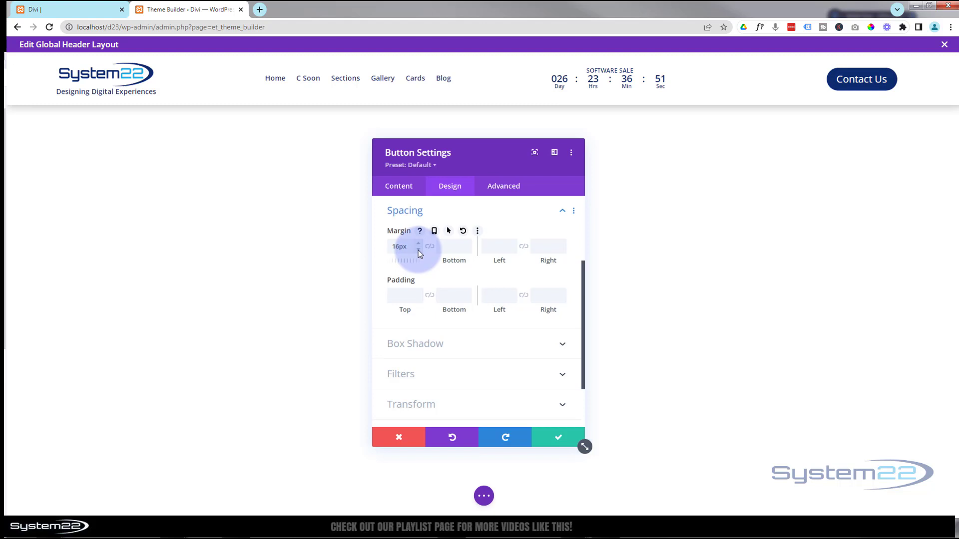
{"action": "left_click", "coordinate": [418, 251]}
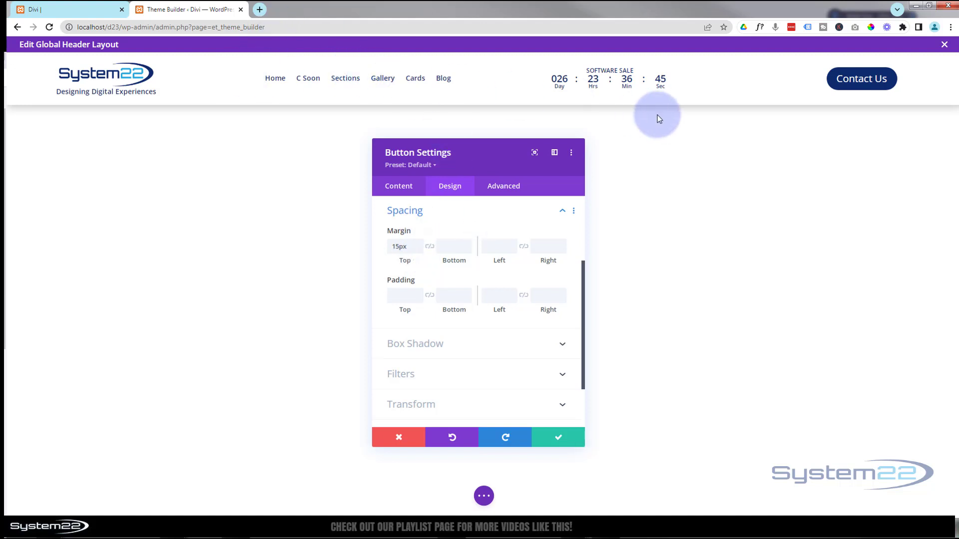
{"action": "left_click", "coordinate": [560, 440]}
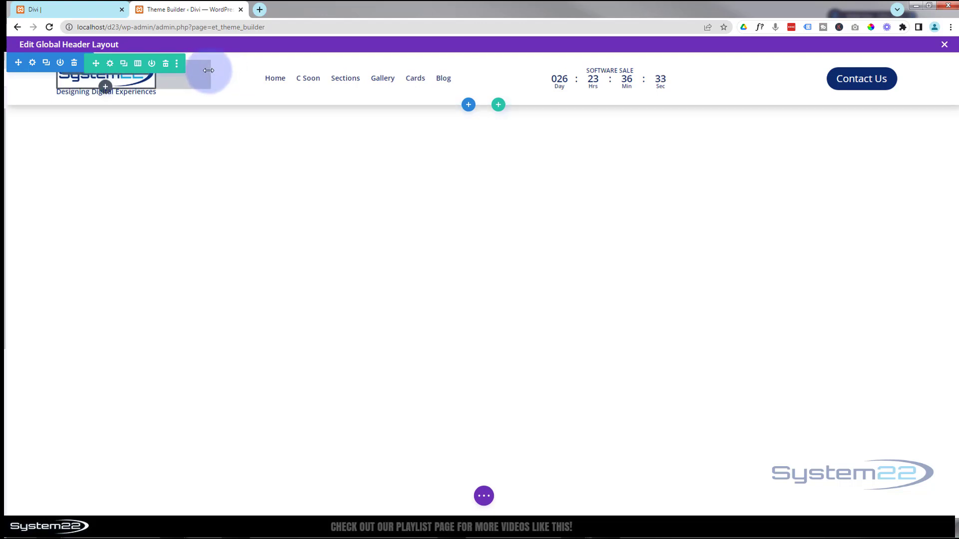
Step: Add the neon-lit computer desk picture from the media library as the header section's background image
{"action": "left_click", "coordinate": [33, 64]}
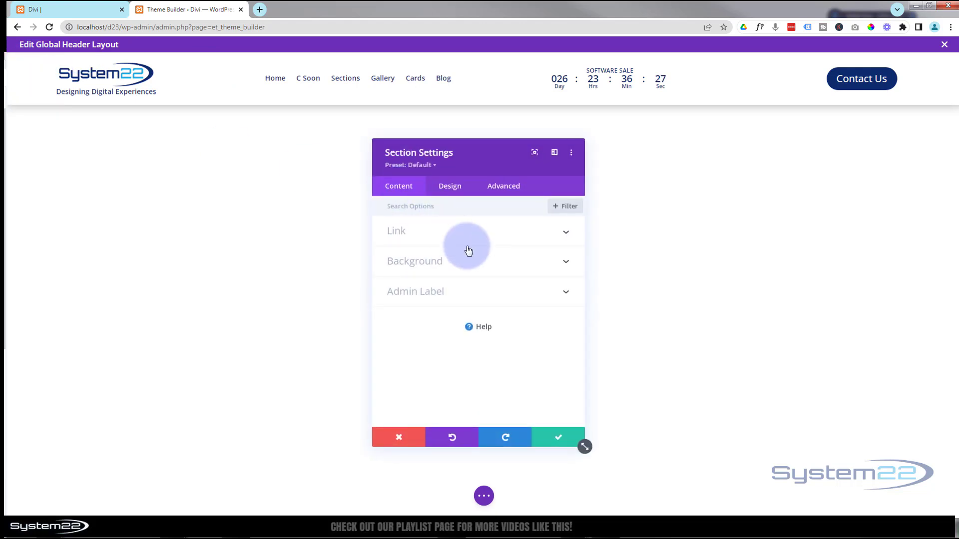
{"action": "left_click", "coordinate": [465, 263]}
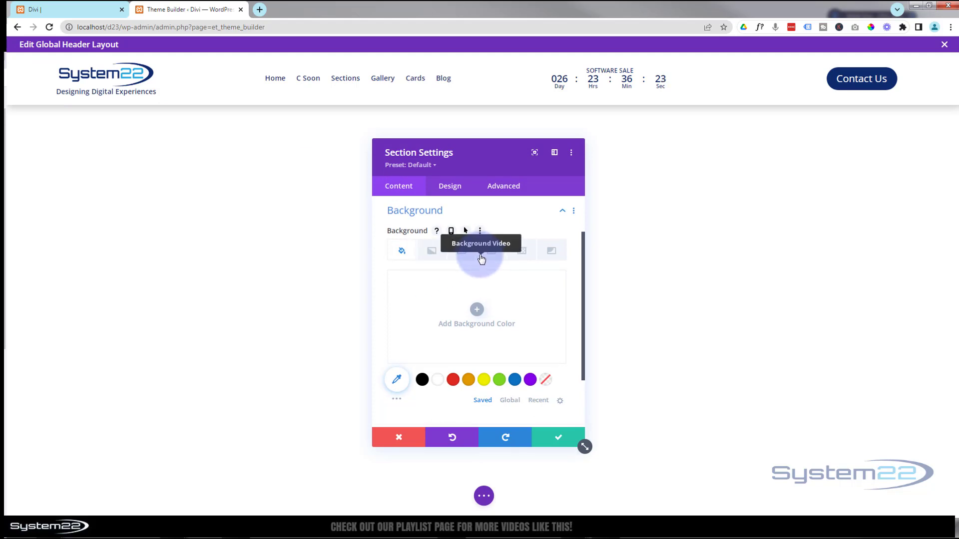
{"action": "left_click", "coordinate": [464, 252]}
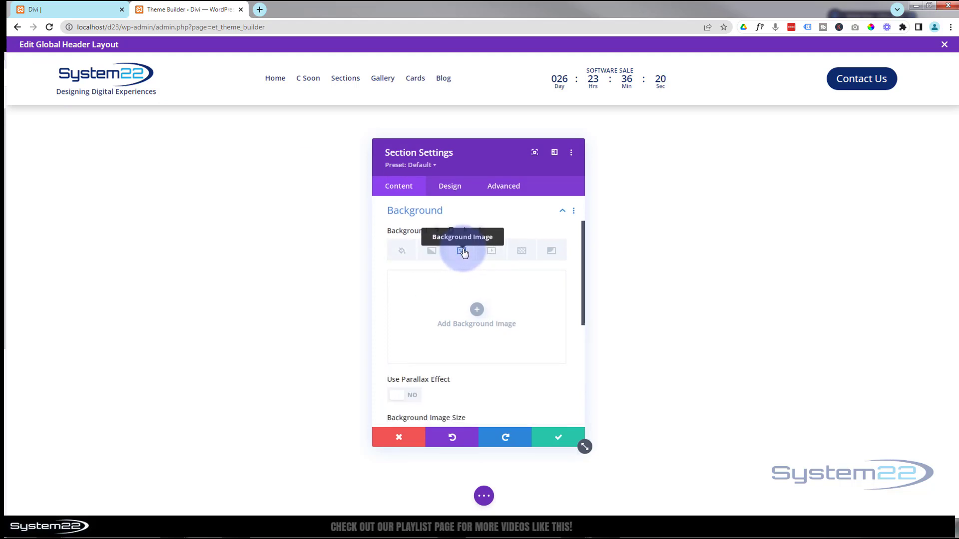
{"action": "left_click", "coordinate": [476, 311]}
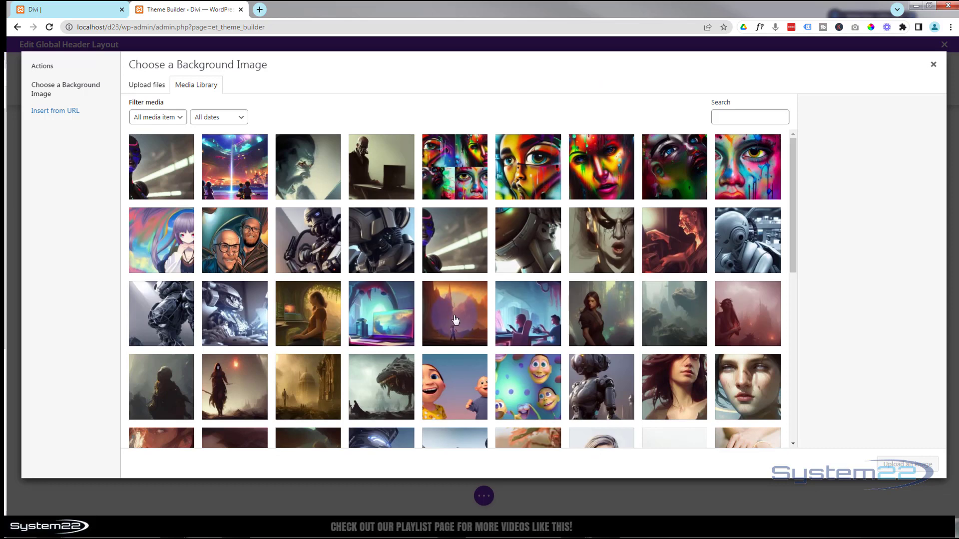
{"action": "left_click", "coordinate": [407, 329]}
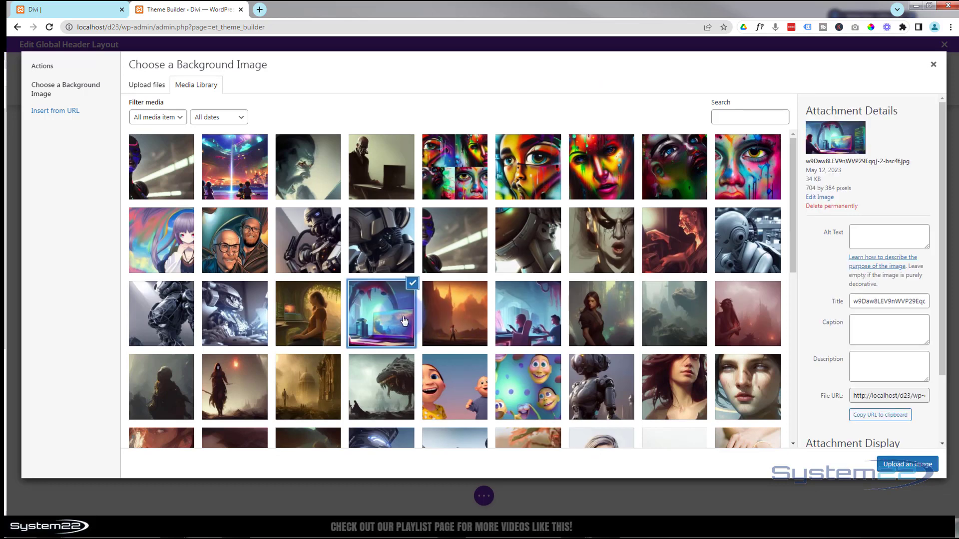
{"action": "left_click", "coordinate": [901, 466]}
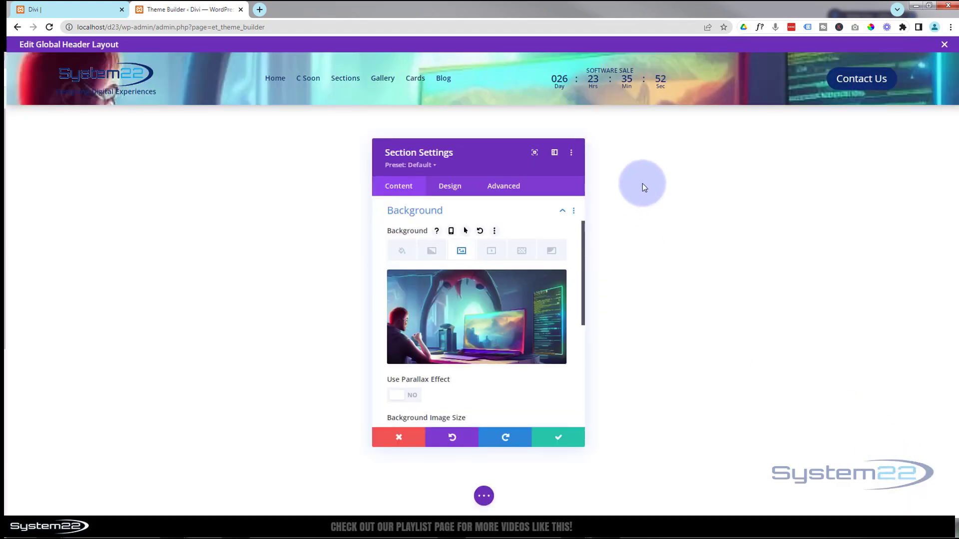
Step: Give the header section a white background color and set the background image blend to Screen
{"action": "left_click", "coordinate": [404, 256]}
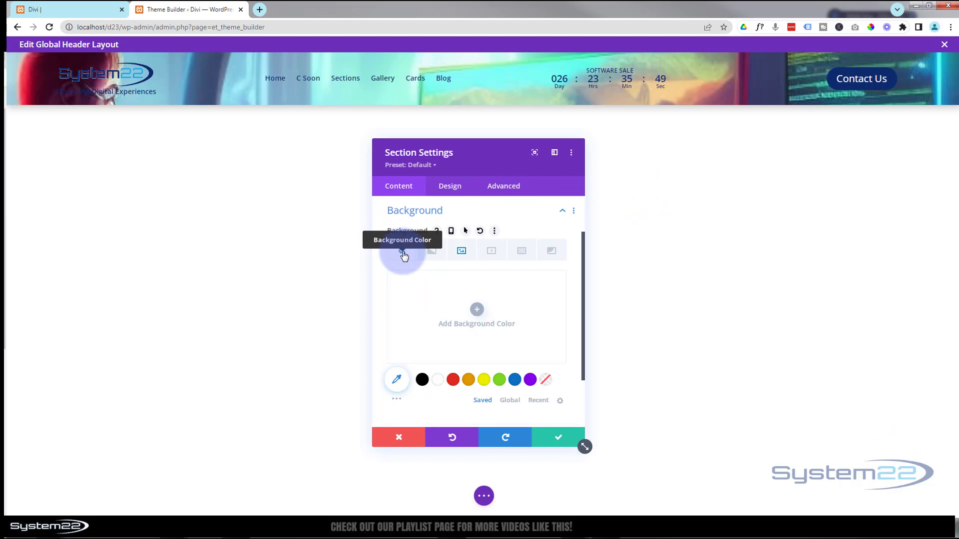
{"action": "left_click", "coordinate": [437, 380]}
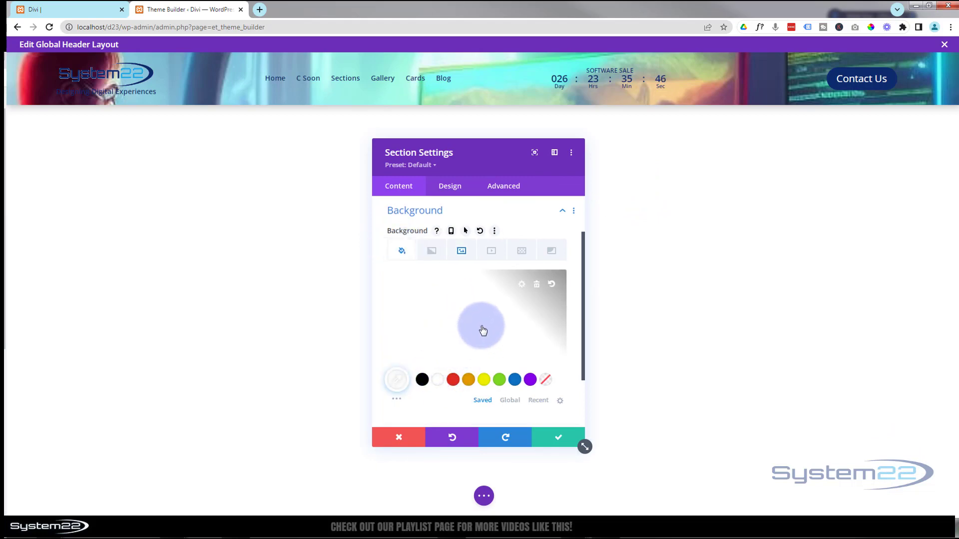
{"action": "left_click", "coordinate": [462, 252]}
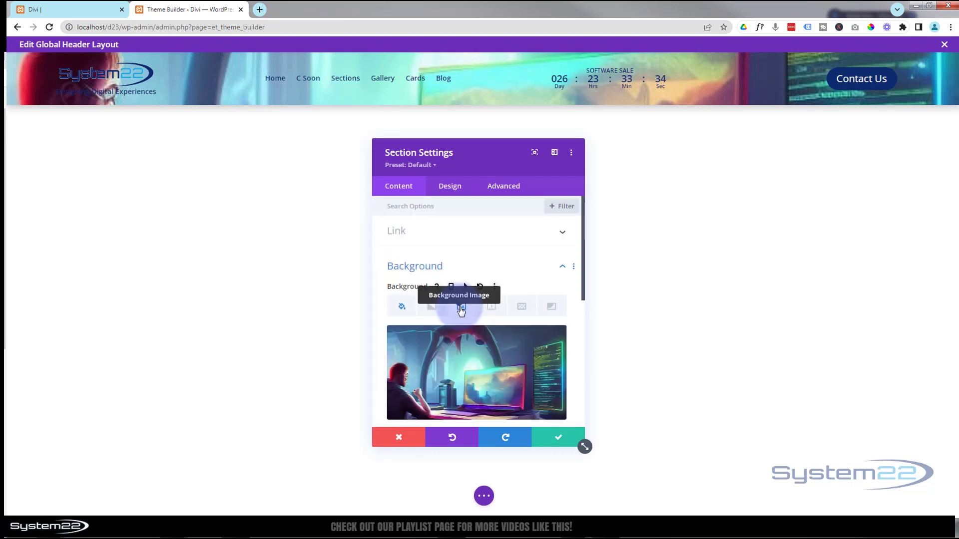
{"action": "scroll", "coordinate": [460, 307], "scroll_direction": "down", "scroll_amount": 5}
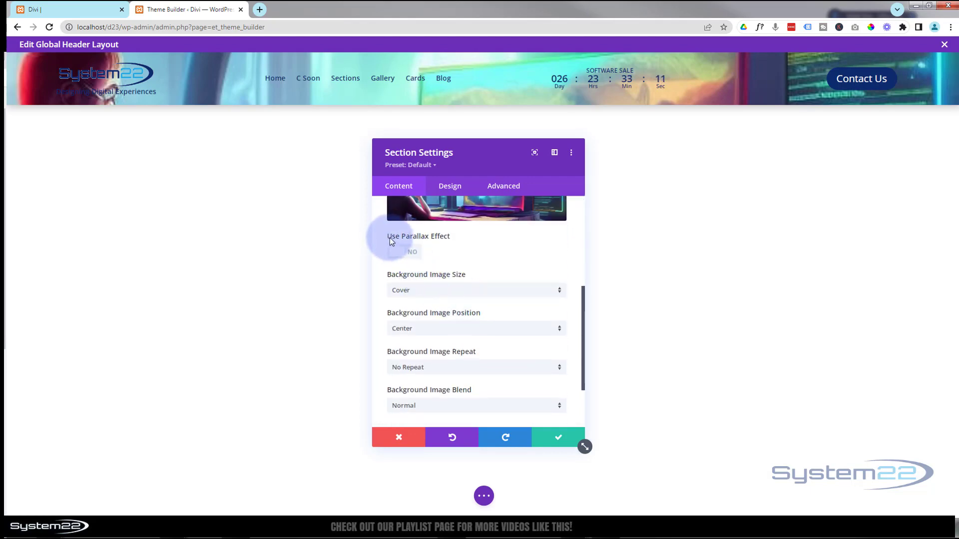
{"action": "scroll", "coordinate": [439, 262], "scroll_direction": "down", "scroll_amount": 2}
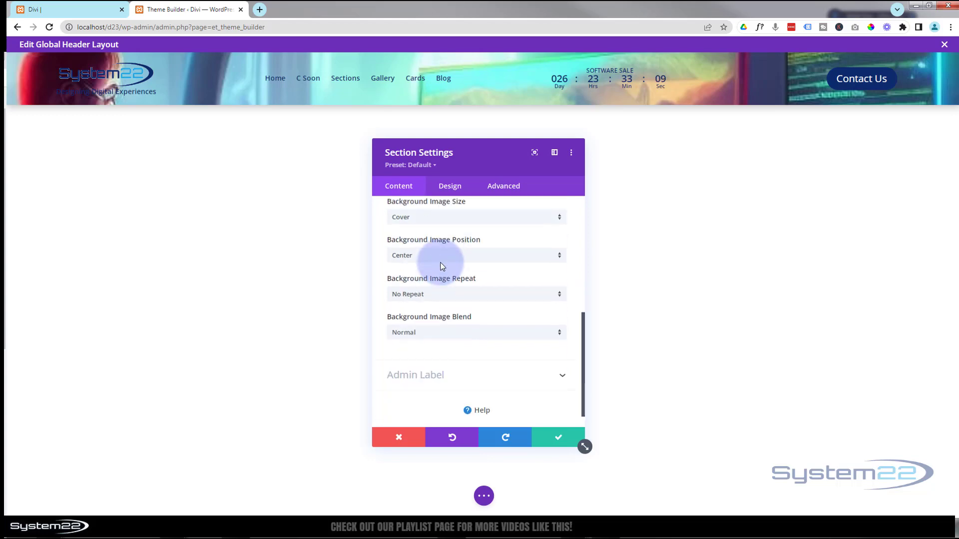
{"action": "left_click", "coordinate": [454, 325]}
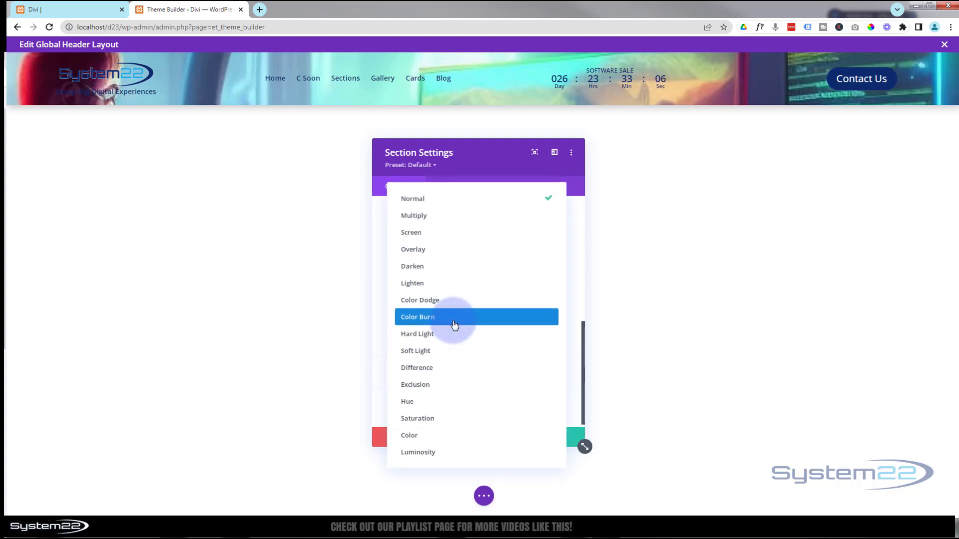
{"action": "left_click", "coordinate": [426, 233]}
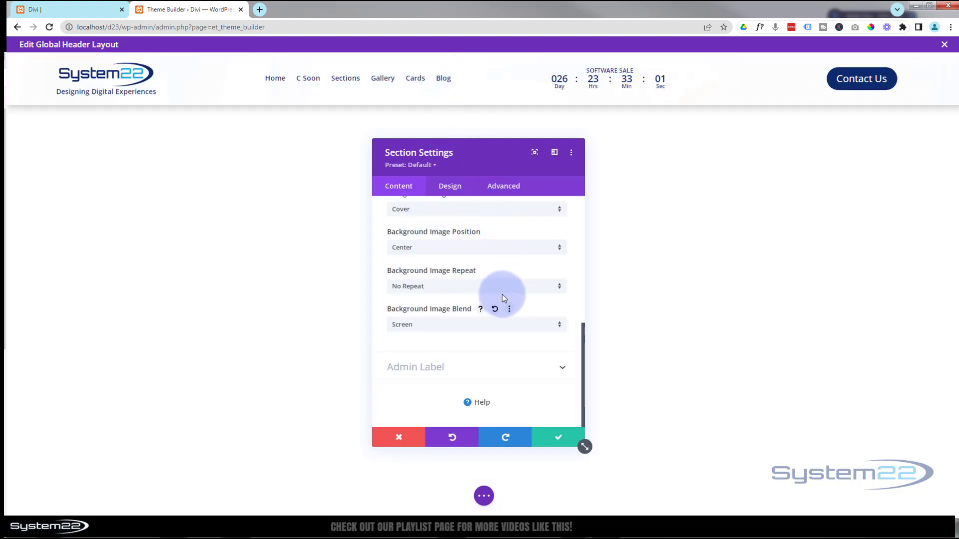
Step: Lower the section's white background color opacity to about 0.8 and save the section settings
{"action": "scroll", "coordinate": [502, 295], "scroll_direction": "up", "scroll_amount": 5}
{"action": "scroll", "coordinate": [502, 295], "scroll_direction": "up", "scroll_amount": 1}
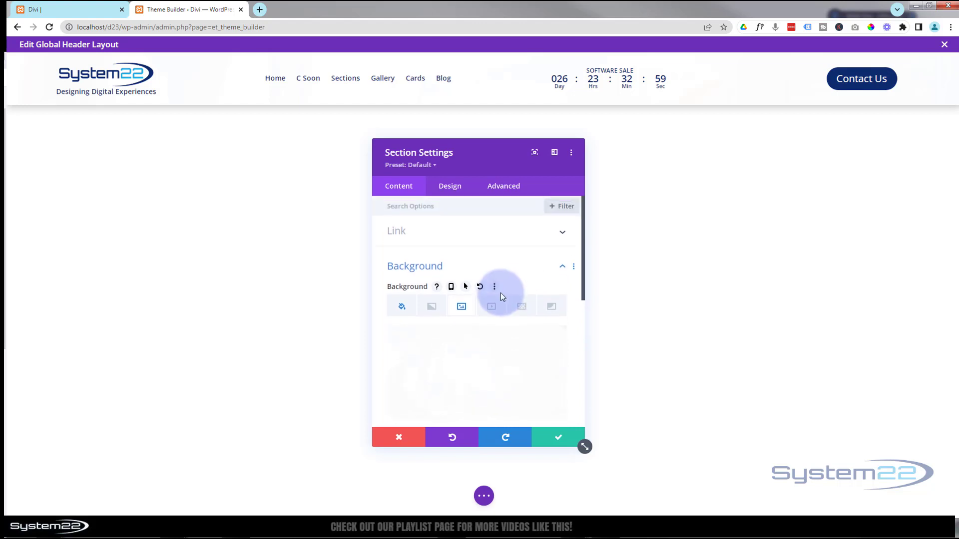
{"action": "left_click", "coordinate": [401, 307]}
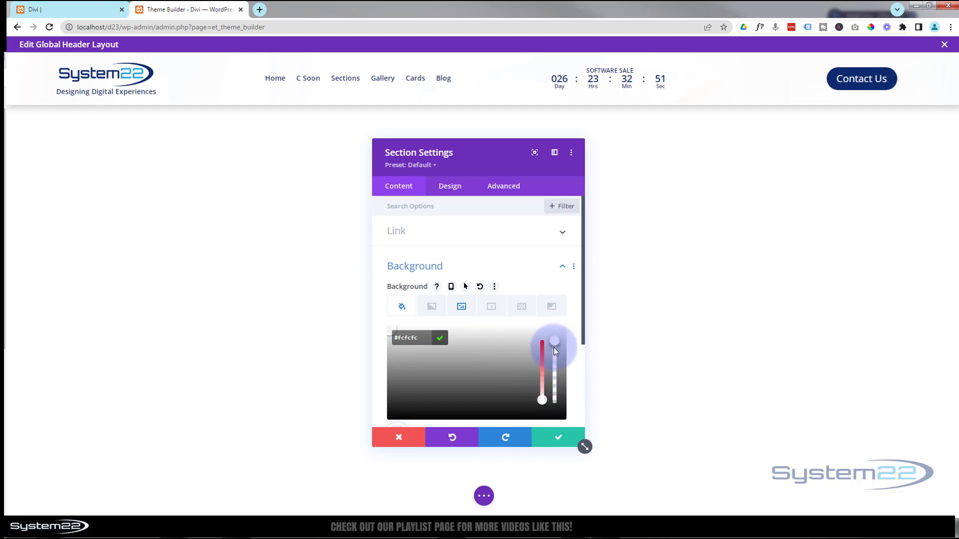
{"action": "left_click_drag", "start_coordinate": [554, 347], "coordinate": [552, 368]}
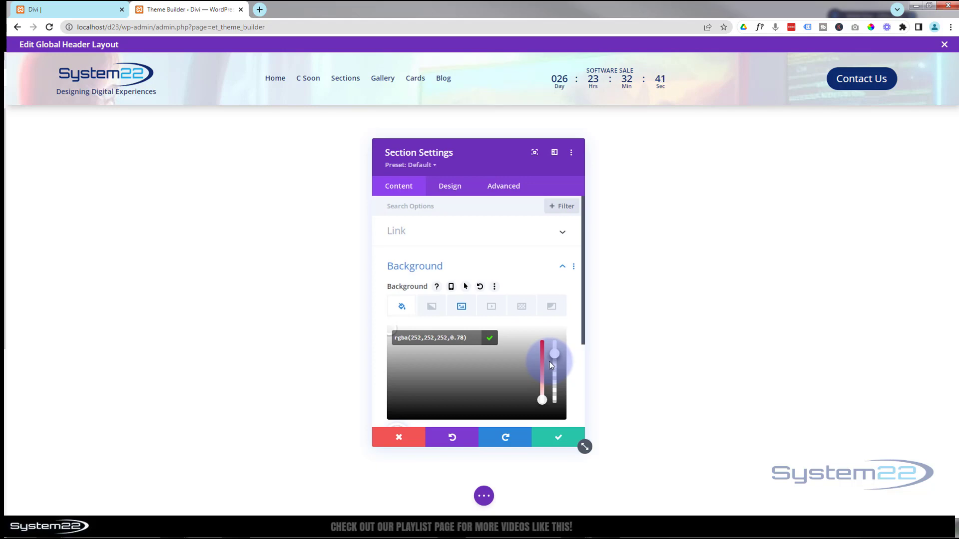
{"action": "mouse_move", "coordinate": [549, 367]}
{"action": "left_mouse_down"}
{"action": "mouse_move", "coordinate": [545, 378]}
{"action": "mouse_move", "coordinate": [547, 360]}
{"action": "left_mouse_up"}
{"action": "left_click", "coordinate": [559, 438]}
Step: Save the global header layout, close its editor and save the Theme Builder changes
{"action": "left_click", "coordinate": [485, 496]}
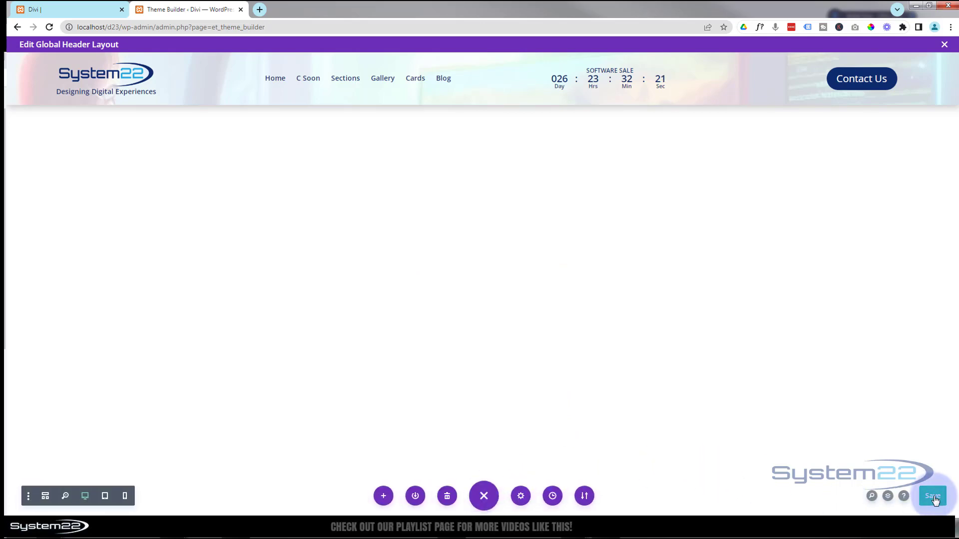
{"action": "left_click", "coordinate": [933, 497]}
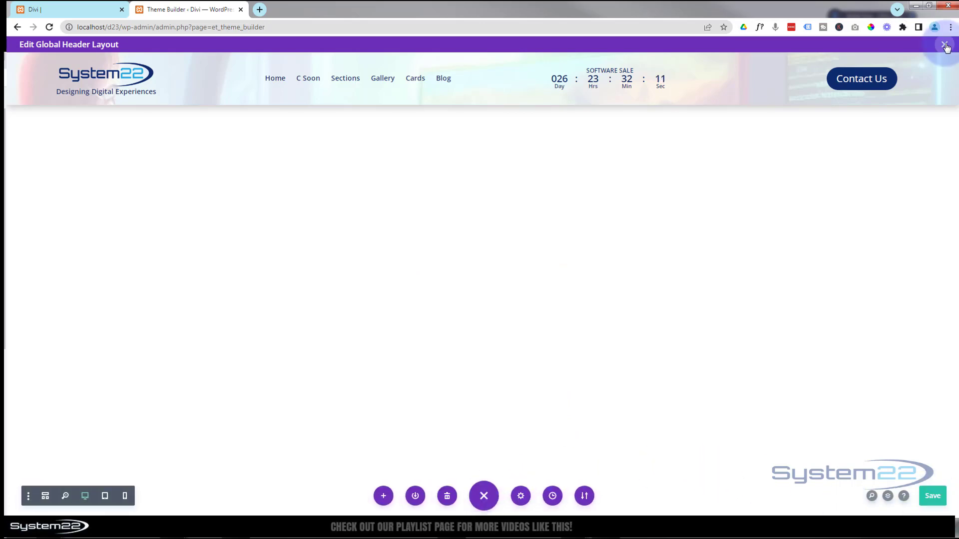
{"action": "left_click", "coordinate": [944, 44]}
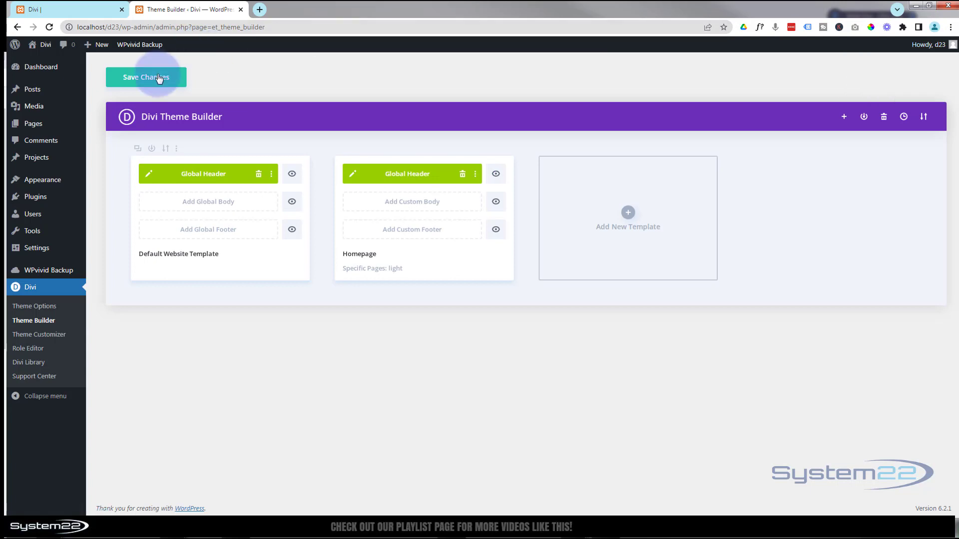
{"action": "left_click", "coordinate": [134, 78]}
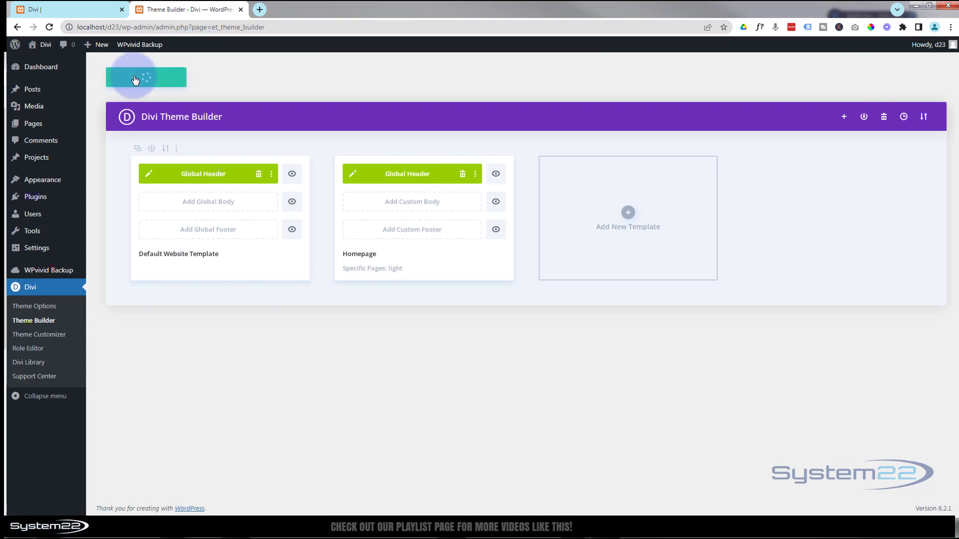
Step: Reload the live homepage and check how the new header looks and behaves while scrolling
{"action": "left_click", "coordinate": [77, 10]}
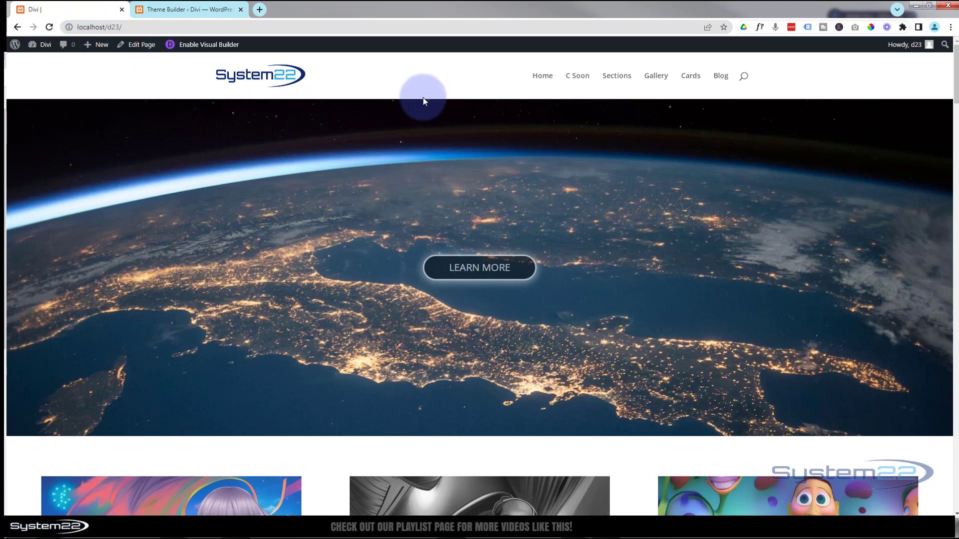
{"action": "left_click", "coordinate": [50, 27]}
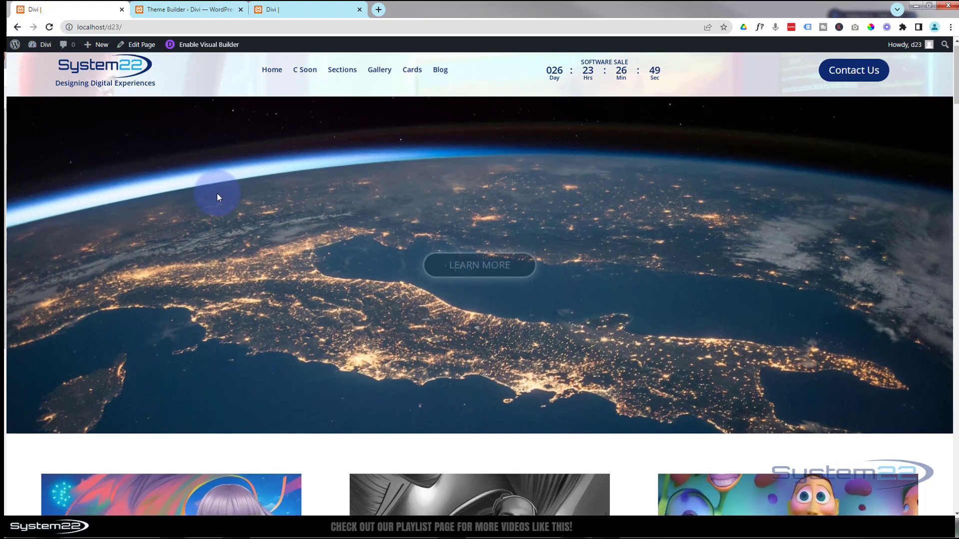
{"action": "scroll", "coordinate": [217, 194], "scroll_direction": "down", "scroll_amount": 3}
{"action": "scroll", "coordinate": [217, 193], "scroll_direction": "up", "scroll_amount": 3}
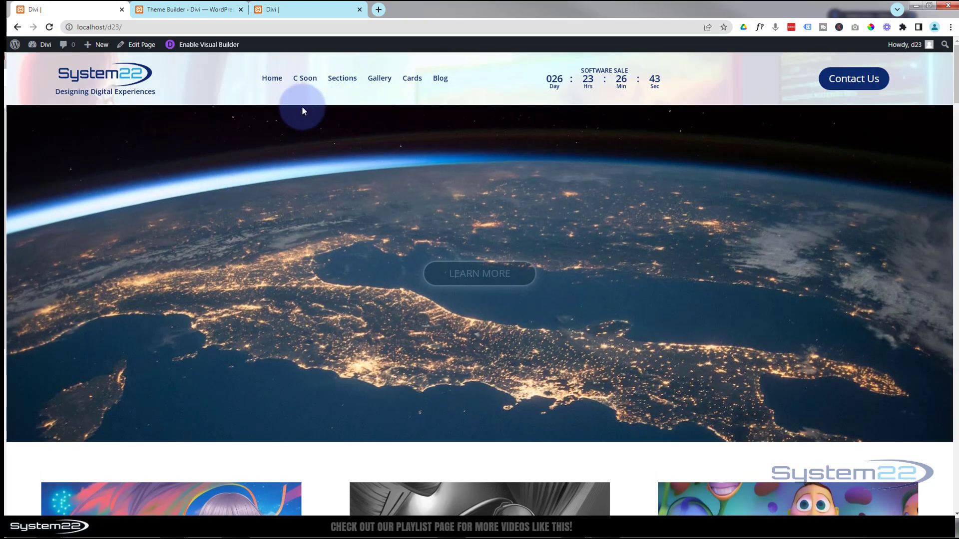
Step: Reopen the default template's global header, set the section's sticky position to Stick to Top and save the section settings
{"action": "left_click", "coordinate": [193, 10]}
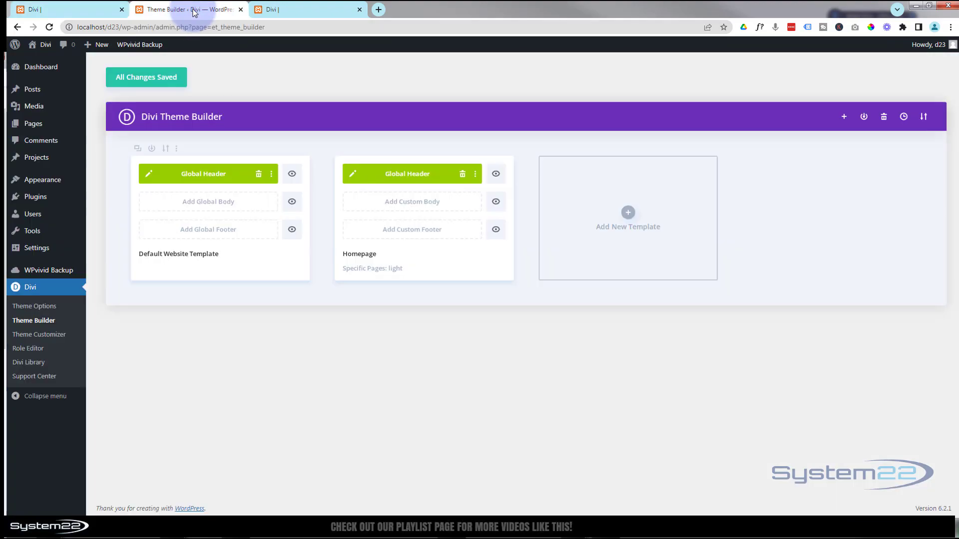
{"action": "left_click", "coordinate": [149, 174]}
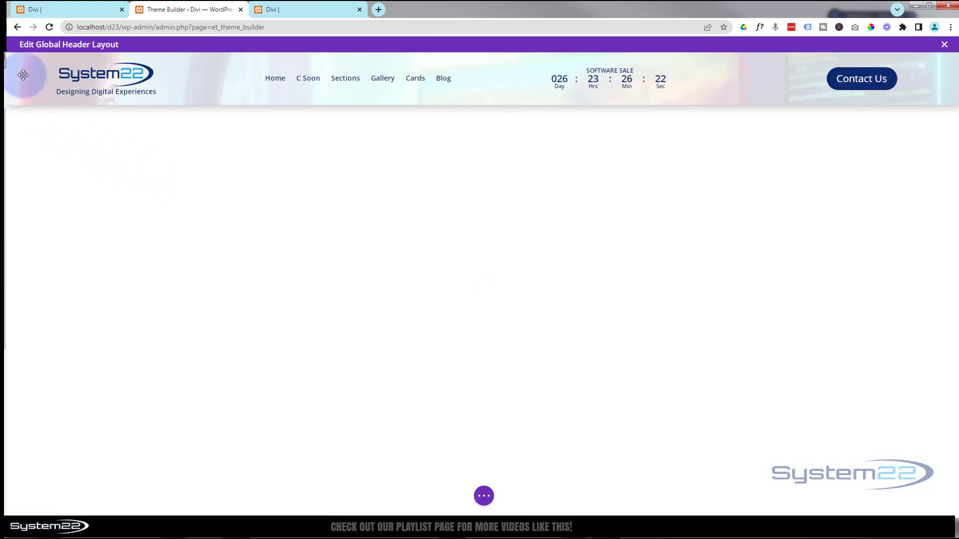
{"action": "mouse_move", "coordinate": [23, 74]}
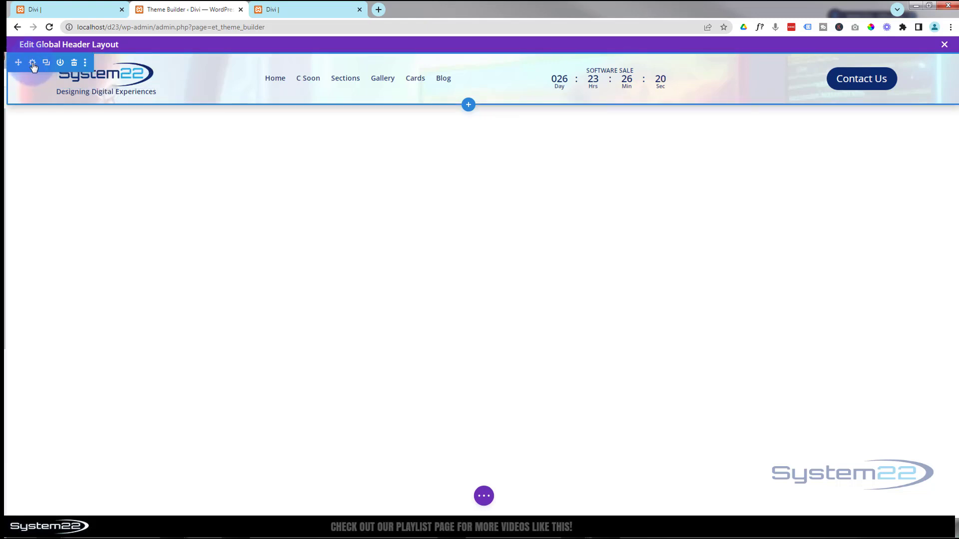
{"action": "left_click", "coordinate": [32, 63]}
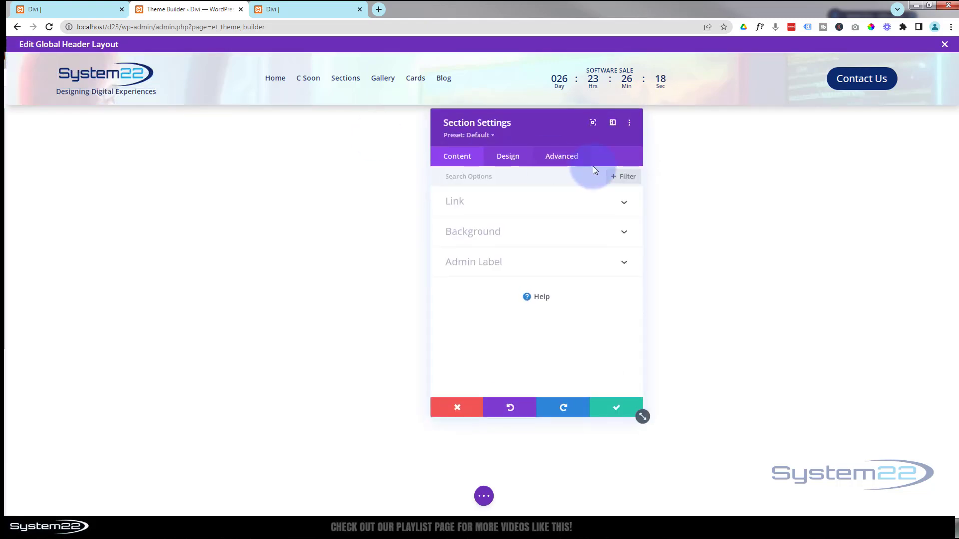
{"action": "left_click", "coordinate": [581, 161]}
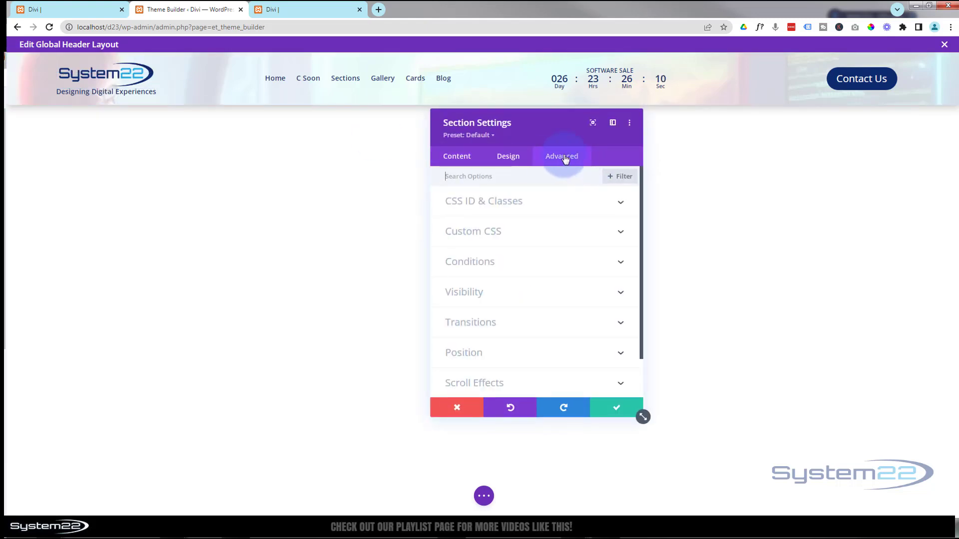
{"action": "left_click", "coordinate": [543, 386]}
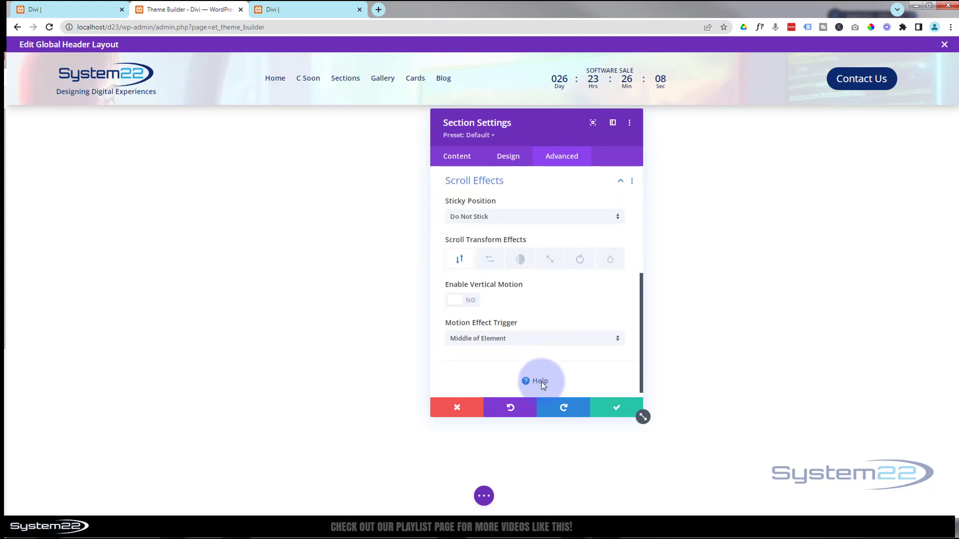
{"action": "left_click", "coordinate": [497, 216]}
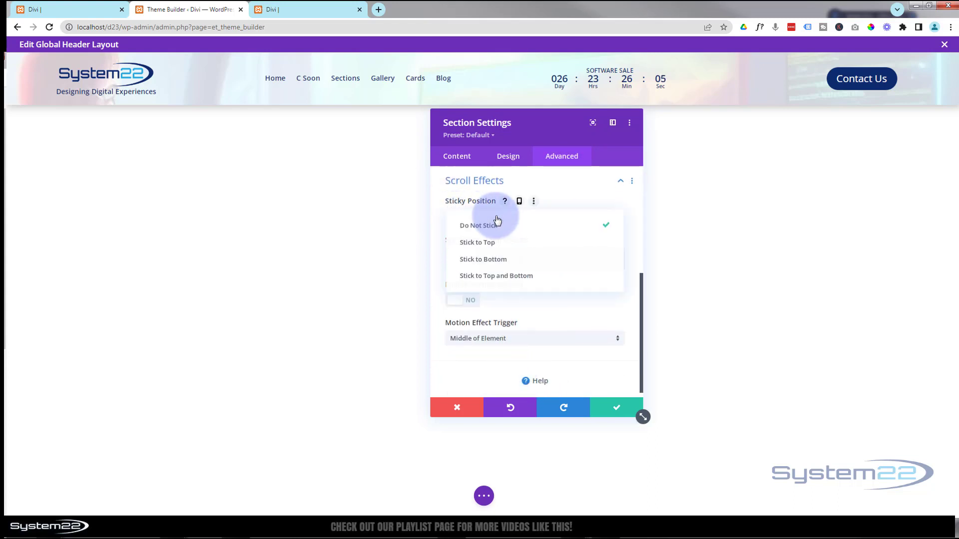
{"action": "left_click", "coordinate": [492, 246]}
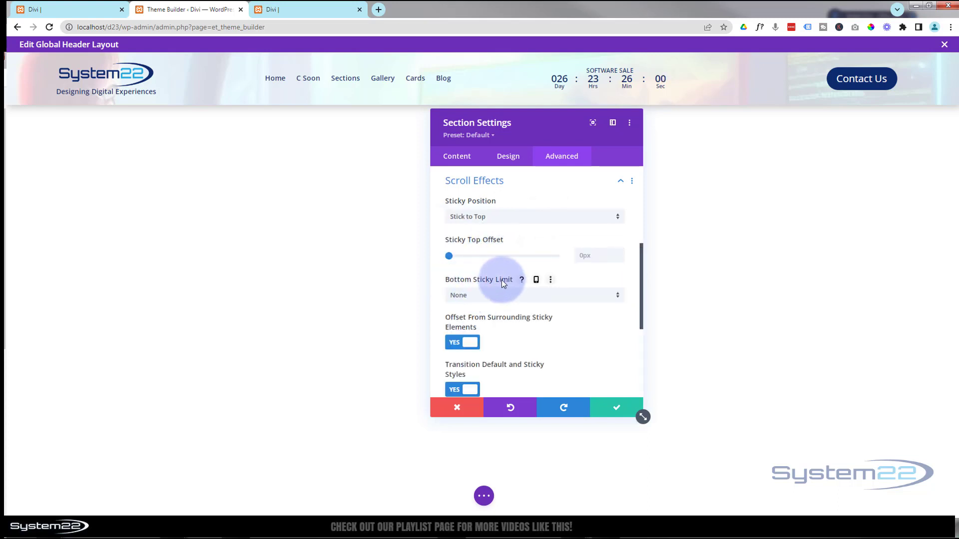
{"action": "left_click", "coordinate": [619, 409]}
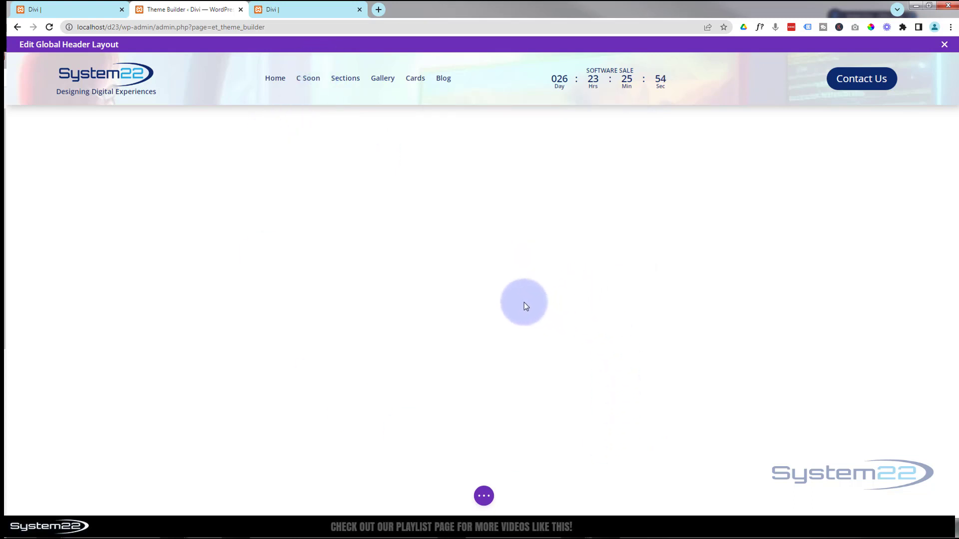
Step: Switch the header preview to tablet view and set the logo image's tablet width to 59%
{"action": "left_click", "coordinate": [484, 497]}
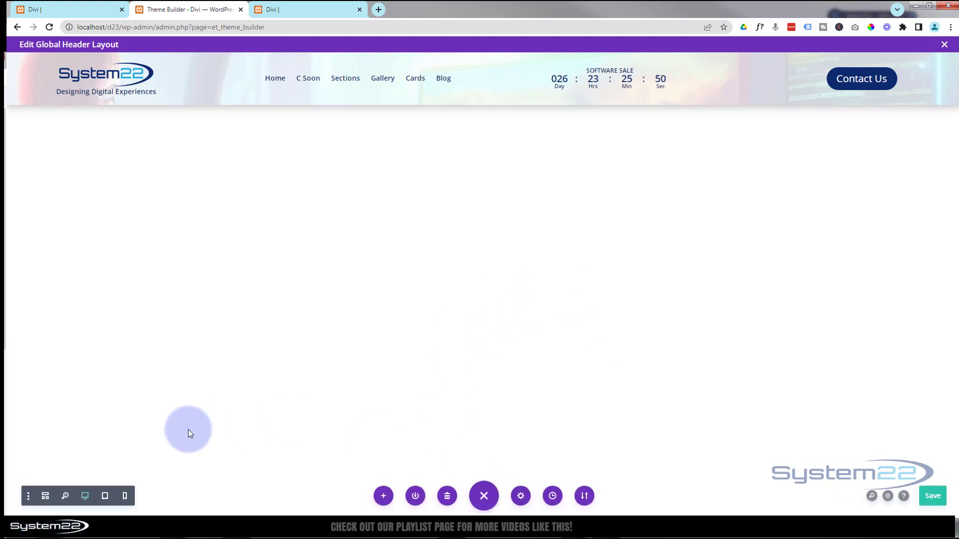
{"action": "left_click", "coordinate": [105, 496]}
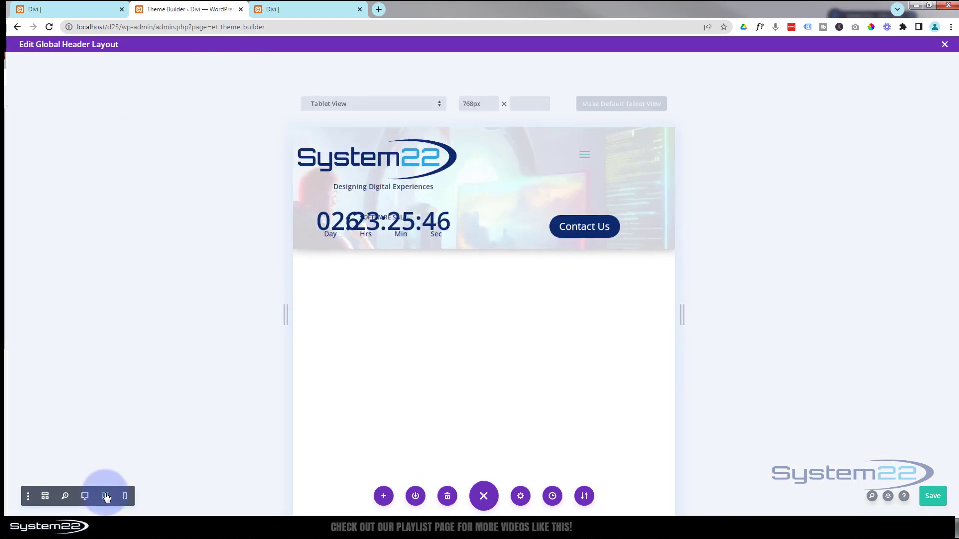
{"action": "mouse_move", "coordinate": [327, 223]}
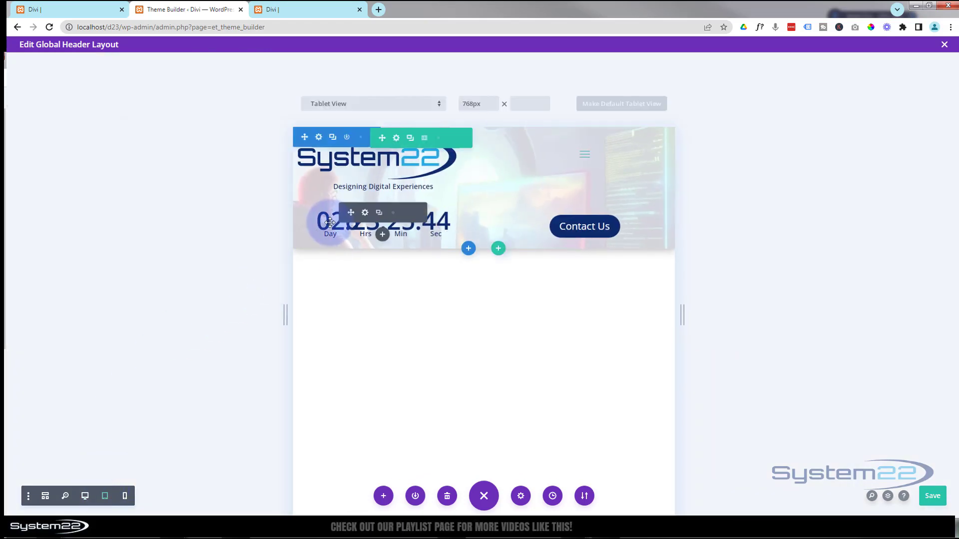
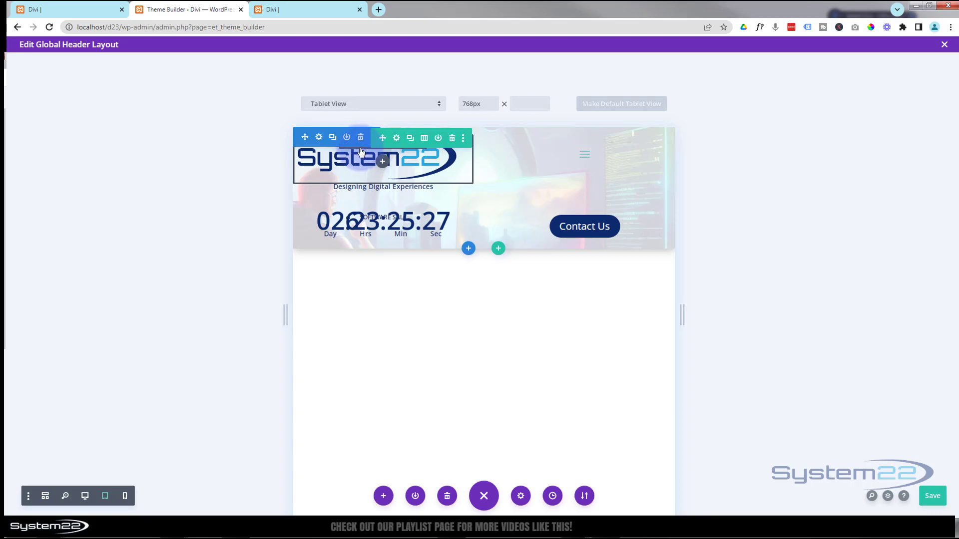
{"action": "left_click", "coordinate": [319, 137]}
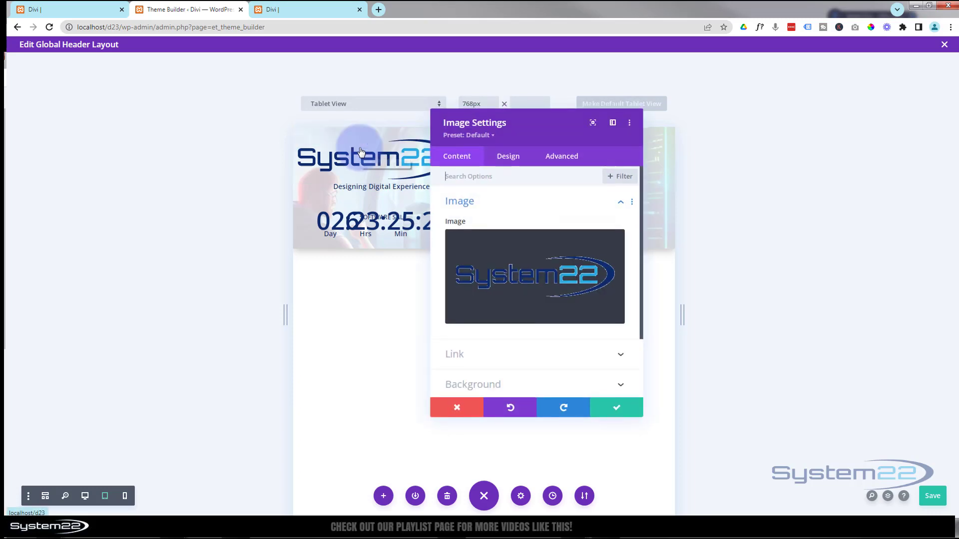
{"action": "left_click", "coordinate": [515, 162]}
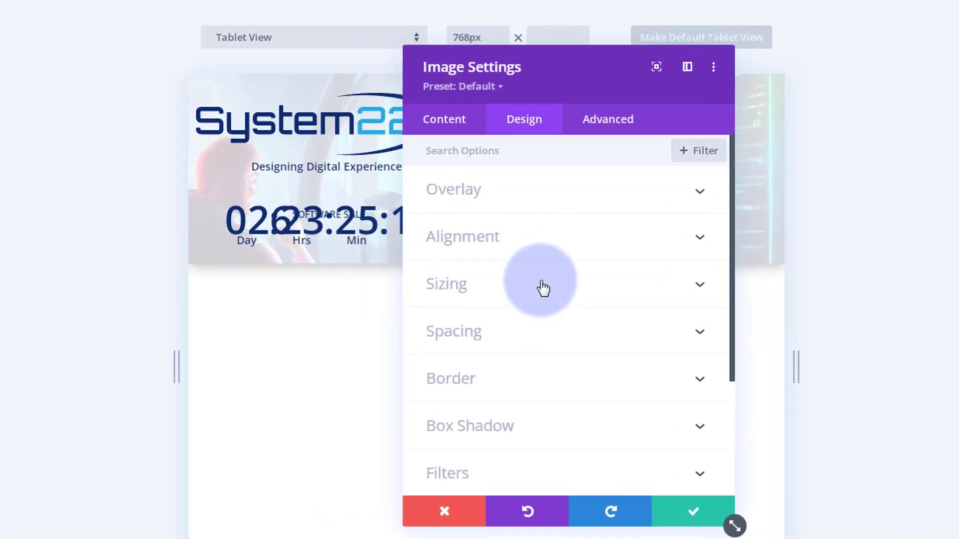
{"action": "left_click", "coordinate": [543, 288]}
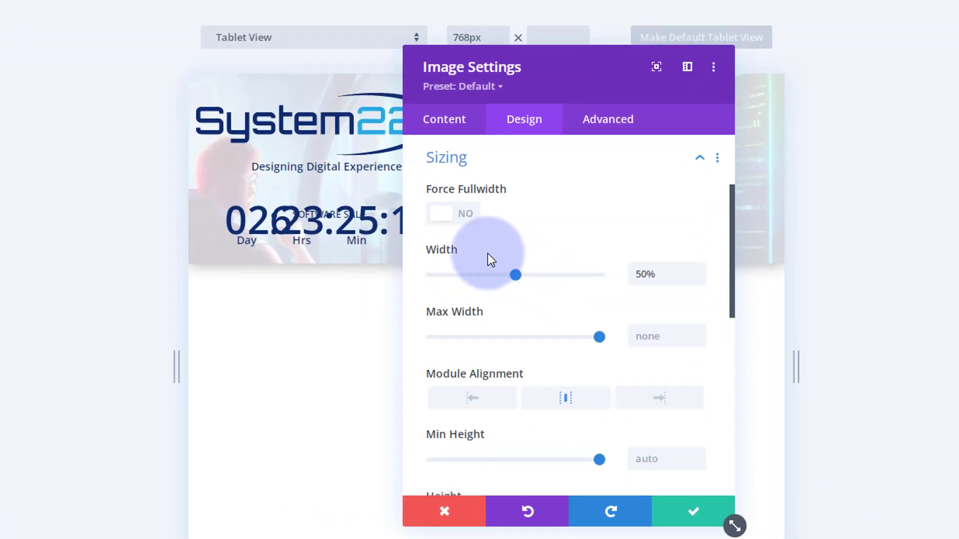
{"action": "mouse_move", "coordinate": [441, 249]}
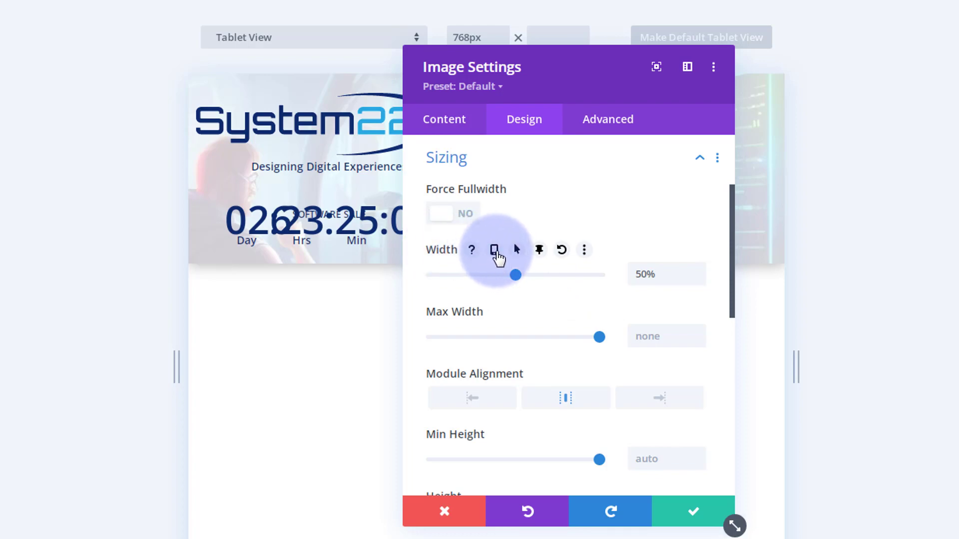
{"action": "left_click", "coordinate": [494, 250]}
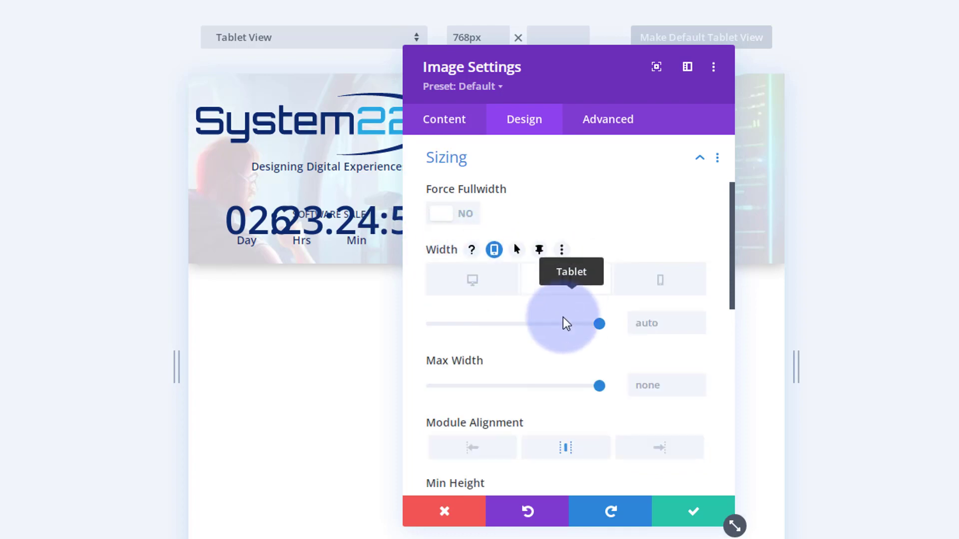
{"action": "left_click_drag", "start_coordinate": [599, 323], "coordinate": [553, 322]}
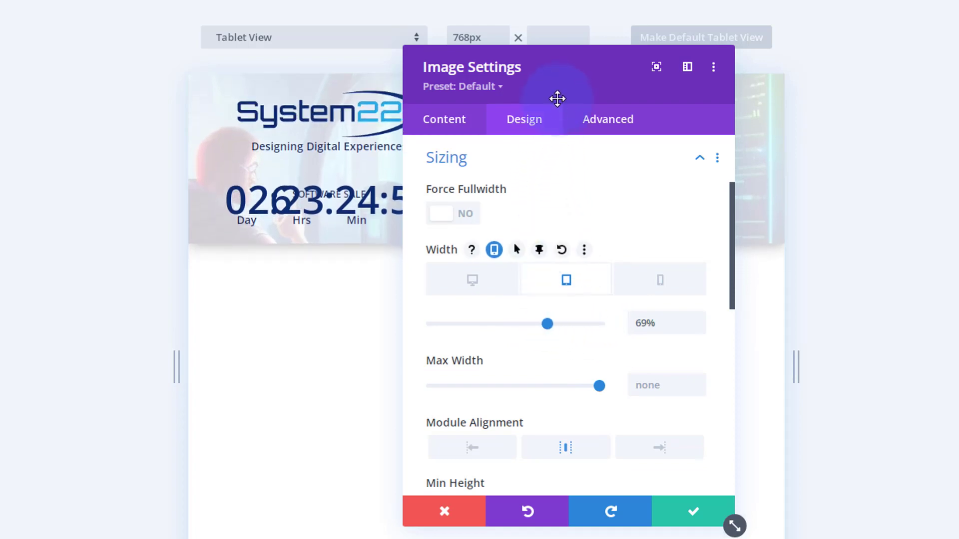
{"action": "left_click_drag", "start_coordinate": [556, 97], "coordinate": [673, 97]}
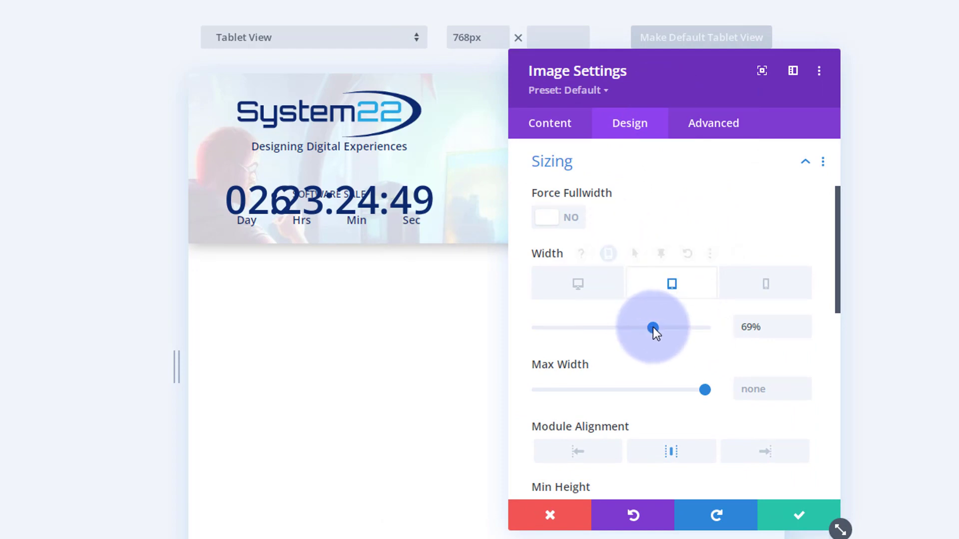
{"action": "left_click_drag", "start_coordinate": [652, 327], "coordinate": [637, 328]}
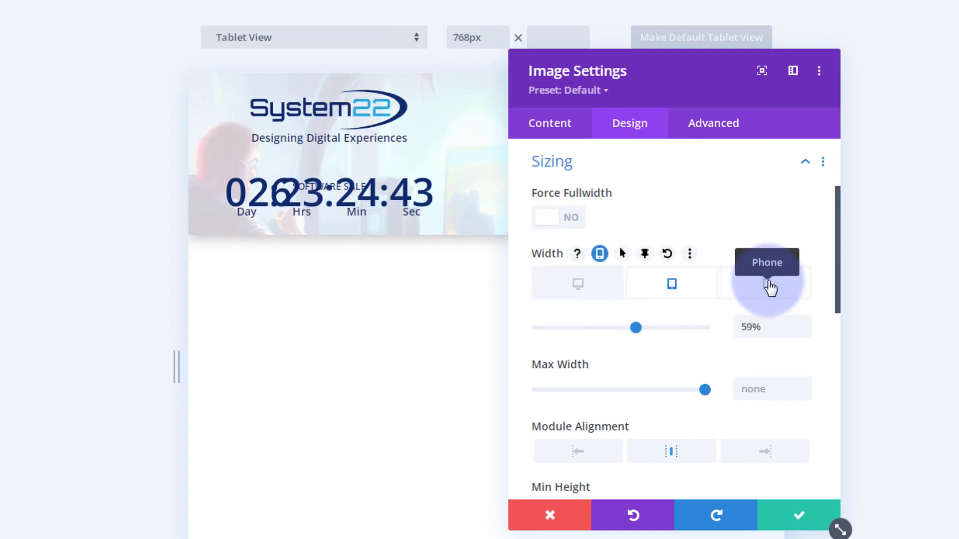
Step: Set the logo image's phone width to 51% and save the image settings
{"action": "left_click", "coordinate": [770, 288]}
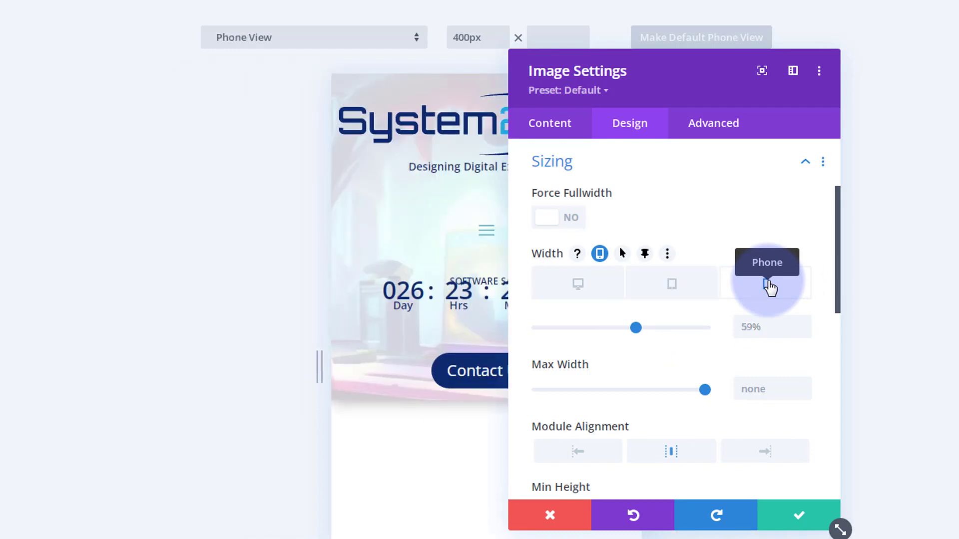
{"action": "left_click_drag", "start_coordinate": [695, 97], "coordinate": [893, 86]}
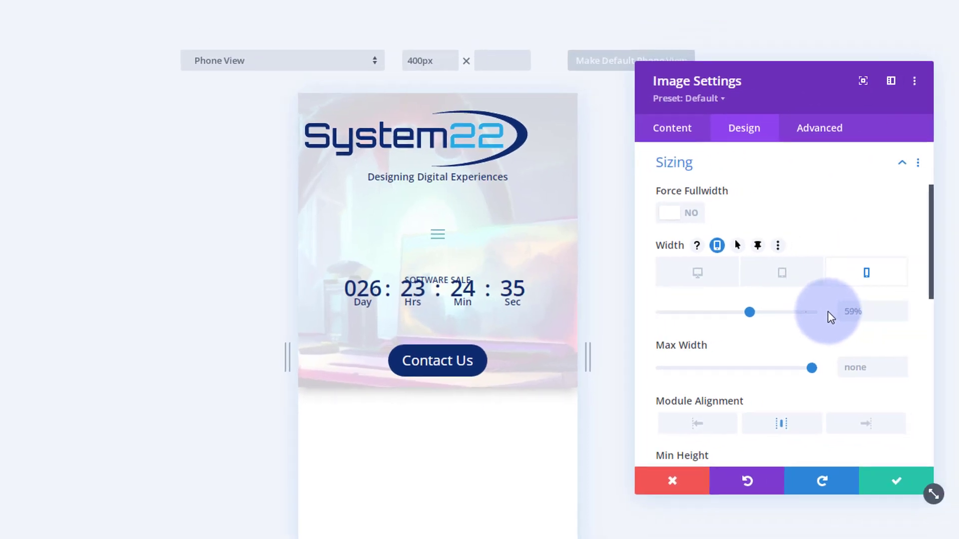
{"action": "left_click_drag", "start_coordinate": [750, 312], "coordinate": [740, 313]}
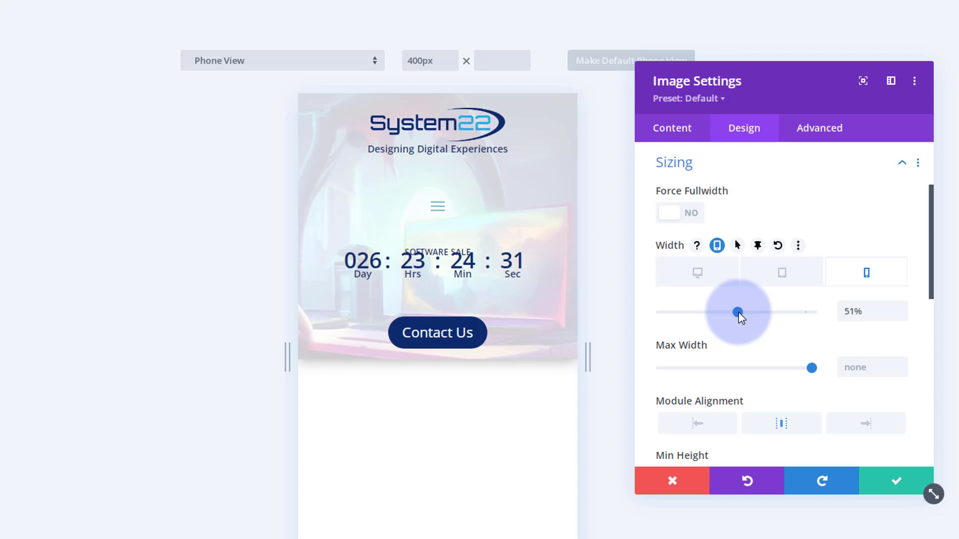
{"action": "left_click", "coordinate": [782, 274]}
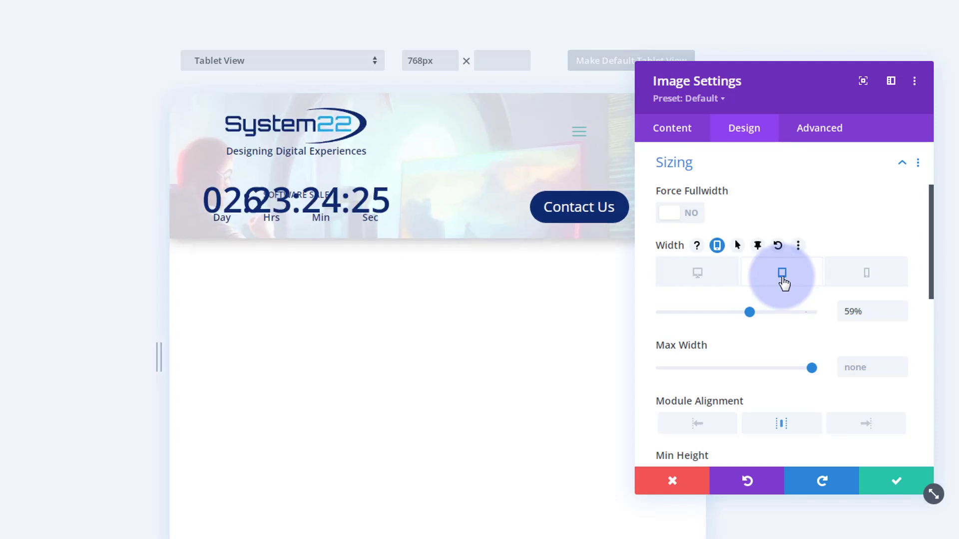
{"action": "left_click", "coordinate": [896, 481]}
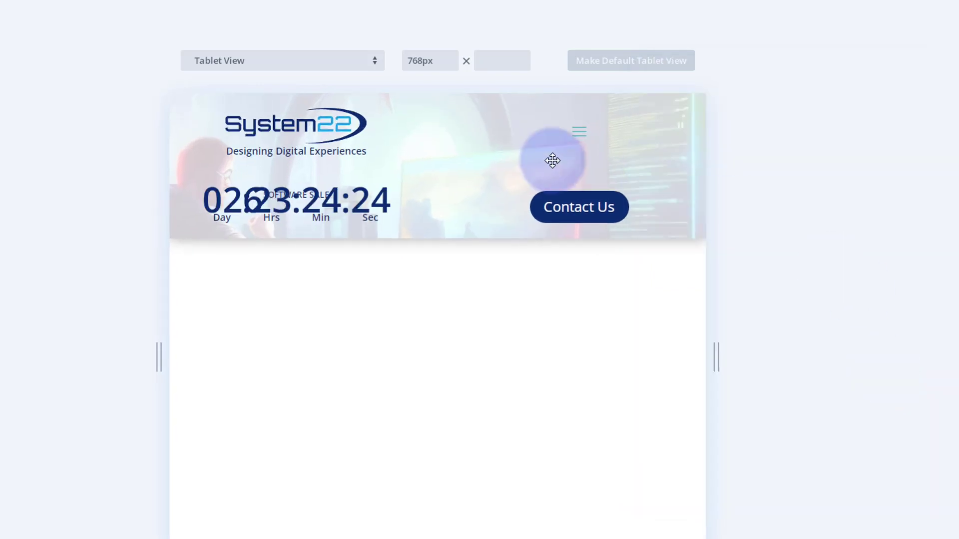
Step: Set the countdown timer's numbers text size to 21px for tablet
{"action": "mouse_move", "coordinate": [270, 205]}
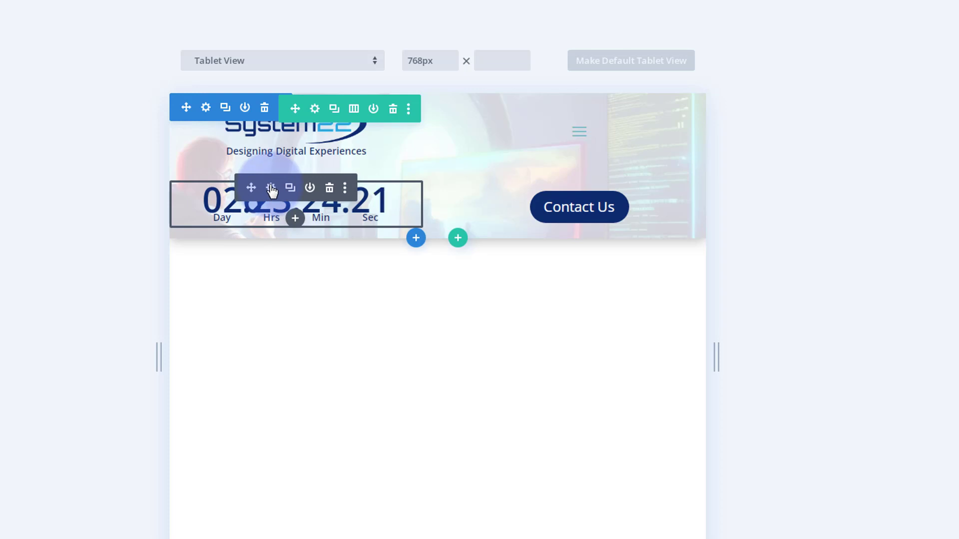
{"action": "left_click", "coordinate": [271, 188]}
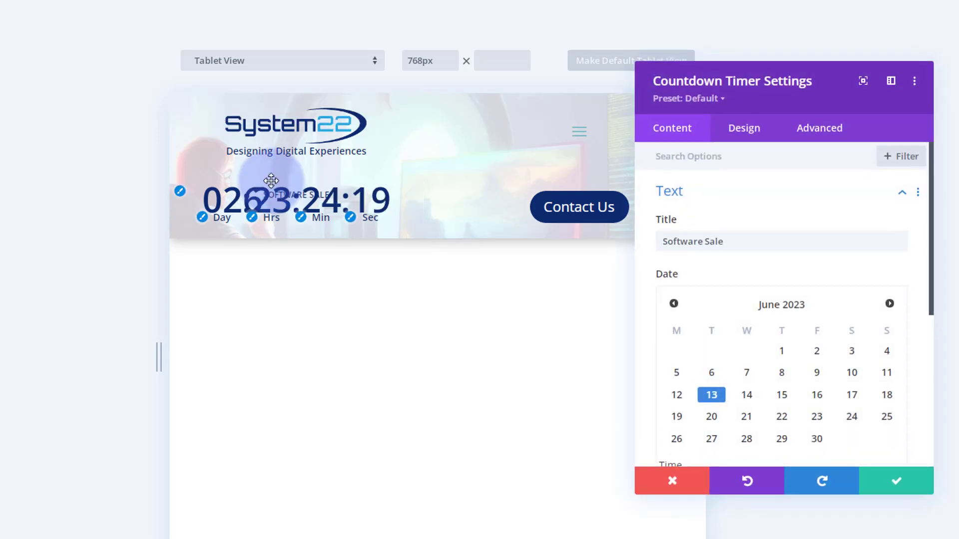
{"action": "left_click", "coordinate": [744, 129]}
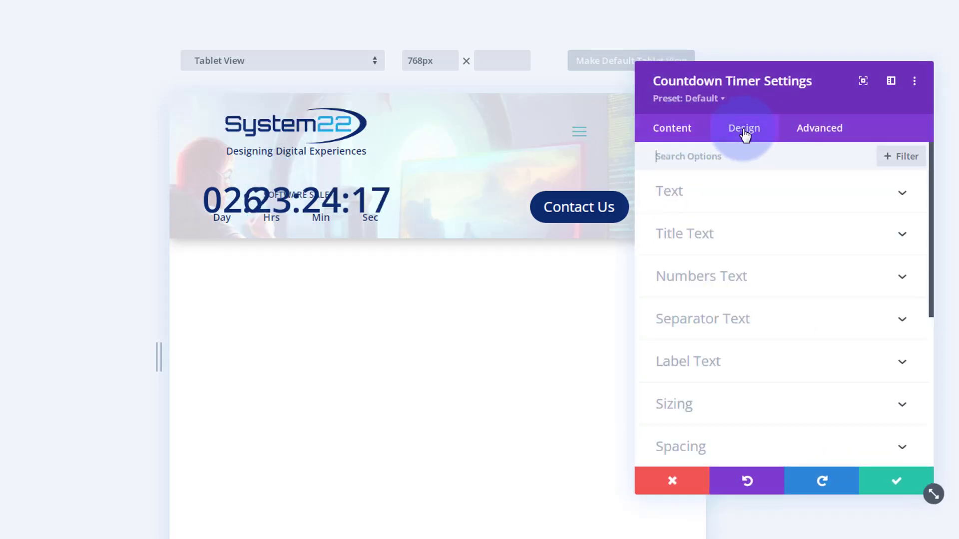
{"action": "left_click", "coordinate": [784, 283]}
{"action": "scroll", "coordinate": [784, 283], "scroll_direction": "down", "scroll_amount": 1}
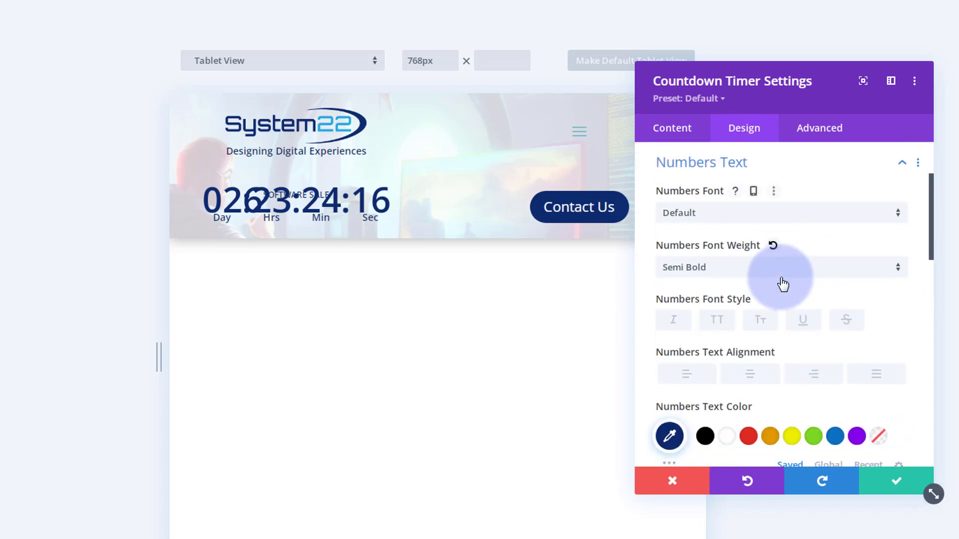
{"action": "scroll", "coordinate": [783, 283], "scroll_direction": "down", "scroll_amount": 3}
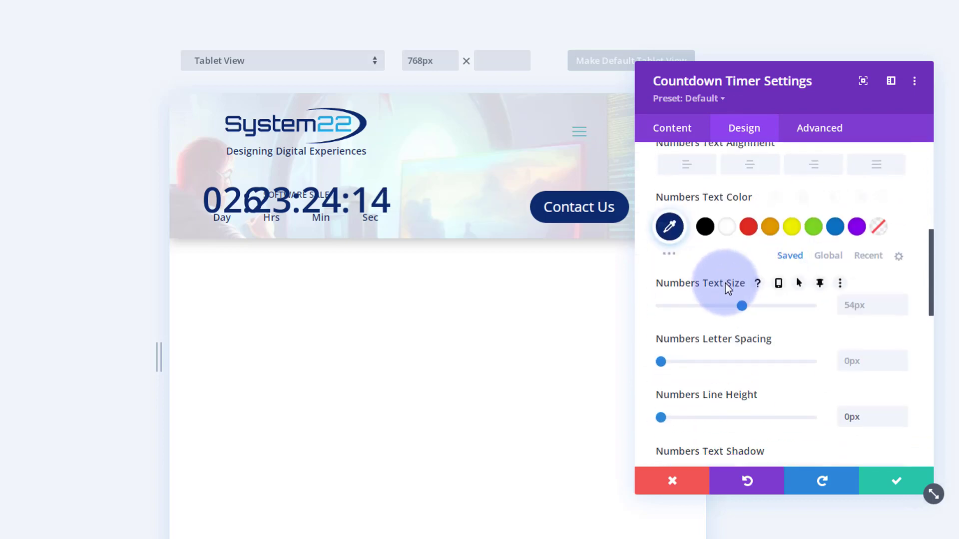
{"action": "left_click", "coordinate": [777, 284]}
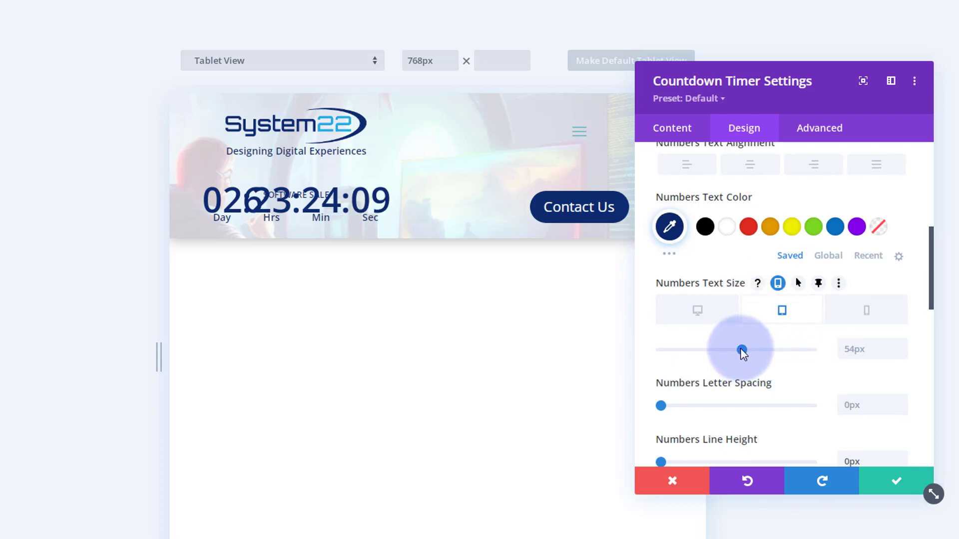
{"action": "left_click_drag", "start_coordinate": [740, 349], "coordinate": [694, 354]}
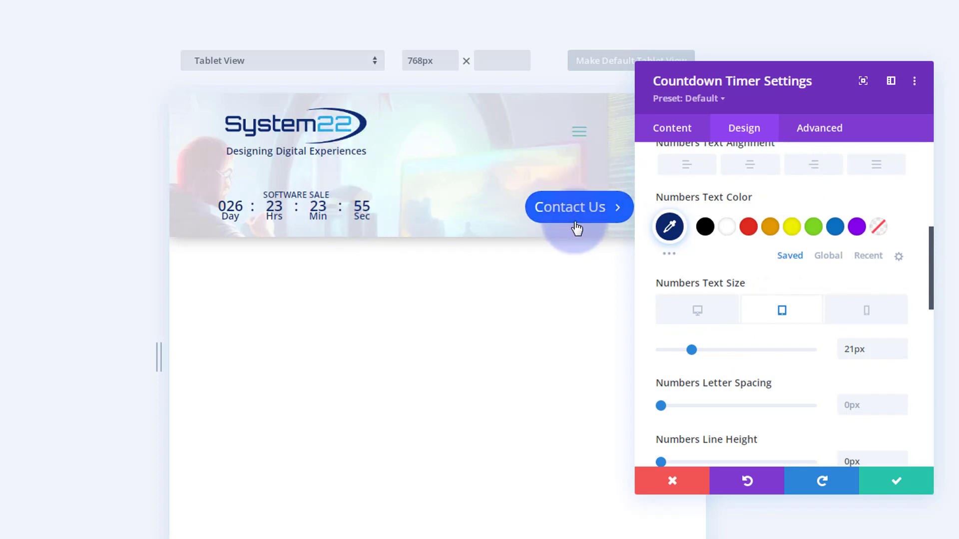
Step: Look at the countdown timer's device visibility options and save the timer settings
{"action": "left_click", "coordinate": [820, 129]}
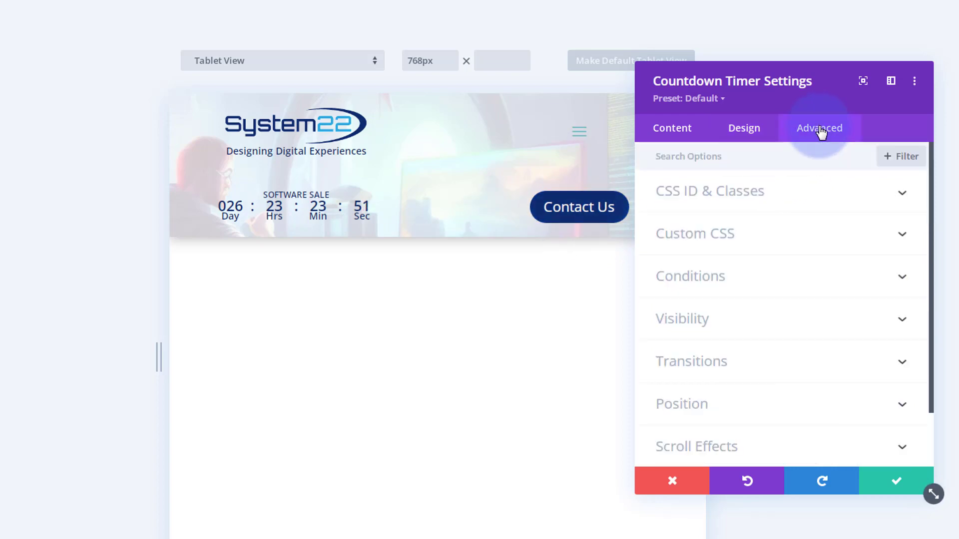
{"action": "left_click", "coordinate": [758, 320]}
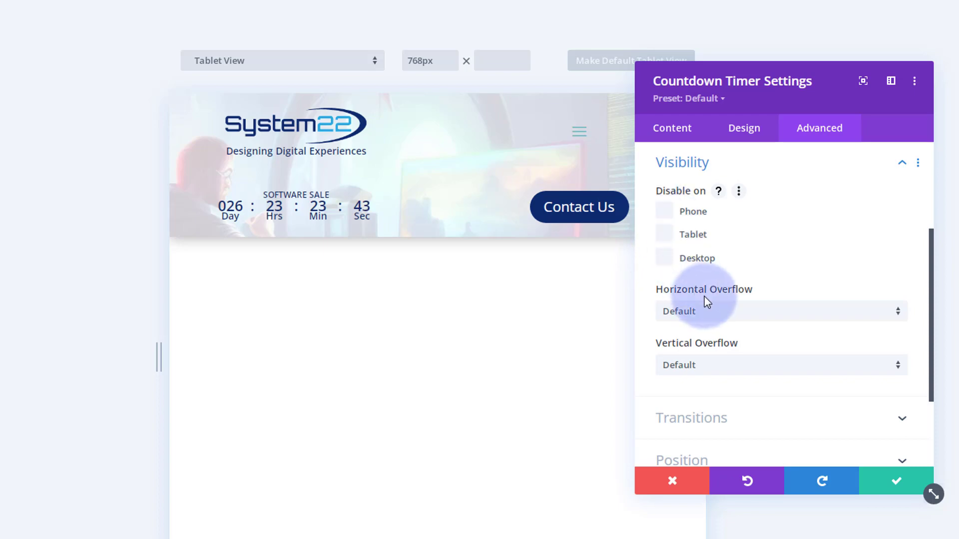
{"action": "left_click", "coordinate": [898, 486]}
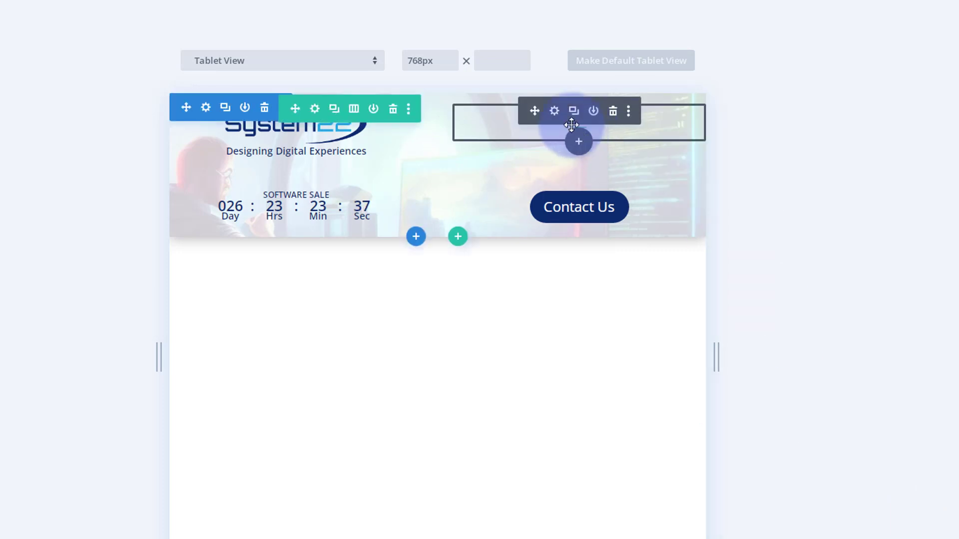
Step: Set the menu's hamburger icon color to 0D2B6F and save the menu settings
{"action": "left_click", "coordinate": [555, 112]}
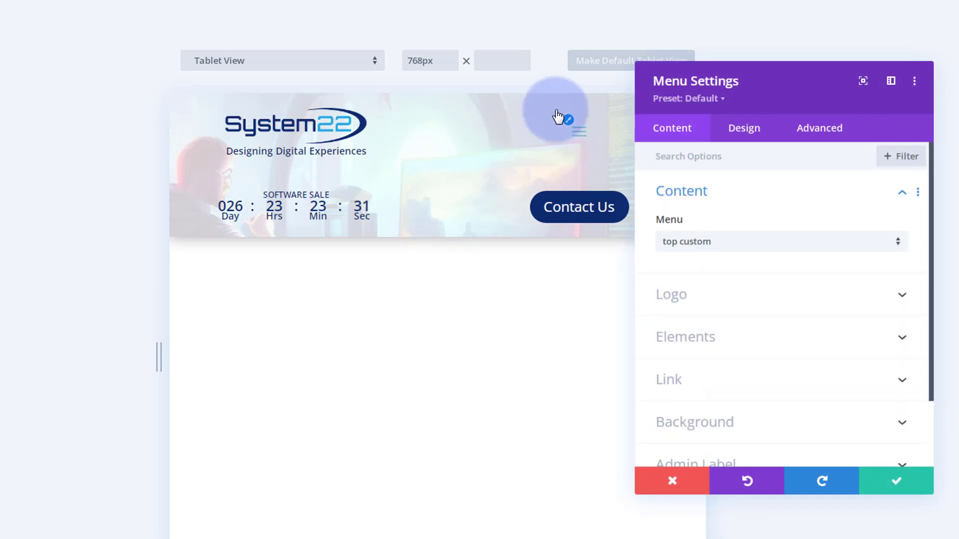
{"action": "left_click", "coordinate": [743, 134]}
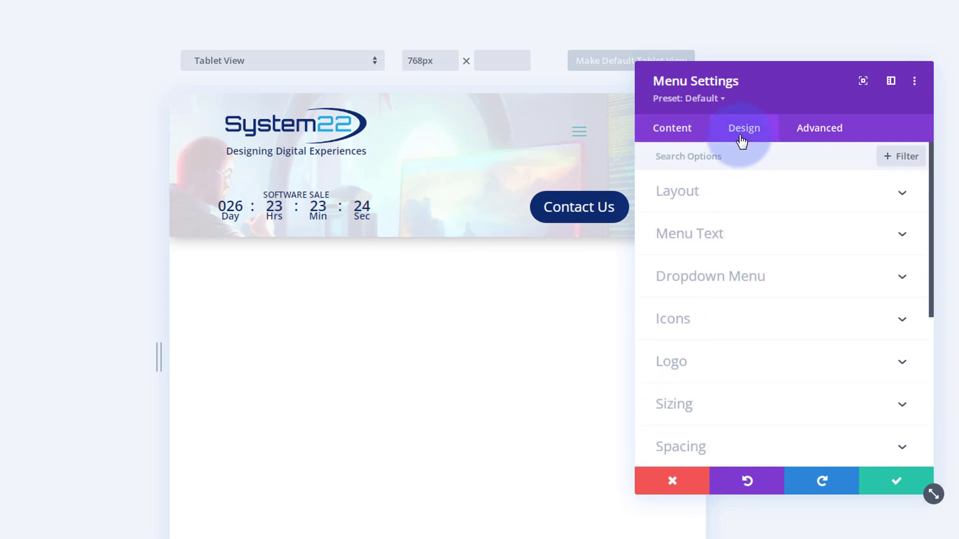
{"action": "left_click", "coordinate": [729, 322]}
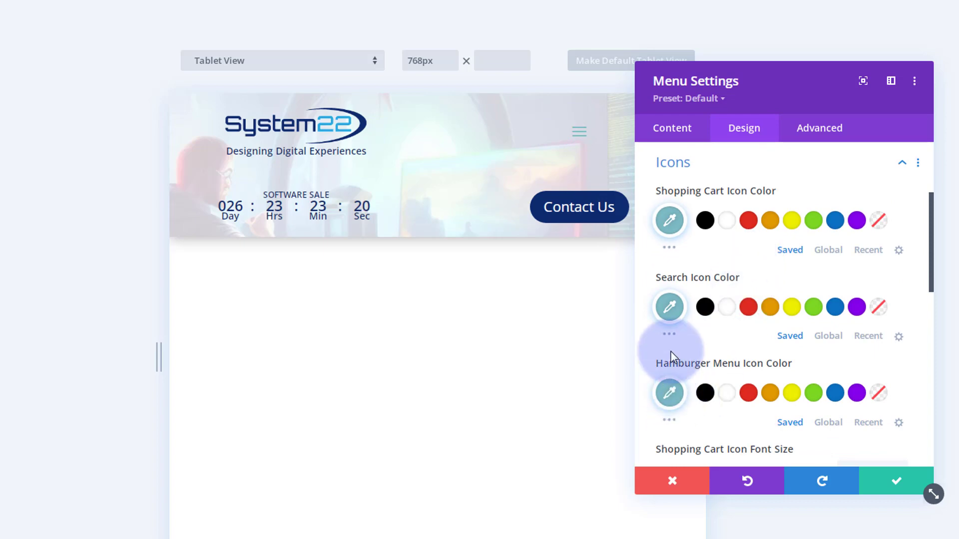
{"action": "left_click", "coordinate": [669, 392]}
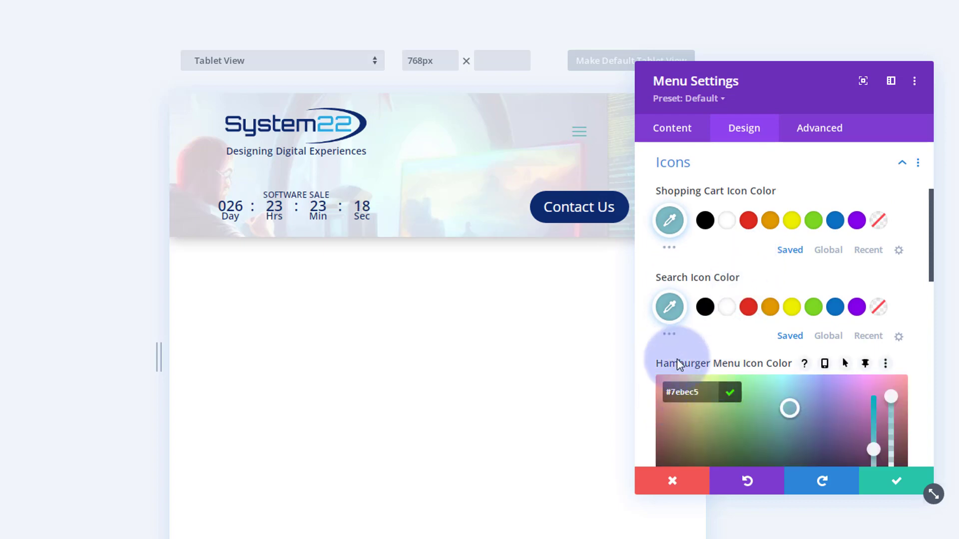
{"action": "type", "text": "0D2B6F"}
{"action": "left_click", "coordinate": [535, 432]}
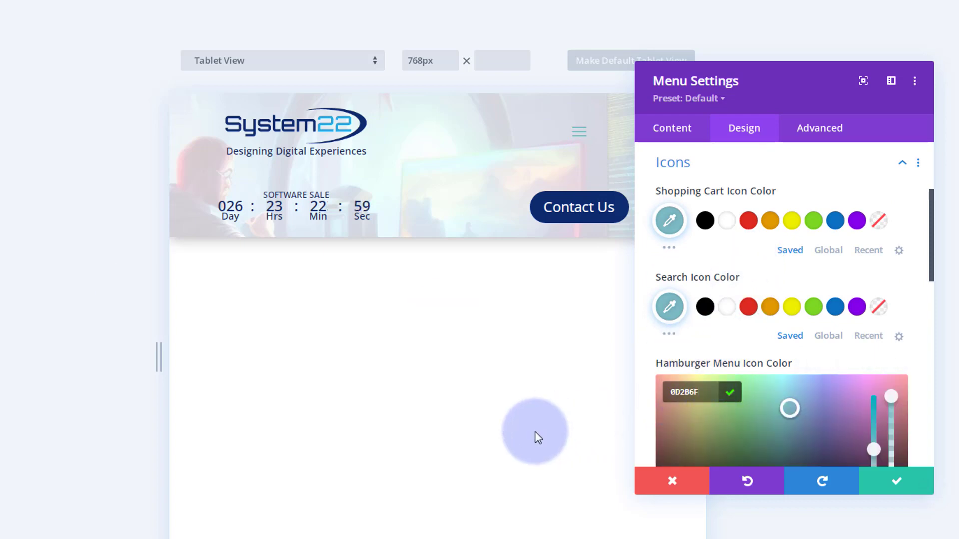
{"action": "left_click", "coordinate": [907, 482]}
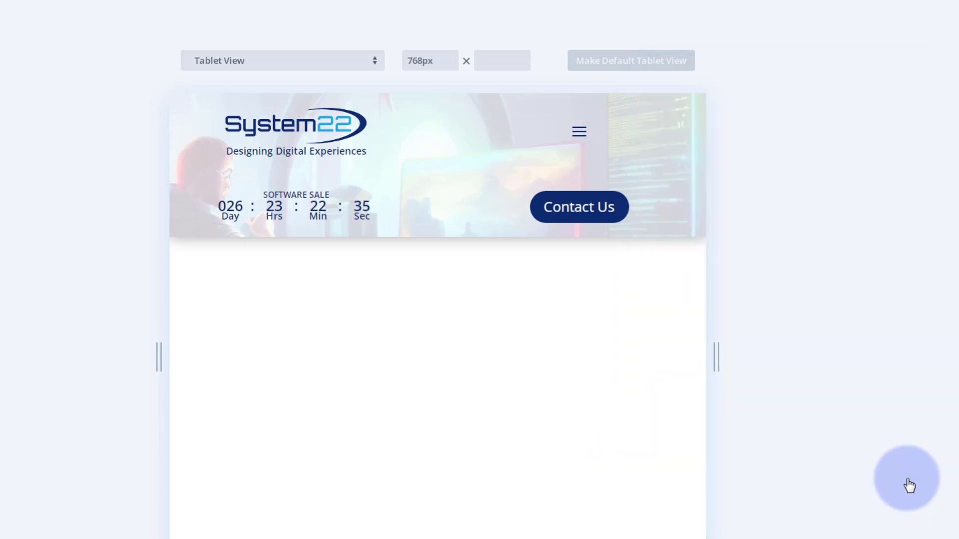
Step: Switch the header preview to phone view to check the stacked layout
{"action": "mouse_move", "coordinate": [571, 211]}
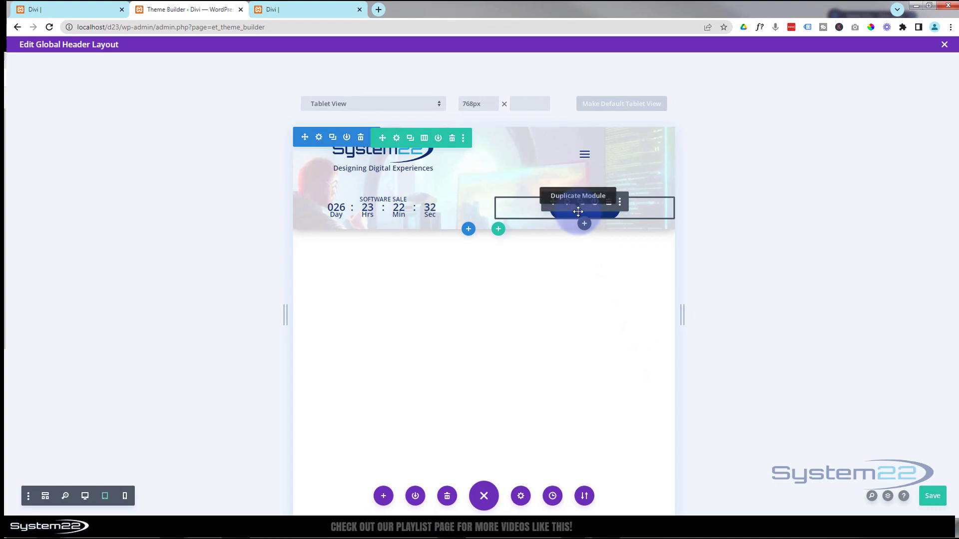
{"action": "left_click", "coordinate": [125, 496]}
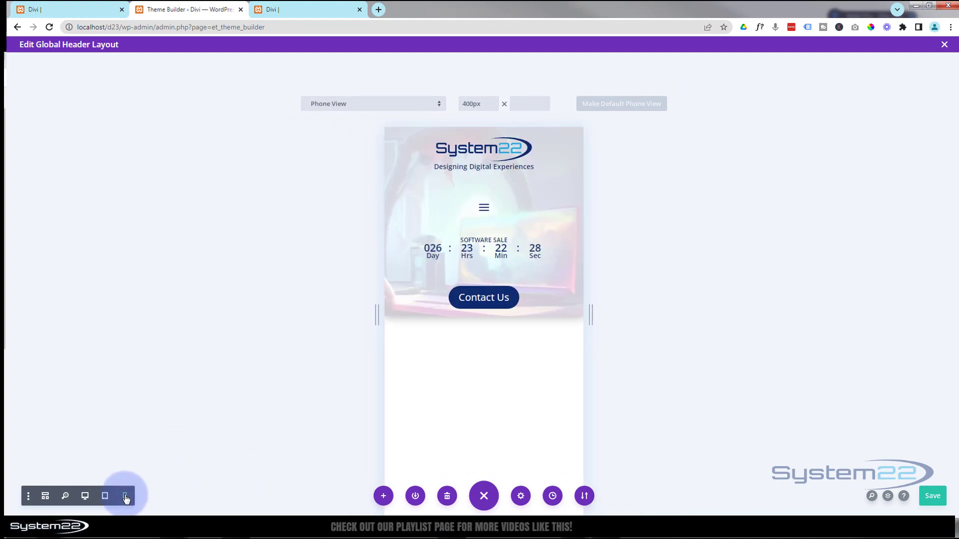
Step: Close the header layout editor and make sure the Theme Builder changes are saved
{"action": "mouse_move", "coordinate": [488, 188]}
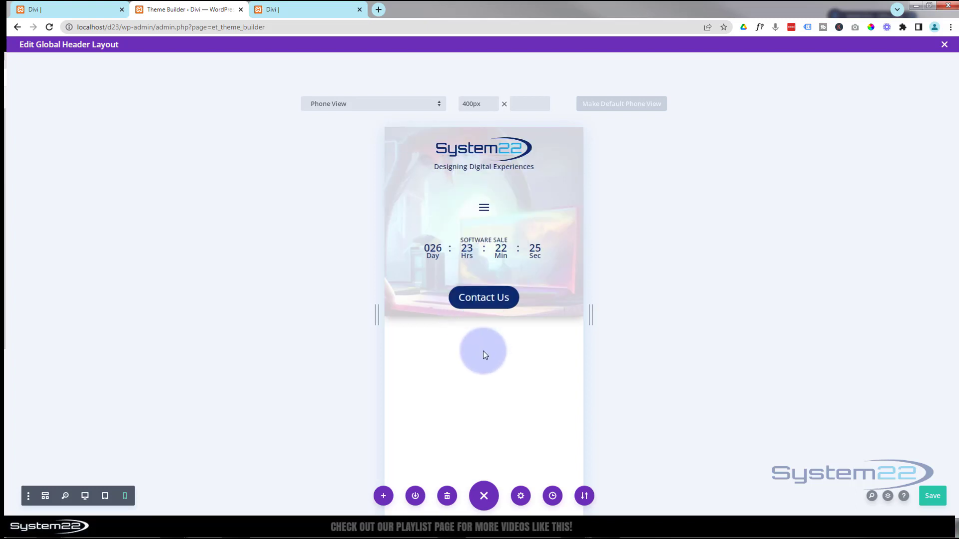
{"action": "mouse_move", "coordinate": [486, 213]}
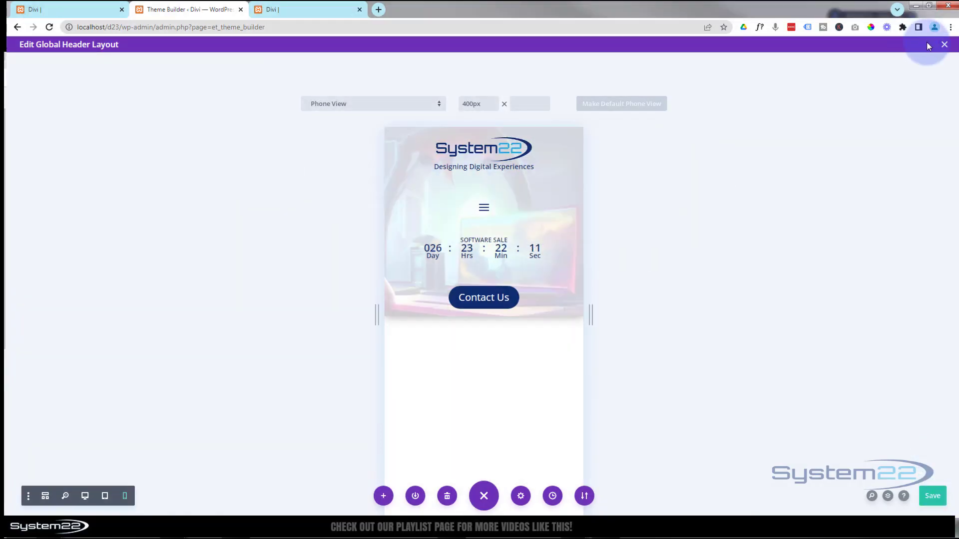
{"action": "left_click", "coordinate": [943, 44]}
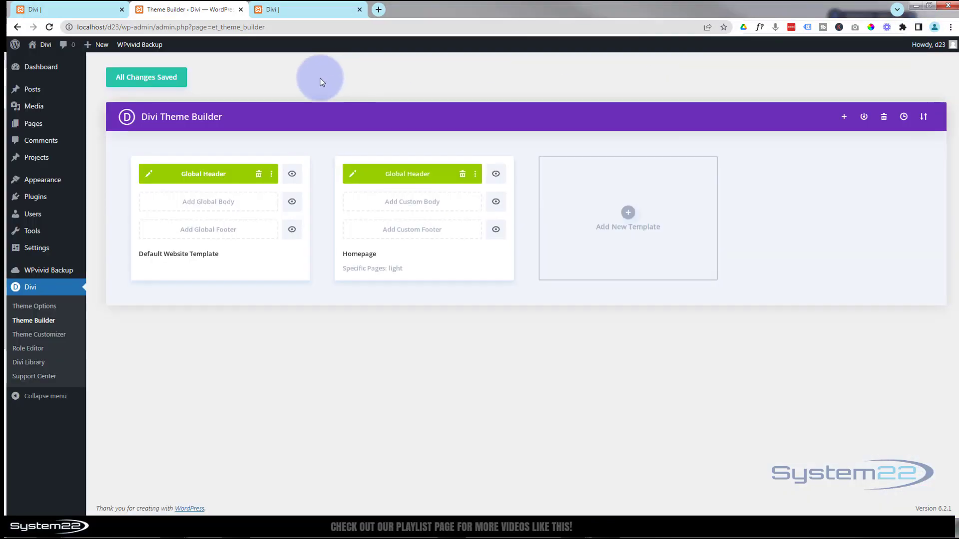
{"action": "left_click", "coordinate": [138, 81]}
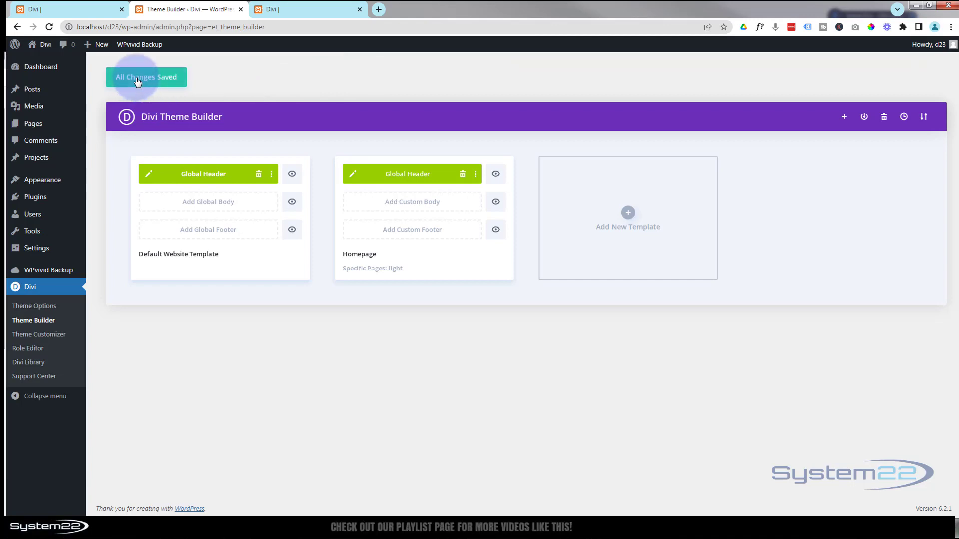
Step: Preview the live homepage in the browser's device emulation as iPhone 12 Pro and test expanding and collapsing the mobile menu
{"action": "left_click", "coordinate": [82, 7]}
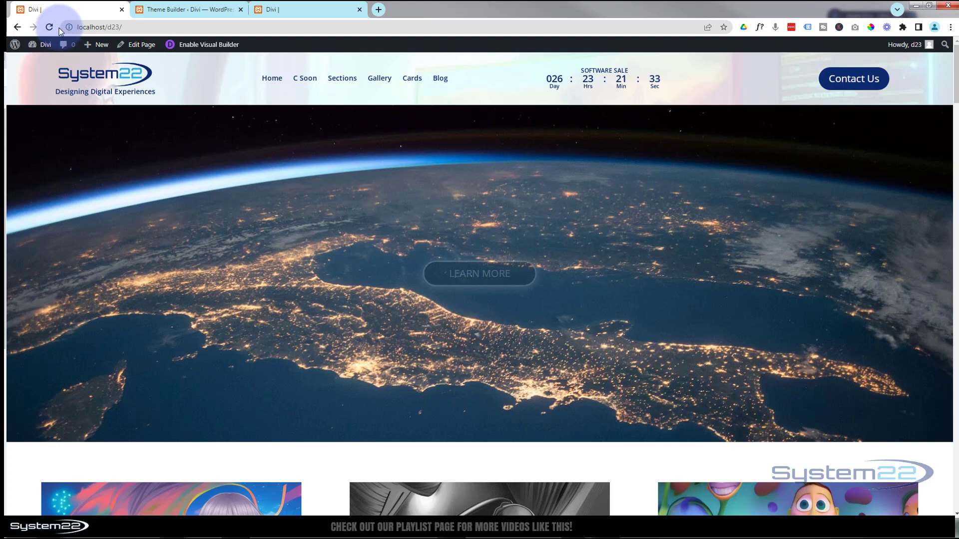
{"action": "key", "text": "F12"}
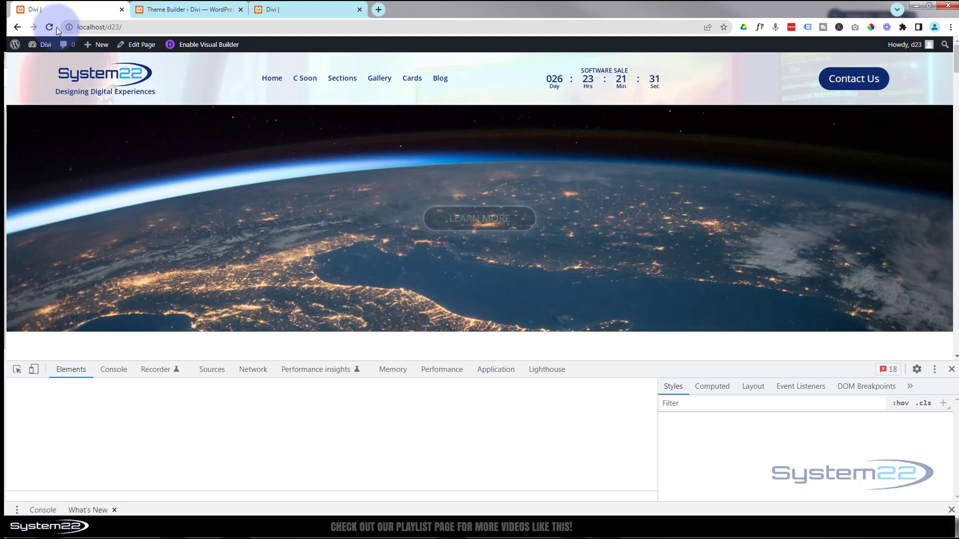
{"action": "left_click", "coordinate": [34, 370]}
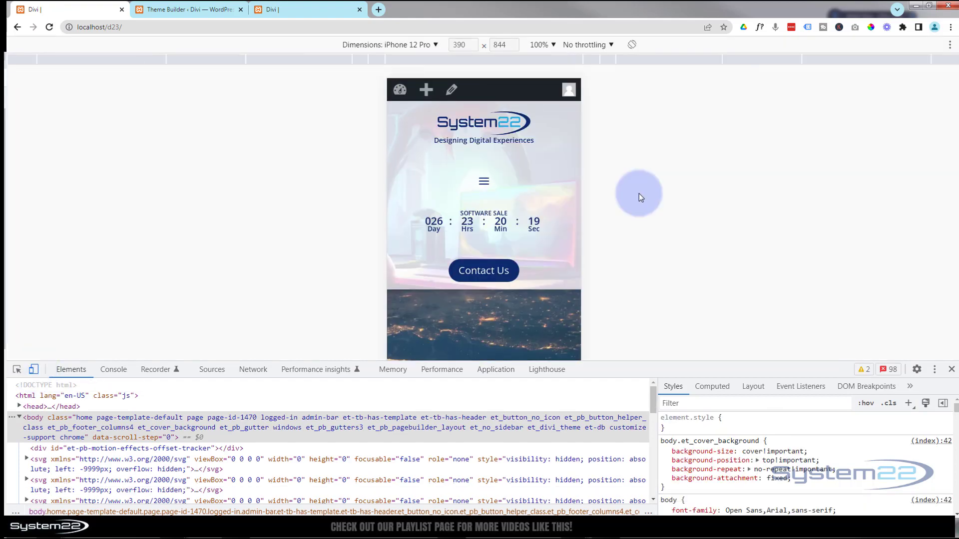
{"action": "left_click", "coordinate": [485, 181]}
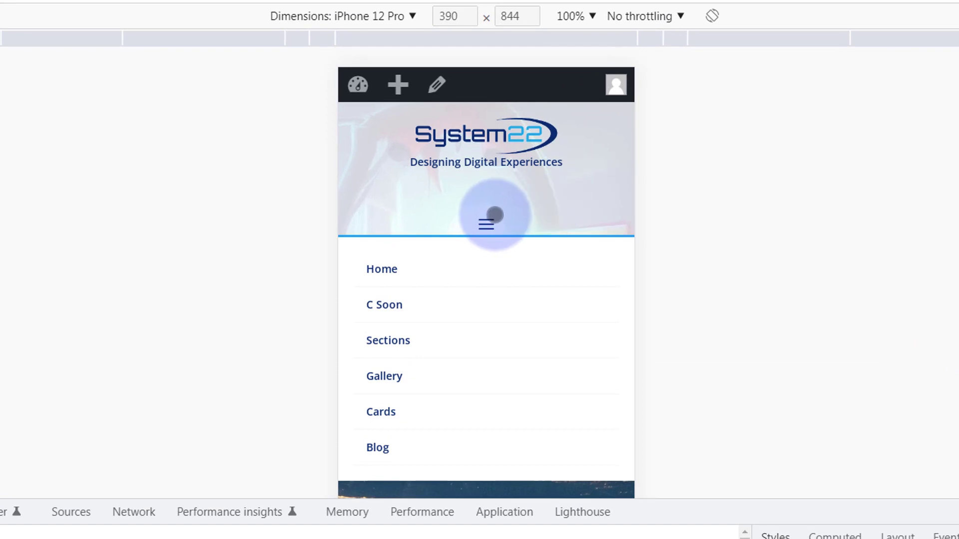
{"action": "left_click", "coordinate": [494, 215]}
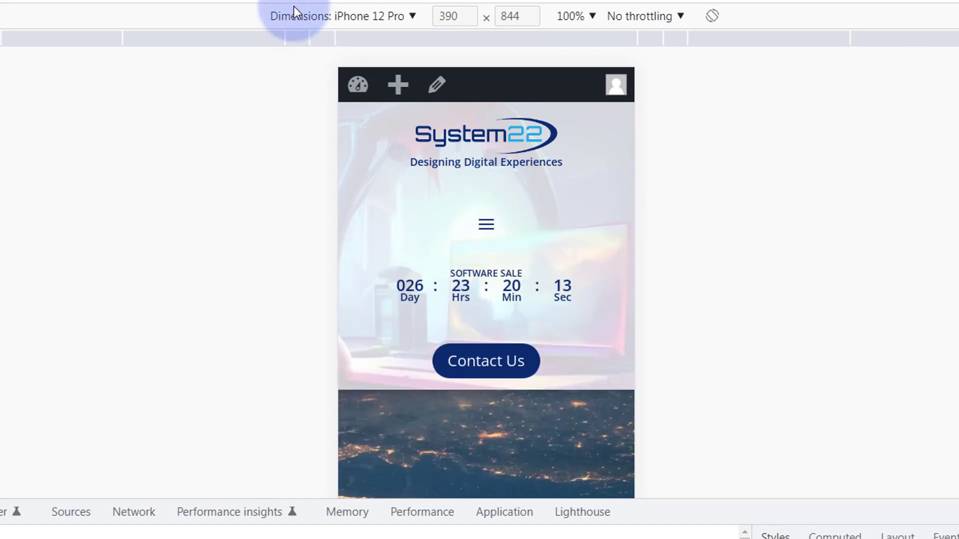
Step: Preview the homepage as iPad Air at 100% zoom, test the dropdown menu, and close the developer tools
{"action": "left_click", "coordinate": [312, 15]}
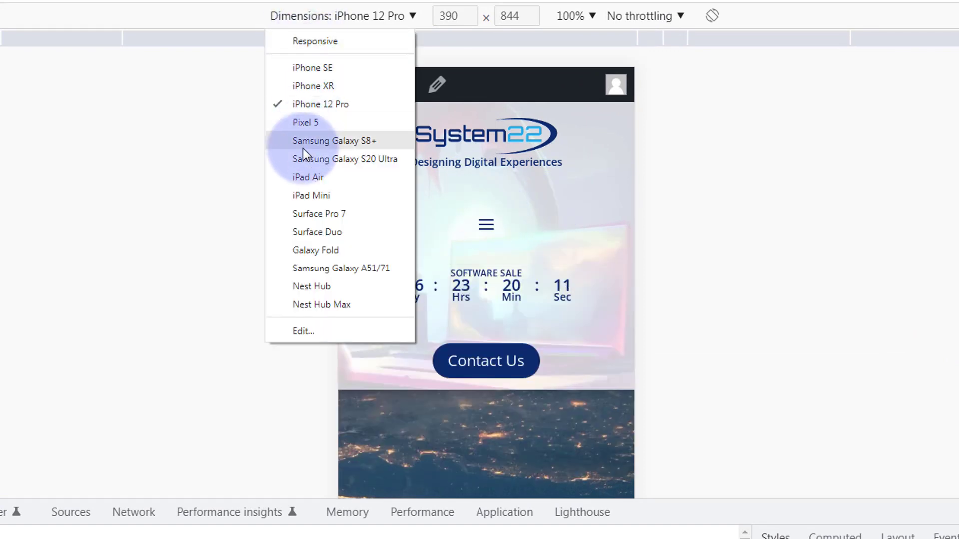
{"action": "left_click", "coordinate": [304, 179]}
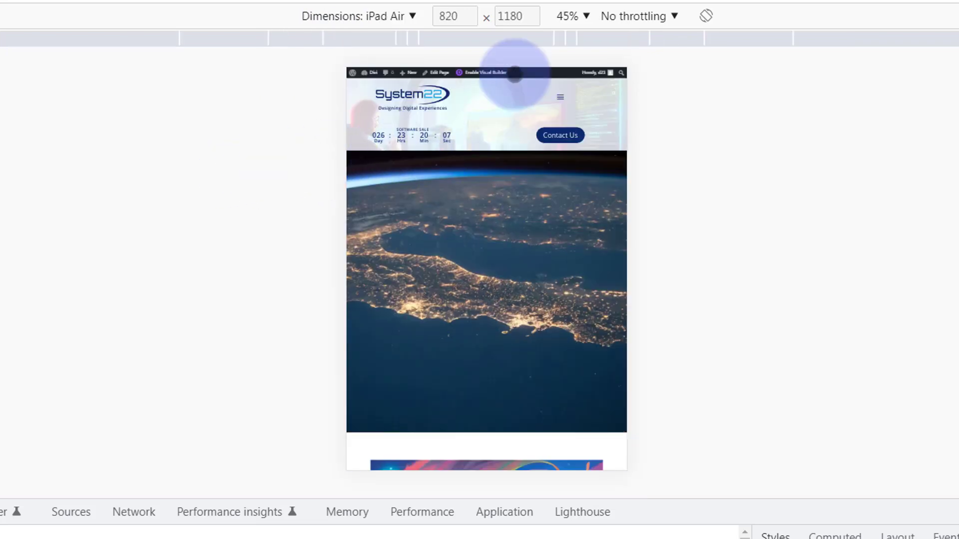
{"action": "left_click", "coordinate": [570, 18]}
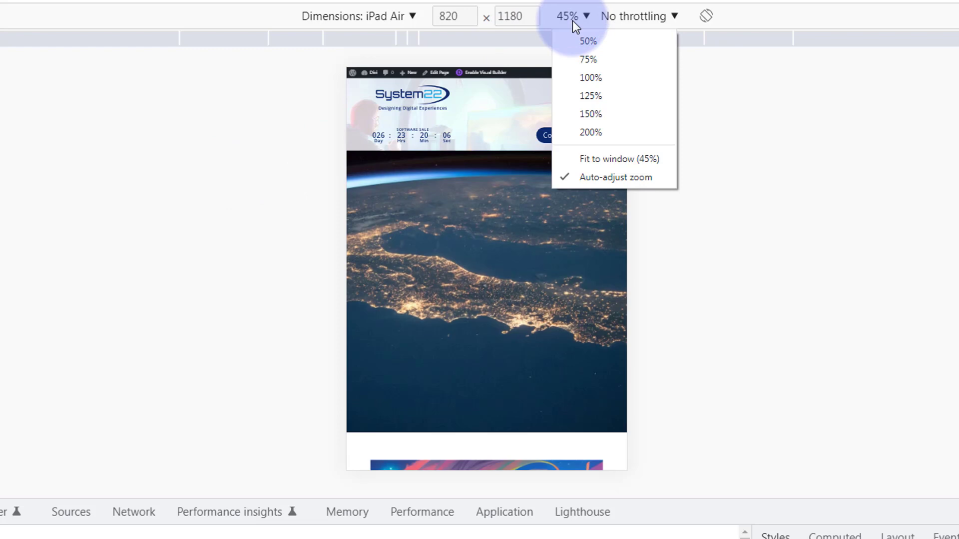
{"action": "left_click", "coordinate": [589, 82]}
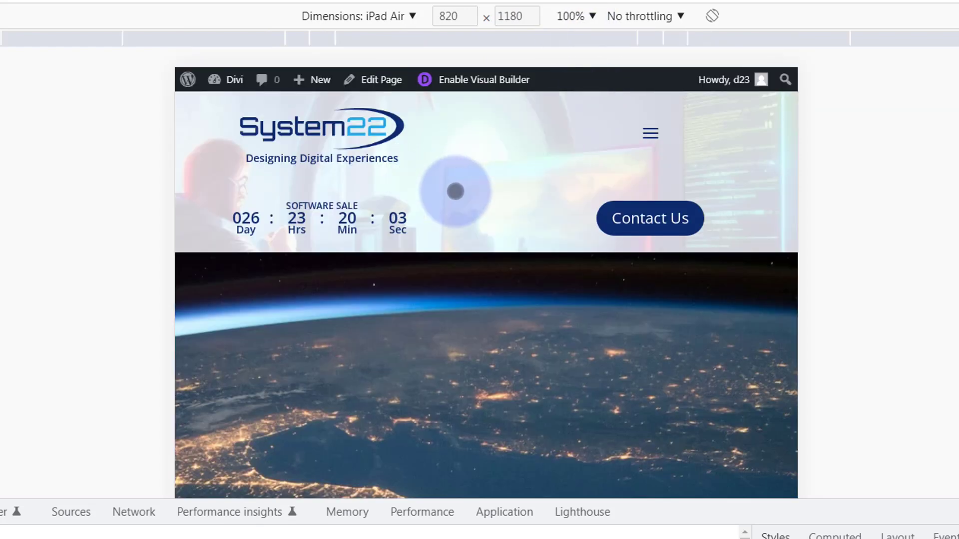
{"action": "left_click", "coordinate": [650, 133]}
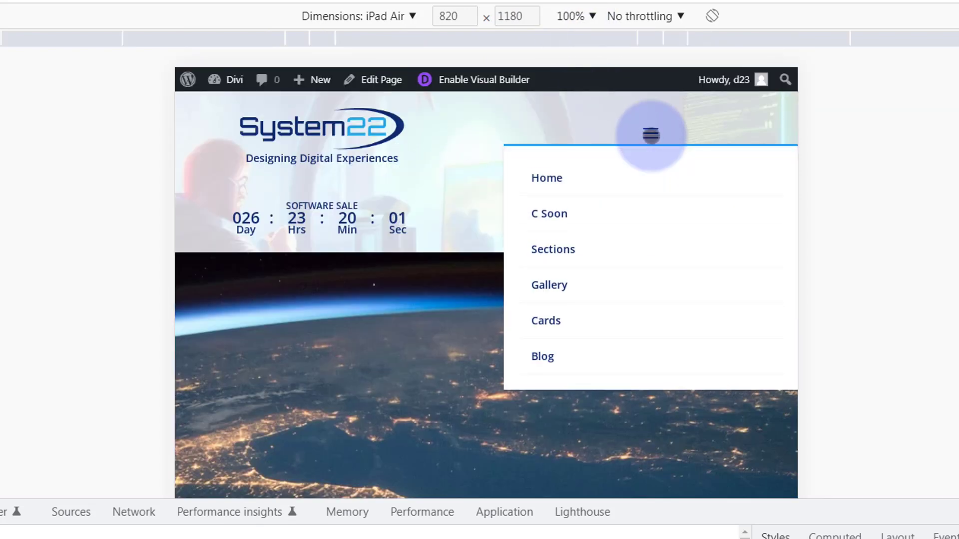
{"action": "left_click", "coordinate": [649, 128]}
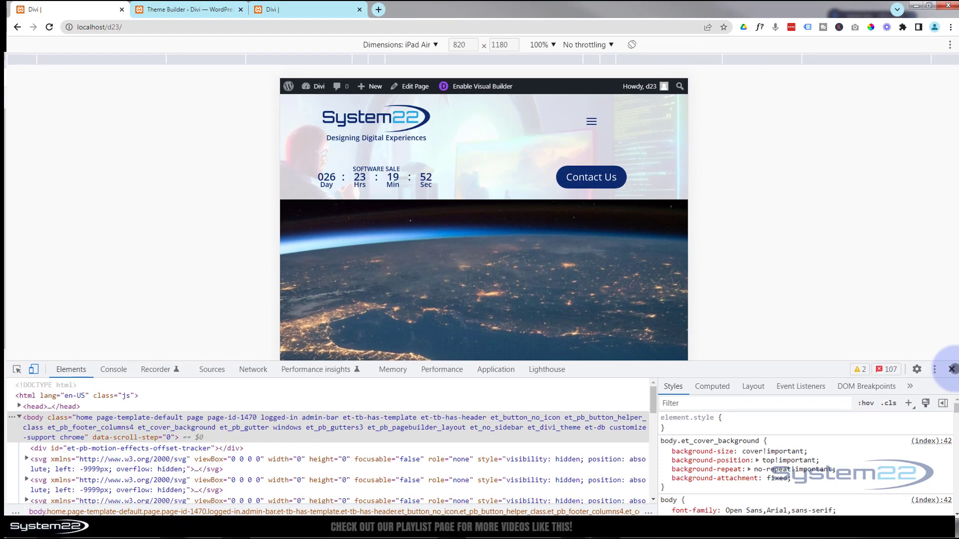
{"action": "left_click", "coordinate": [952, 369]}
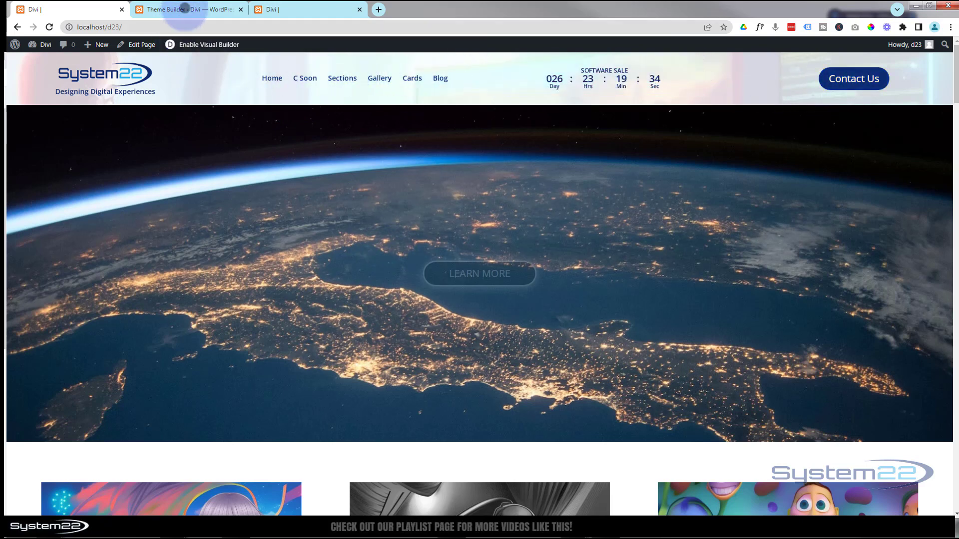
Step: Save the global header's section to the Divi Library as "global 1" and close the header editor
{"action": "left_click", "coordinate": [184, 8]}
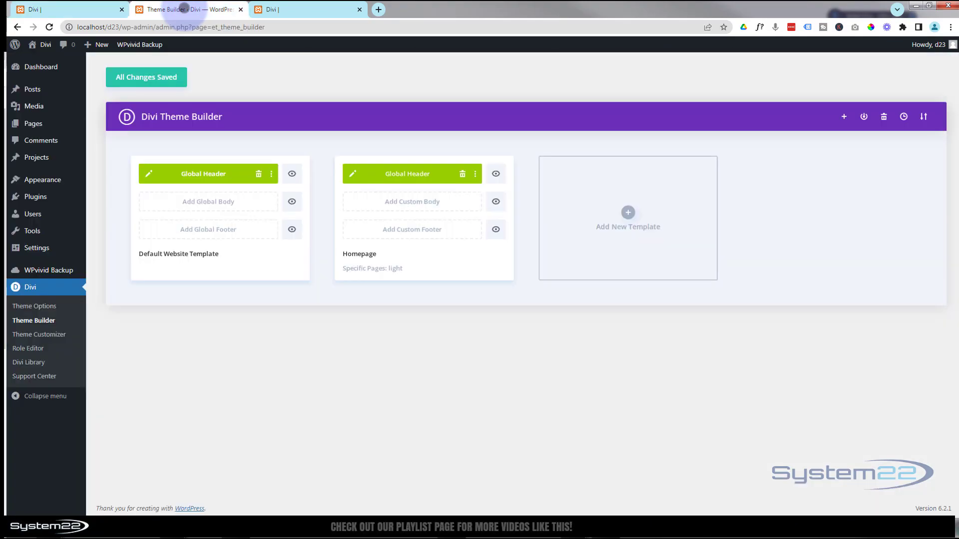
{"action": "left_click", "coordinate": [147, 174]}
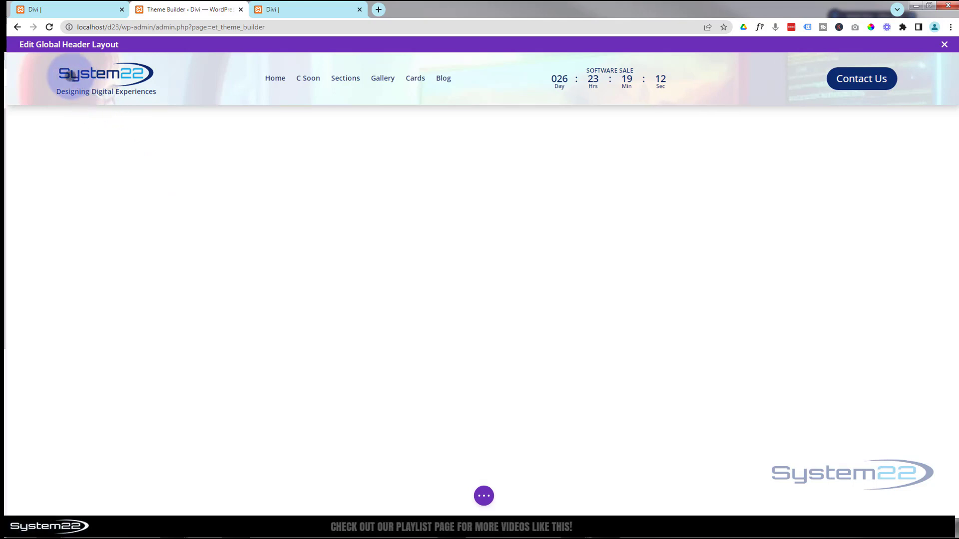
{"action": "mouse_move", "coordinate": [66, 76]}
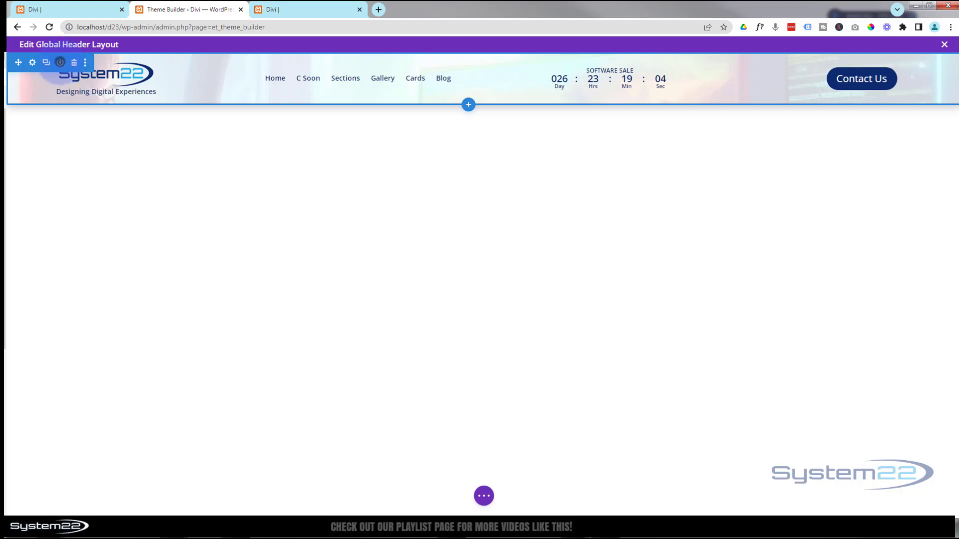
{"action": "left_click", "coordinate": [60, 62]}
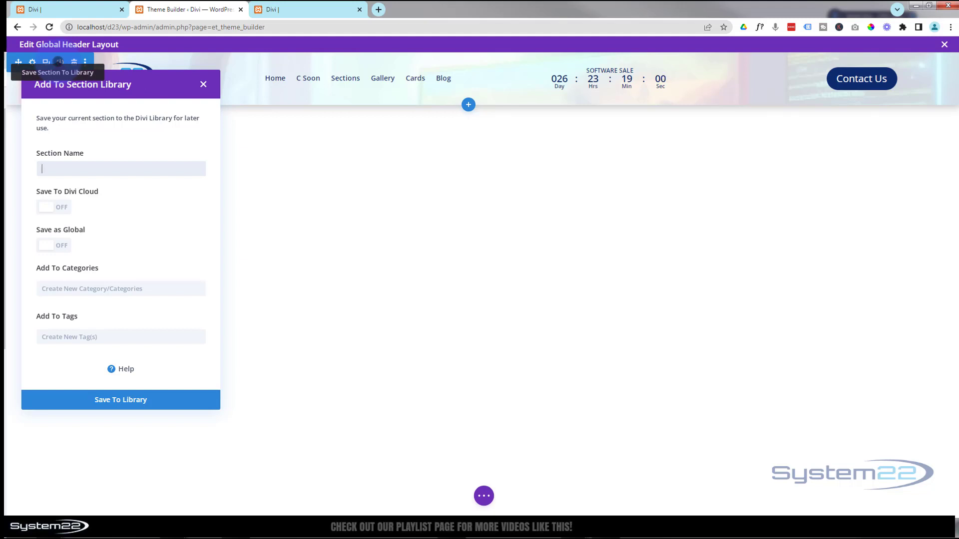
{"action": "type", "text": "global 1"}
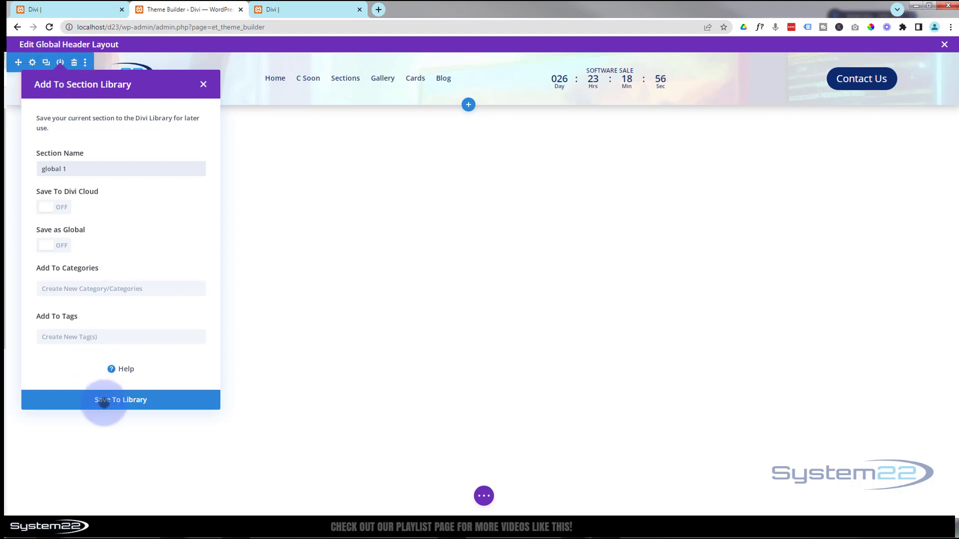
{"action": "left_click", "coordinate": [103, 400]}
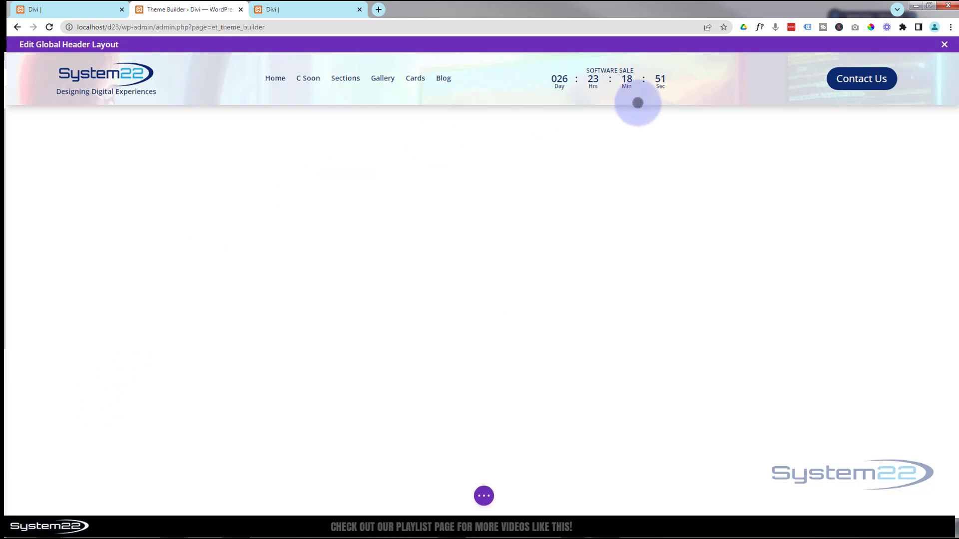
{"action": "left_click", "coordinate": [944, 44]}
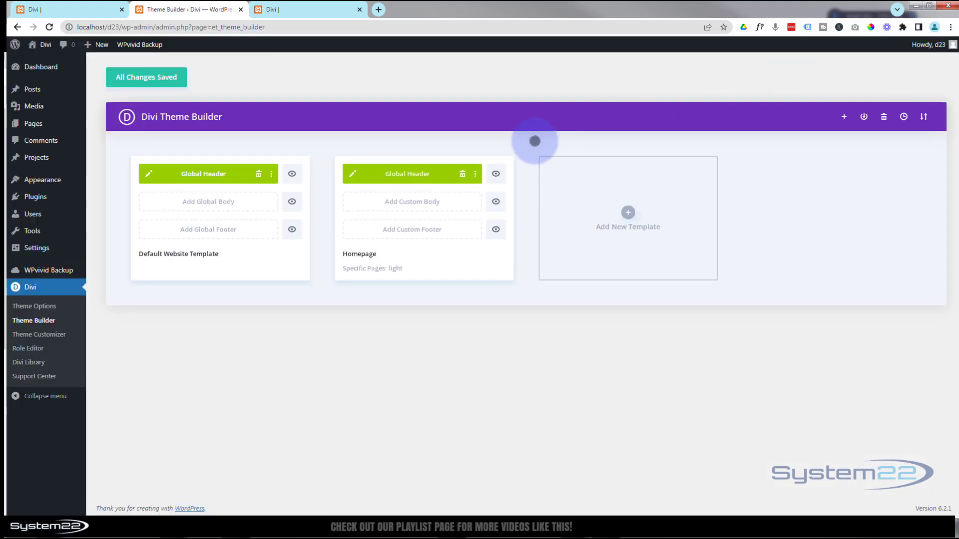
{"action": "left_click", "coordinate": [629, 212]}
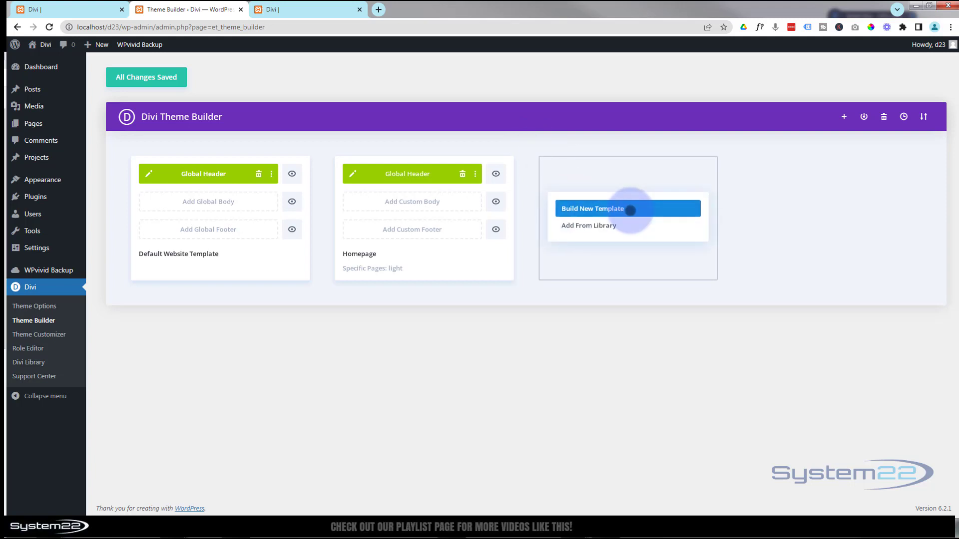
{"action": "left_click", "coordinate": [602, 209]}
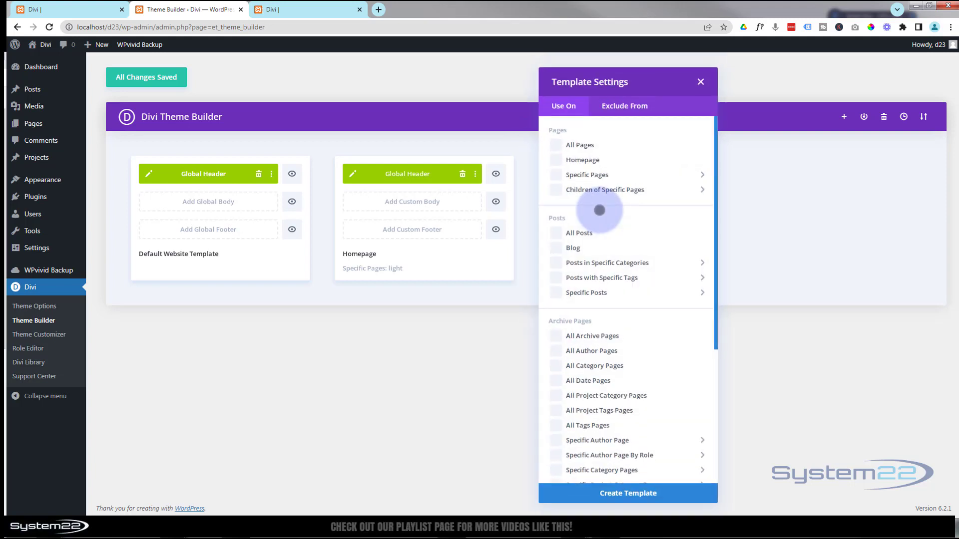
{"action": "mouse_move", "coordinate": [584, 175]}
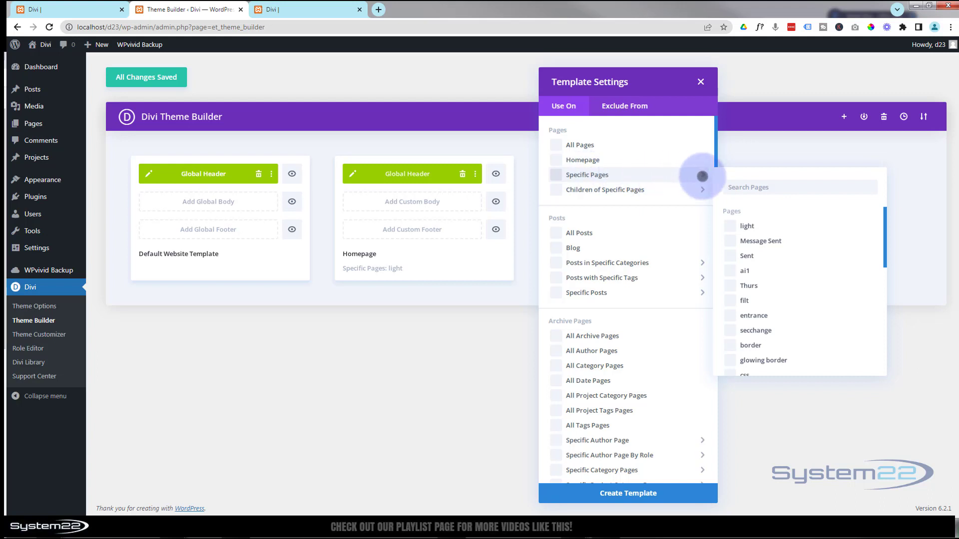
{"action": "left_click", "coordinate": [731, 226]}
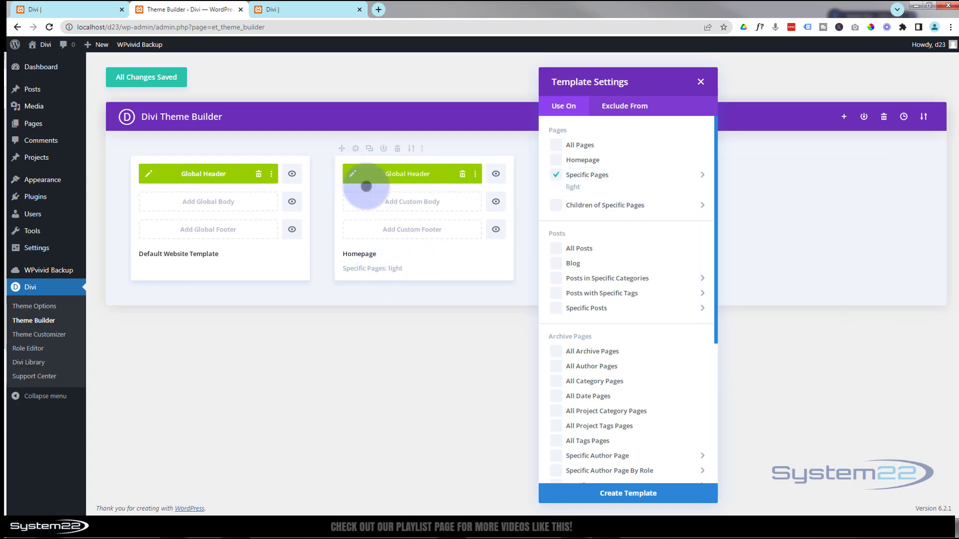
{"action": "left_click", "coordinate": [462, 175]}
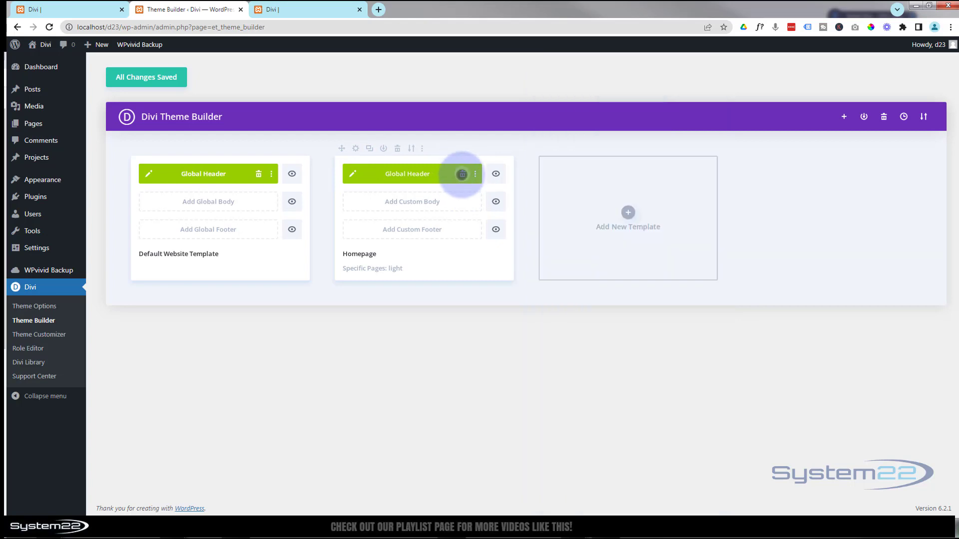
Step: Remove the global header from the Homepage template for the light page and start building a custom header there
{"action": "left_click", "coordinate": [462, 175]}
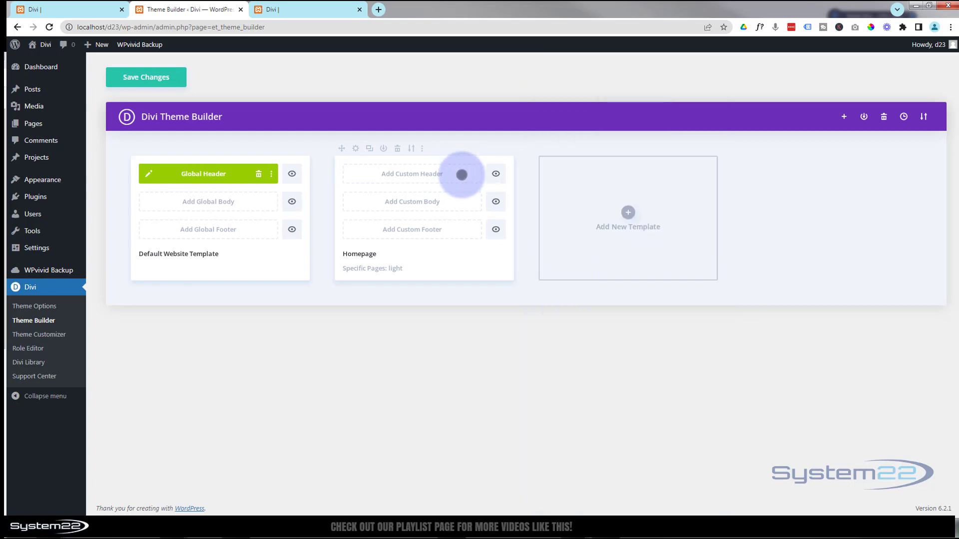
{"action": "left_click", "coordinate": [397, 173]}
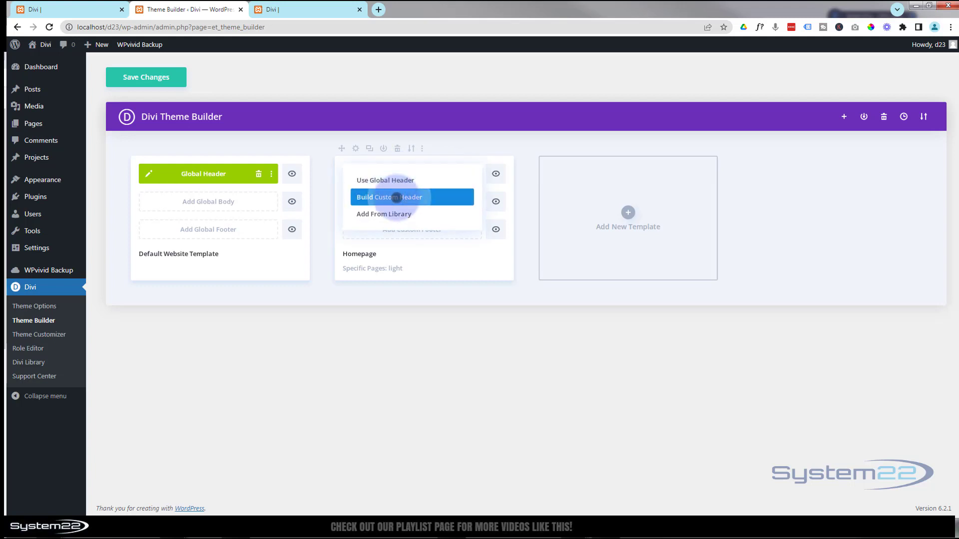
{"action": "left_click", "coordinate": [396, 197]}
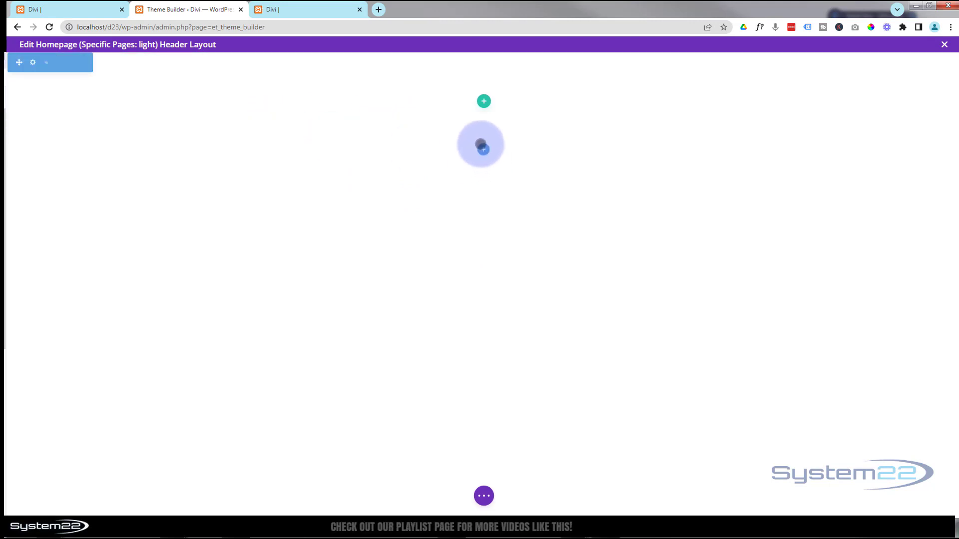
Step: Insert the saved "global 1" section from the library into the Homepage template's custom header
{"action": "left_click", "coordinate": [483, 149]}
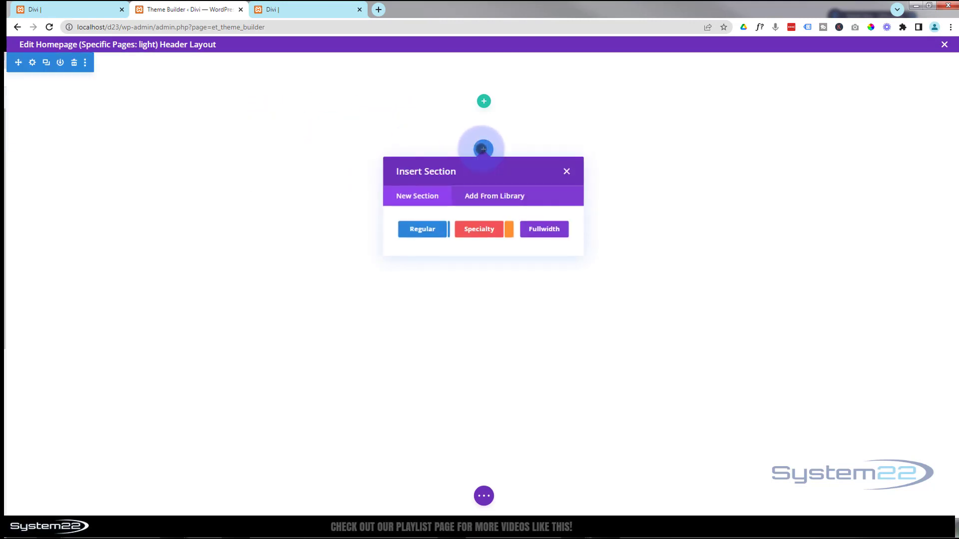
{"action": "left_click", "coordinate": [483, 194]}
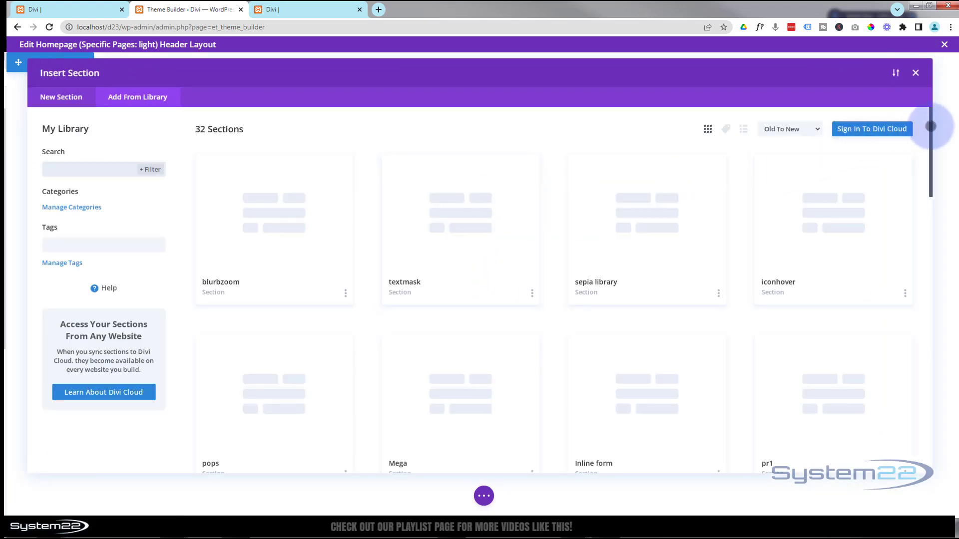
{"action": "left_click_drag", "start_coordinate": [931, 129], "coordinate": [925, 445]}
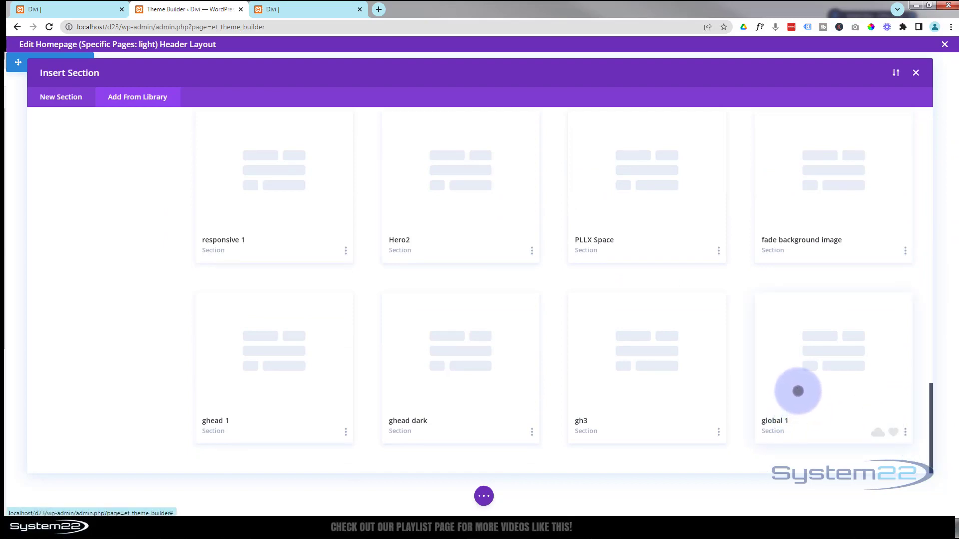
{"action": "left_click", "coordinate": [798, 391]}
{"action": "left_click", "coordinate": [271, 427]}
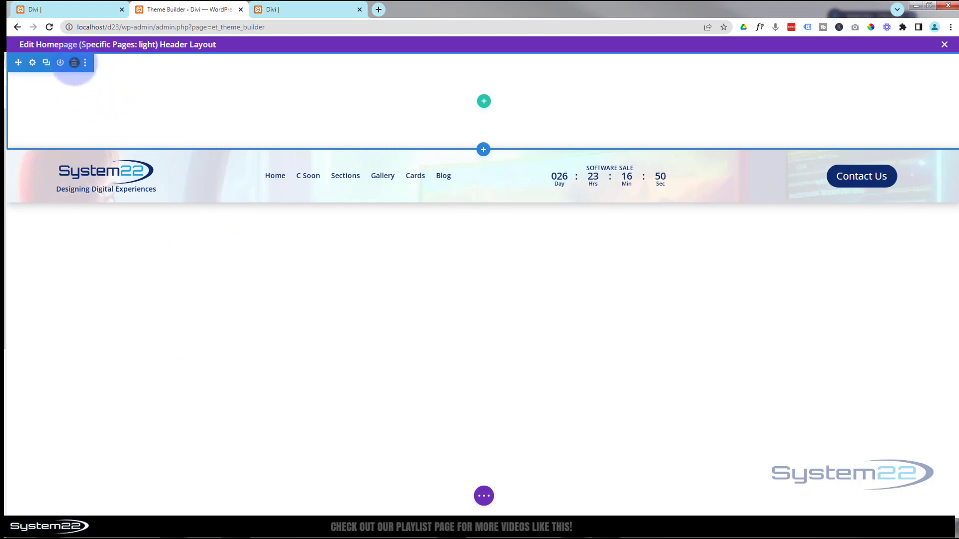
Step: Delete the empty section above the inserted header section
{"action": "left_click", "coordinate": [74, 63]}
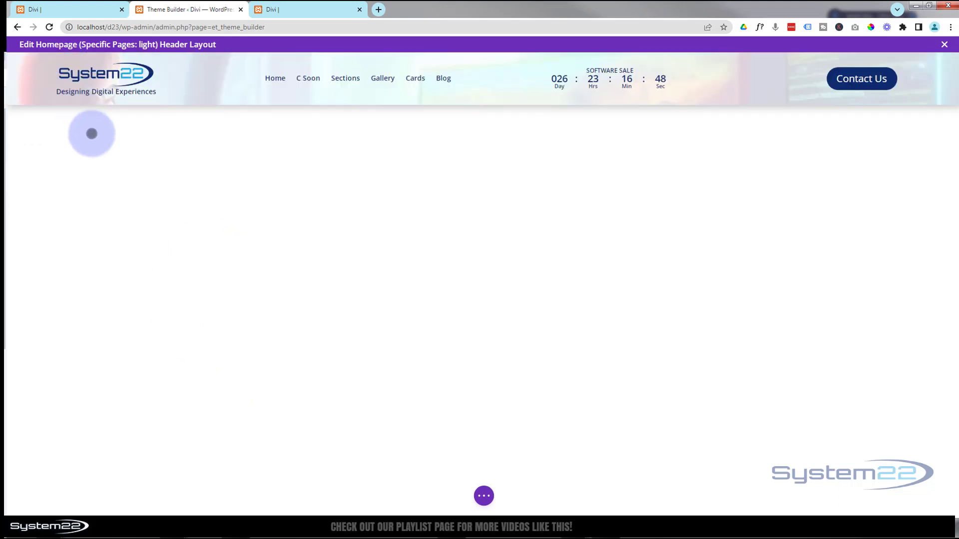
{"action": "mouse_move", "coordinate": [198, 80]}
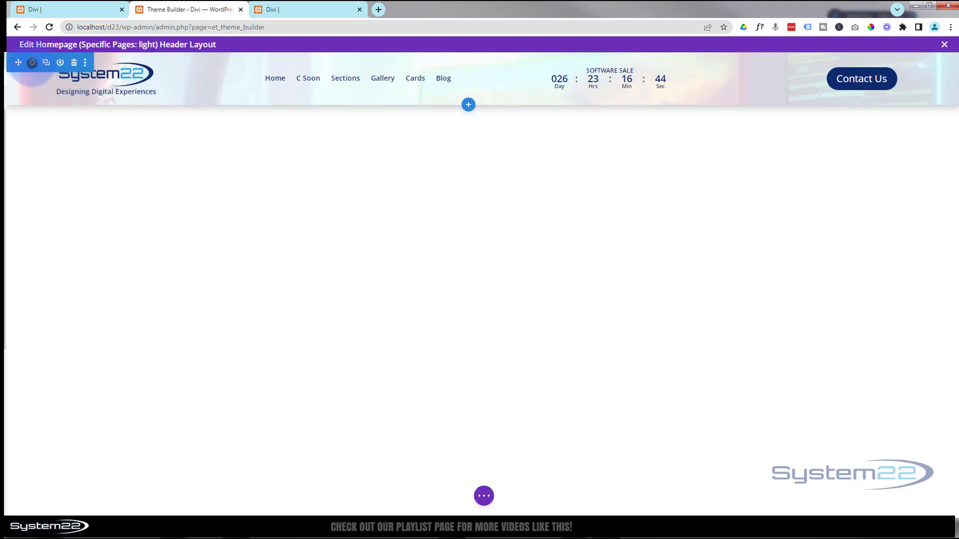
Step: Set the header section's background color to black, remove its background image, and save the section settings
{"action": "left_click", "coordinate": [31, 63]}
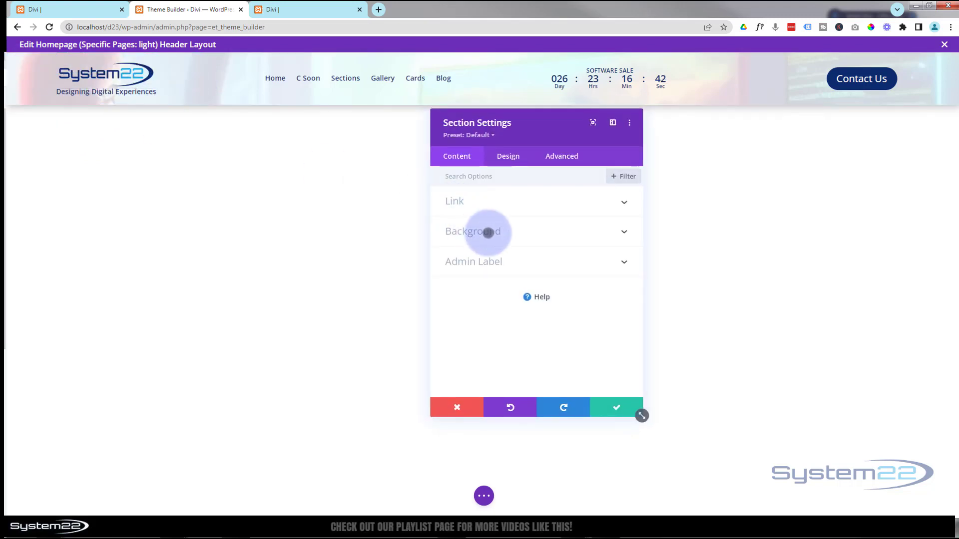
{"action": "left_click", "coordinate": [520, 229]}
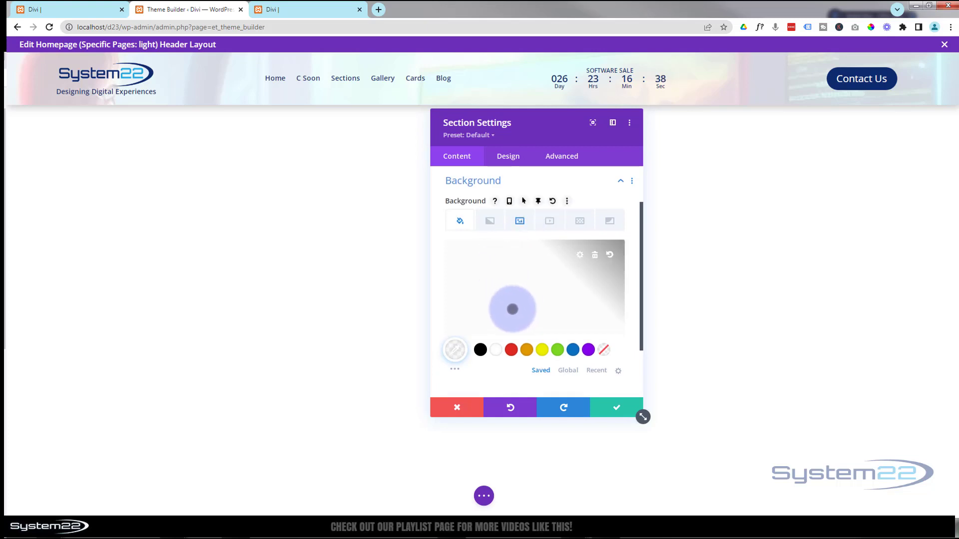
{"action": "left_click", "coordinate": [480, 350]}
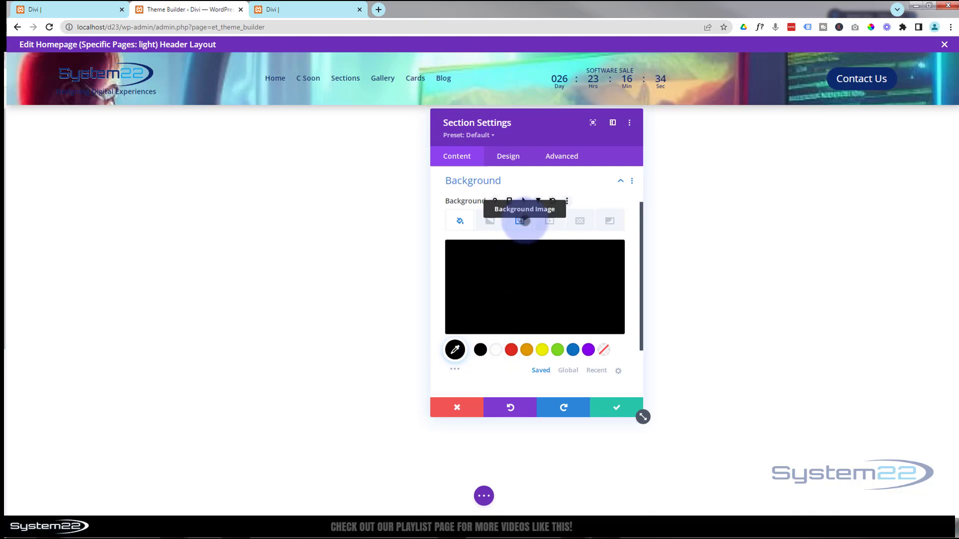
{"action": "left_click", "coordinate": [520, 220]}
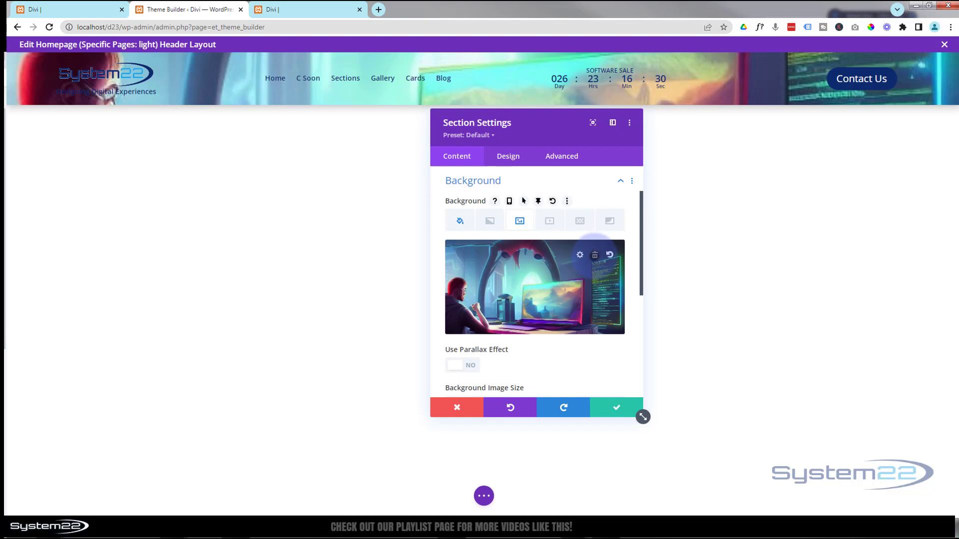
{"action": "left_click", "coordinate": [595, 255]}
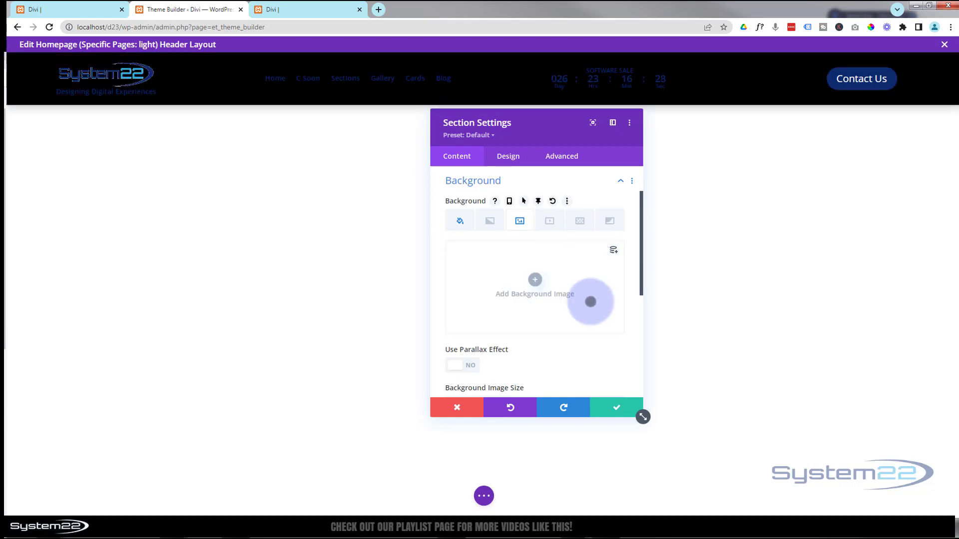
{"action": "left_click", "coordinate": [618, 405]}
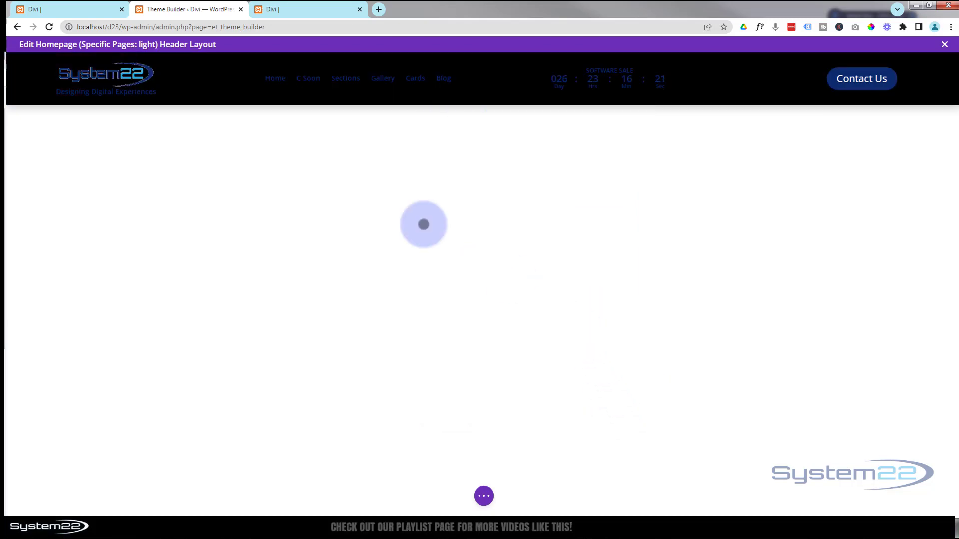
Step: Open the logo image module's settings from the wireframe view and return to the desktop view
{"action": "mouse_move", "coordinate": [97, 79]}
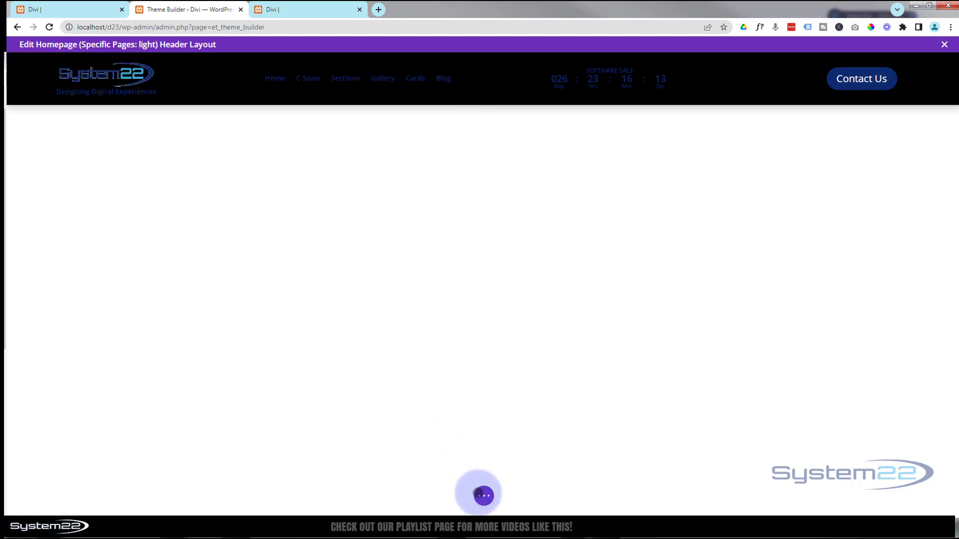
{"action": "left_click", "coordinate": [482, 496]}
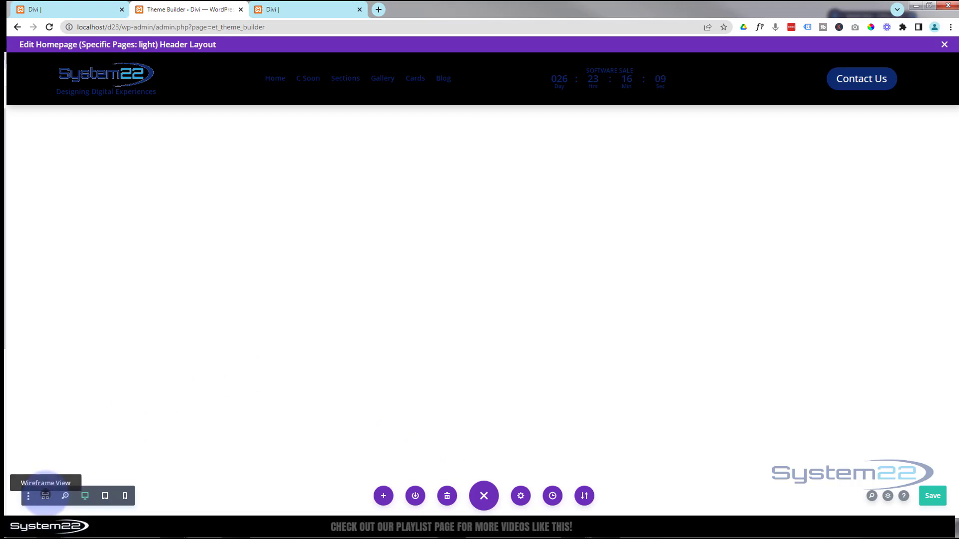
{"action": "left_click", "coordinate": [45, 496]}
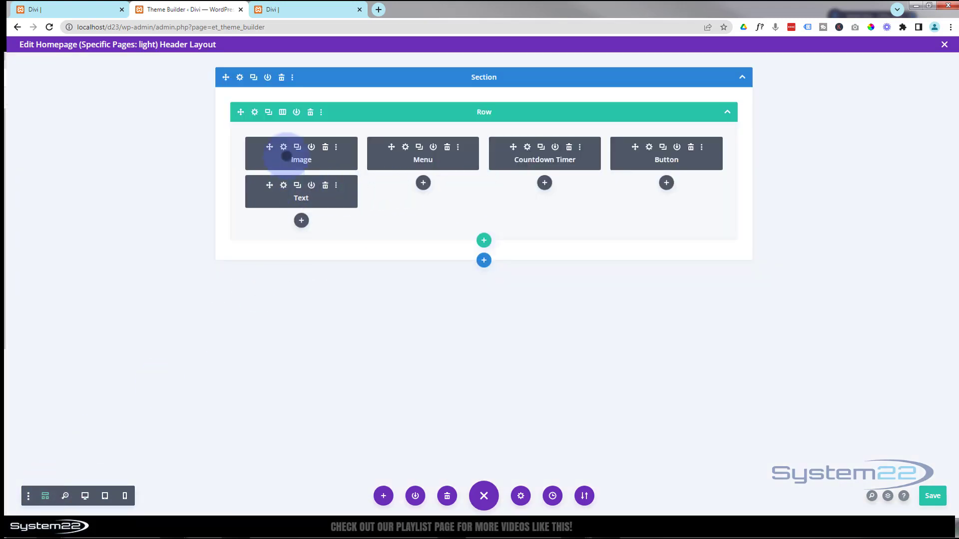
{"action": "left_click", "coordinate": [283, 147]}
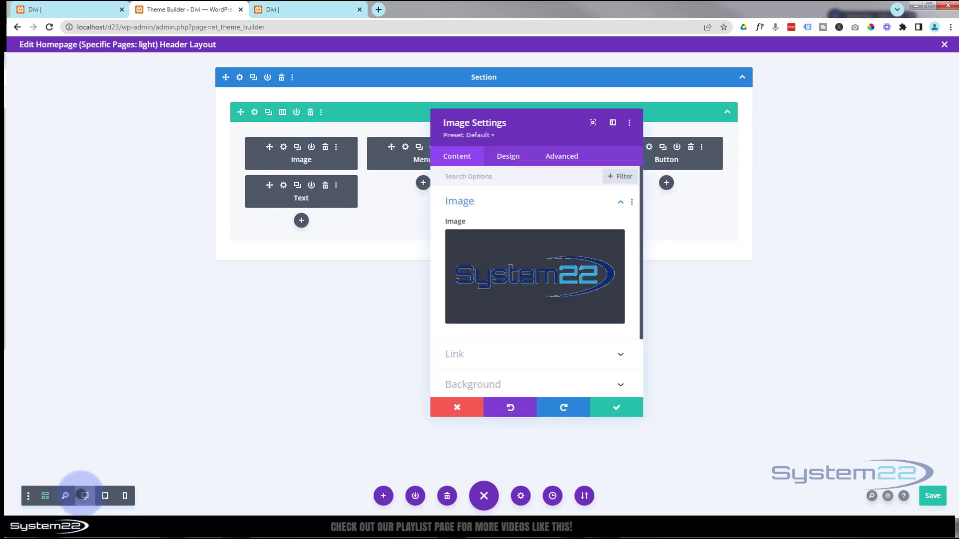
{"action": "left_click", "coordinate": [84, 496]}
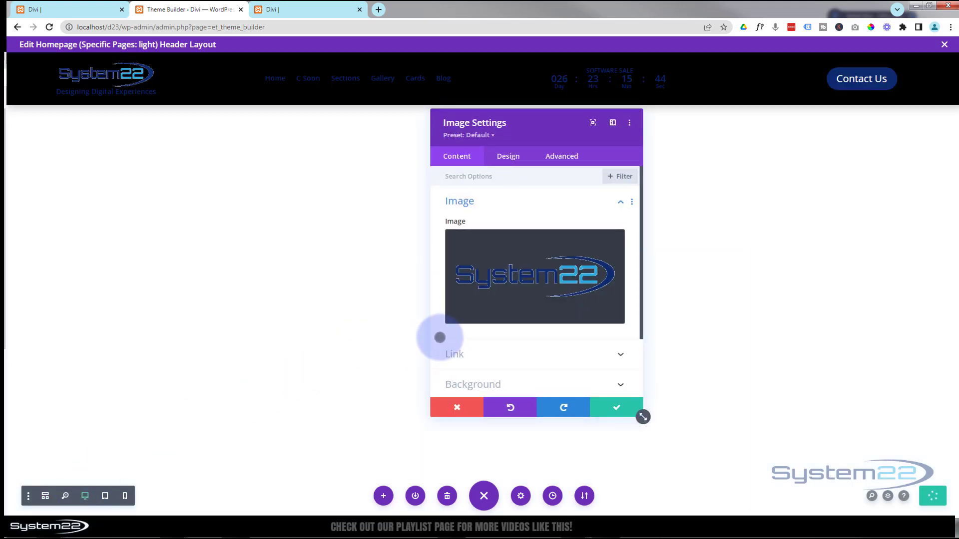
Step: Replace the logo with system22-white-b-shadow.png from the media library and save the image settings
{"action": "left_click", "coordinate": [515, 274]}
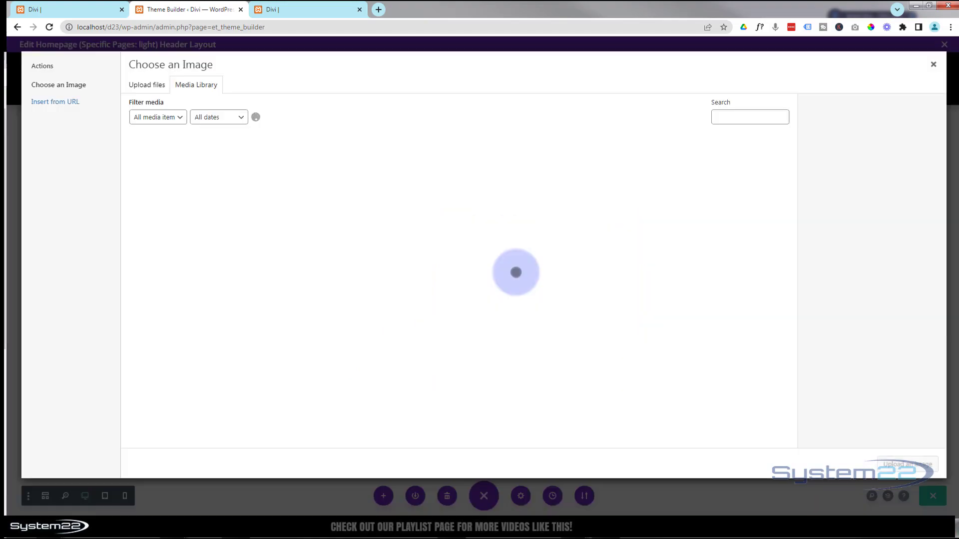
{"action": "scroll", "coordinate": [509, 370], "scroll_direction": "down", "scroll_amount": 5}
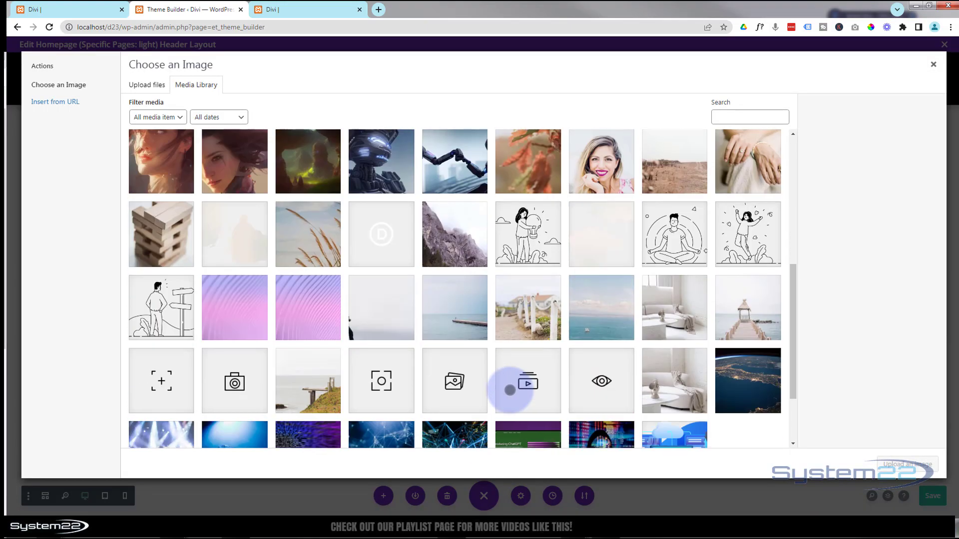
{"action": "scroll", "coordinate": [509, 390], "scroll_direction": "down", "scroll_amount": 3}
{"action": "left_click", "coordinate": [452, 435]}
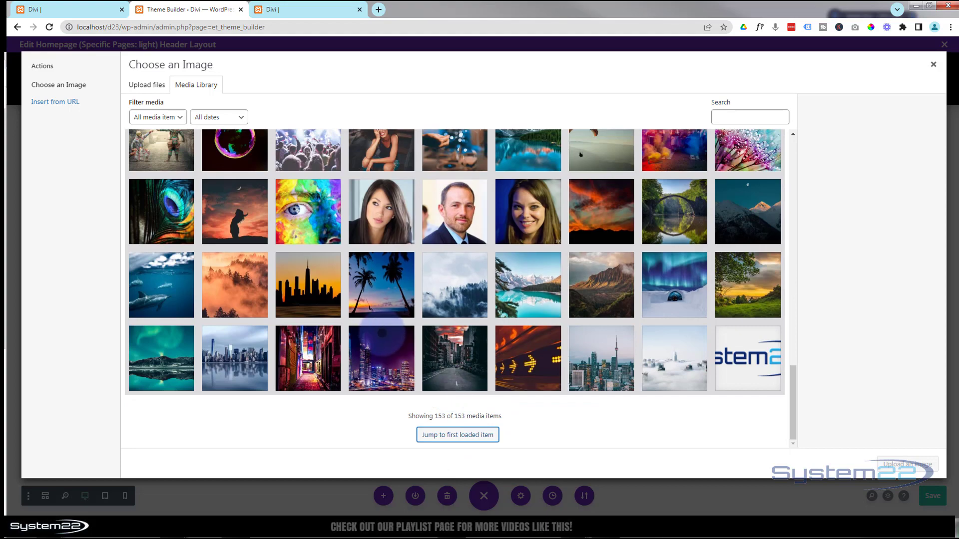
{"action": "scroll", "coordinate": [381, 333], "scroll_direction": "up", "scroll_amount": 5}
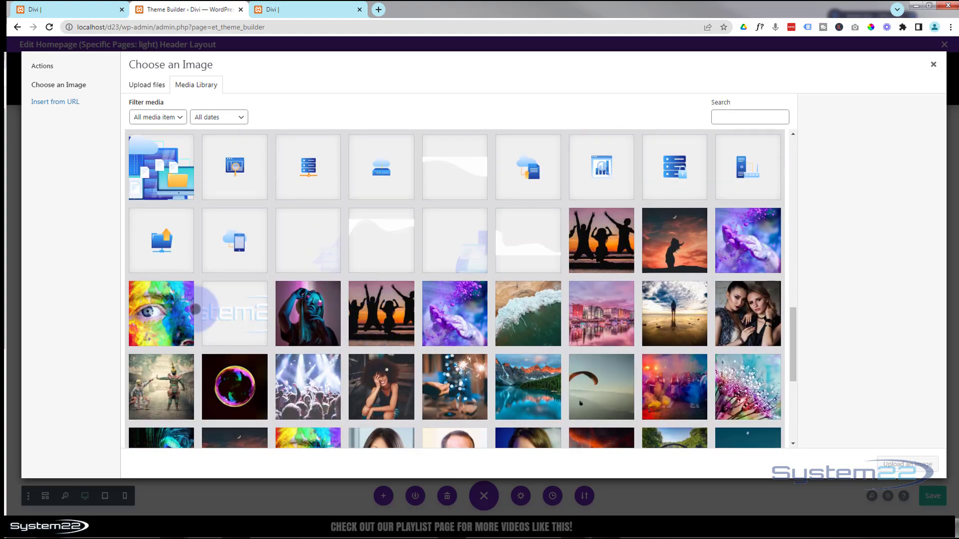
{"action": "left_click", "coordinate": [232, 310]}
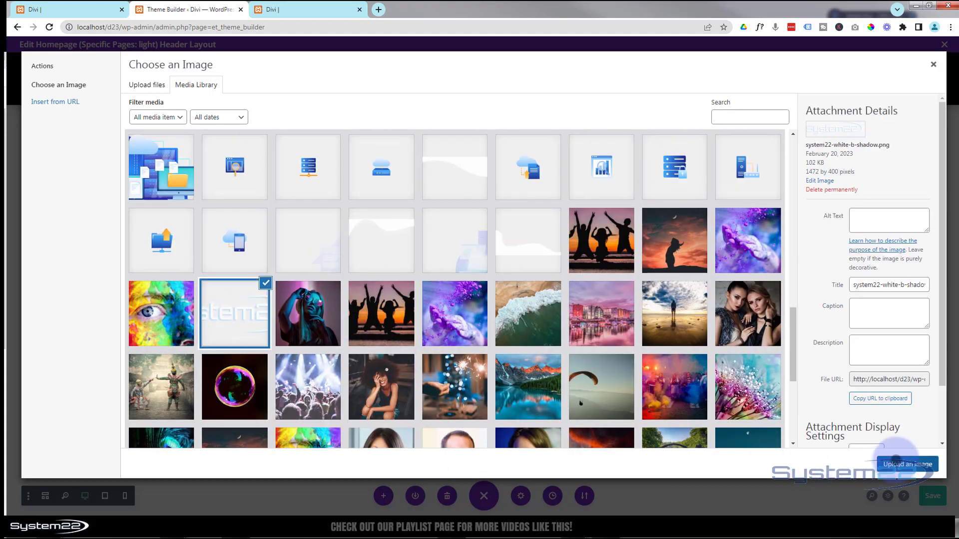
{"action": "left_click", "coordinate": [897, 459]}
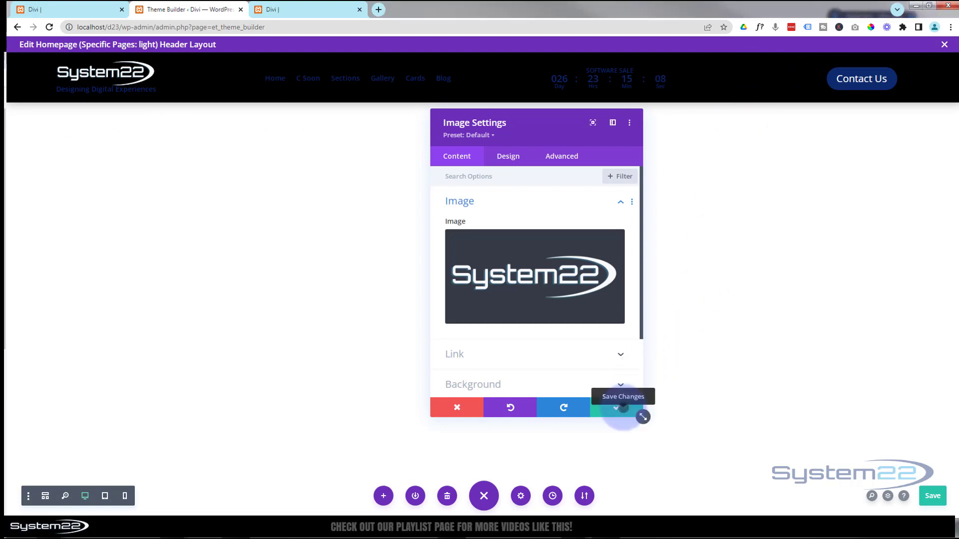
{"action": "left_click", "coordinate": [620, 408]}
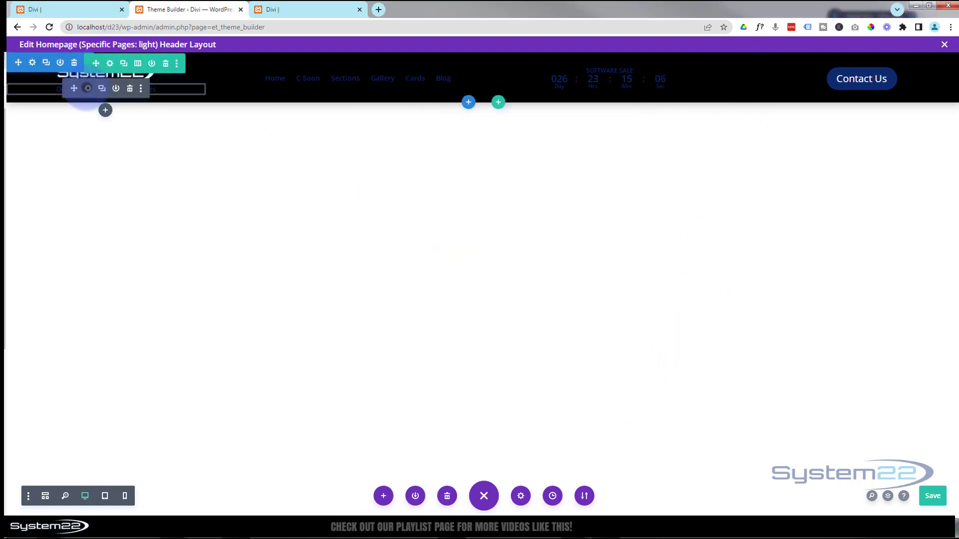
Step: Set the text color of the "Designing Digital Experiences" tagline to #27a9e1 and save the module
{"action": "left_click", "coordinate": [88, 88]}
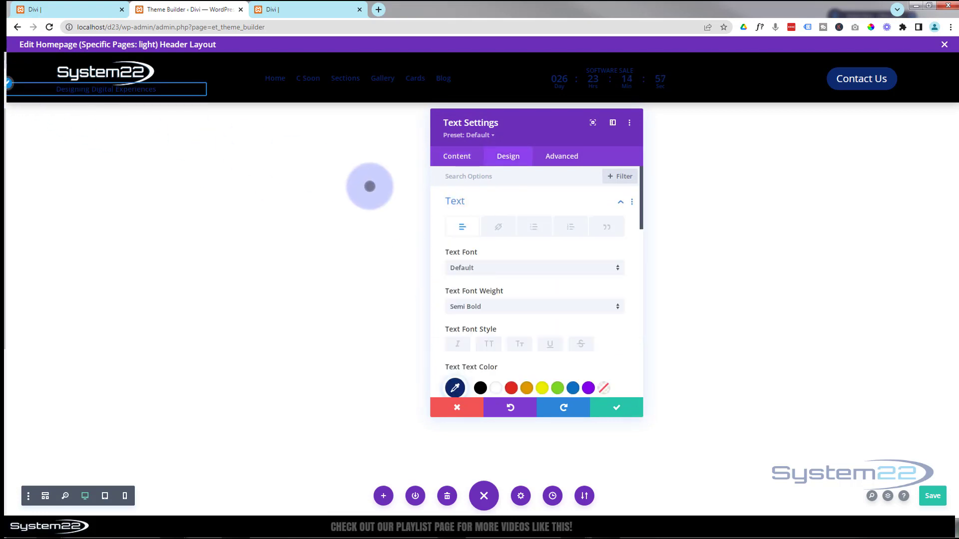
{"action": "scroll", "coordinate": [532, 244], "scroll_direction": "down", "scroll_amount": 1}
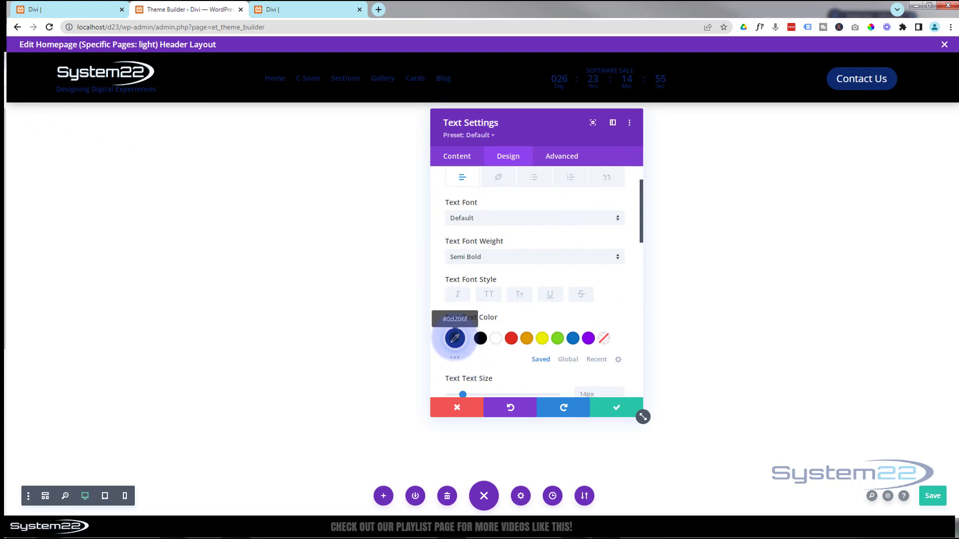
{"action": "left_click", "coordinate": [456, 337]}
{"action": "double_click", "coordinate": [459, 337]}
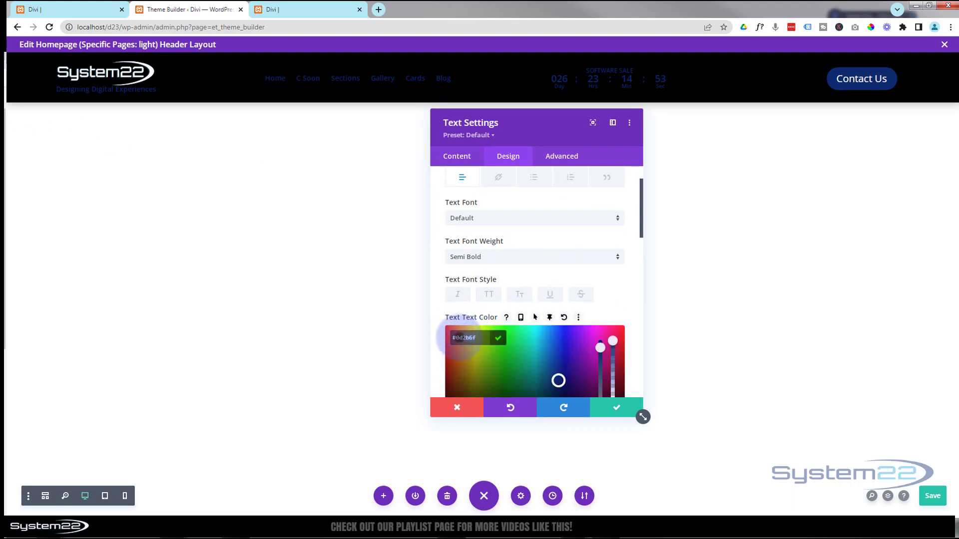
{"action": "type", "text": "27A9E1"}
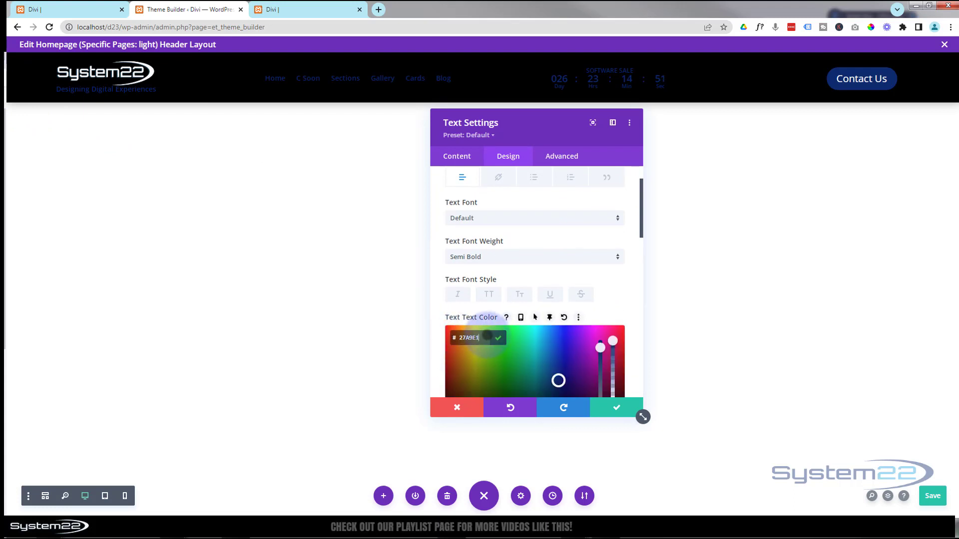
{"action": "left_click_drag", "start_coordinate": [487, 335], "coordinate": [439, 338]}
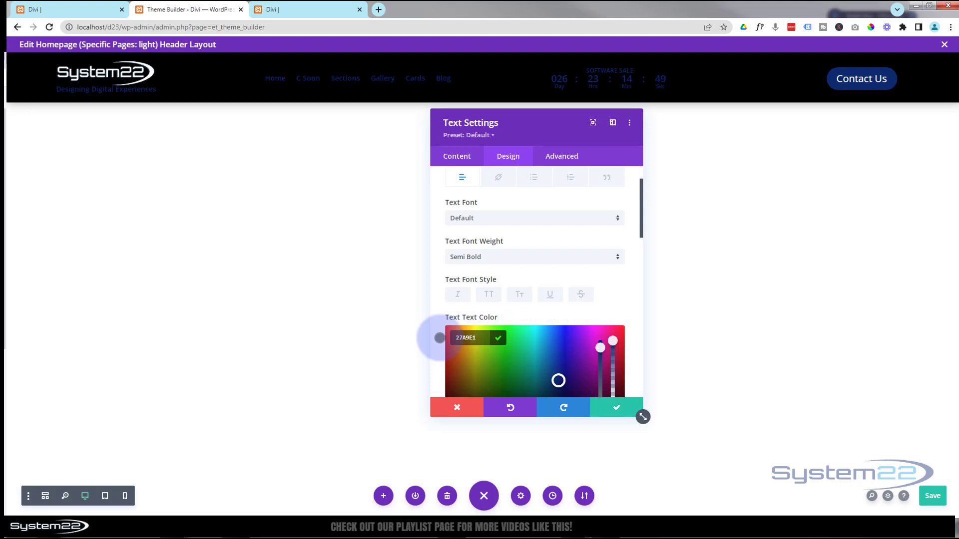
{"action": "type", "text": "#27a9e1"}
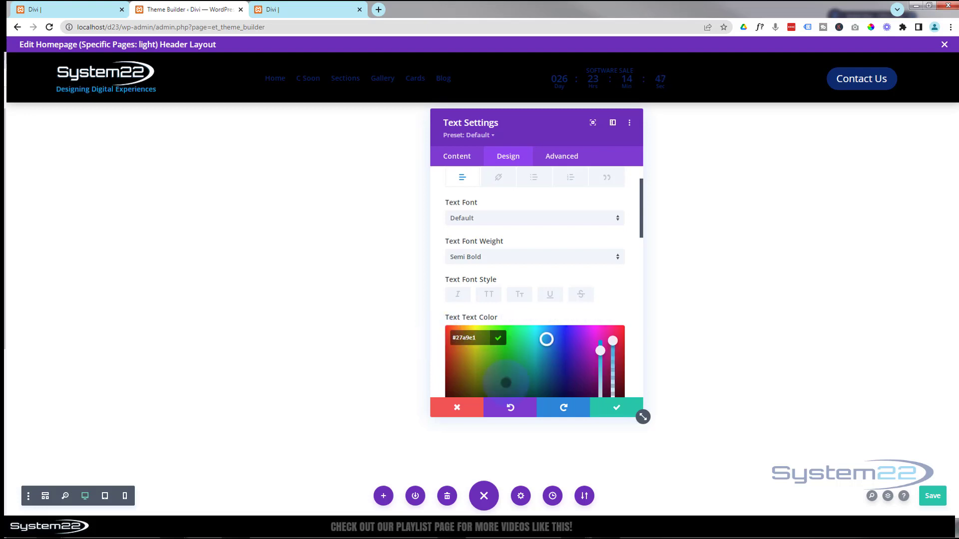
{"action": "left_click", "coordinate": [616, 408]}
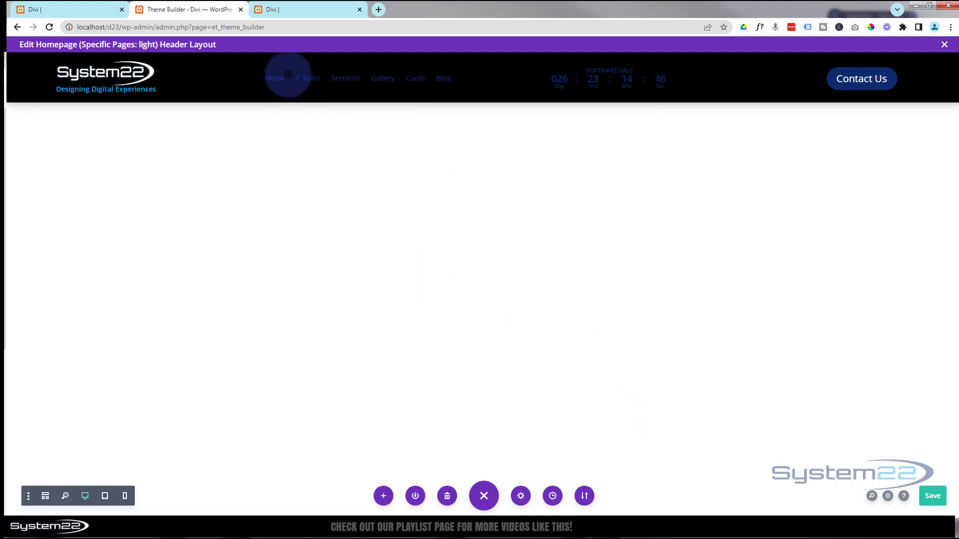
Step: Set the countdown timer's hover background color to #0d2b6f and save the module
{"action": "mouse_move", "coordinate": [575, 77]}
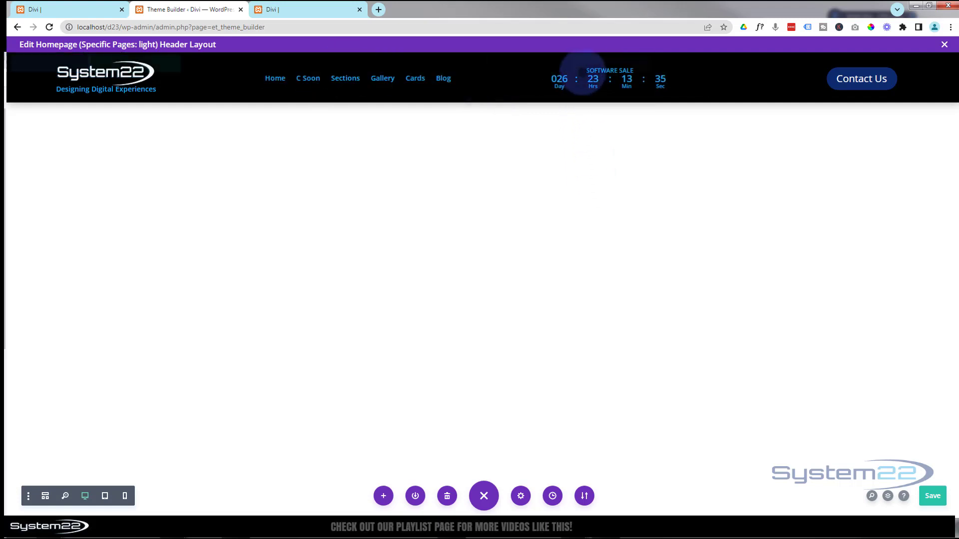
{"action": "left_click", "coordinate": [592, 64]}
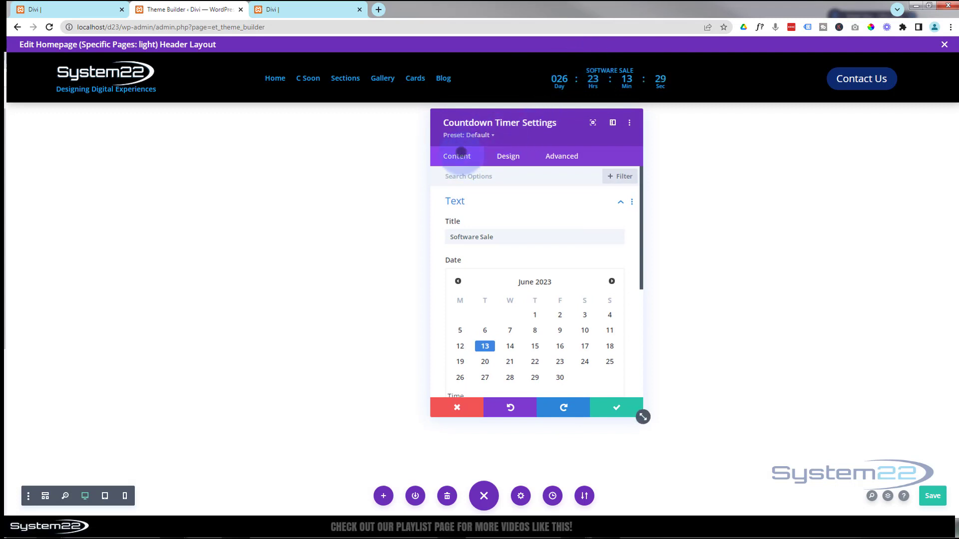
{"action": "scroll", "coordinate": [456, 184], "scroll_direction": "down", "scroll_amount": 5}
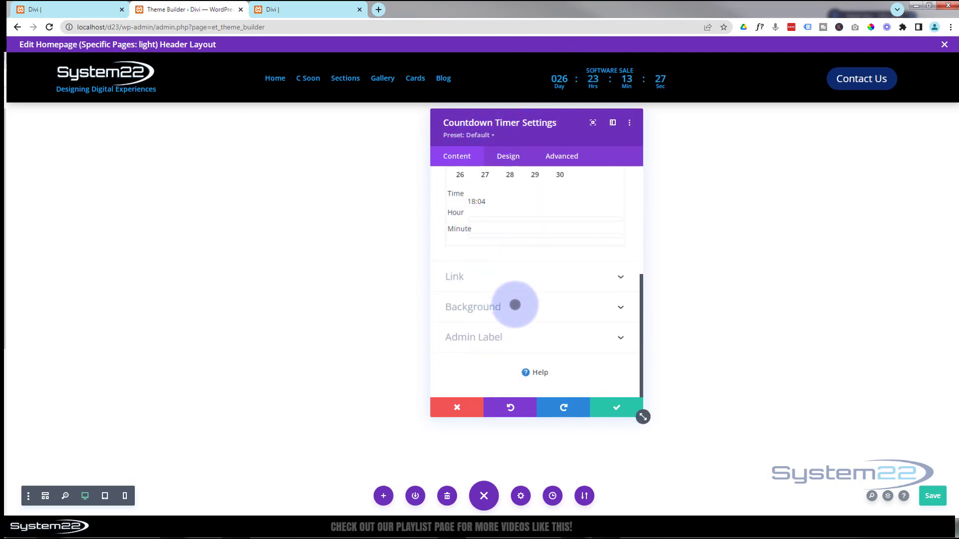
{"action": "left_click", "coordinate": [515, 305]}
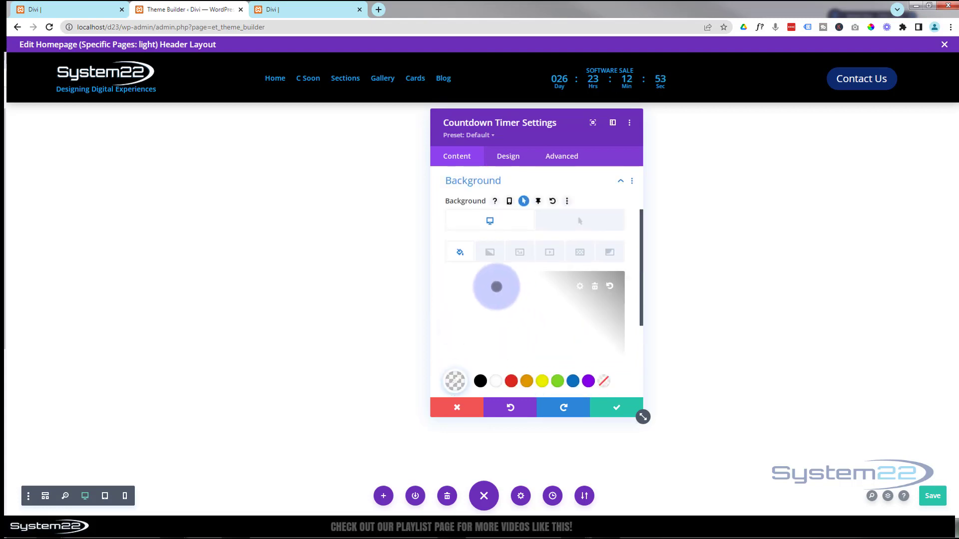
{"action": "left_click", "coordinate": [581, 218]}
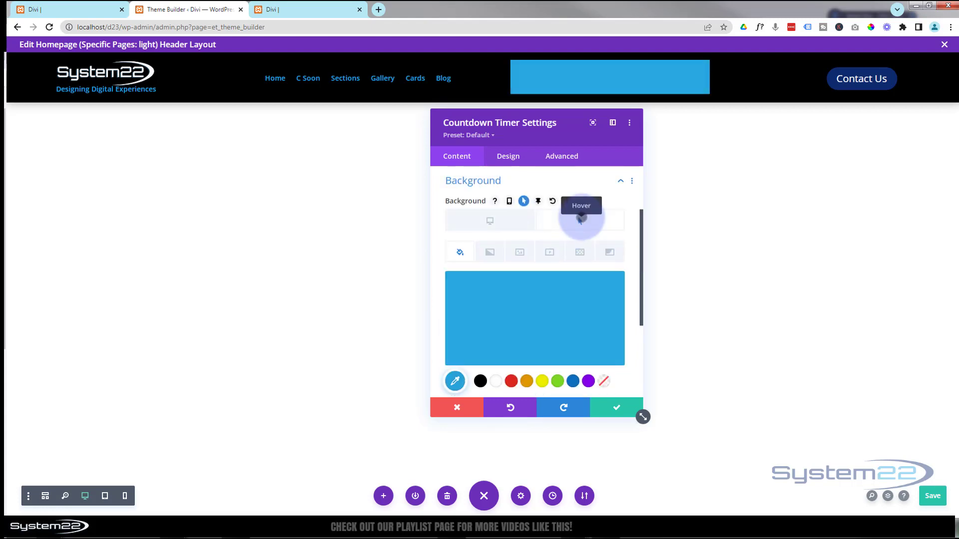
{"action": "left_click", "coordinate": [528, 286]}
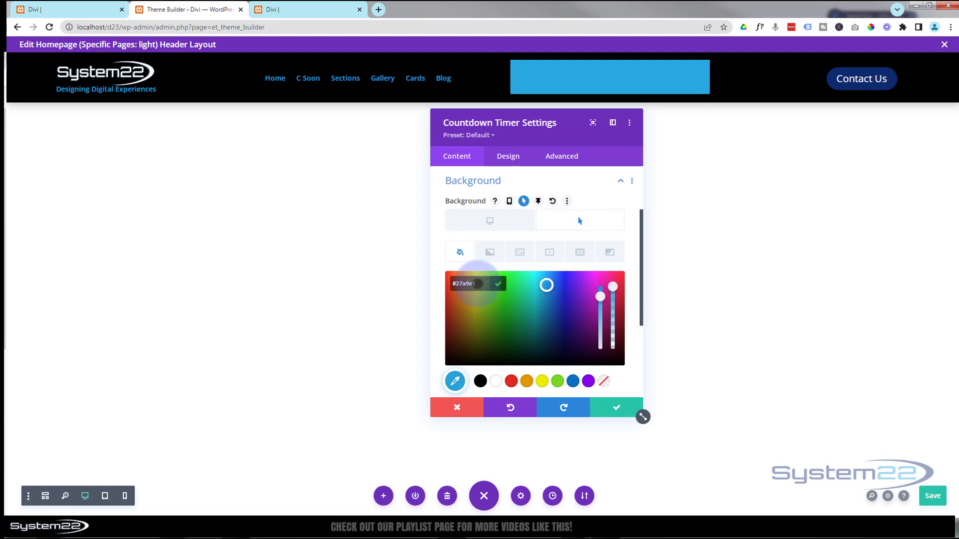
{"action": "left_click_drag", "start_coordinate": [478, 283], "coordinate": [436, 286]}
{"action": "type", "text": "#0d2b6f"}
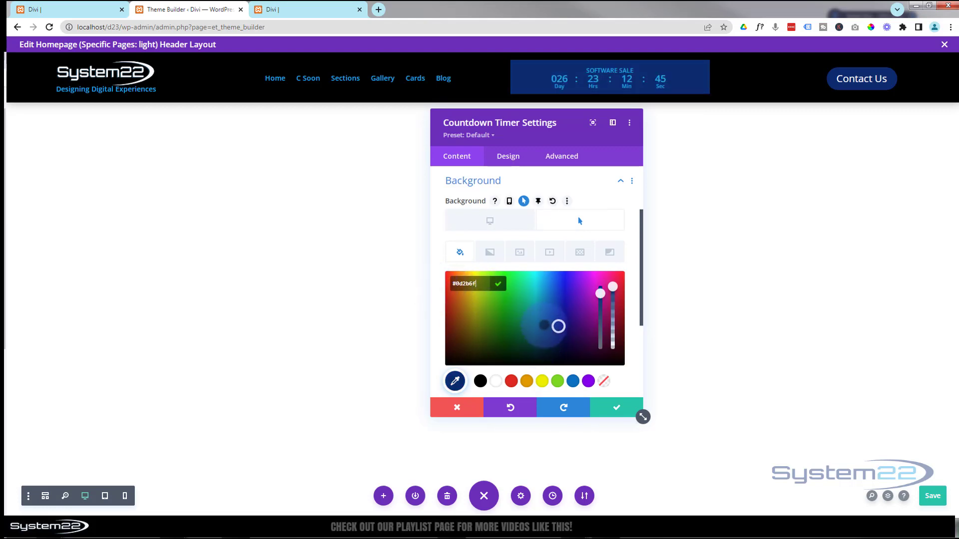
{"action": "left_click", "coordinate": [625, 408]}
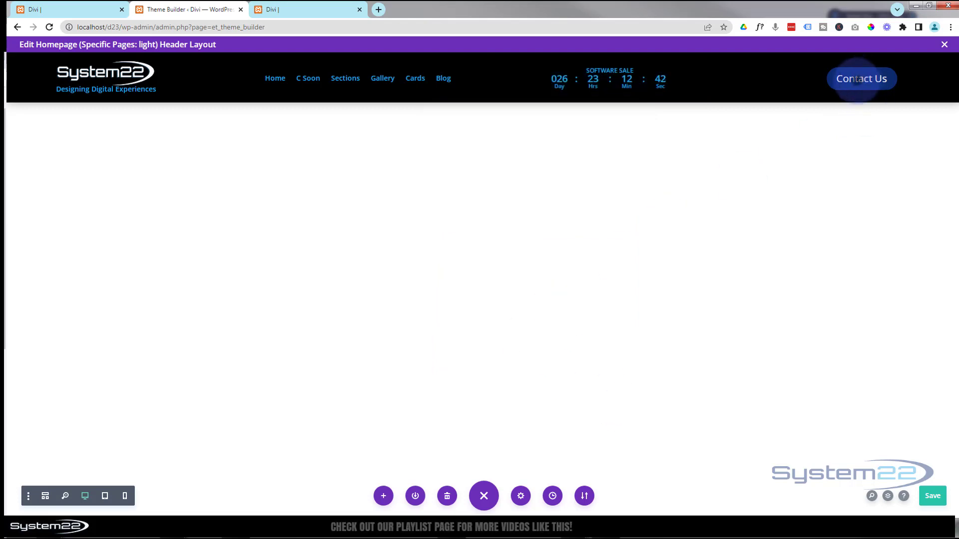
Step: Set the Contact Us button's background color to #27a9e1 in its design settings
{"action": "mouse_move", "coordinate": [857, 78]}
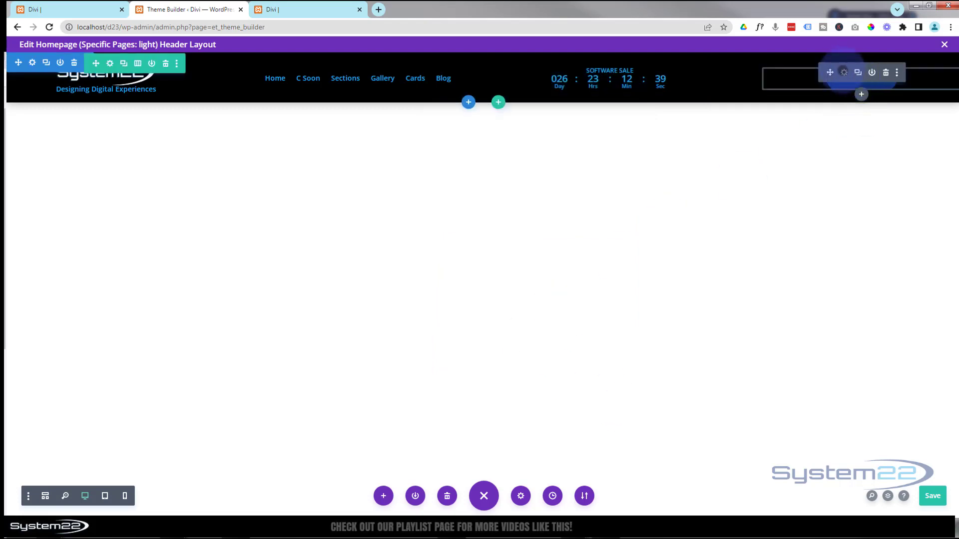
{"action": "left_click", "coordinate": [844, 72]}
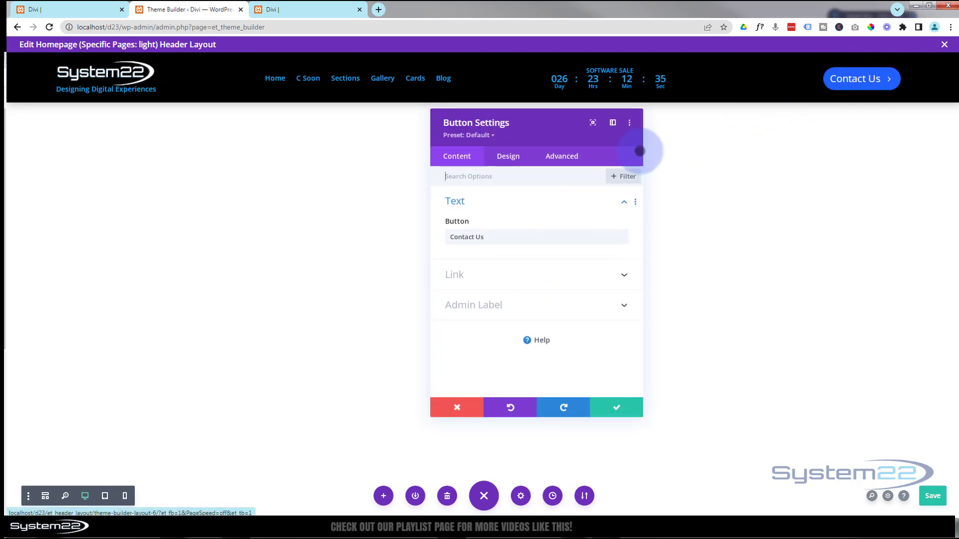
{"action": "left_click", "coordinate": [508, 156]}
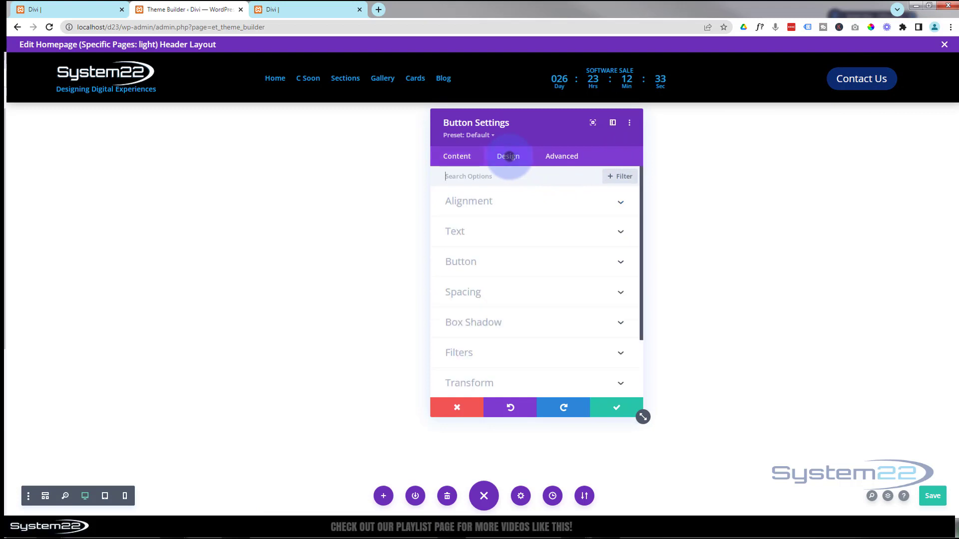
{"action": "left_click", "coordinate": [525, 260]}
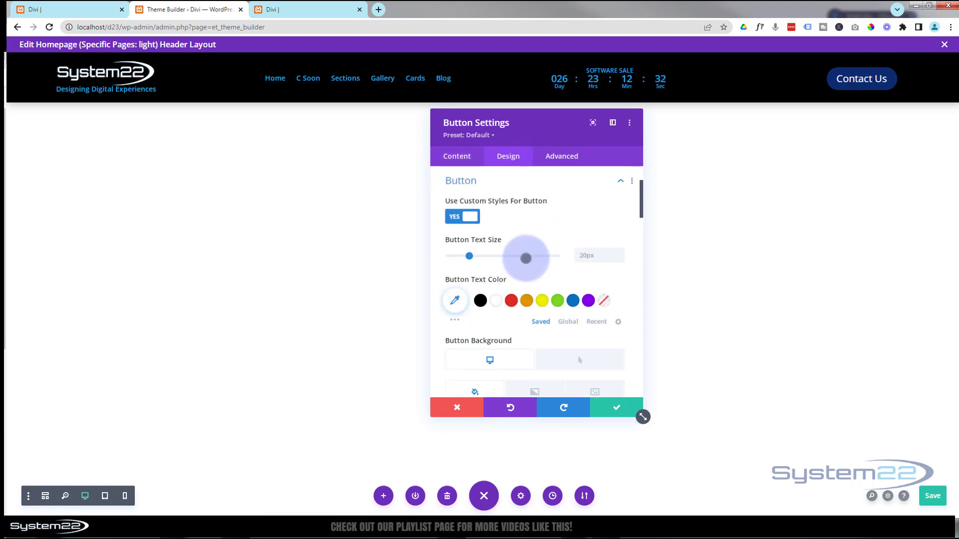
{"action": "scroll", "coordinate": [529, 246], "scroll_direction": "down", "scroll_amount": 1}
{"action": "scroll", "coordinate": [520, 252], "scroll_direction": "down", "scroll_amount": 3}
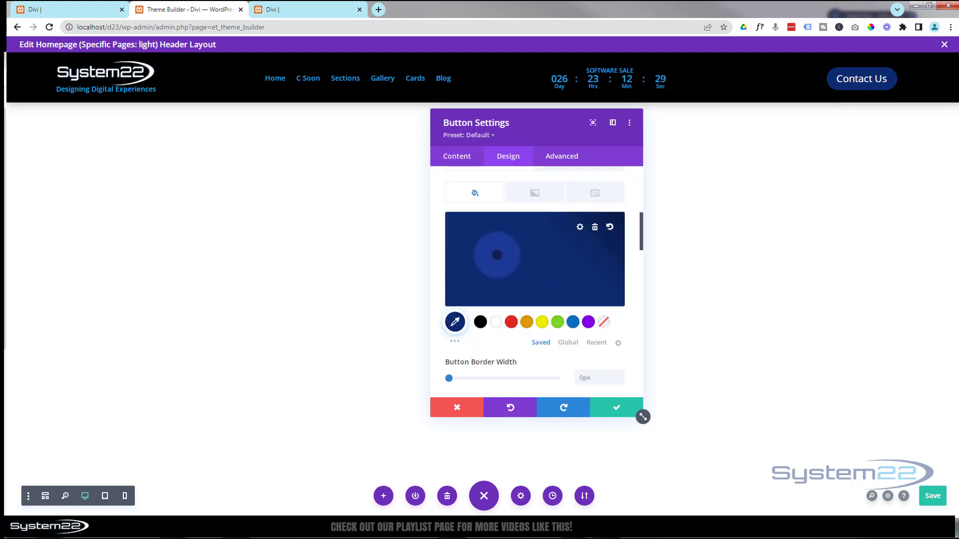
{"action": "left_click", "coordinate": [497, 255]}
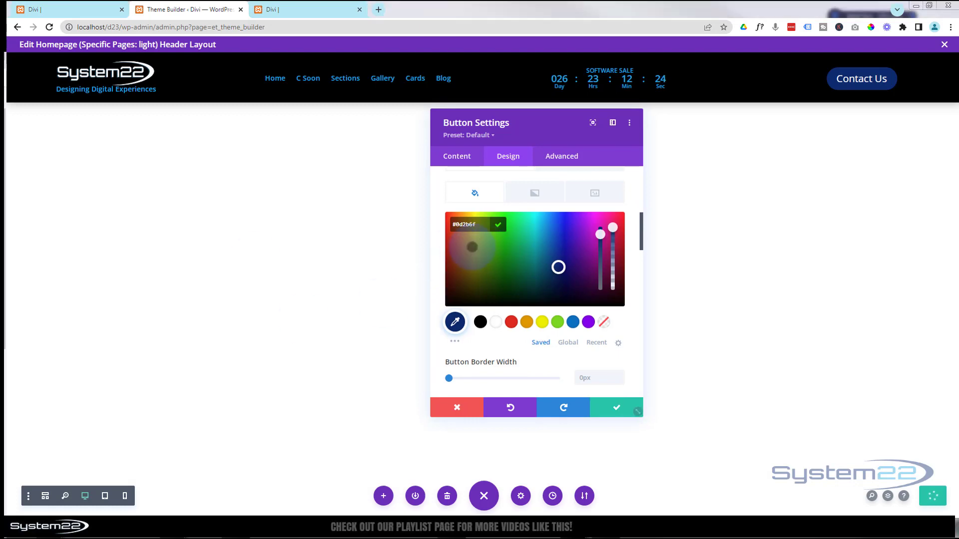
{"action": "left_click_drag", "start_coordinate": [478, 224], "coordinate": [406, 227]}
{"action": "type", "text": "#27a9e1"}
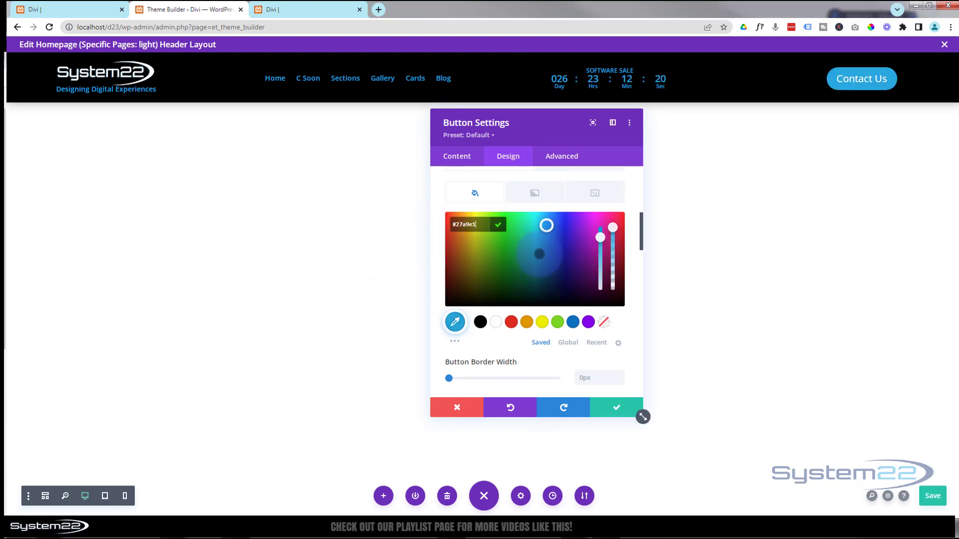
Step: Check the Contact Us button's hover background, turn off its button icon, and save the module
{"action": "scroll", "coordinate": [535, 254], "scroll_direction": "up", "scroll_amount": 2}
{"action": "left_click", "coordinate": [585, 262]}
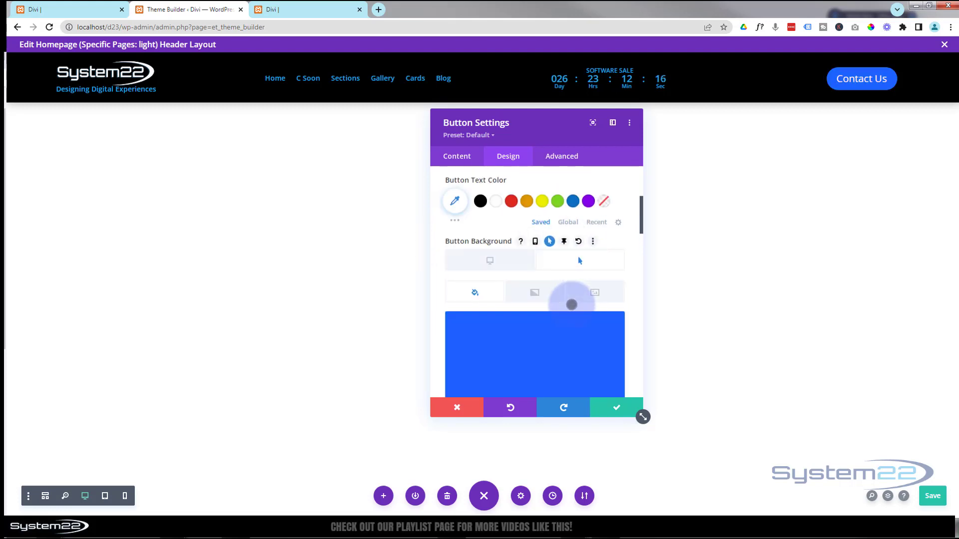
{"action": "scroll", "coordinate": [572, 302], "scroll_direction": "down", "scroll_amount": 4}
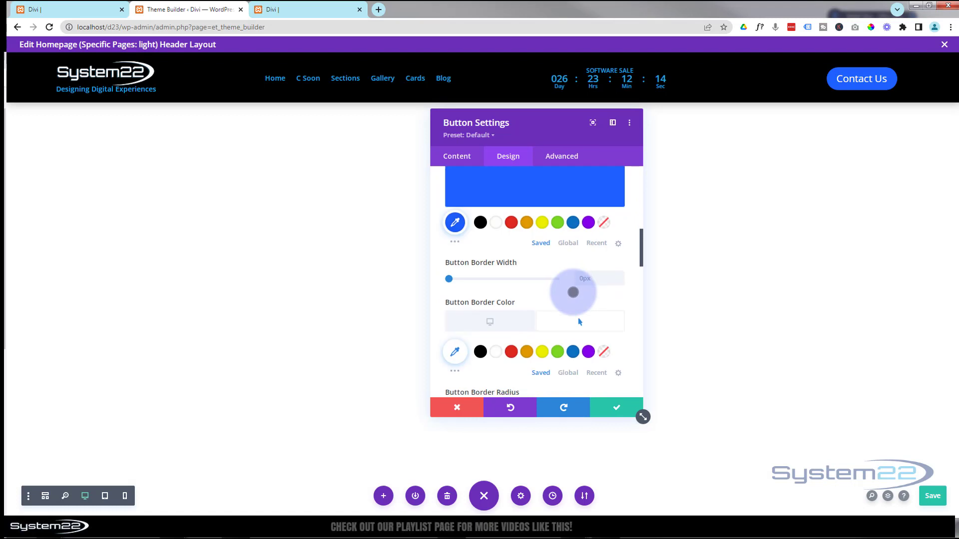
{"action": "scroll", "coordinate": [573, 292], "scroll_direction": "down", "scroll_amount": 5}
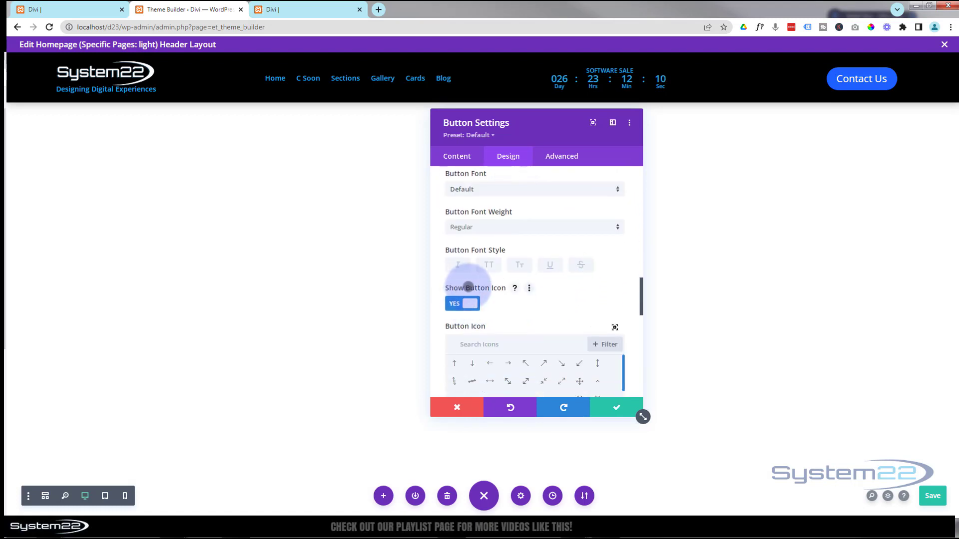
{"action": "left_click", "coordinate": [454, 303]}
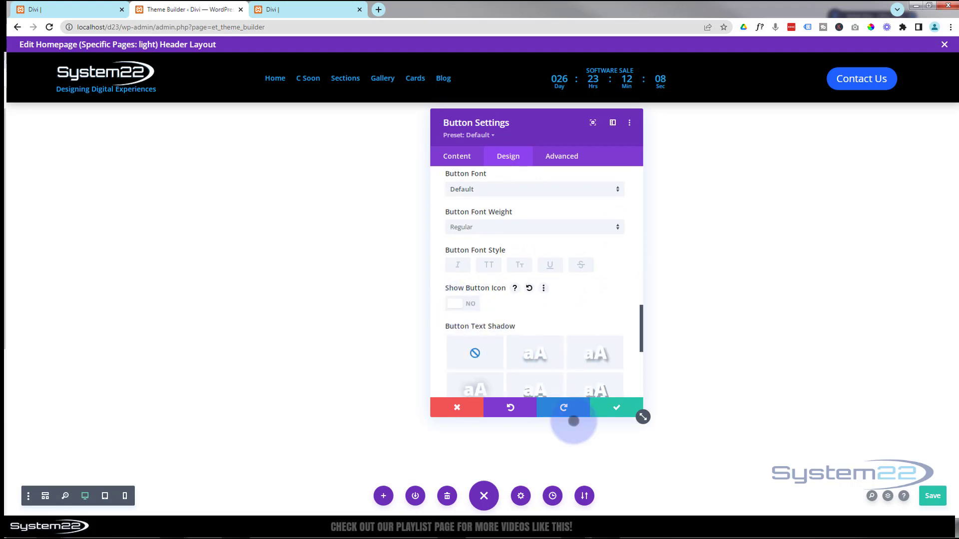
{"action": "left_click", "coordinate": [614, 406]}
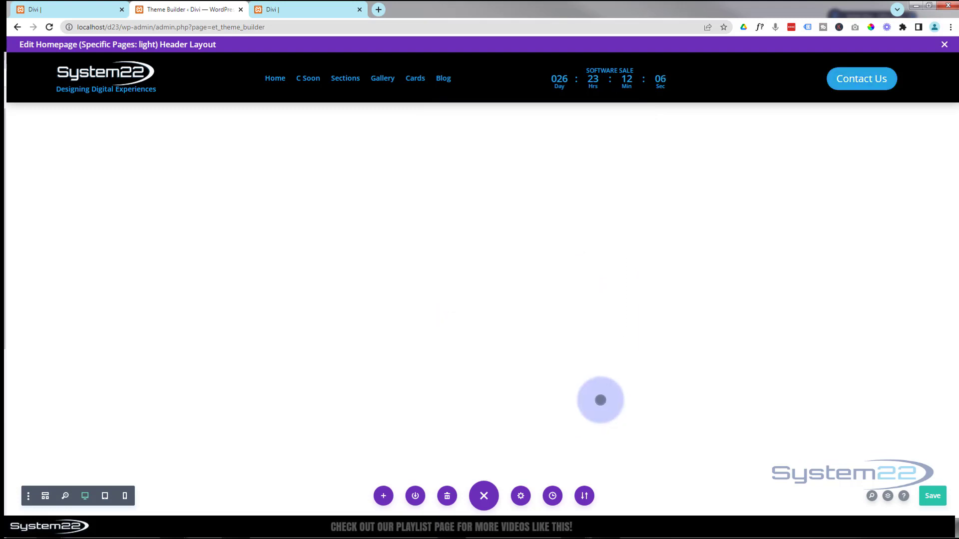
Step: Save the custom header layout and close the layout editor
{"action": "left_click", "coordinate": [922, 497]}
{"action": "left_click", "coordinate": [932, 497]}
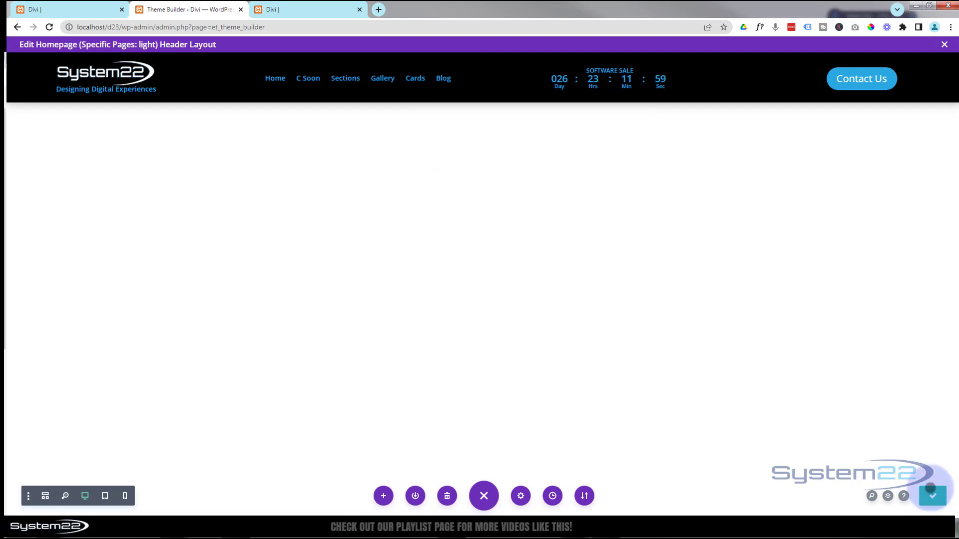
{"action": "left_click", "coordinate": [944, 44]}
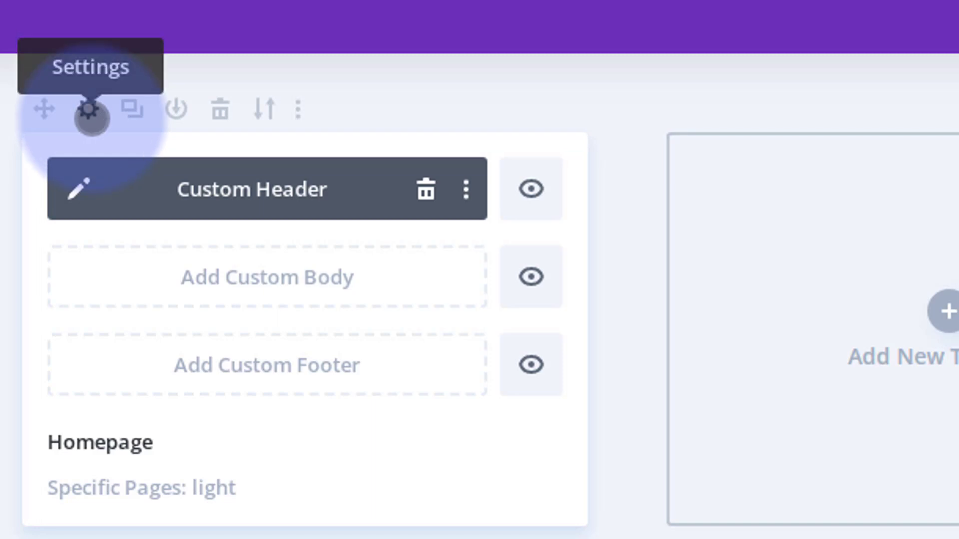
Step: Confirm the custom header template's assignment to the Homepage and the light page, and save the Theme Builder changes
{"action": "left_click", "coordinate": [90, 109]}
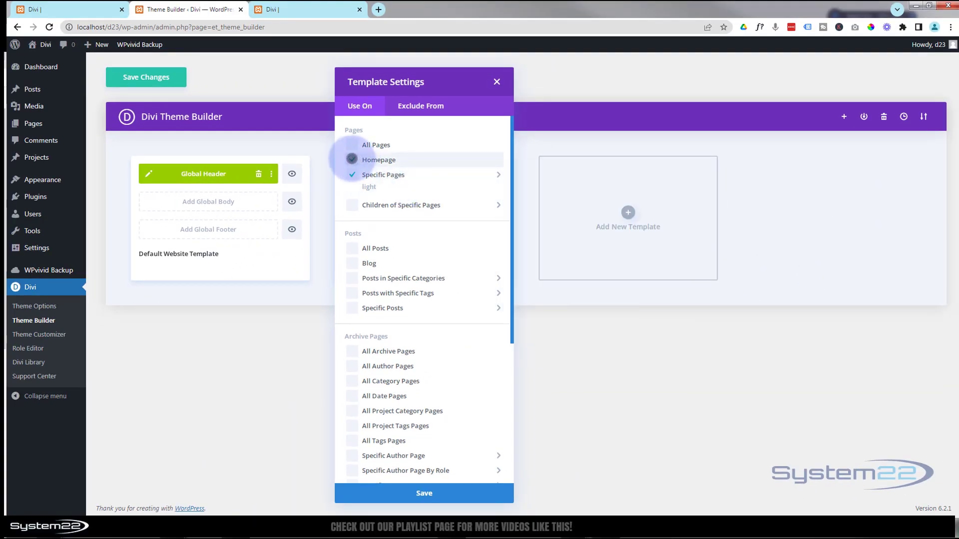
{"action": "left_click", "coordinate": [351, 159]}
{"action": "mouse_move", "coordinate": [353, 174]}
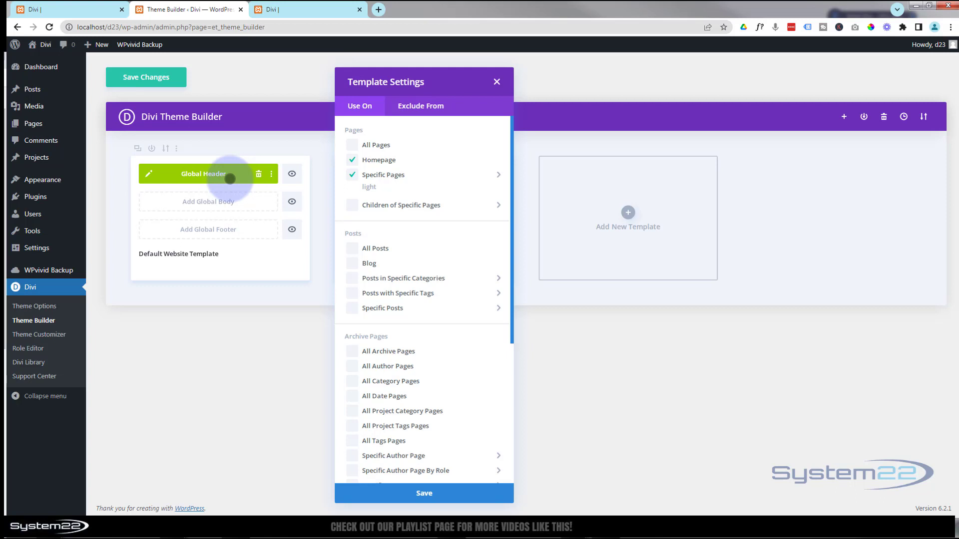
{"action": "left_click", "coordinate": [425, 495]}
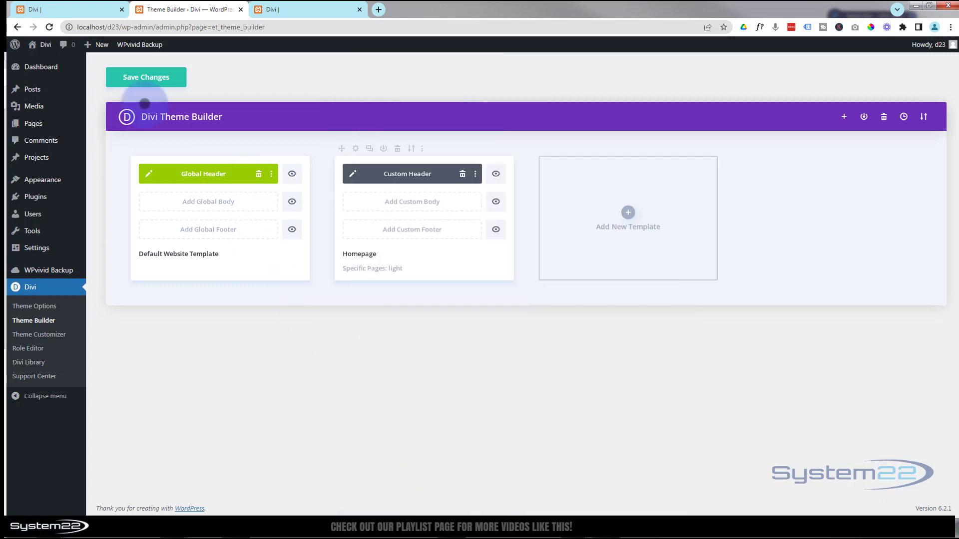
{"action": "left_click", "coordinate": [143, 77]}
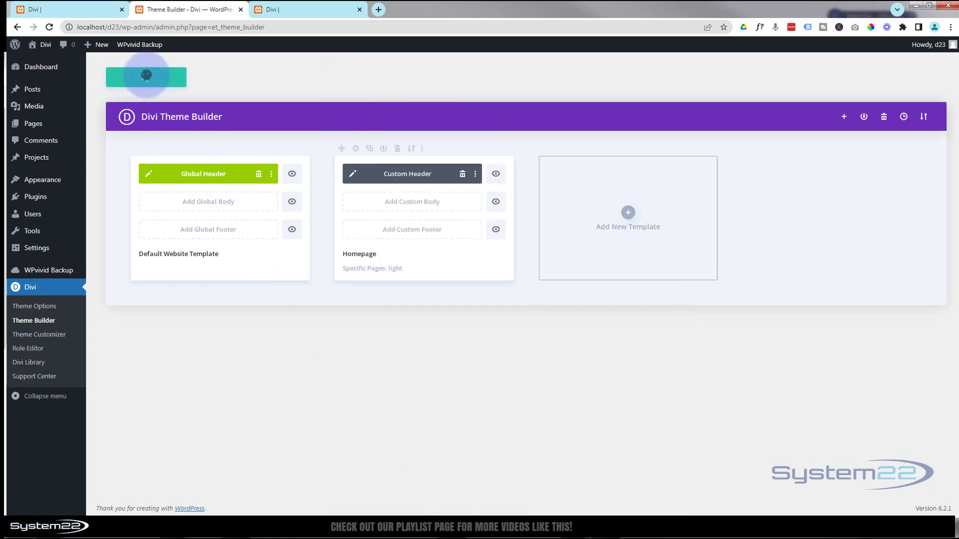
Step: View the live homepage and check how the dark custom header behaves while scrolling down and back up
{"action": "left_click", "coordinate": [68, 9]}
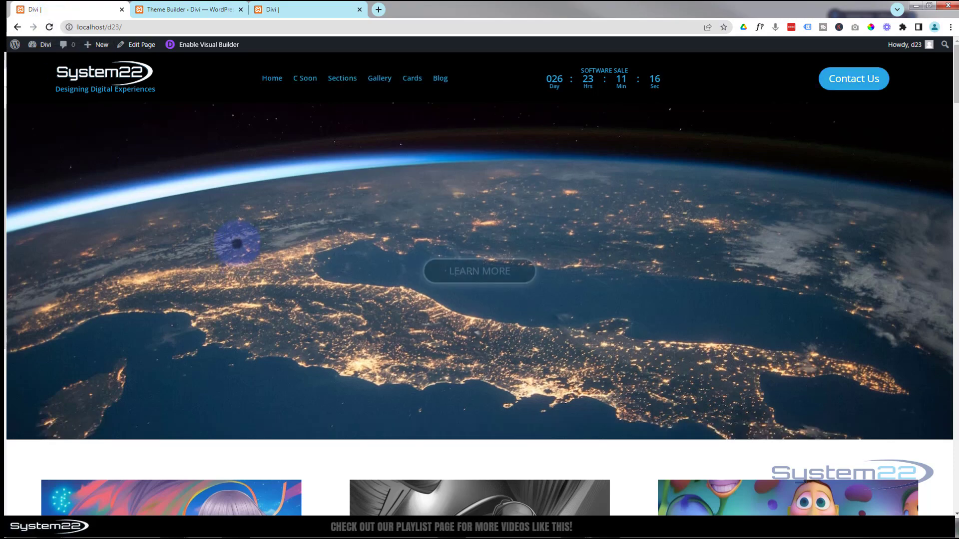
{"action": "scroll", "coordinate": [237, 244], "scroll_direction": "down", "scroll_amount": 5}
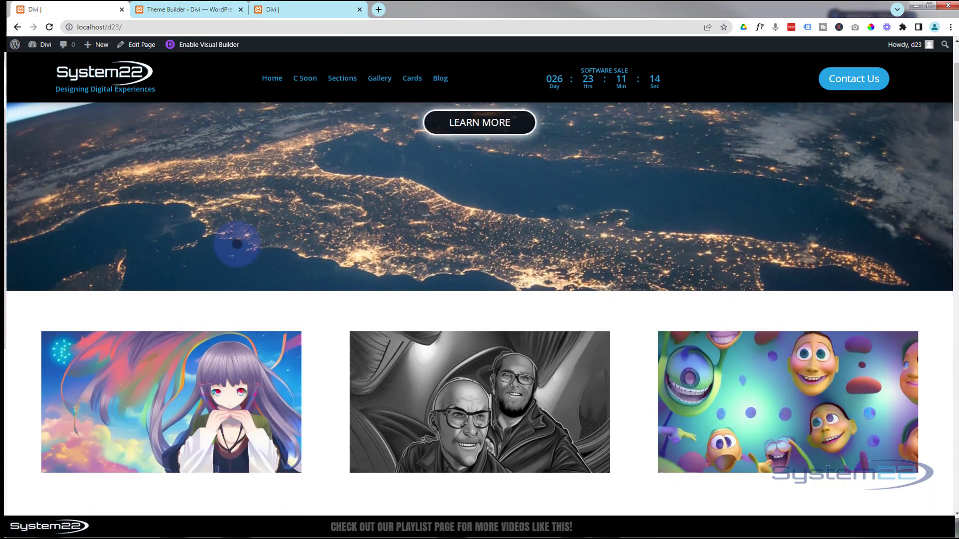
{"action": "scroll", "coordinate": [238, 244], "scroll_direction": "down", "scroll_amount": 6}
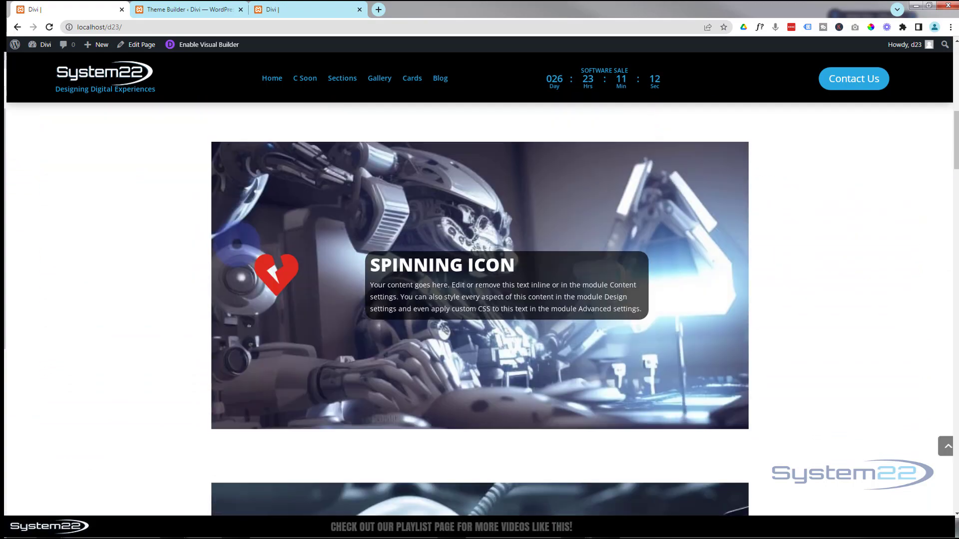
{"action": "scroll", "coordinate": [238, 244], "scroll_direction": "up", "scroll_amount": 5}
{"action": "scroll", "coordinate": [237, 244], "scroll_direction": "up", "scroll_amount": 6}
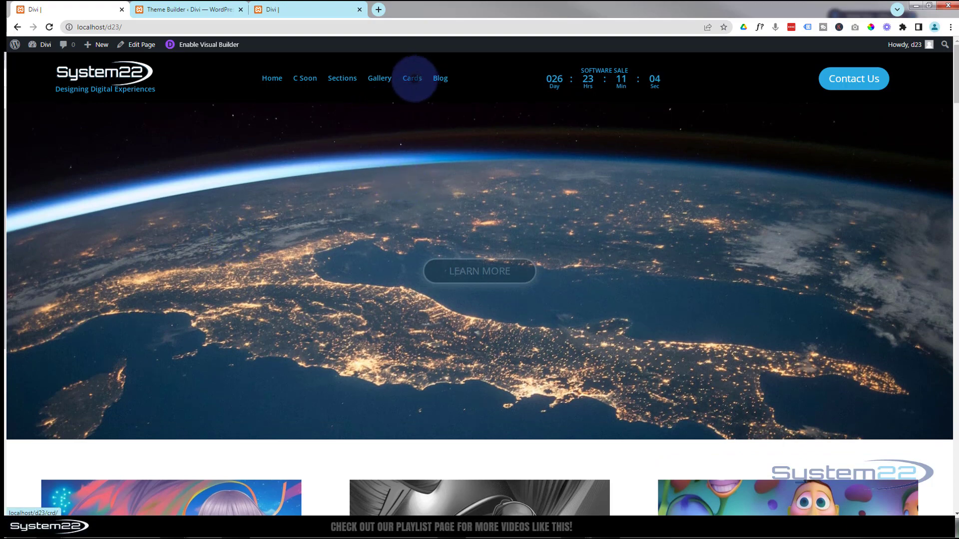
Step: Check the header on the live Cards page against the Theme Builder template assignments, and return to the homepage
{"action": "left_click", "coordinate": [414, 78]}
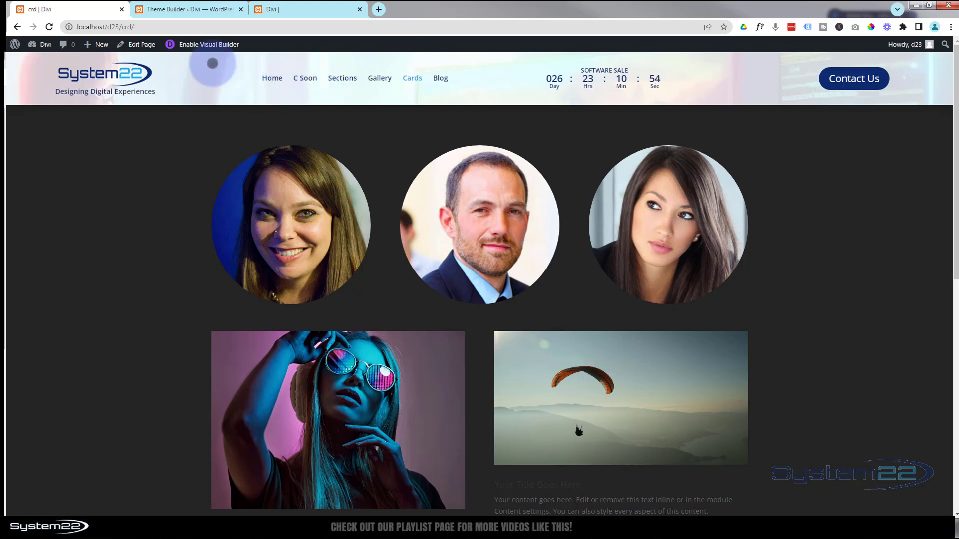
{"action": "left_click", "coordinate": [171, 10]}
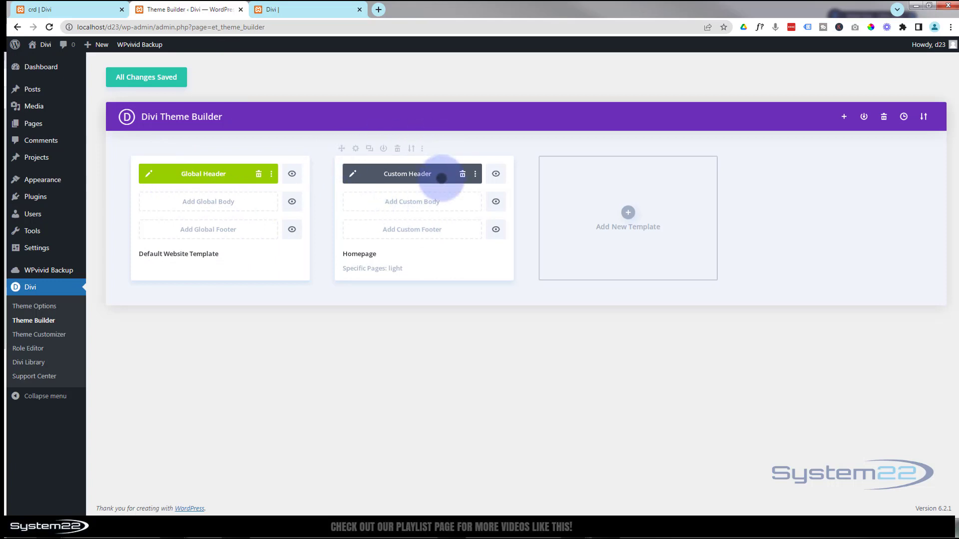
{"action": "left_click", "coordinate": [86, 6]}
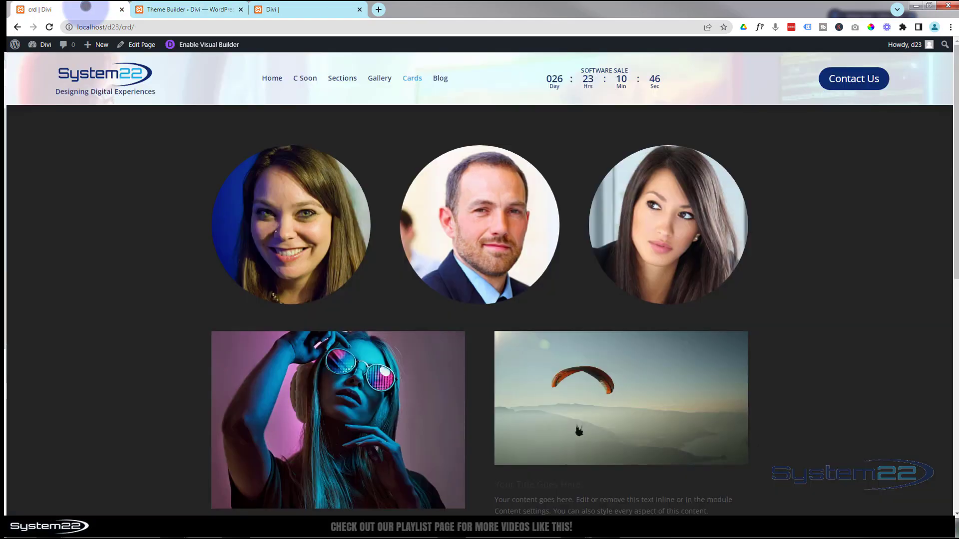
{"action": "left_click", "coordinate": [103, 68]}
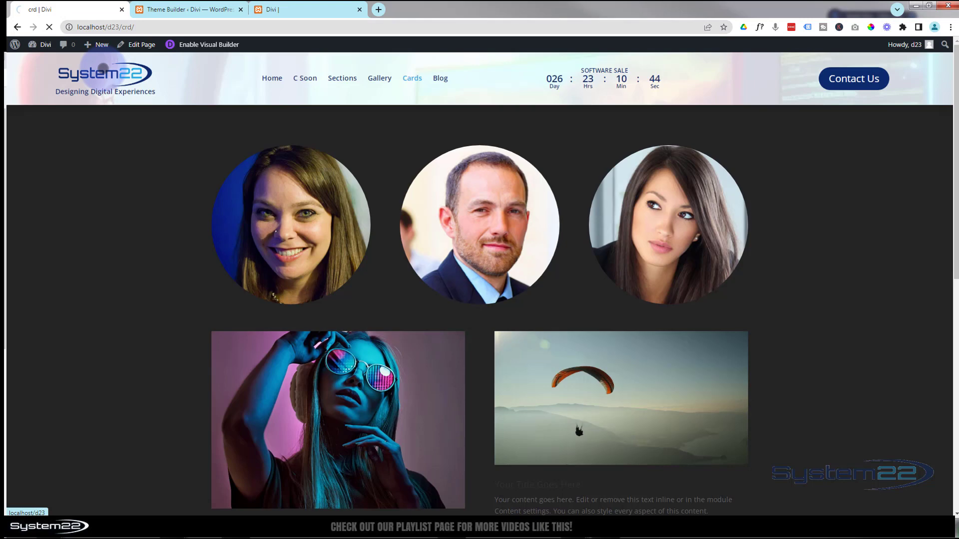